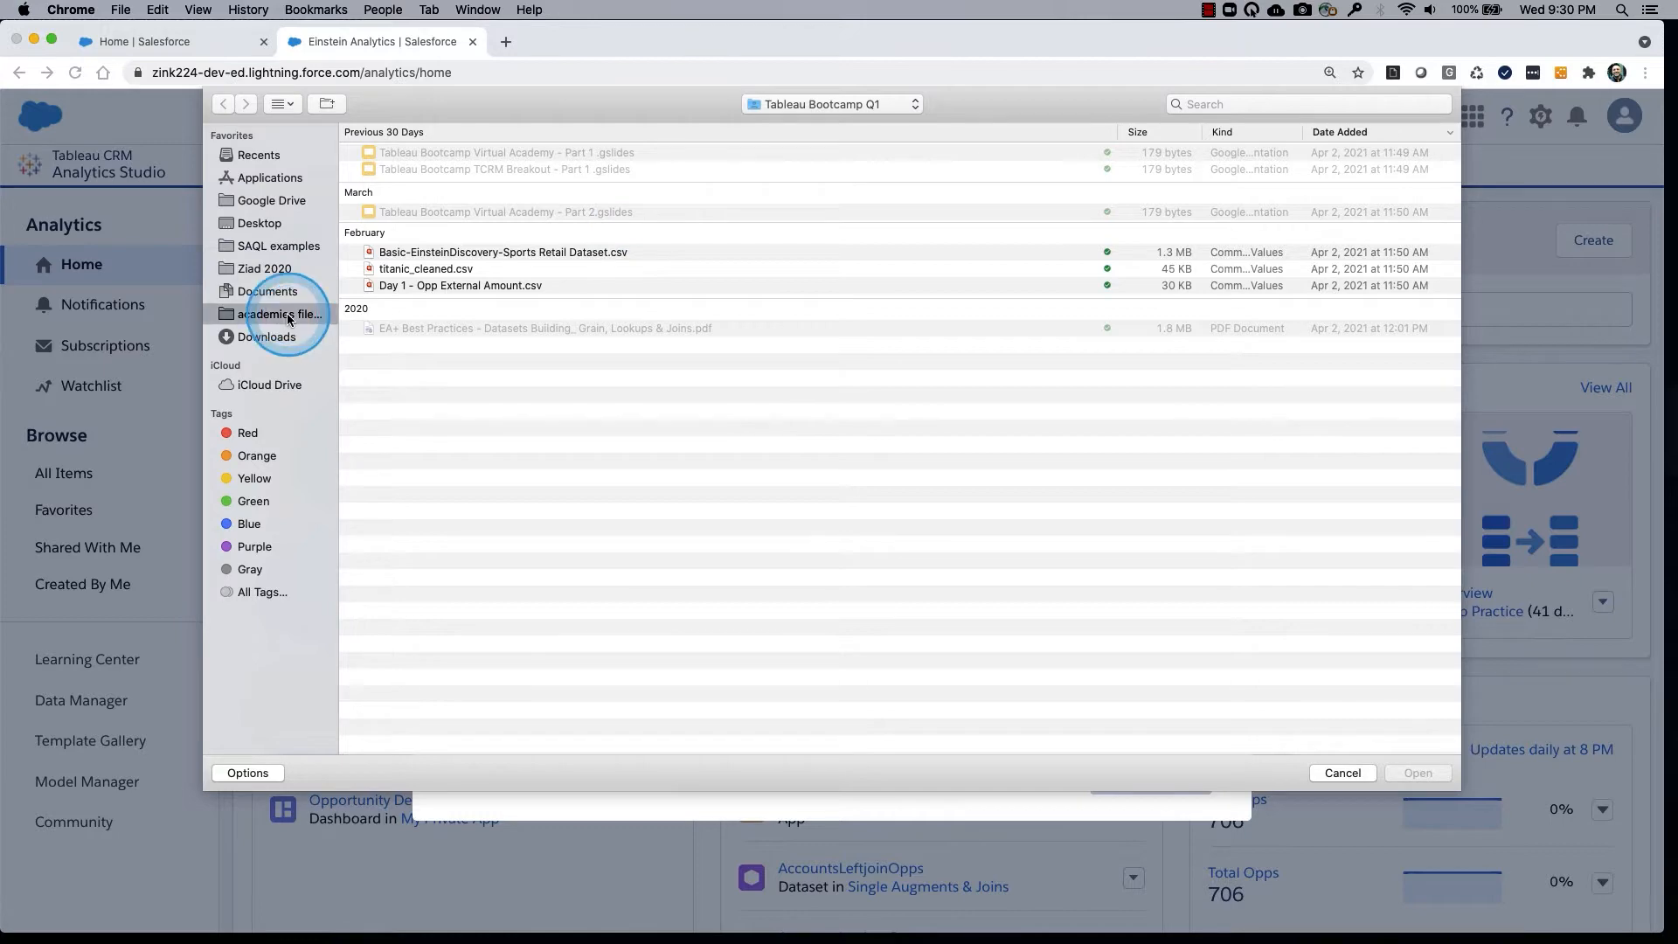
Search the computer for "titanic" and choose titanic_cleaned.csv as the file to upload for the new dataset.
scroll(568, 305, "up", 5)
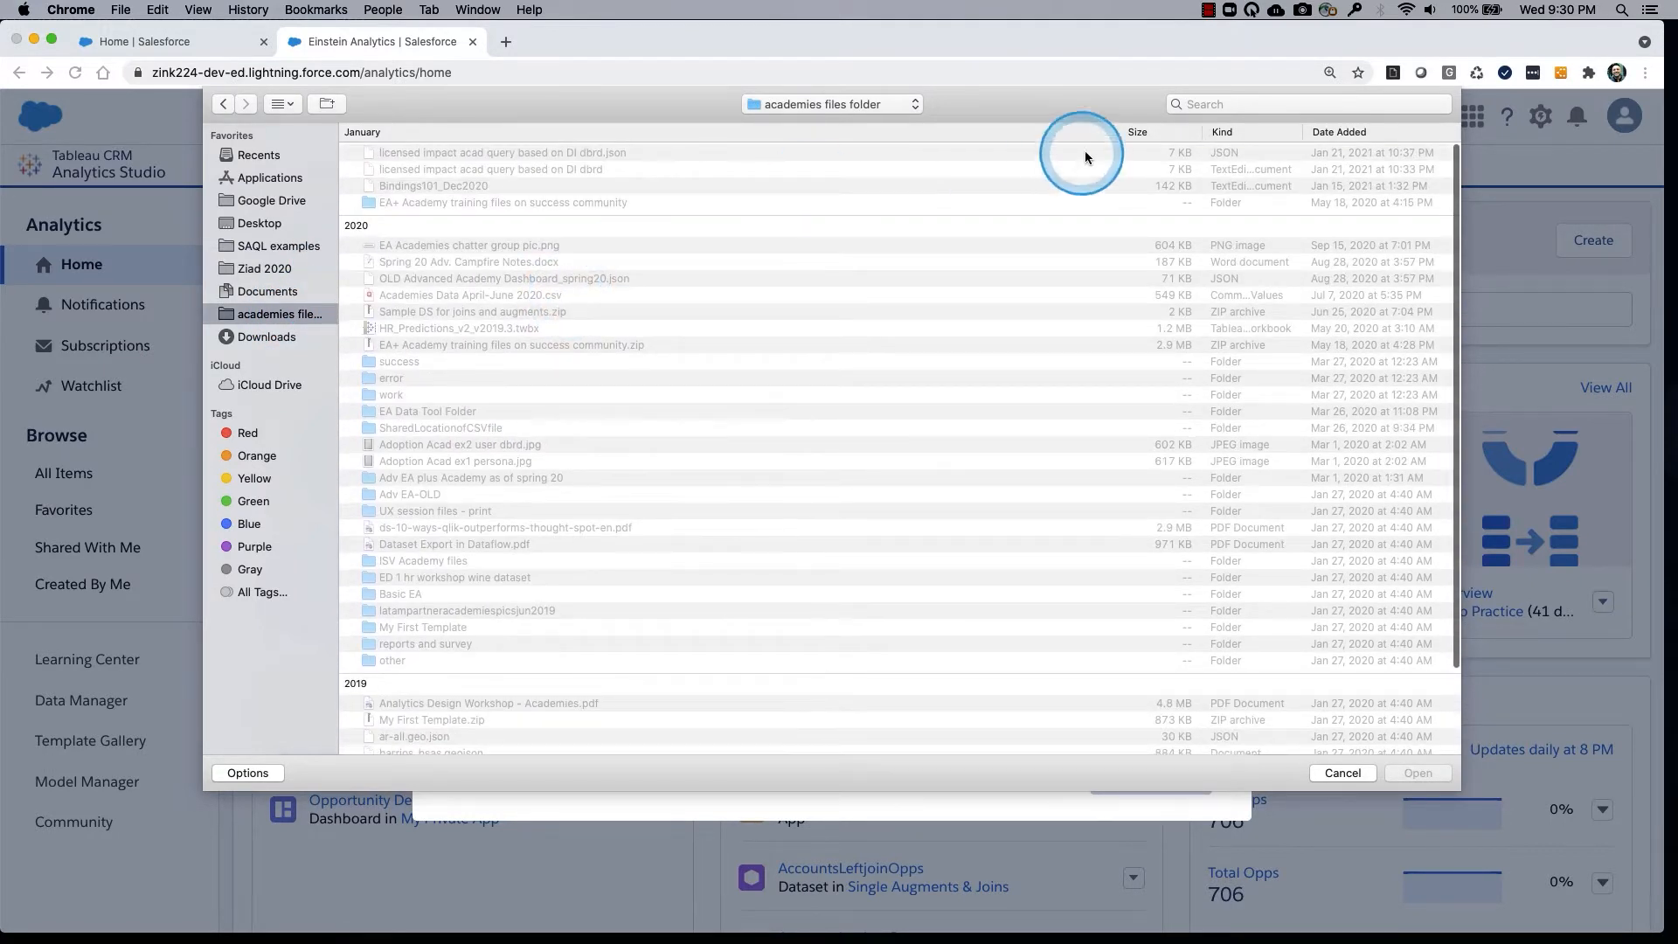
left_click(1259, 104)
type("tit")
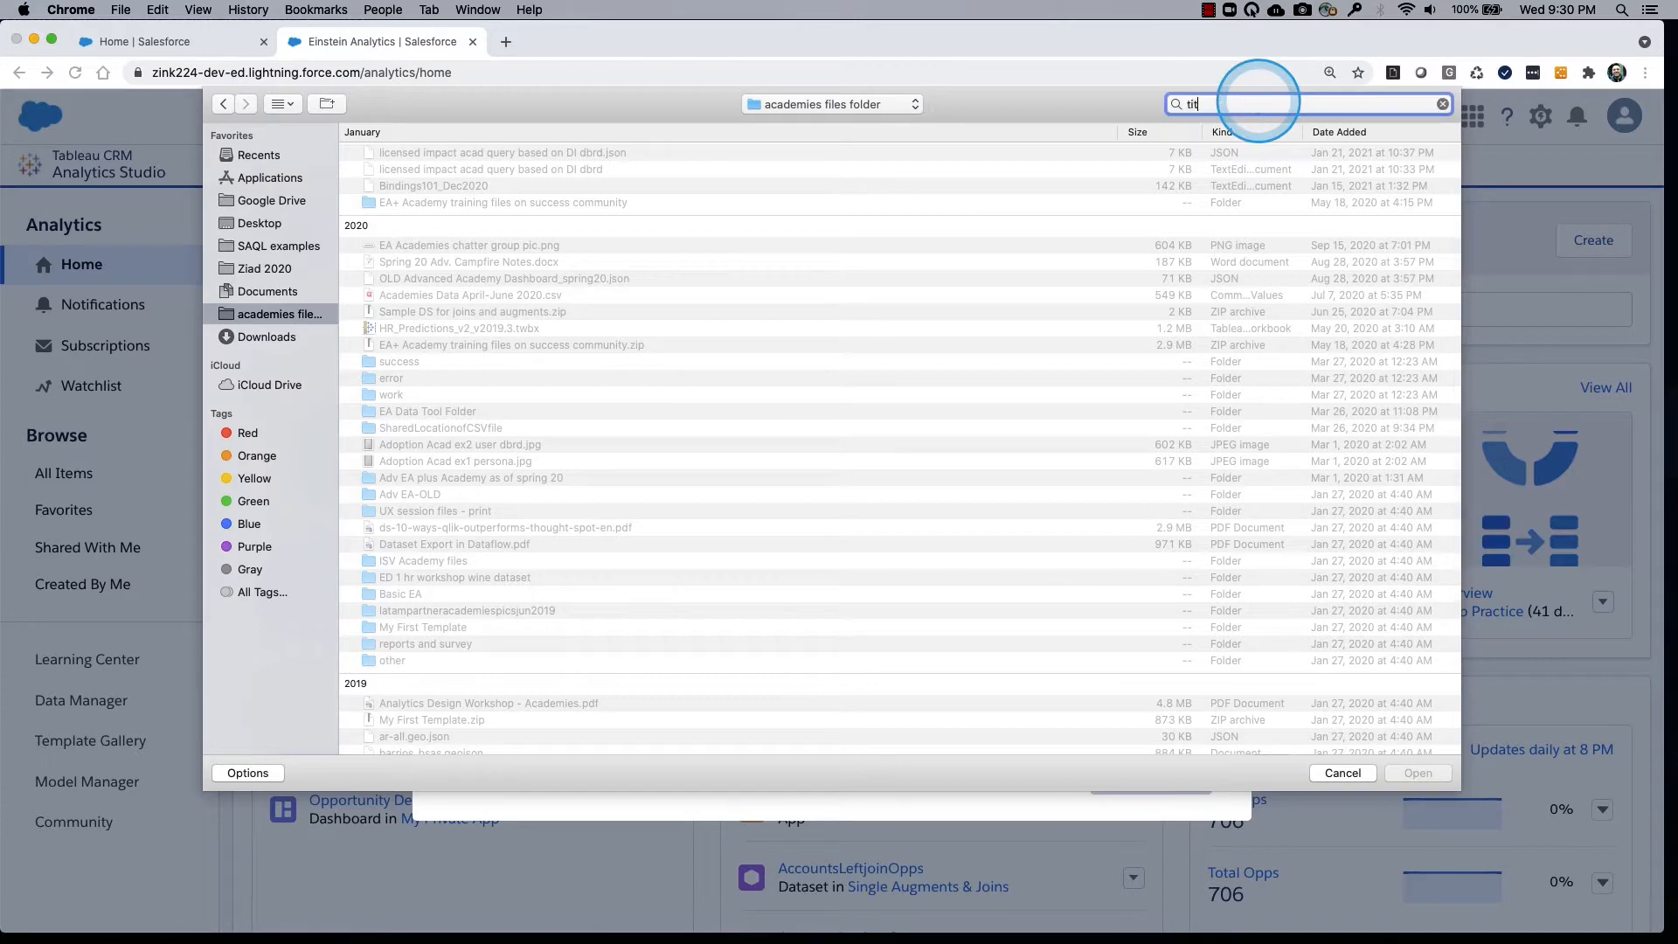
type("anic")
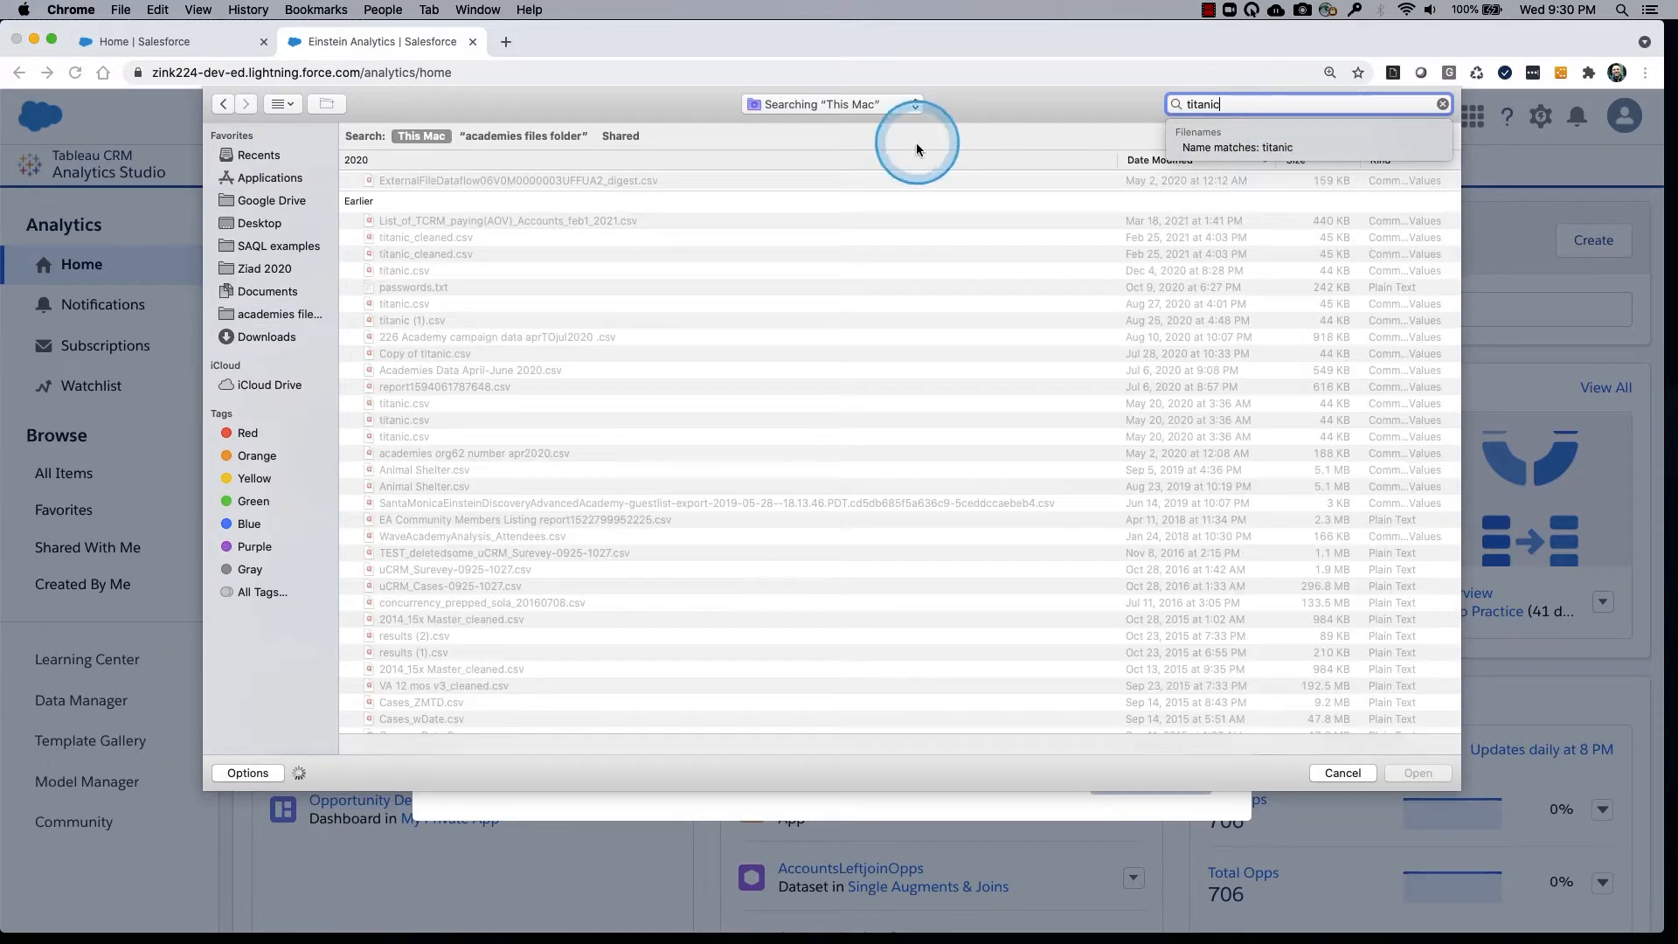
left_click(440, 181)
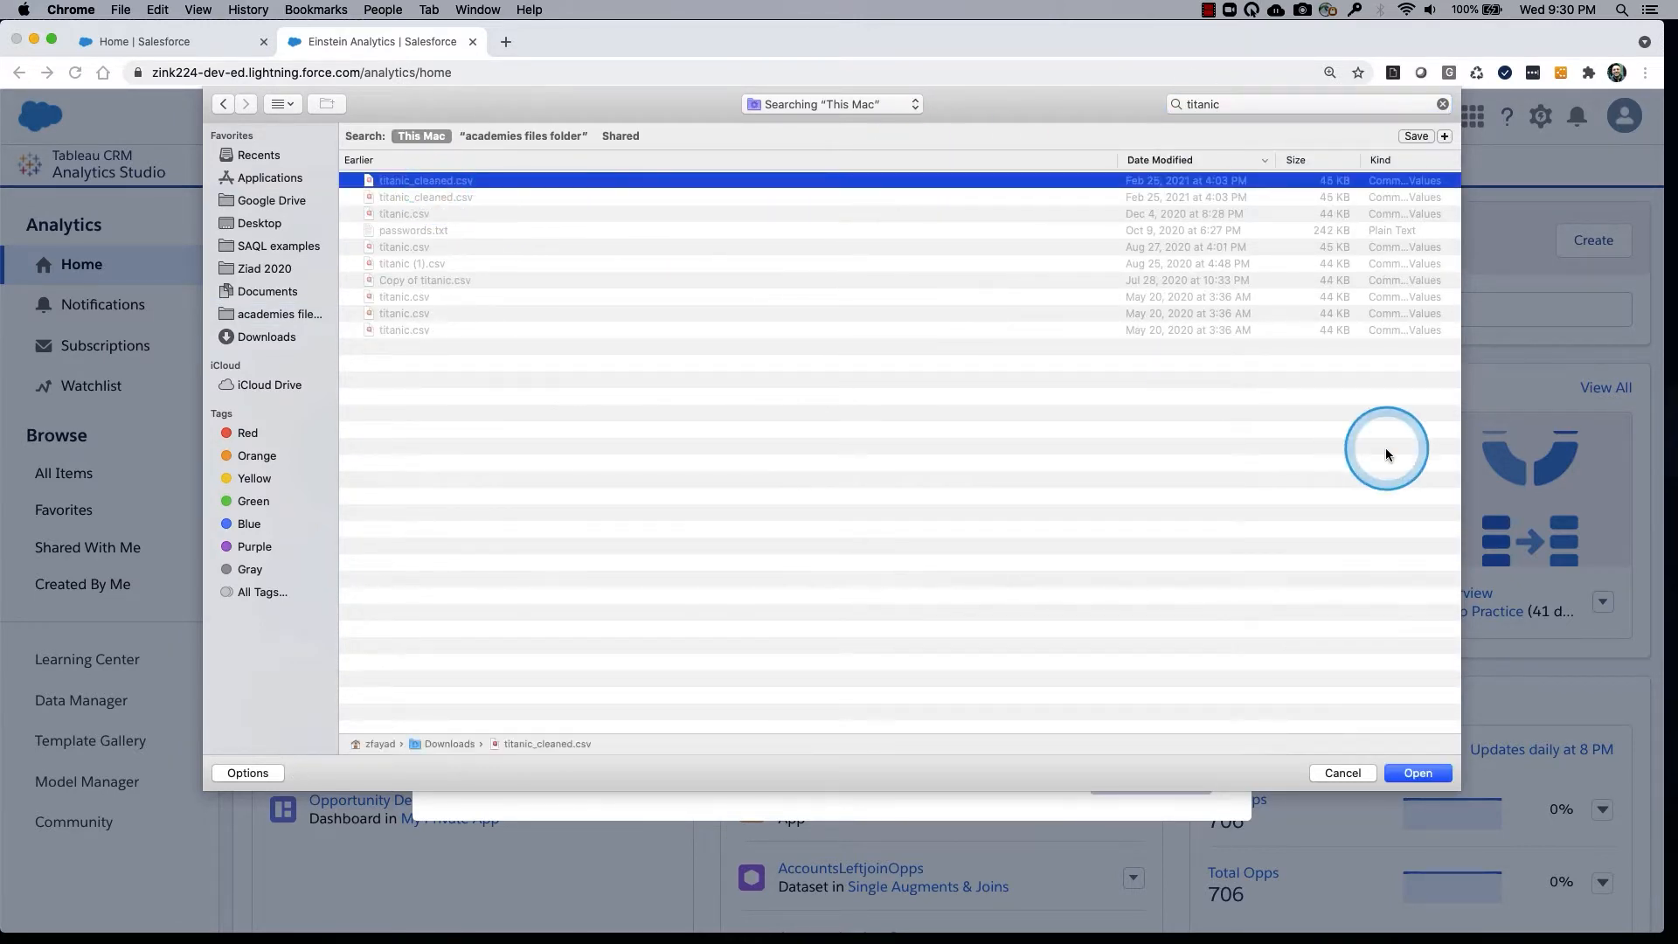
left_click(1418, 773)
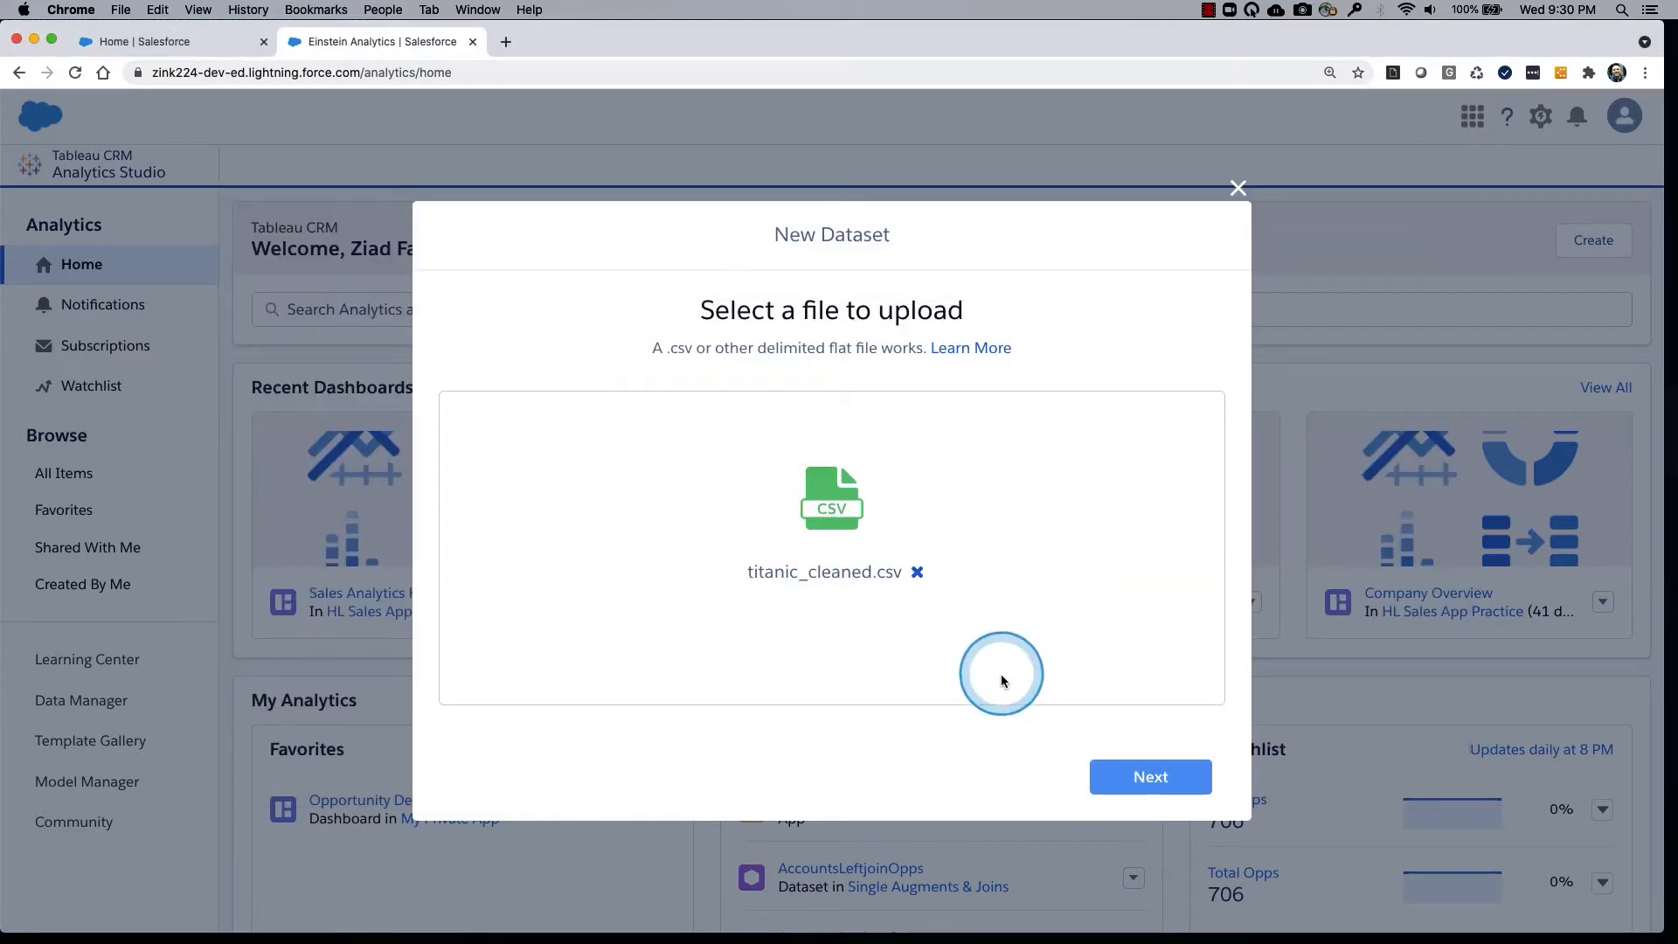
left_click(1152, 780)
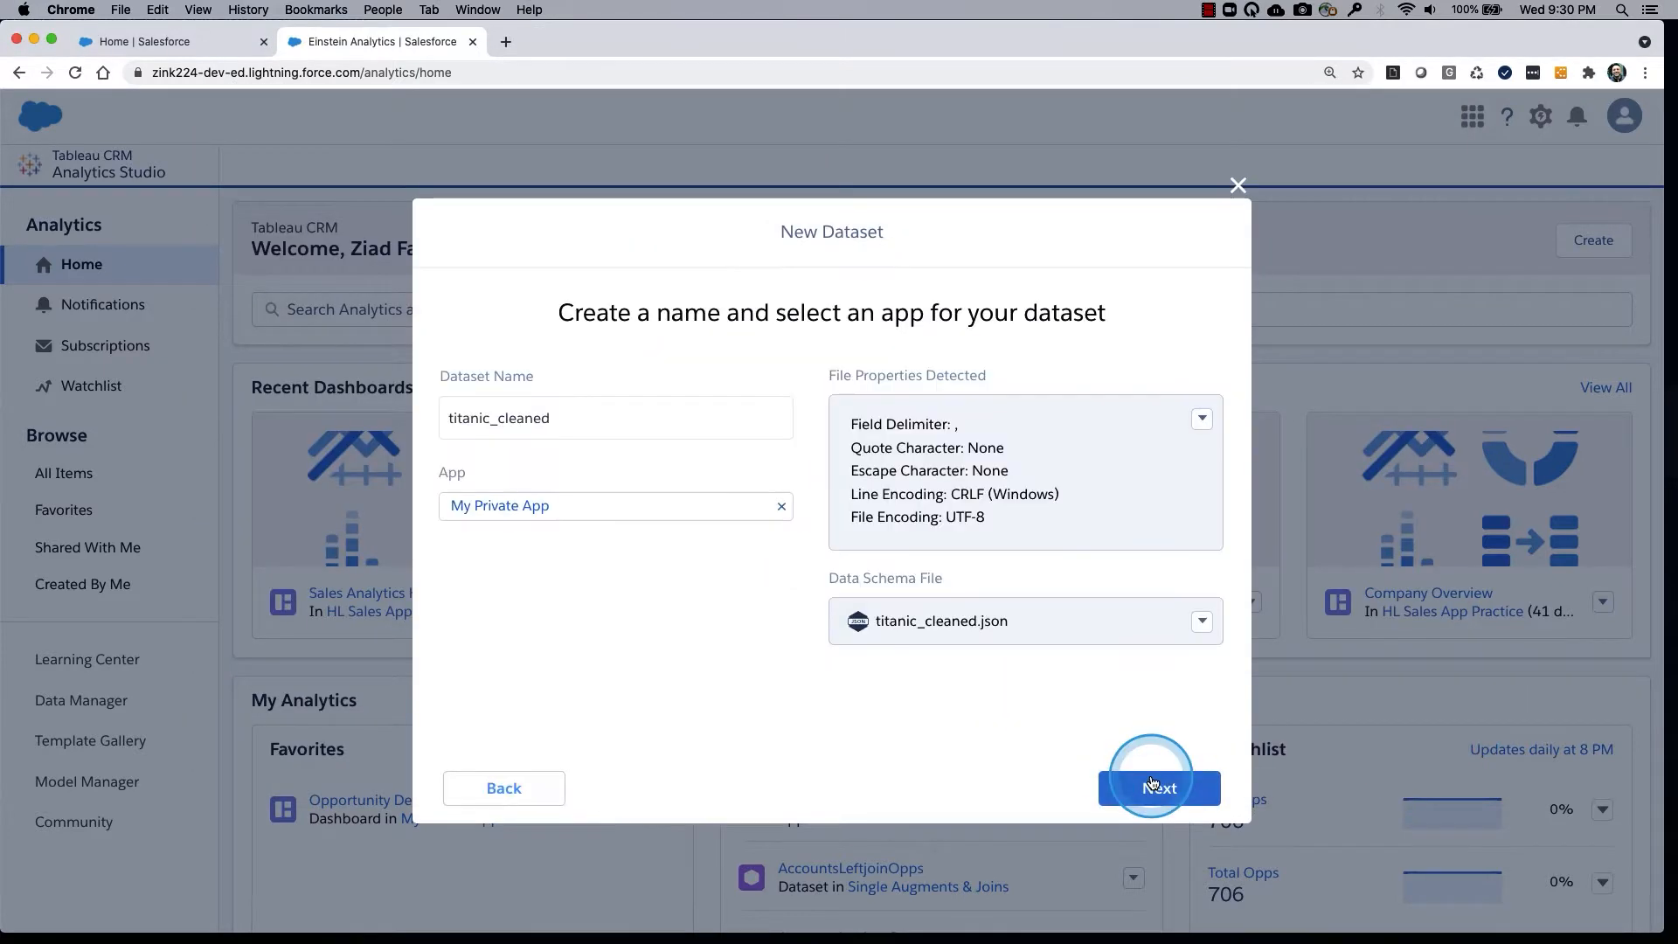
Name the dataset titanic_cleaned_14_apr, keep it in My Private App, and continue to its field attributes.
left_click(567, 422)
type("_apri")
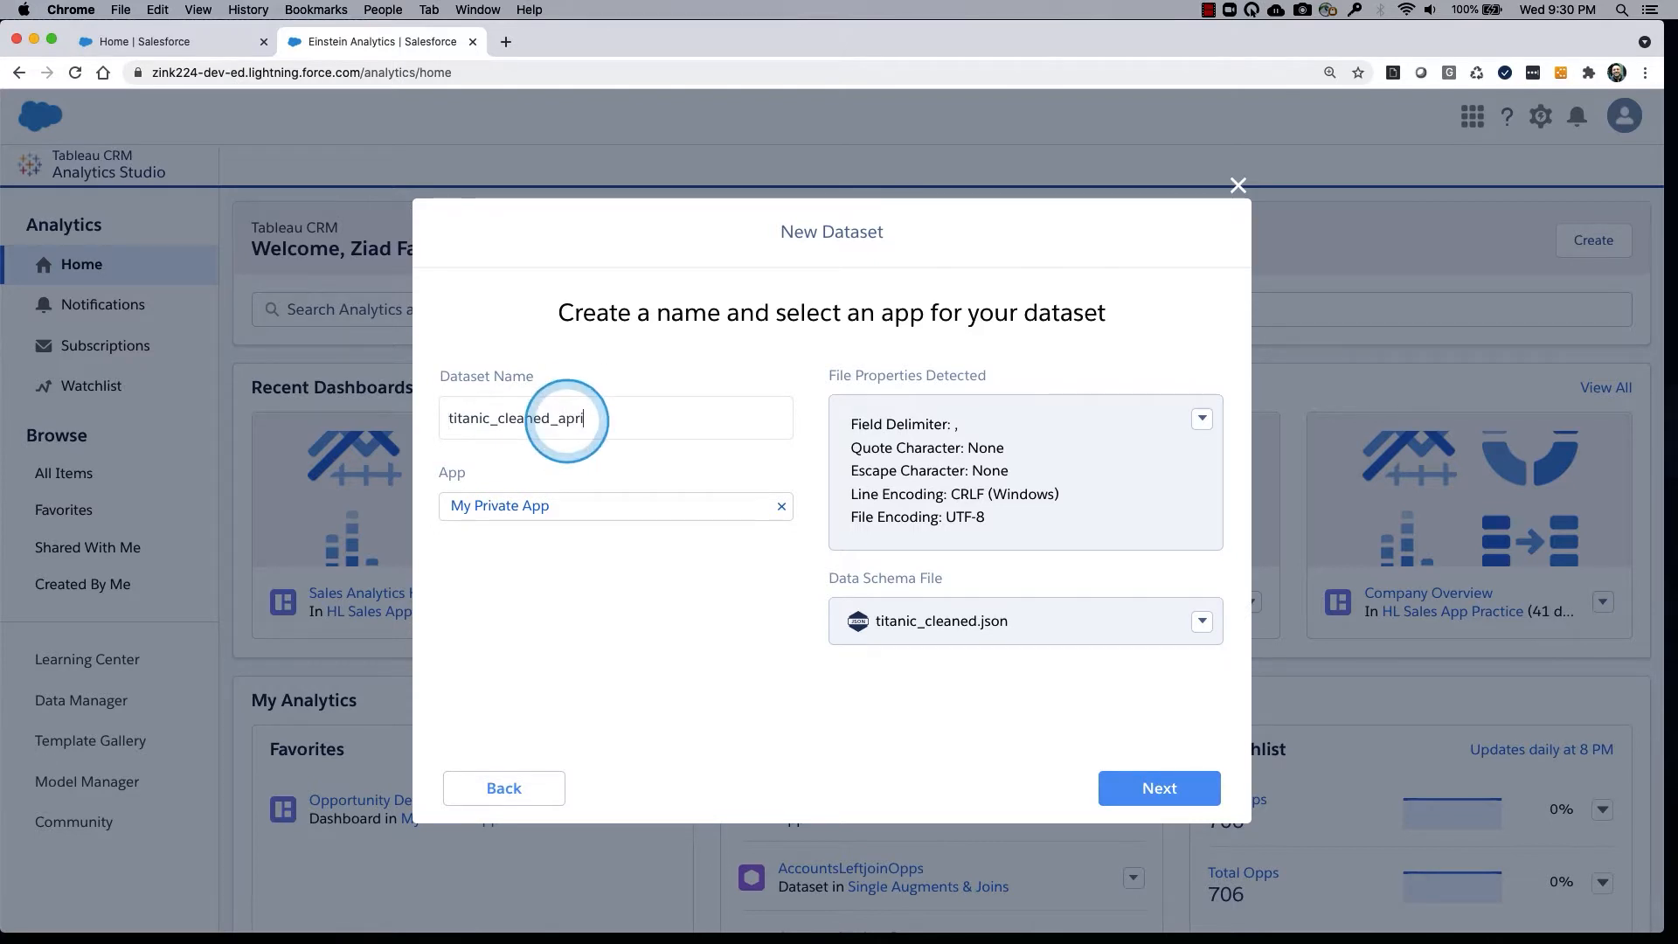
key("BackSpace")
key("BackSpace")
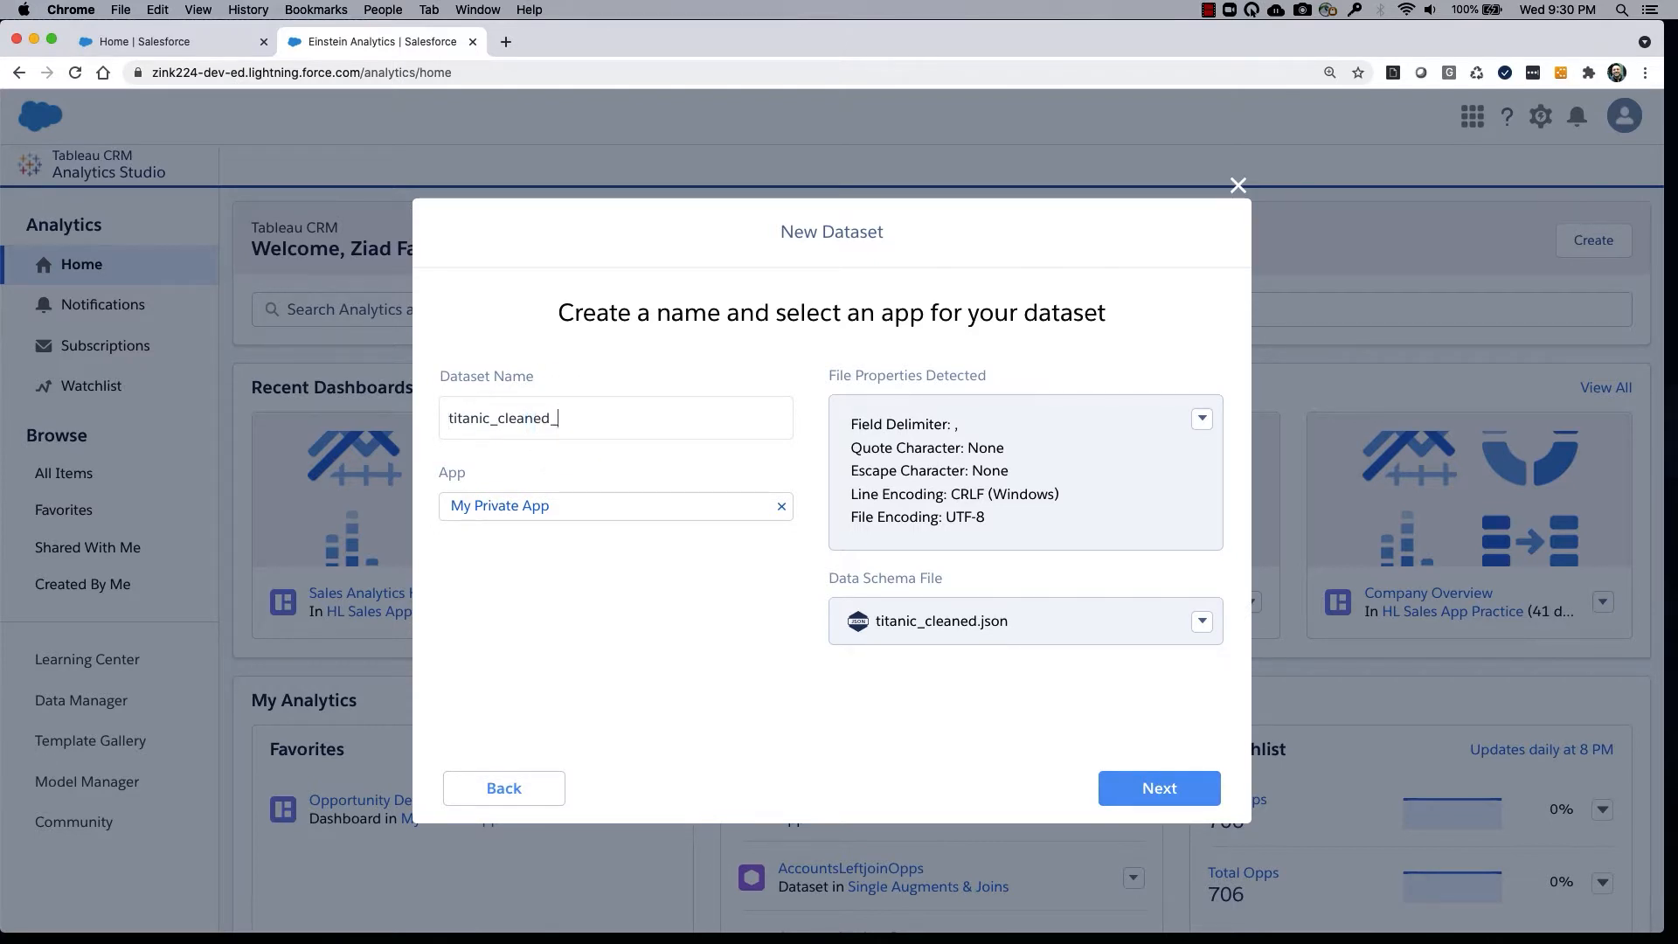
type("14_")
left_click(566, 420)
type("apr")
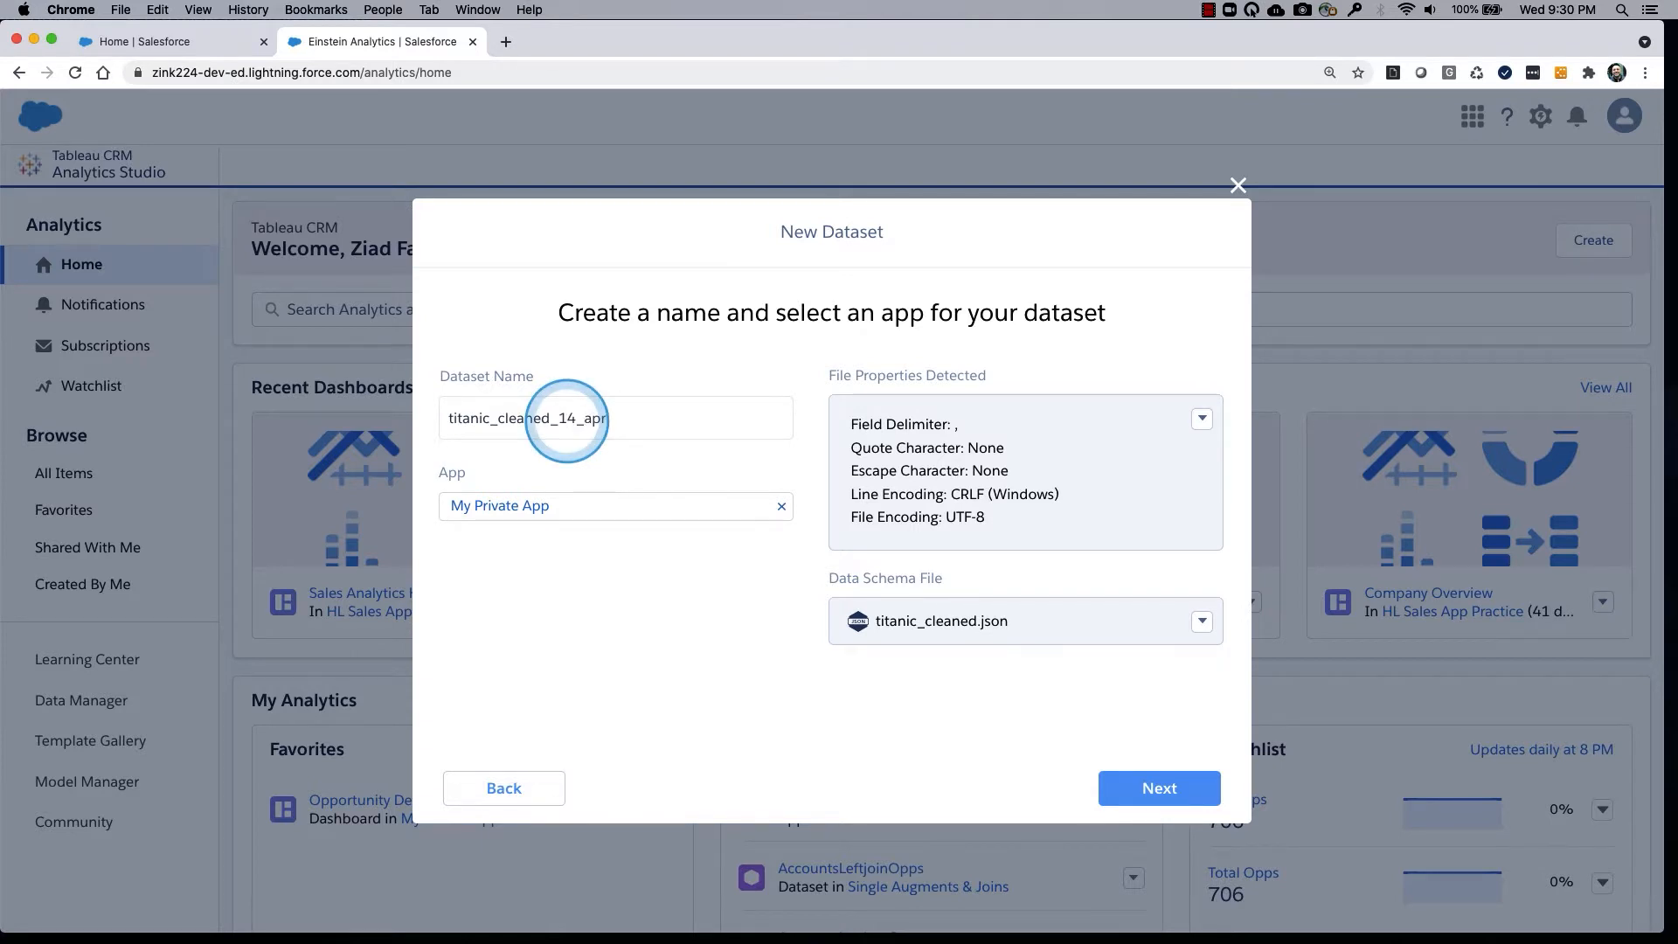
left_click(1156, 789)
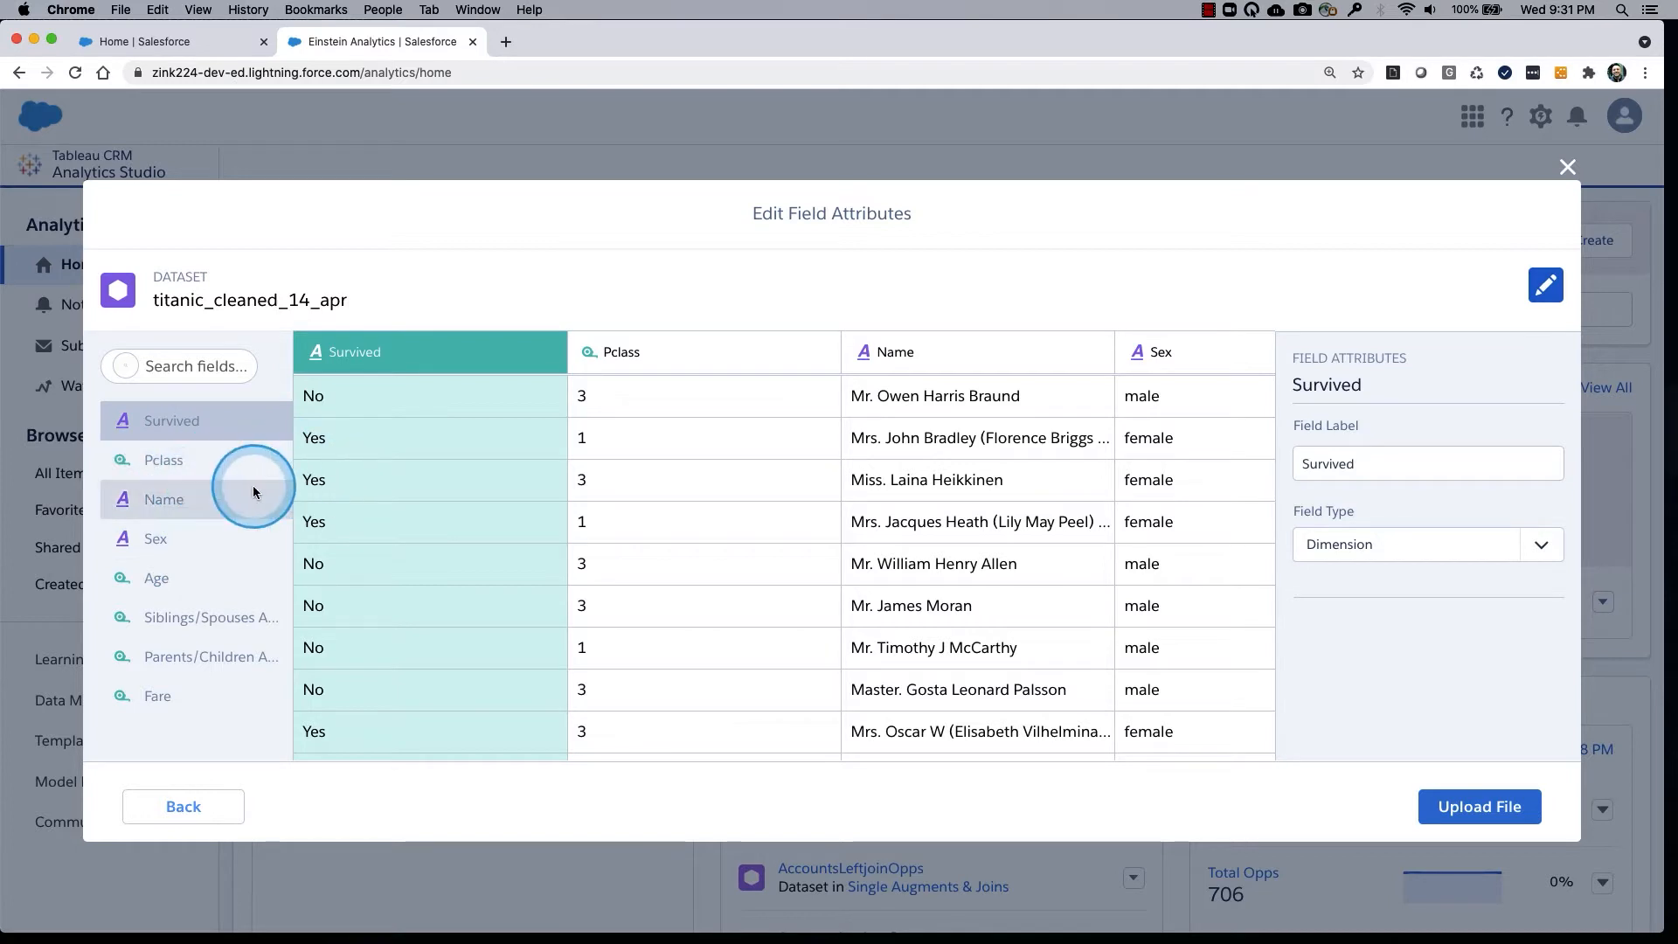
Change the Pclass field's type to Dimension.
left_click(659, 353)
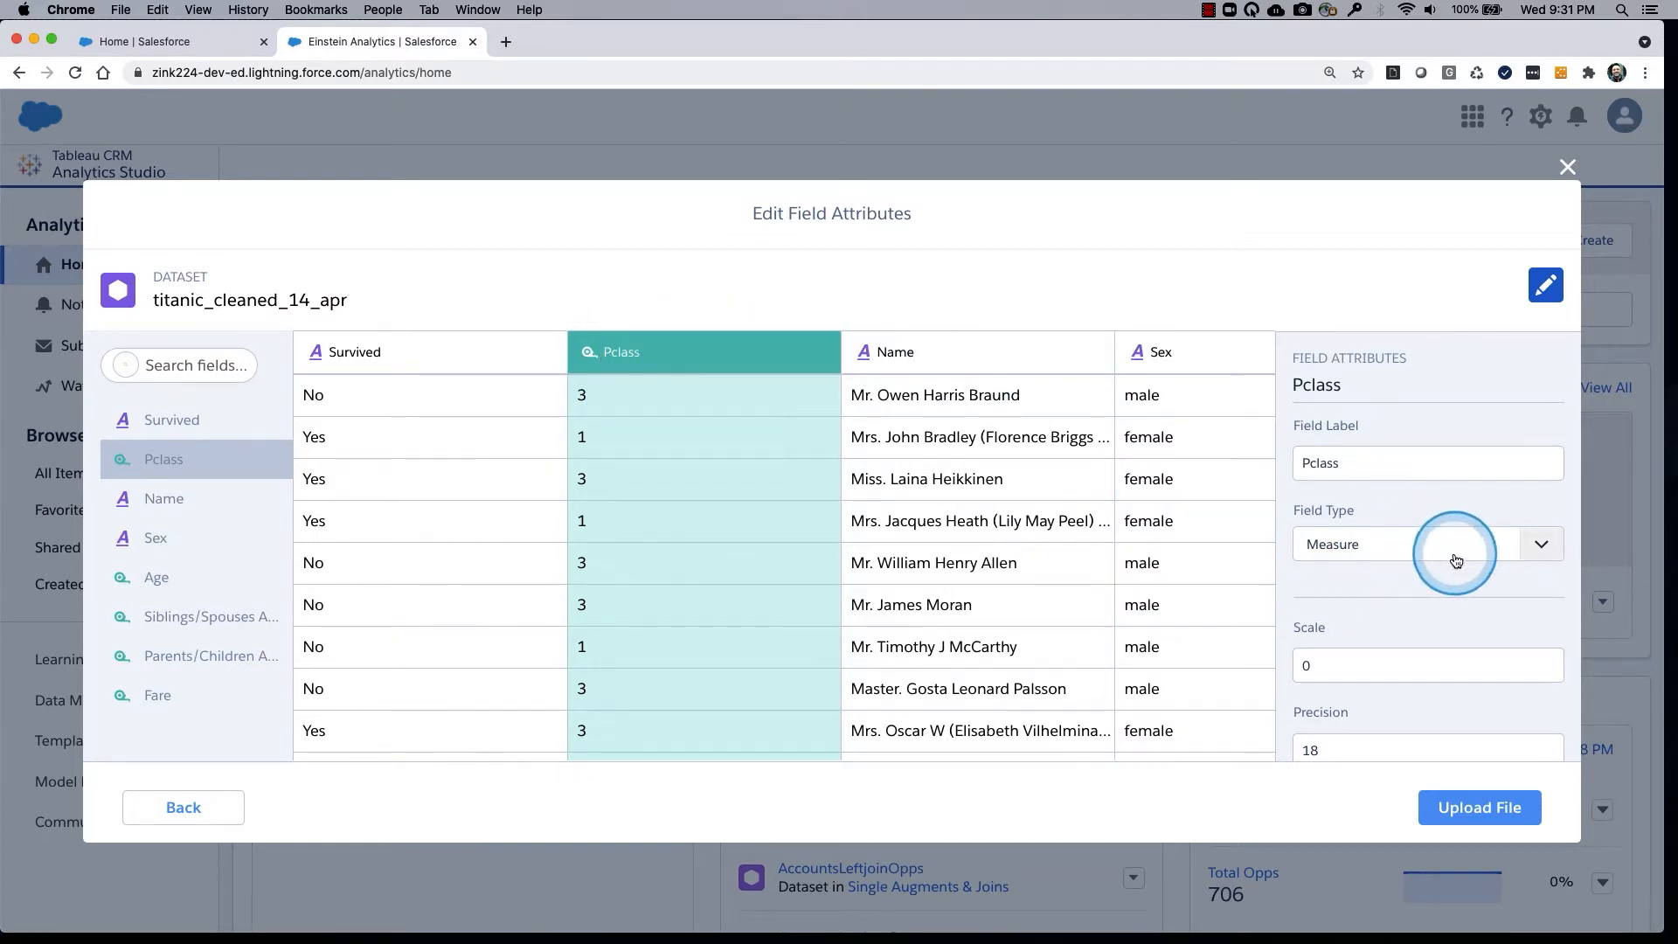
left_click_drag(828, 411, 1383, 617)
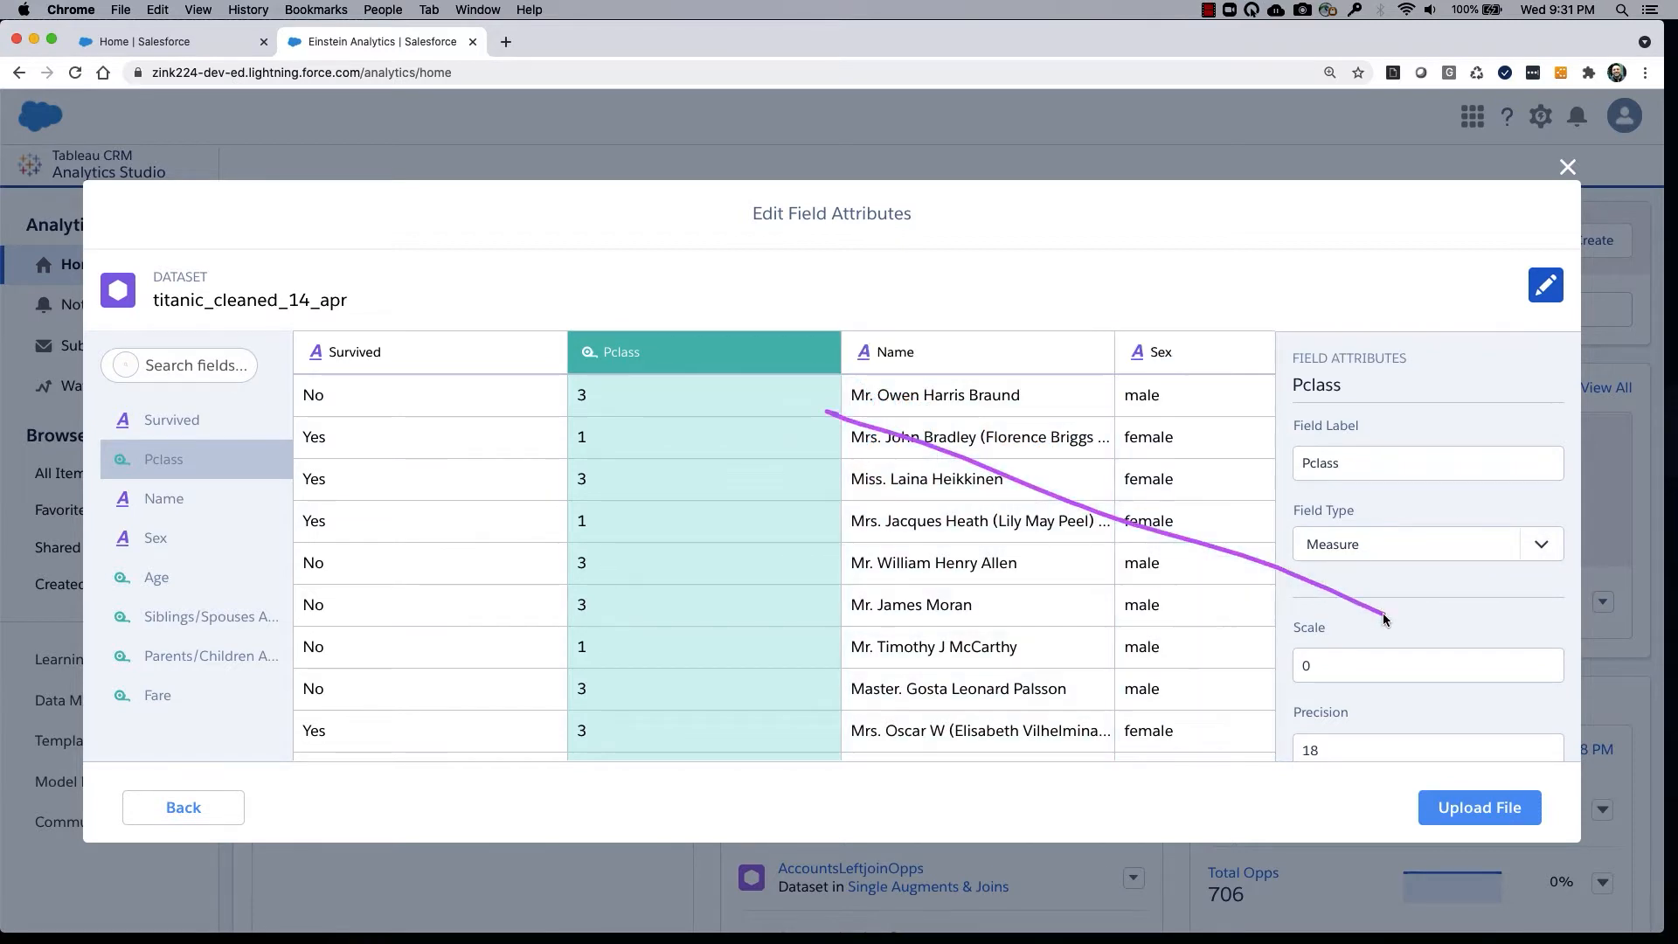
left_click_drag(1396, 556, 1408, 625)
left_click(1416, 544)
left_click(1357, 660)
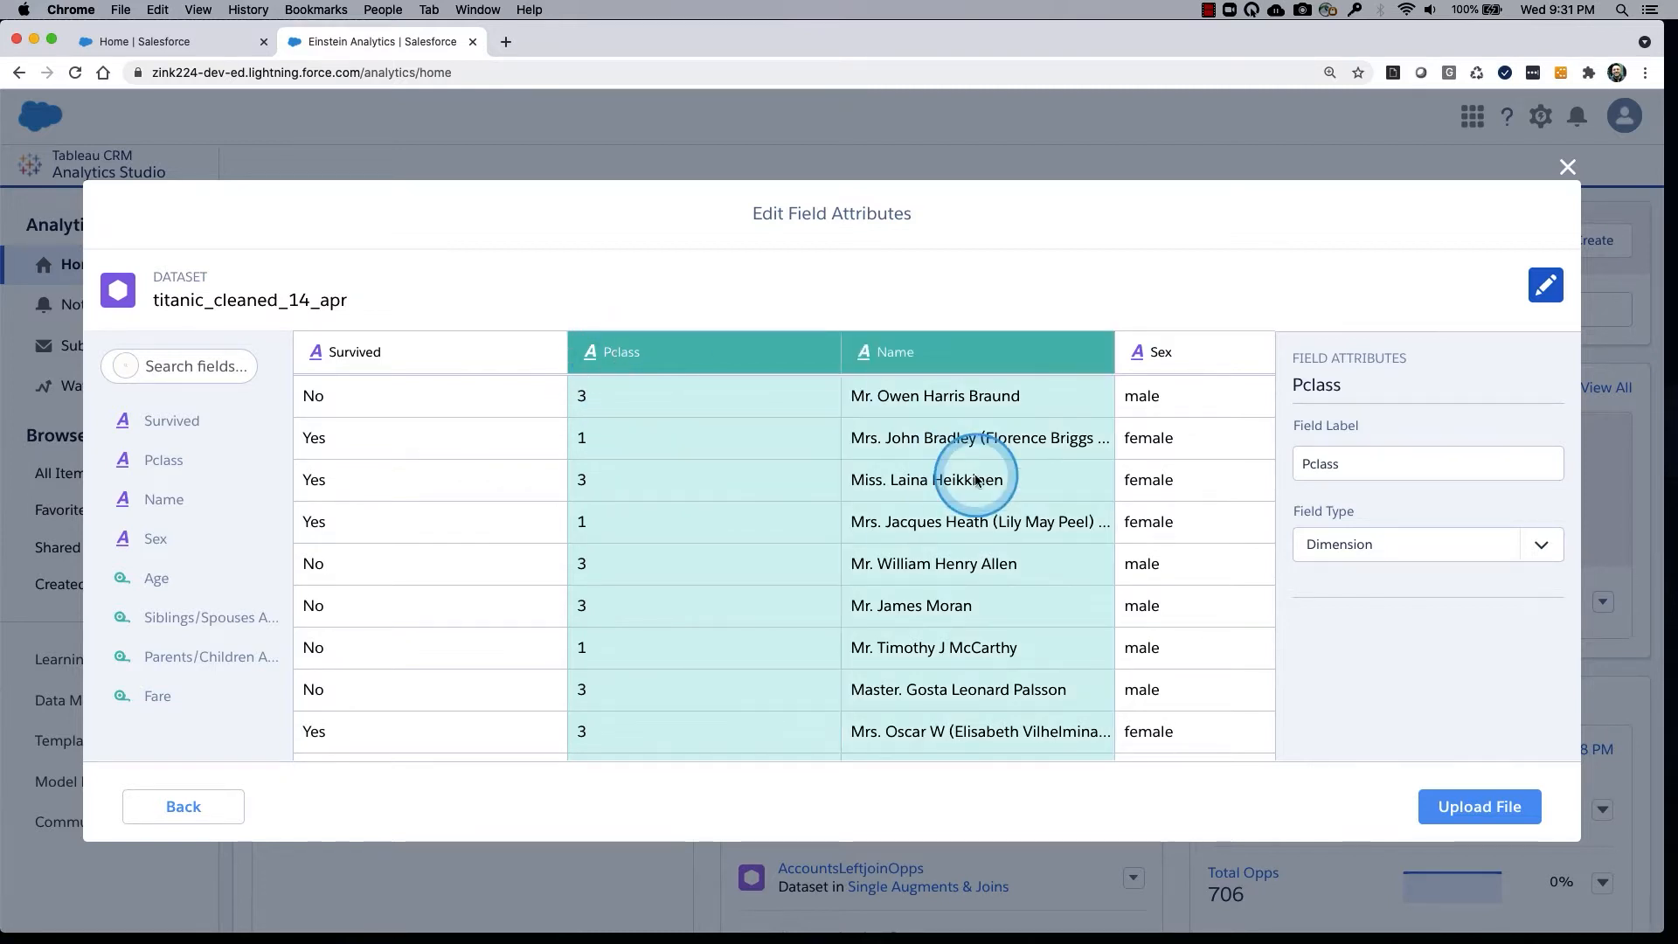
Change the Age field's type to Dimension.
scroll(966, 415, "right", 5)
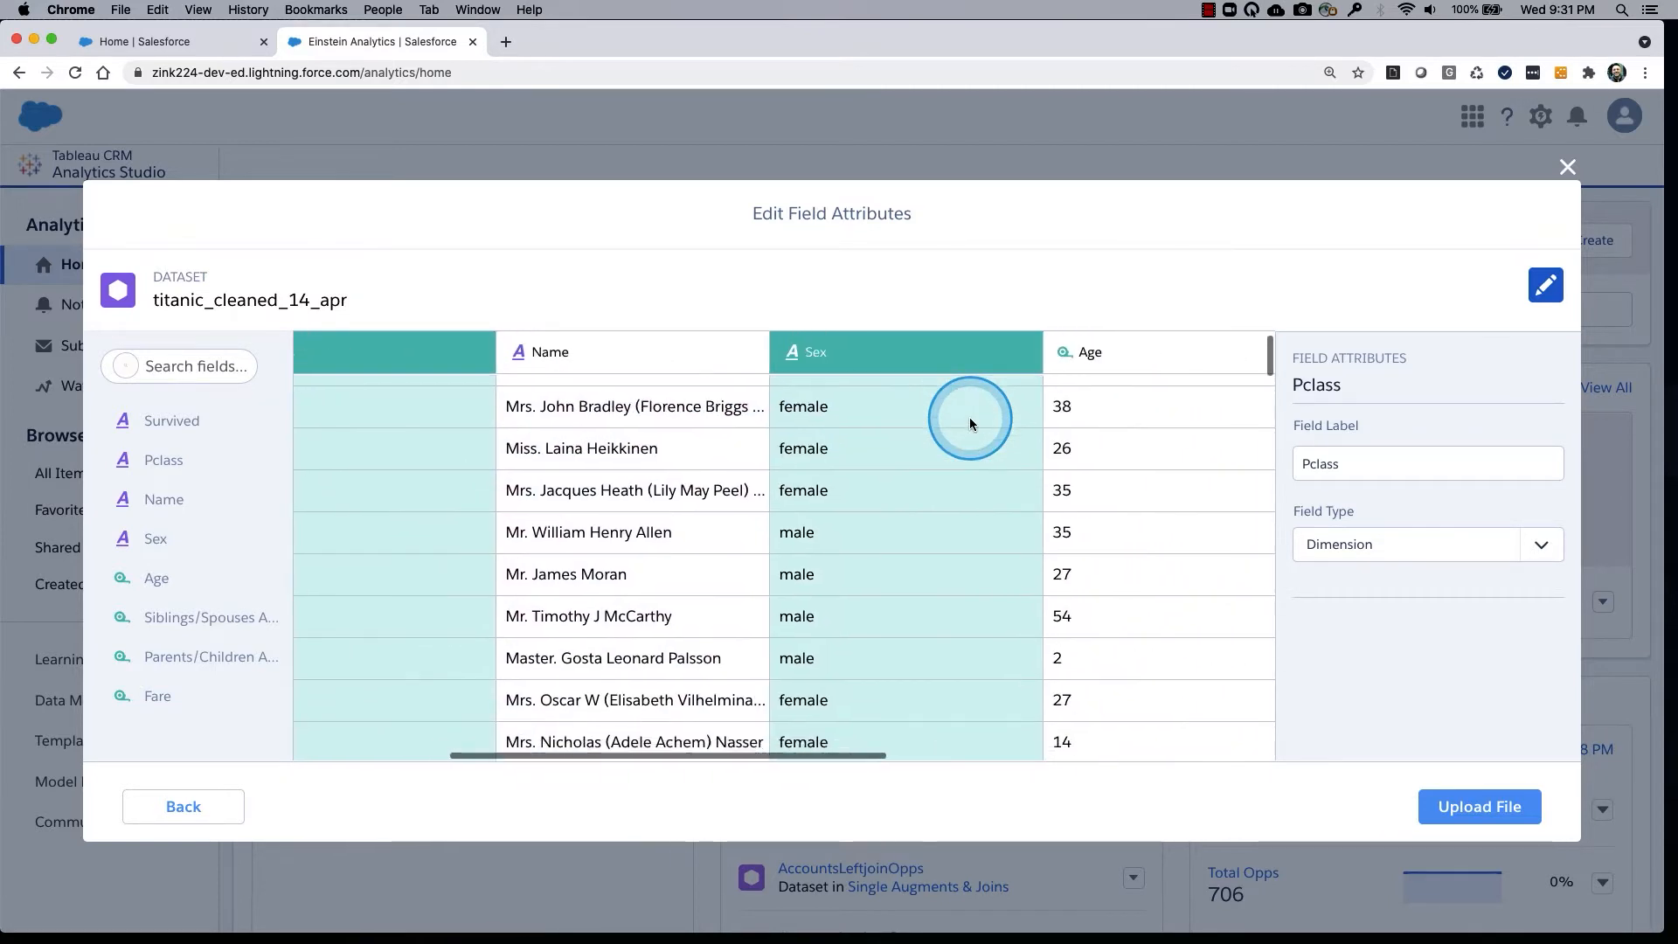
scroll(878, 484, "up", 1)
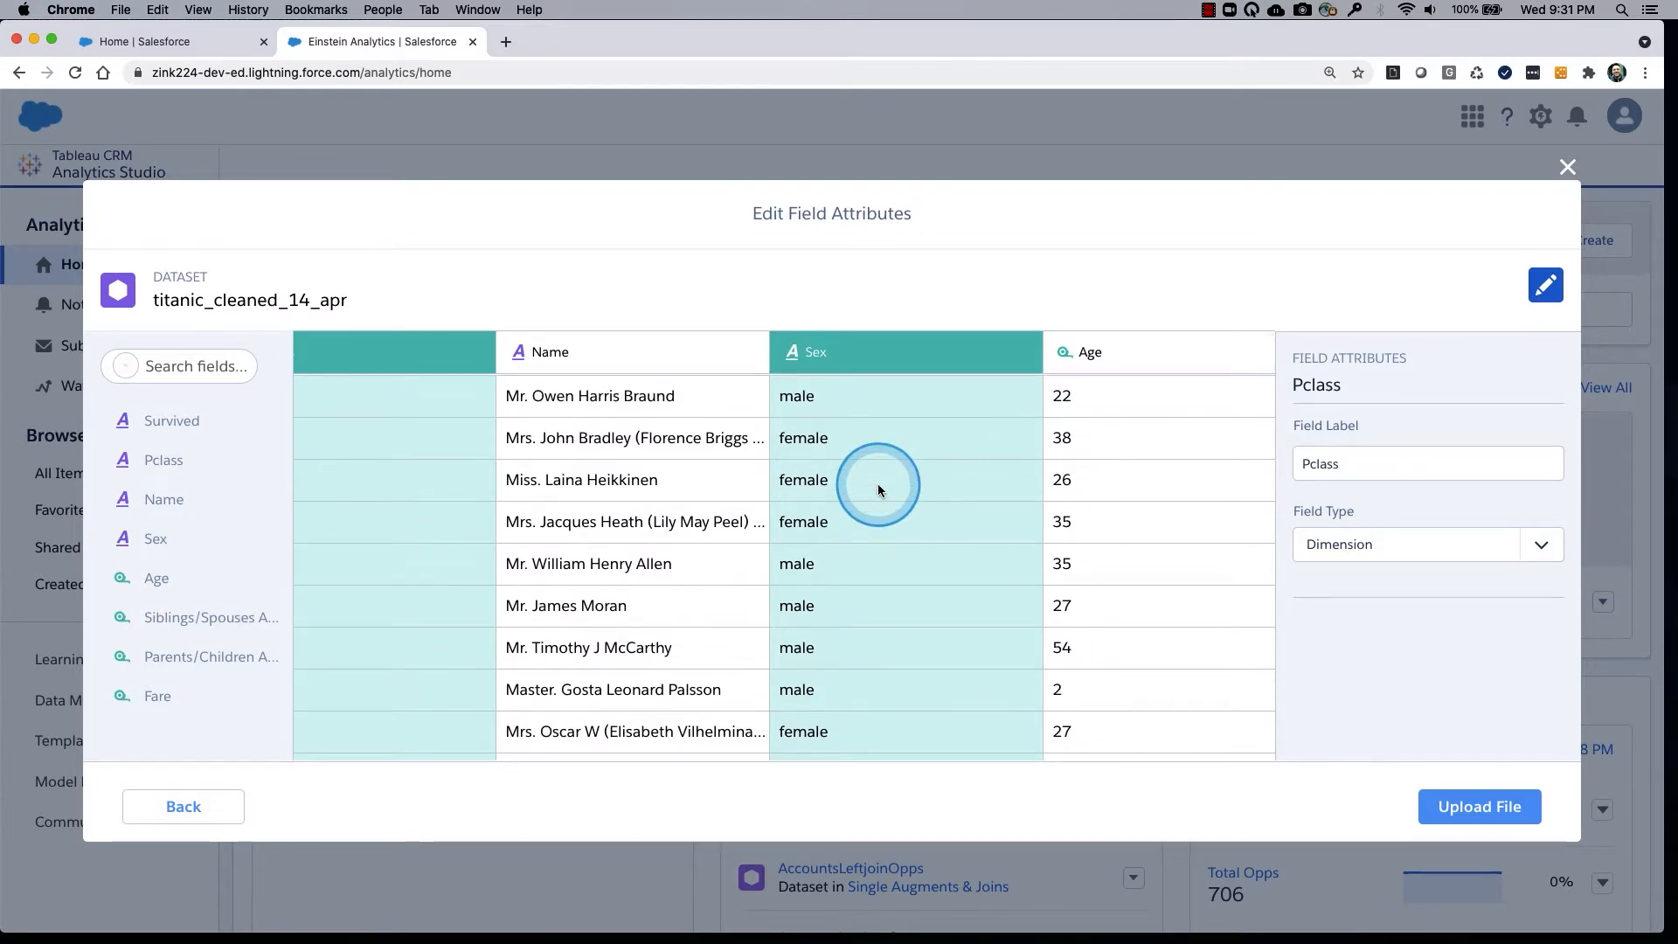
scroll(890, 471, "right", 3)
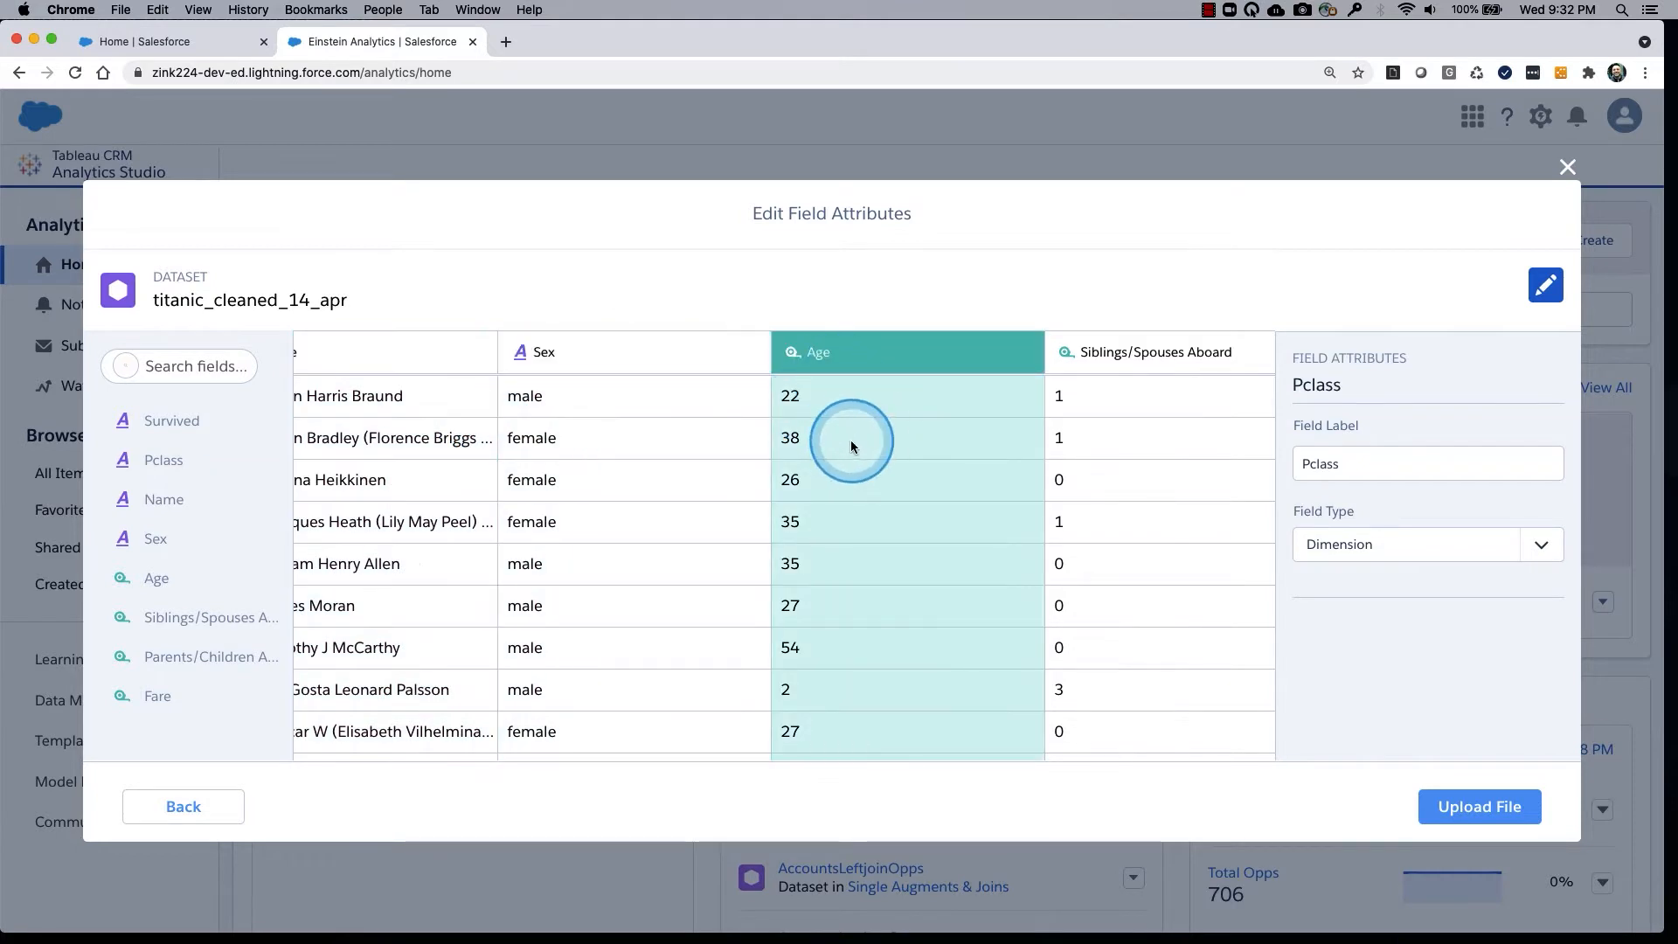
left_click(907, 358)
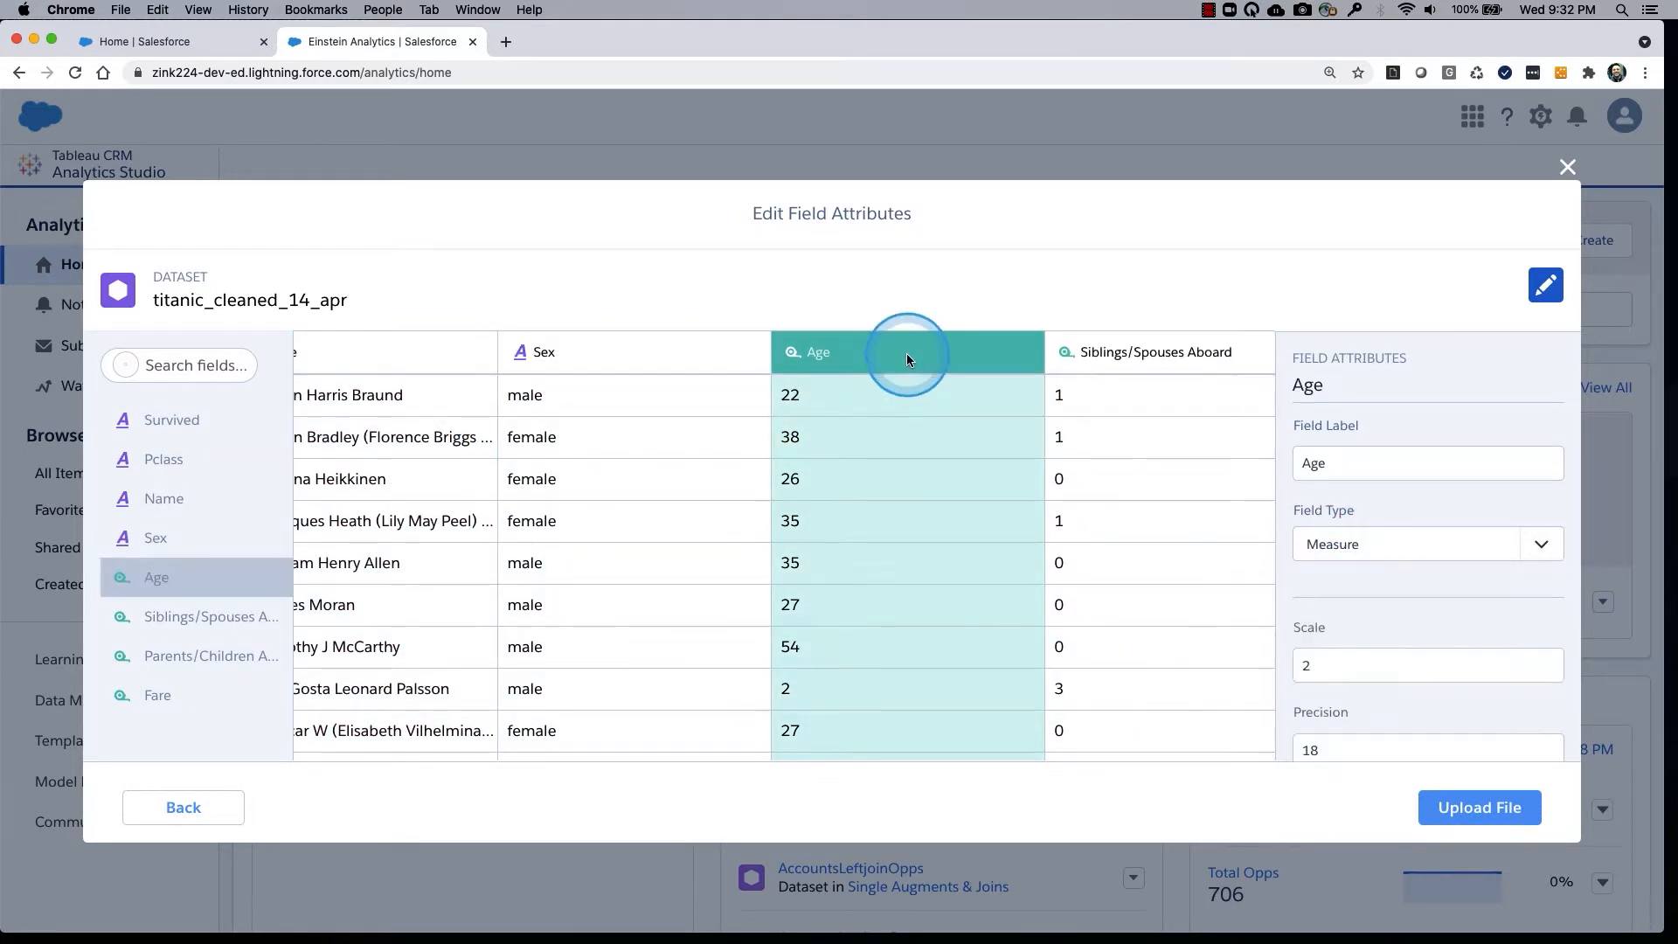
left_click(1506, 548)
left_click(1439, 654)
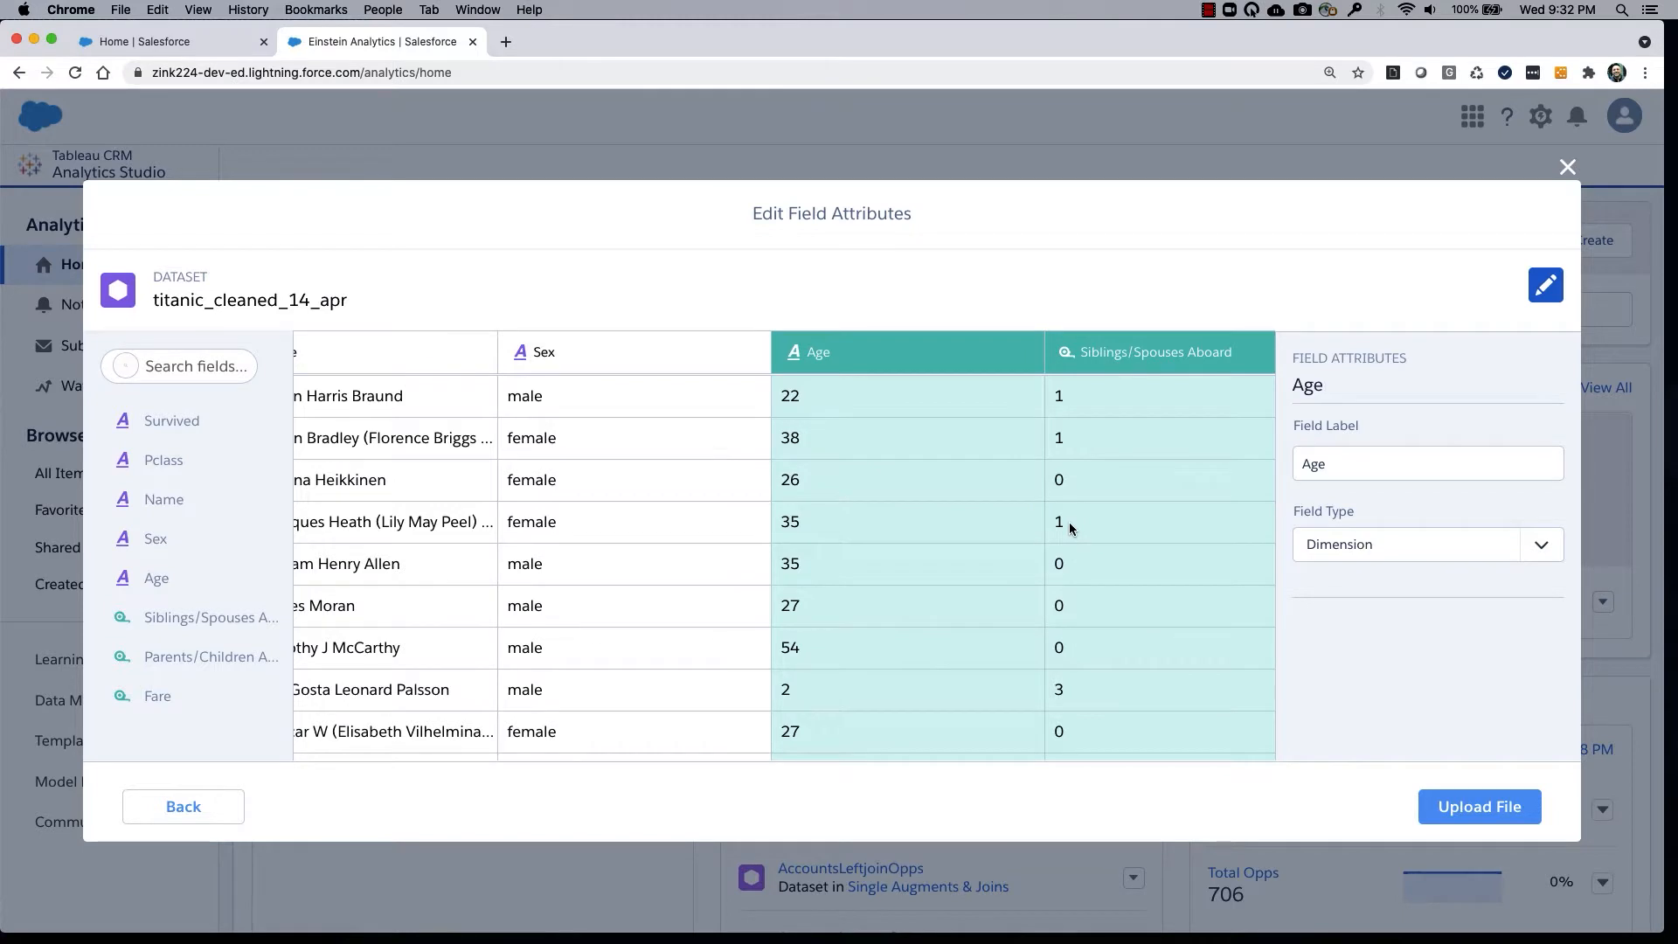
Review the Siblings/Spouses Aboard, Parents/Children Aboard and Fare columns, checking the field types and attributes.
scroll(1068, 522, "down", 1)
scroll(1068, 522, "up", 1)
scroll(967, 489, "right", 3)
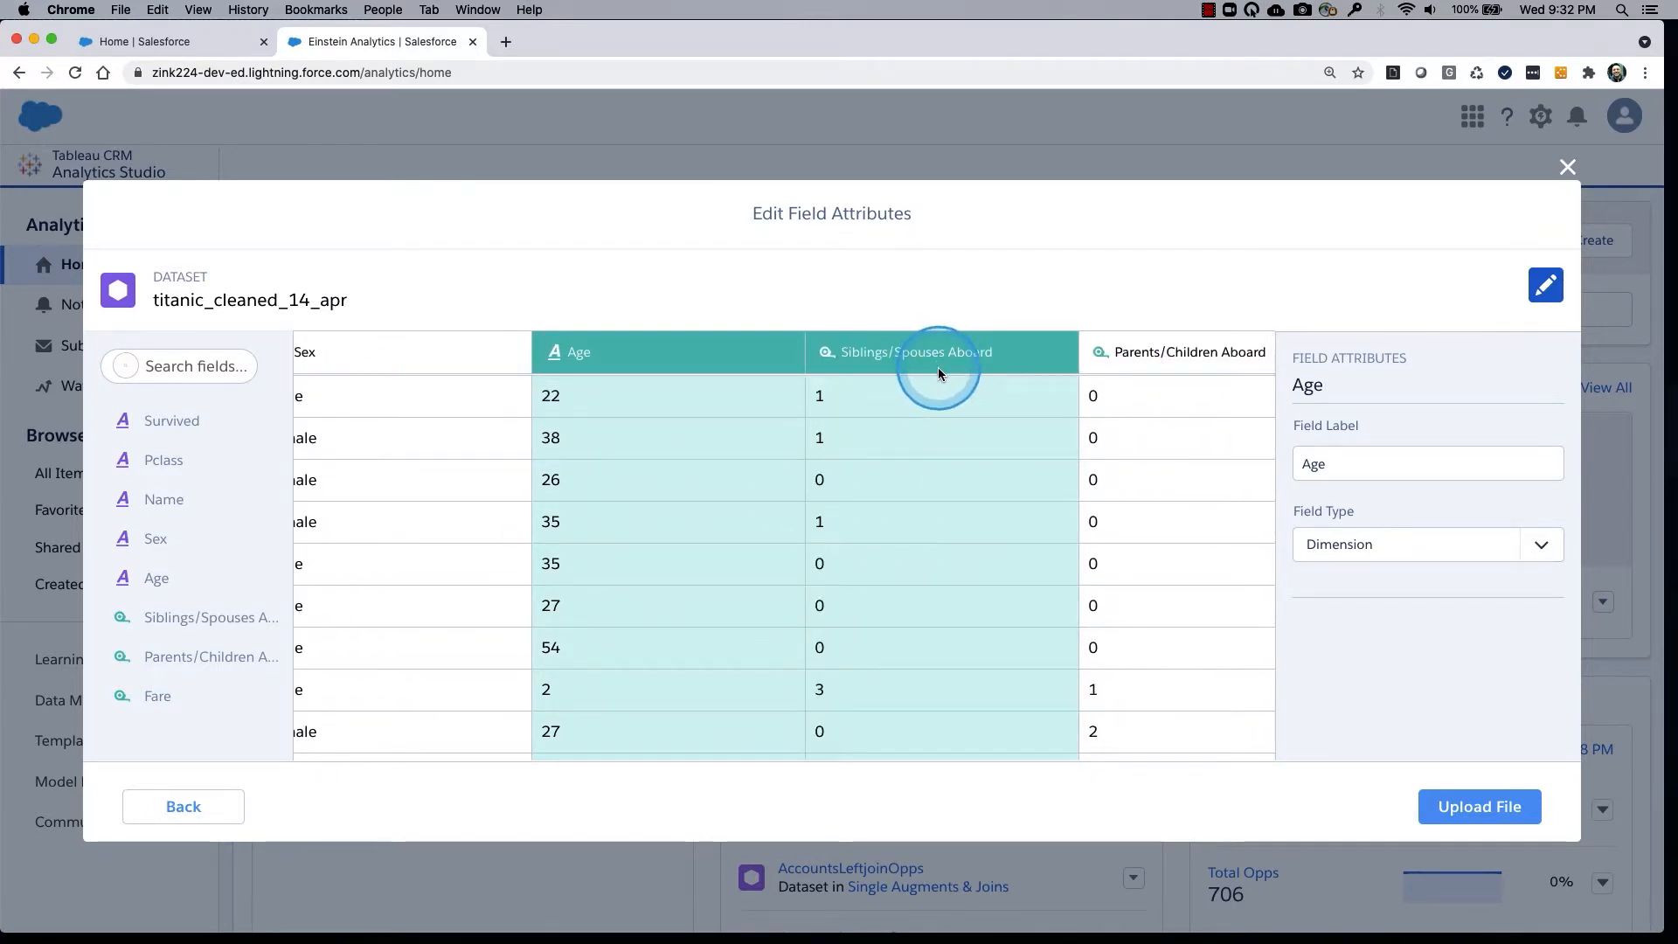
left_click(981, 360)
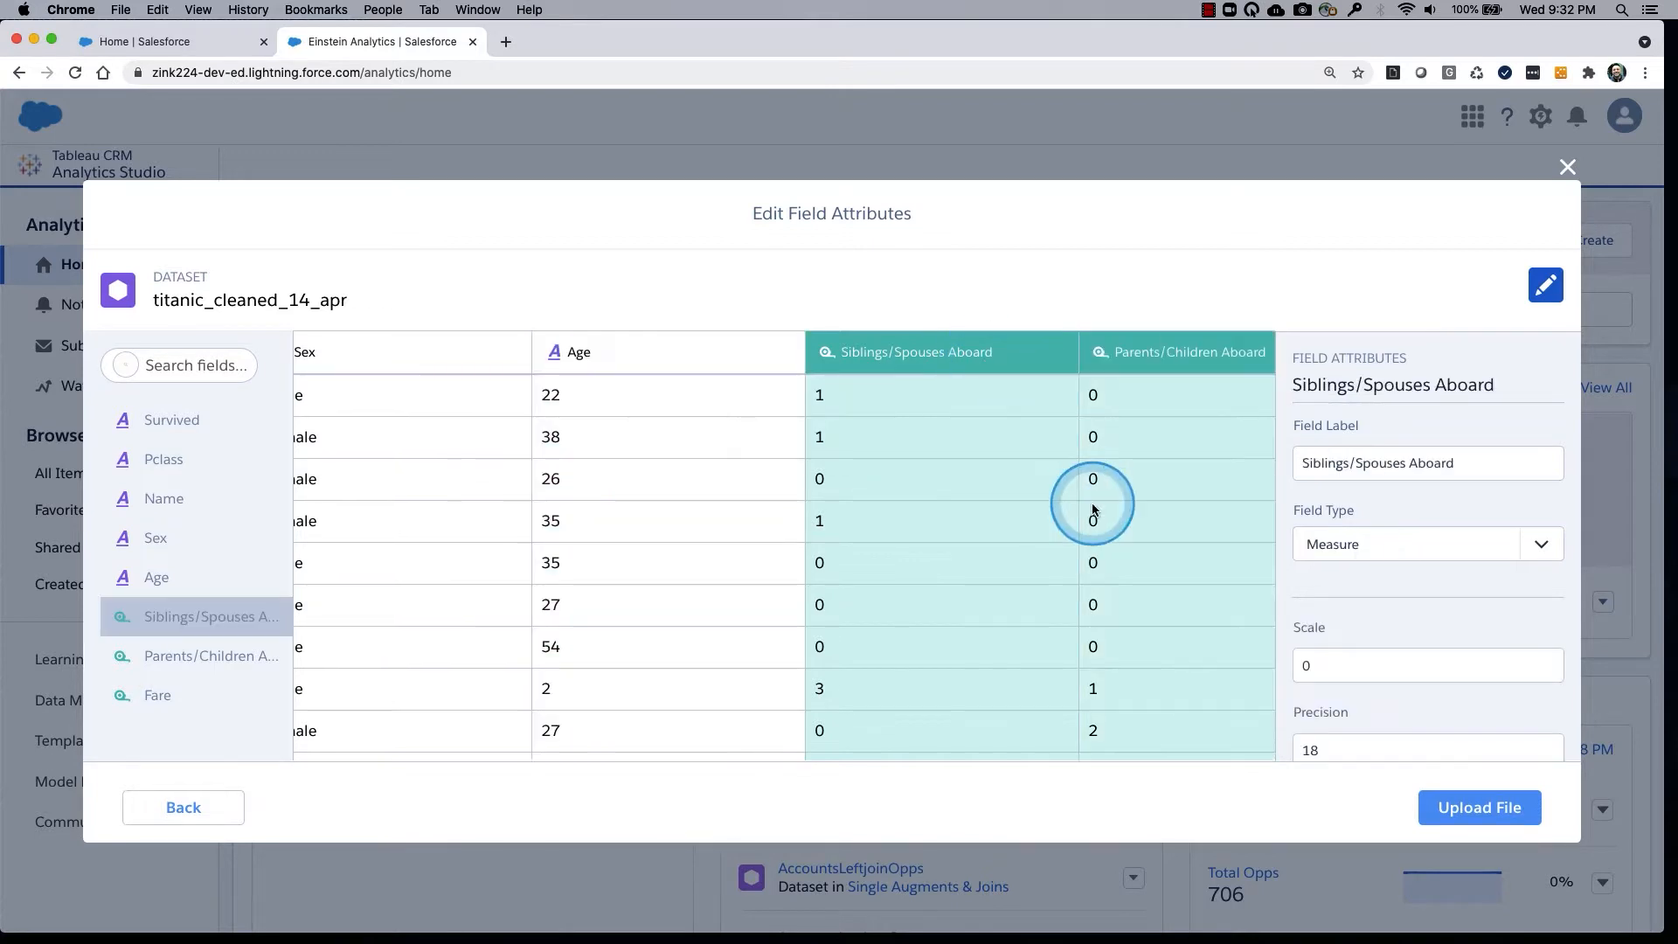
scroll(955, 536, "right", 3)
left_click(967, 337)
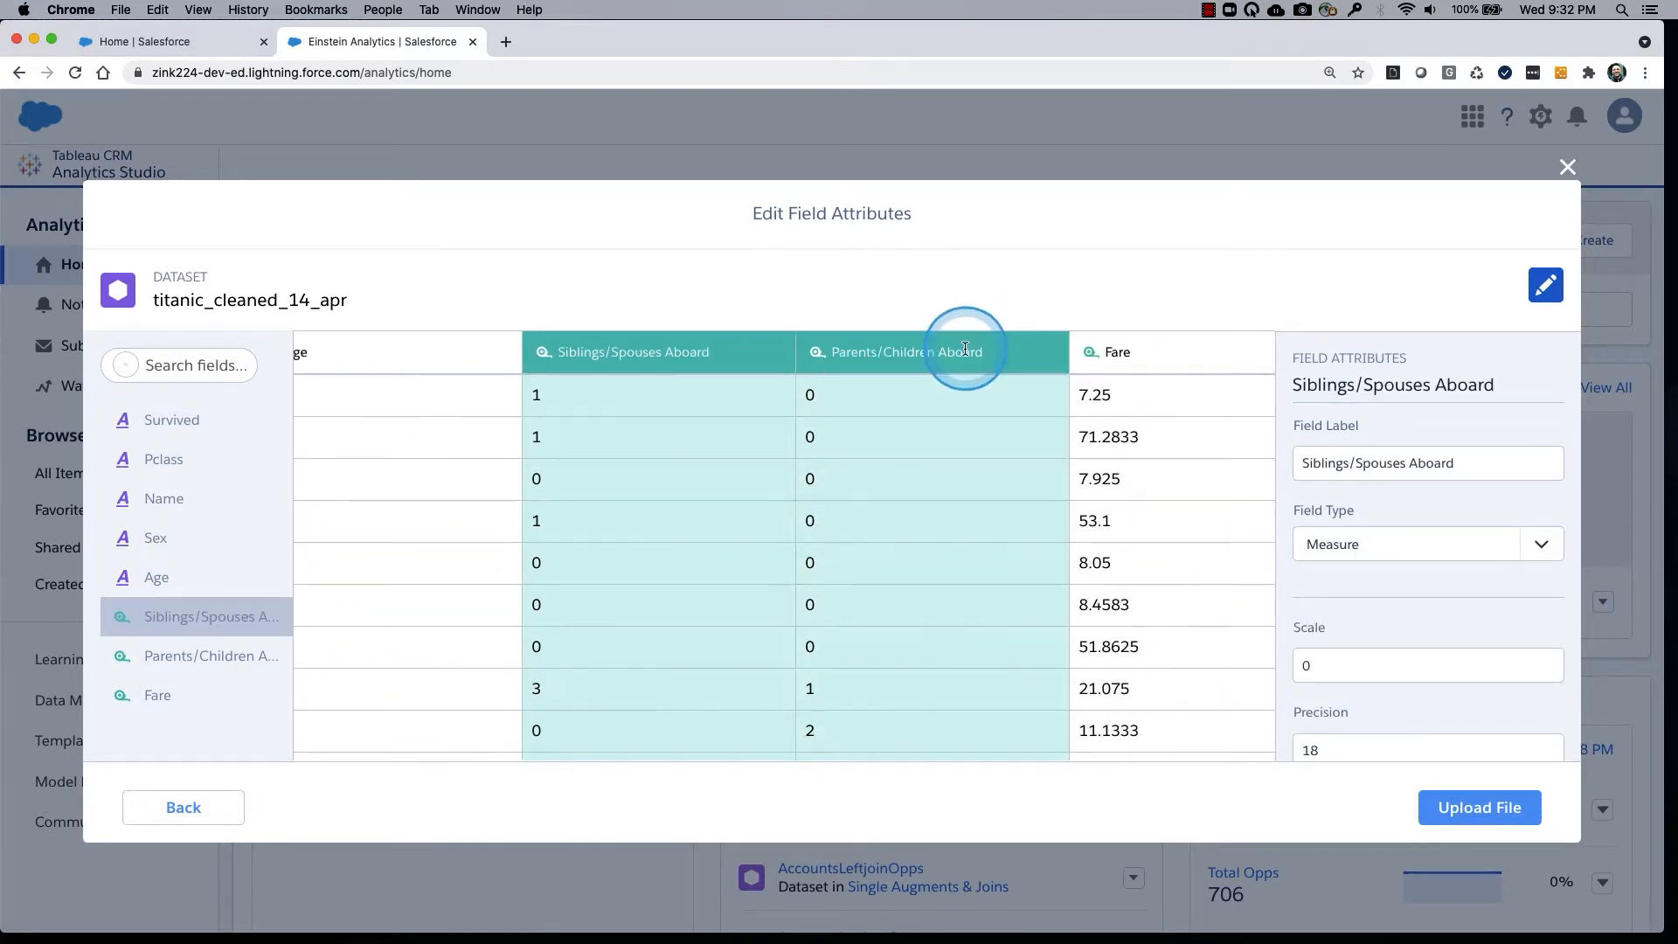
scroll(1049, 487, "right", 2)
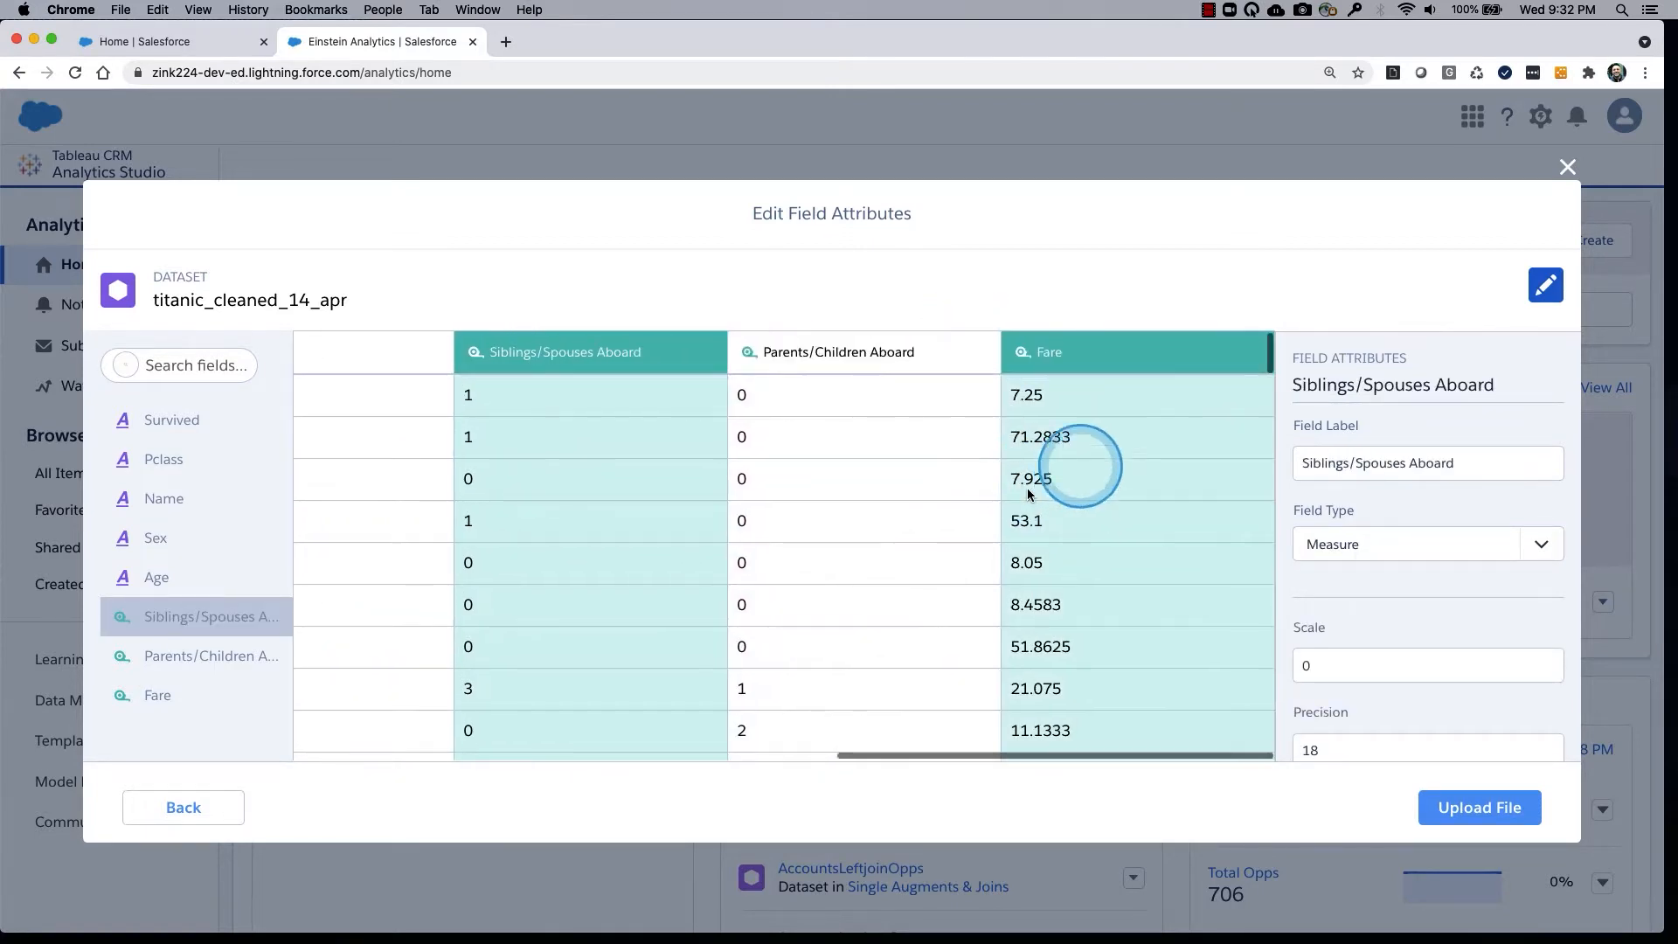
left_click(1135, 360)
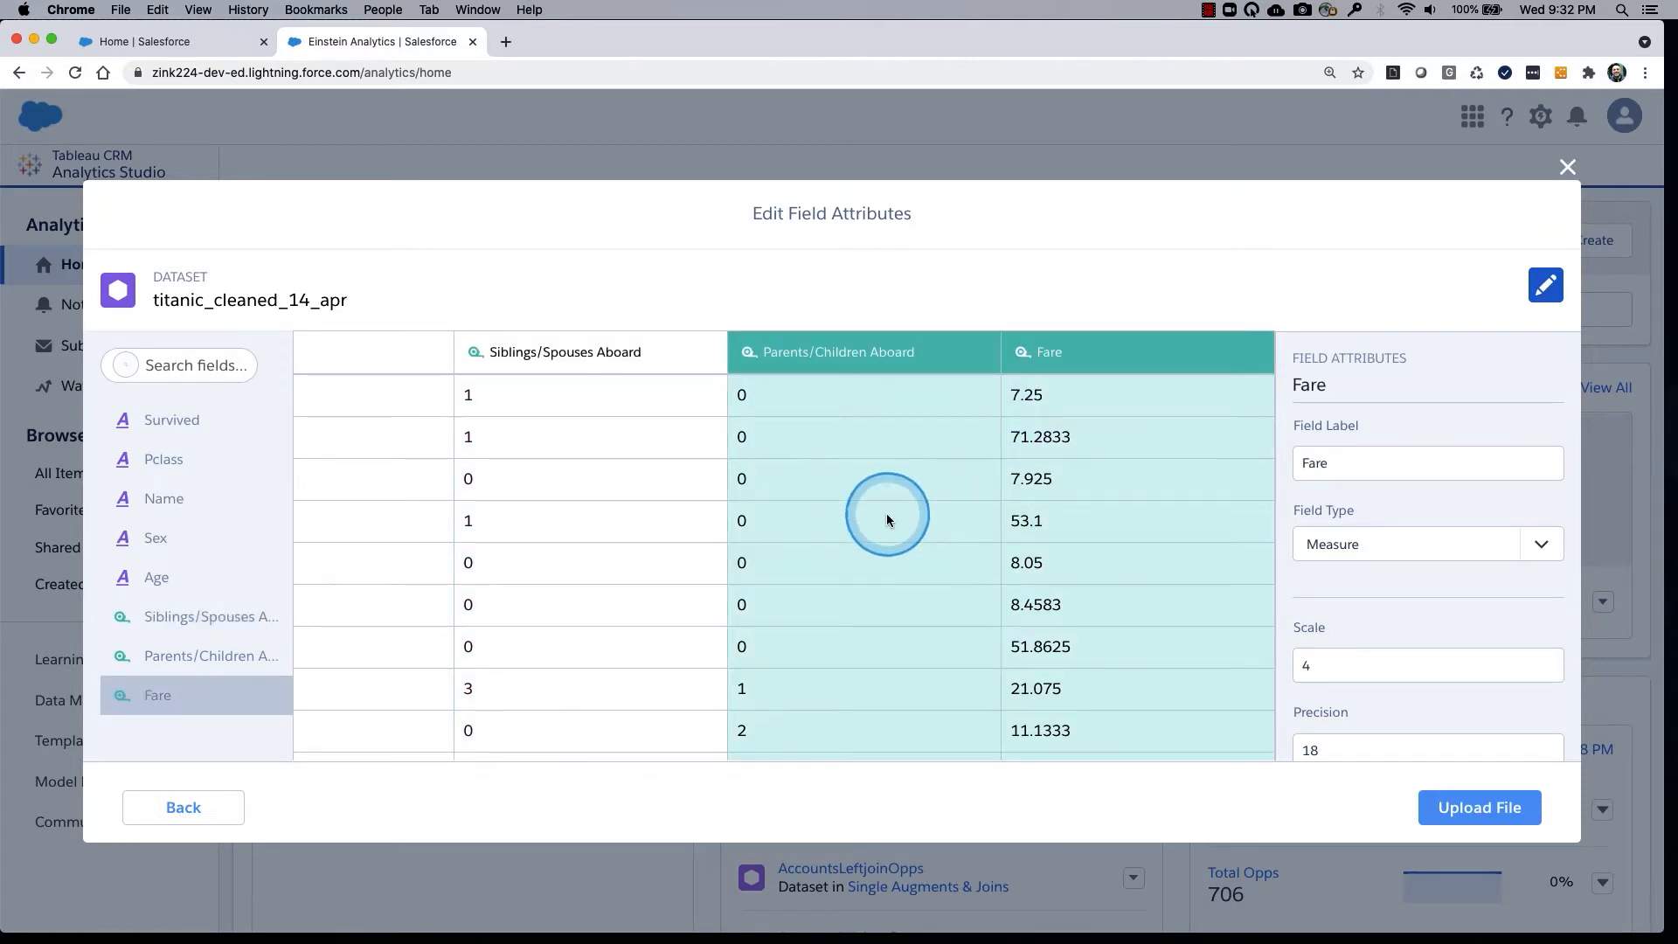
scroll(886, 512, "left", 5)
scroll(886, 512, "left", 10)
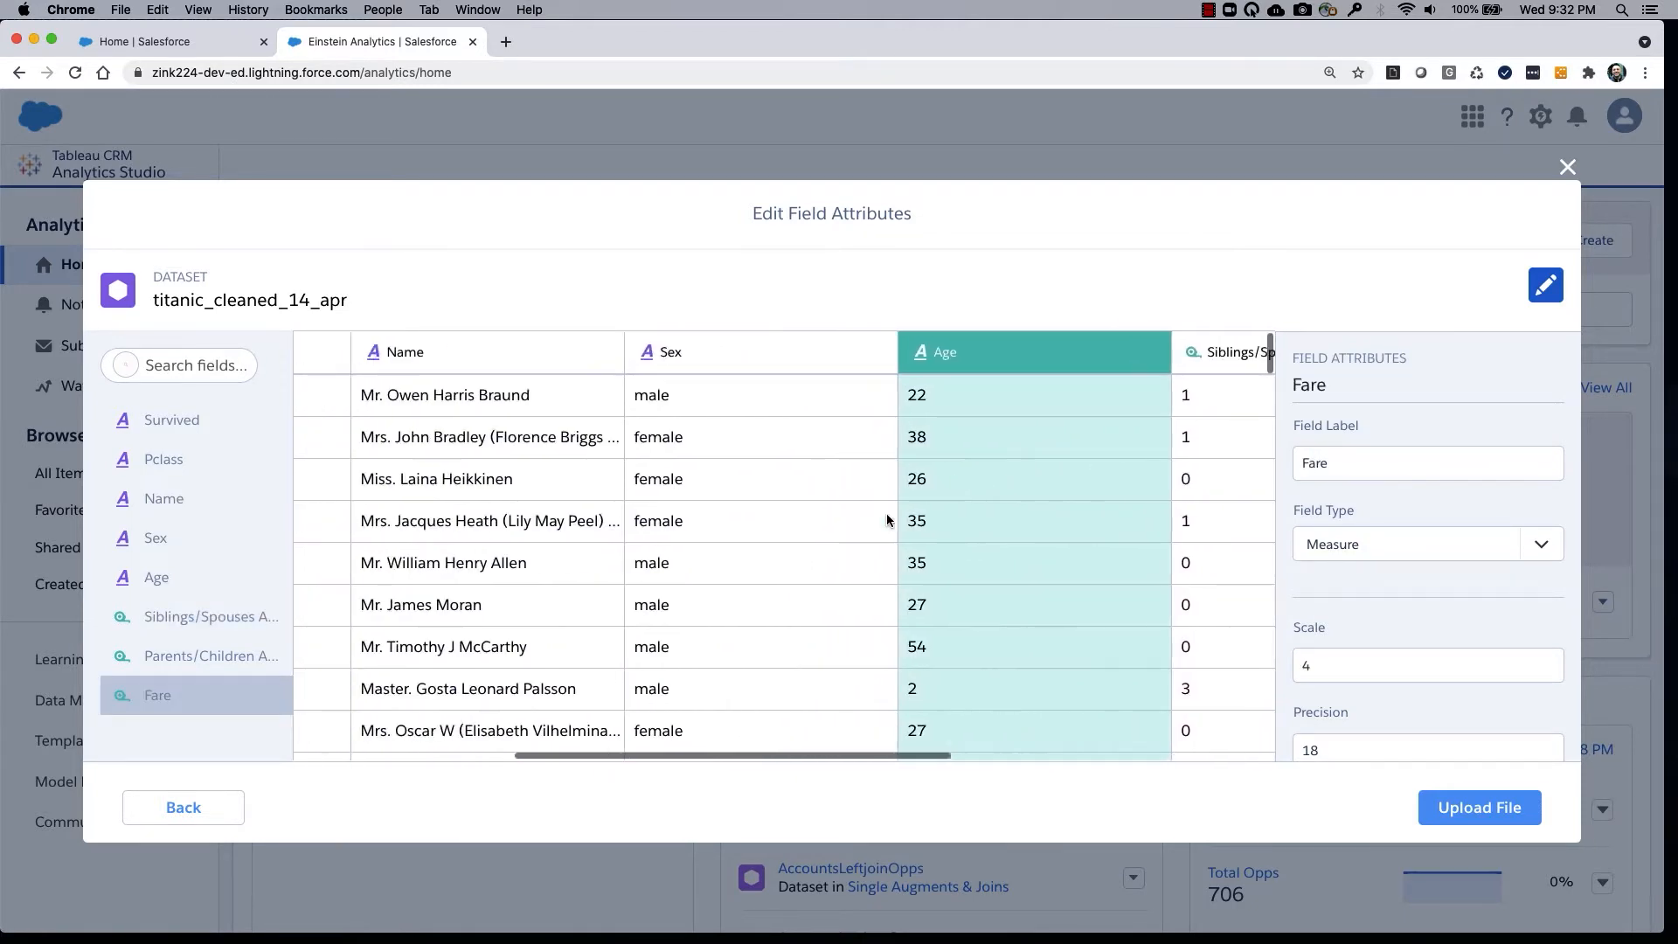
scroll(887, 512, "left", 3)
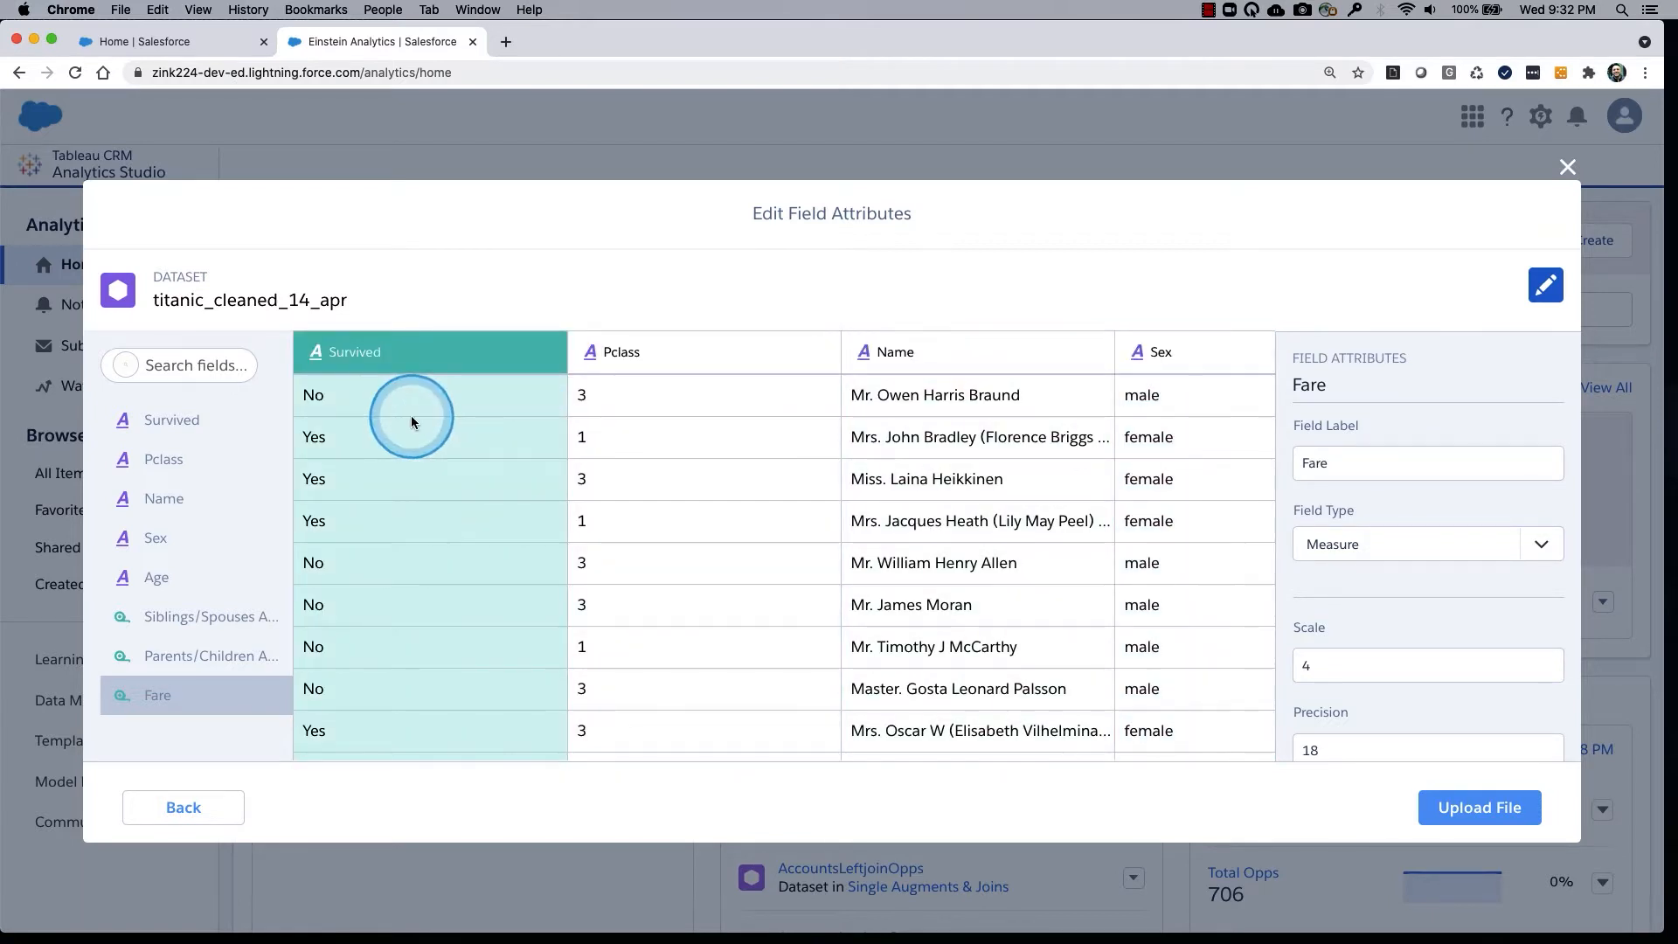
Upload the file to create the titanic_cleaned_14_apr dataset and open the dataset for exploration in a new lens.
left_click(1483, 804)
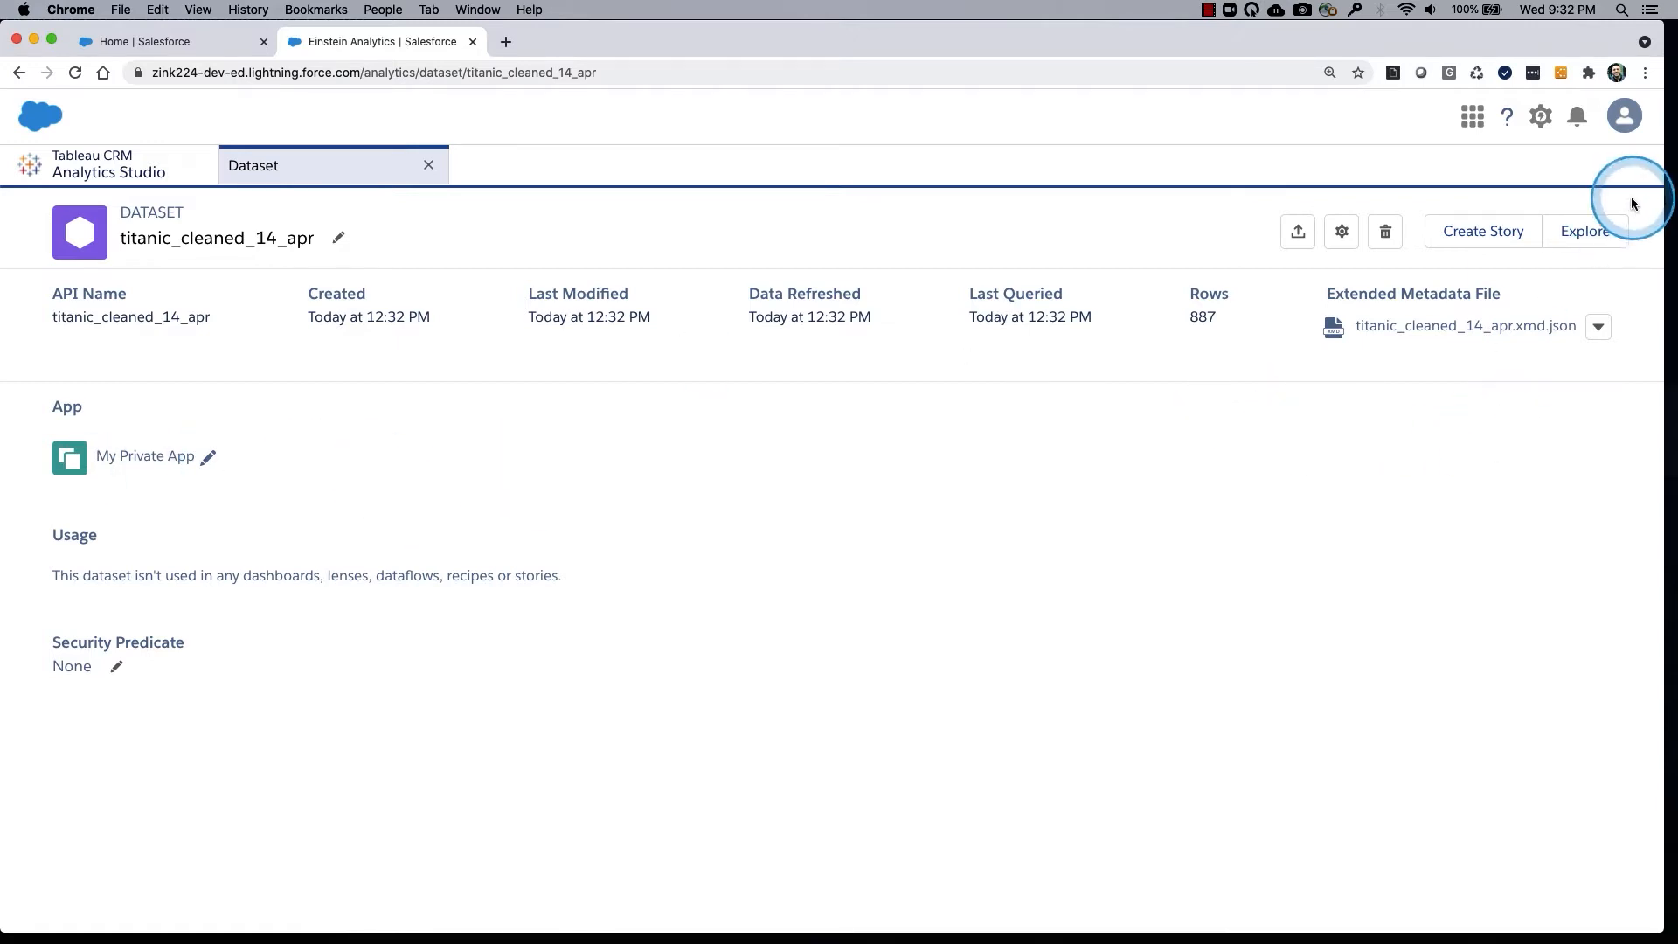
mouse_move(1613, 187)
left_mouse_down()
mouse_move(1468, 176)
mouse_move(1525, 239)
mouse_move(1606, 206)
mouse_move(1641, 231)
mouse_move(1568, 194)
left_mouse_up()
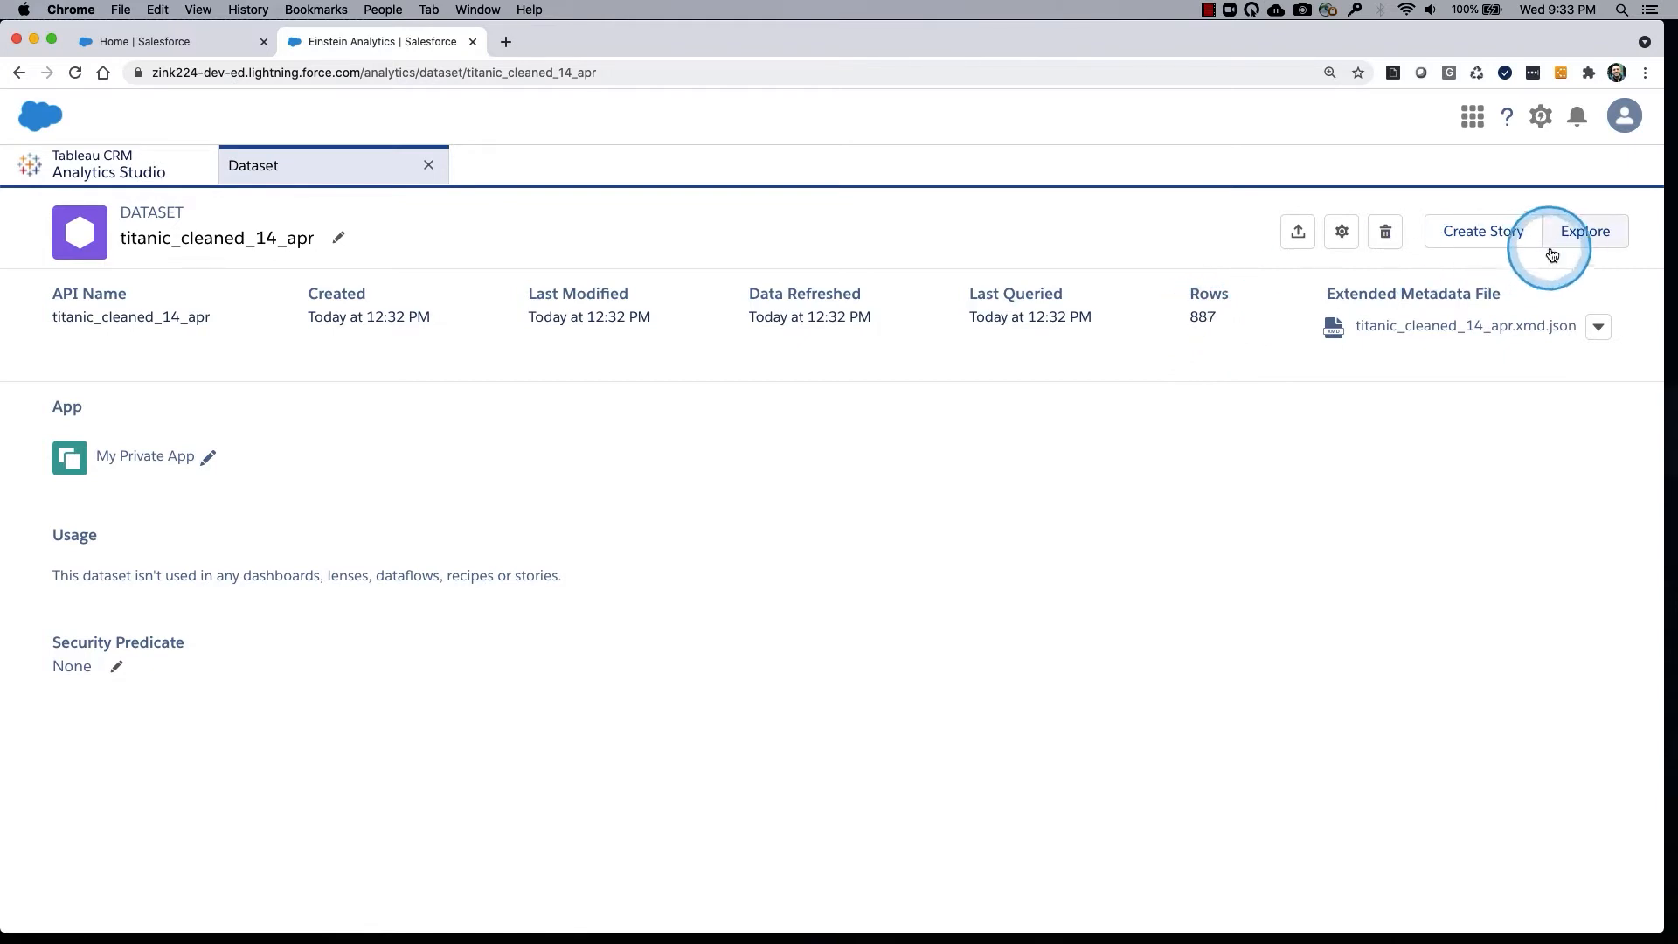
left_click(1576, 237)
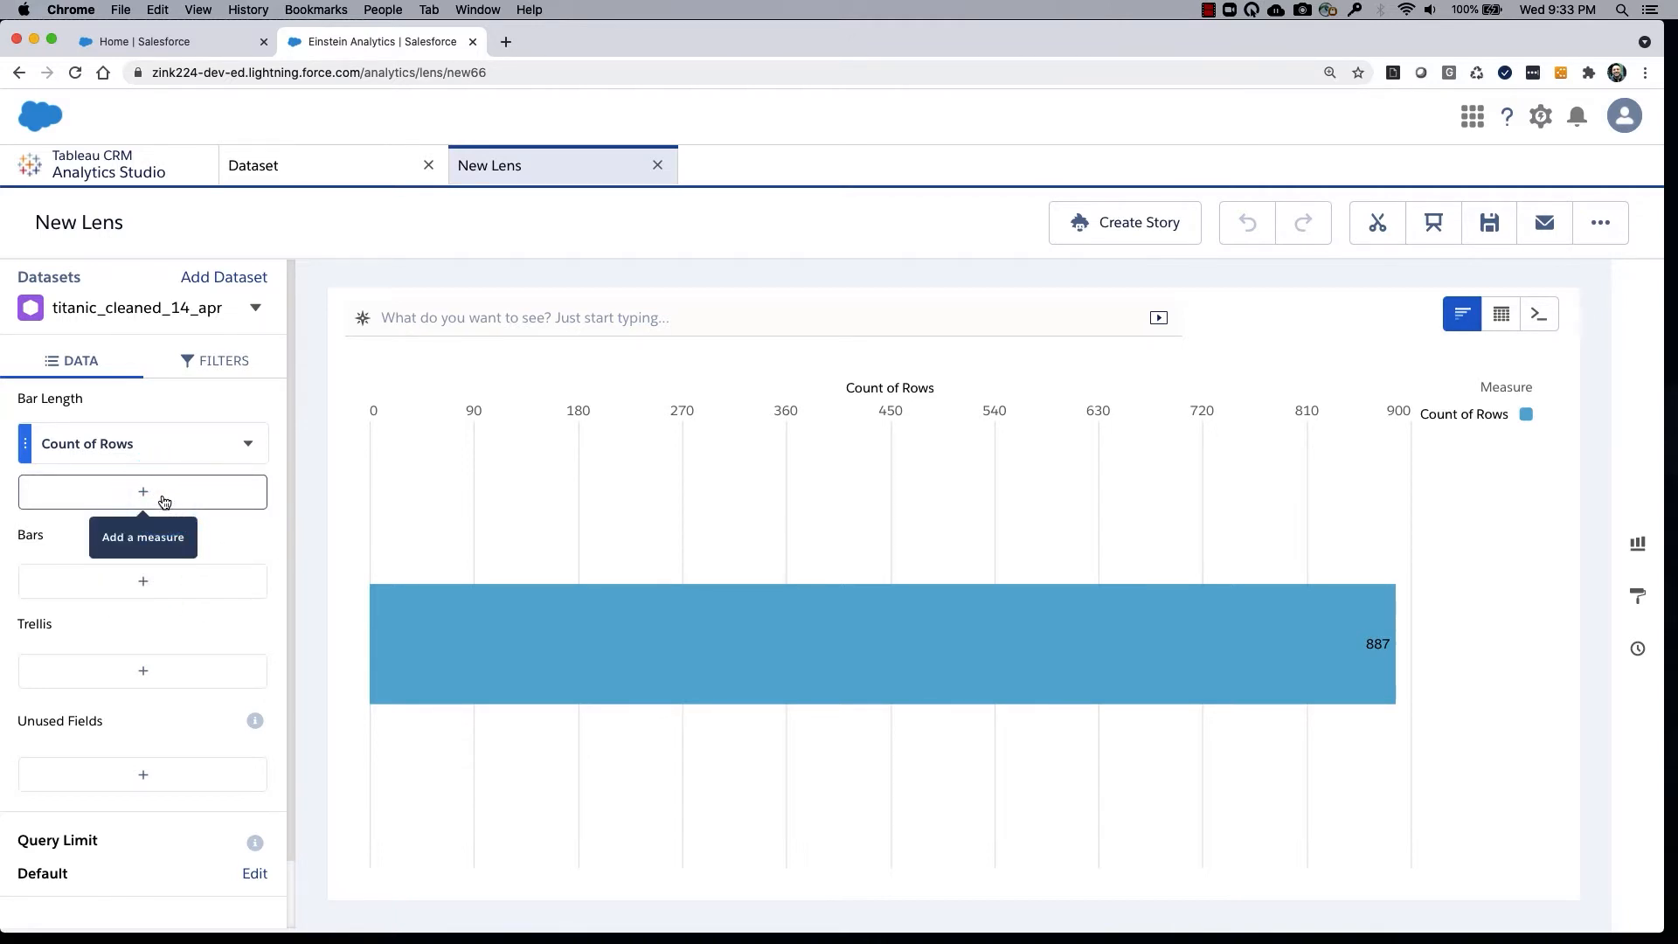
Group the lens's bars by Survived and inspect the row counts of the No and Yes bars.
left_click(149, 584)
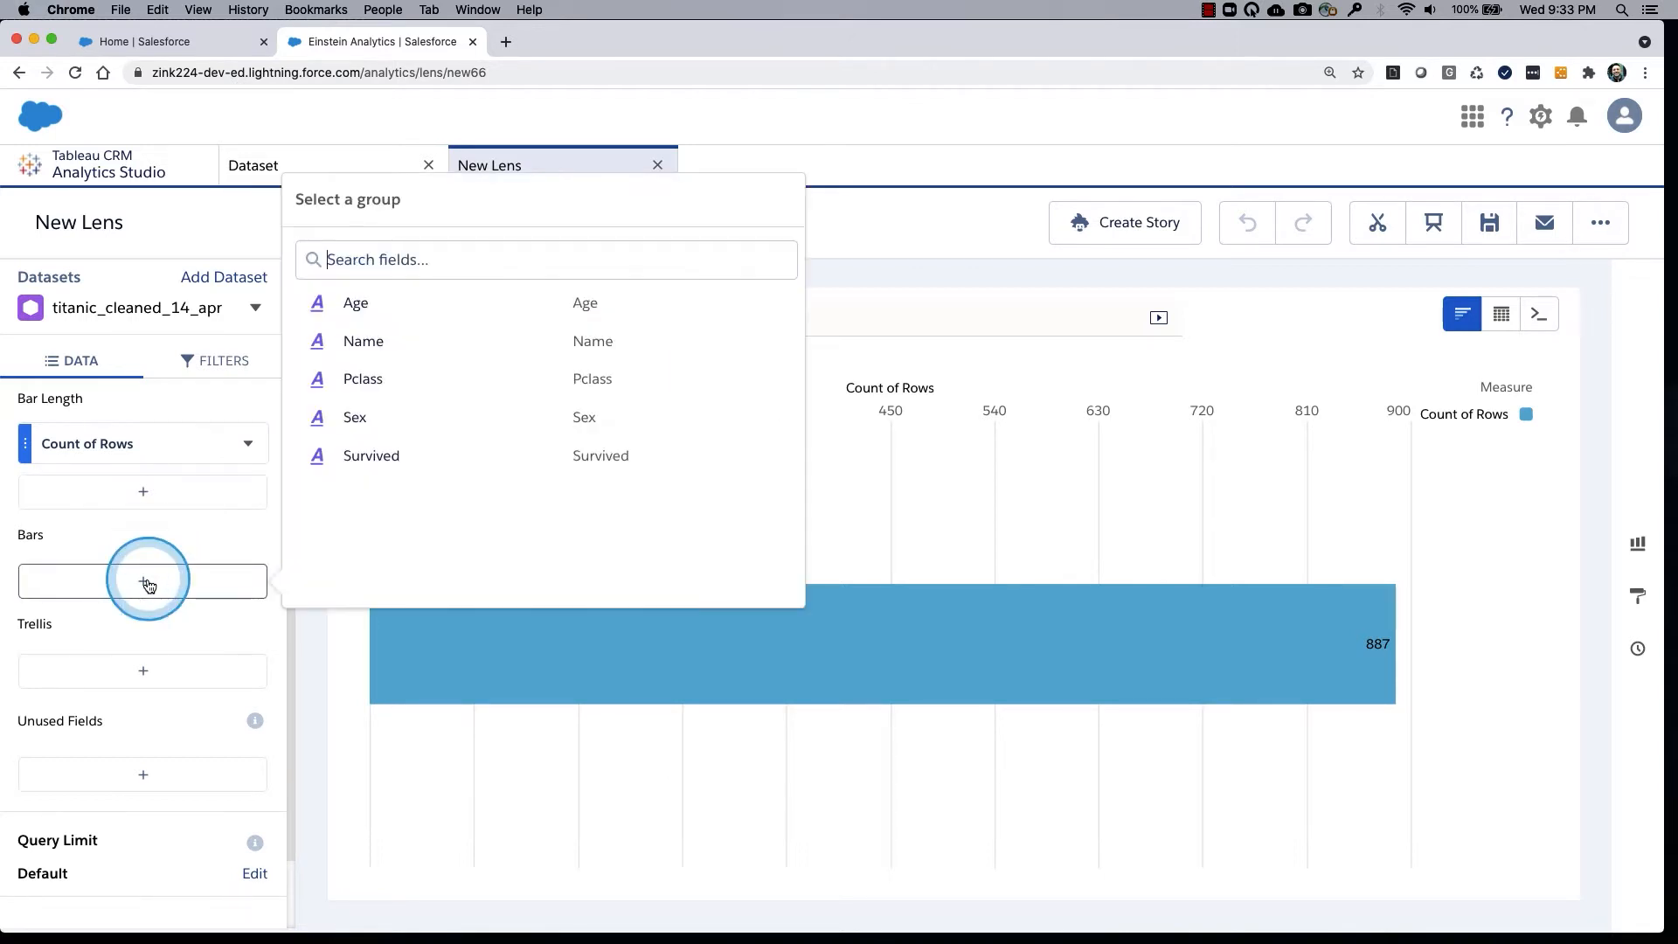
left_click(368, 456)
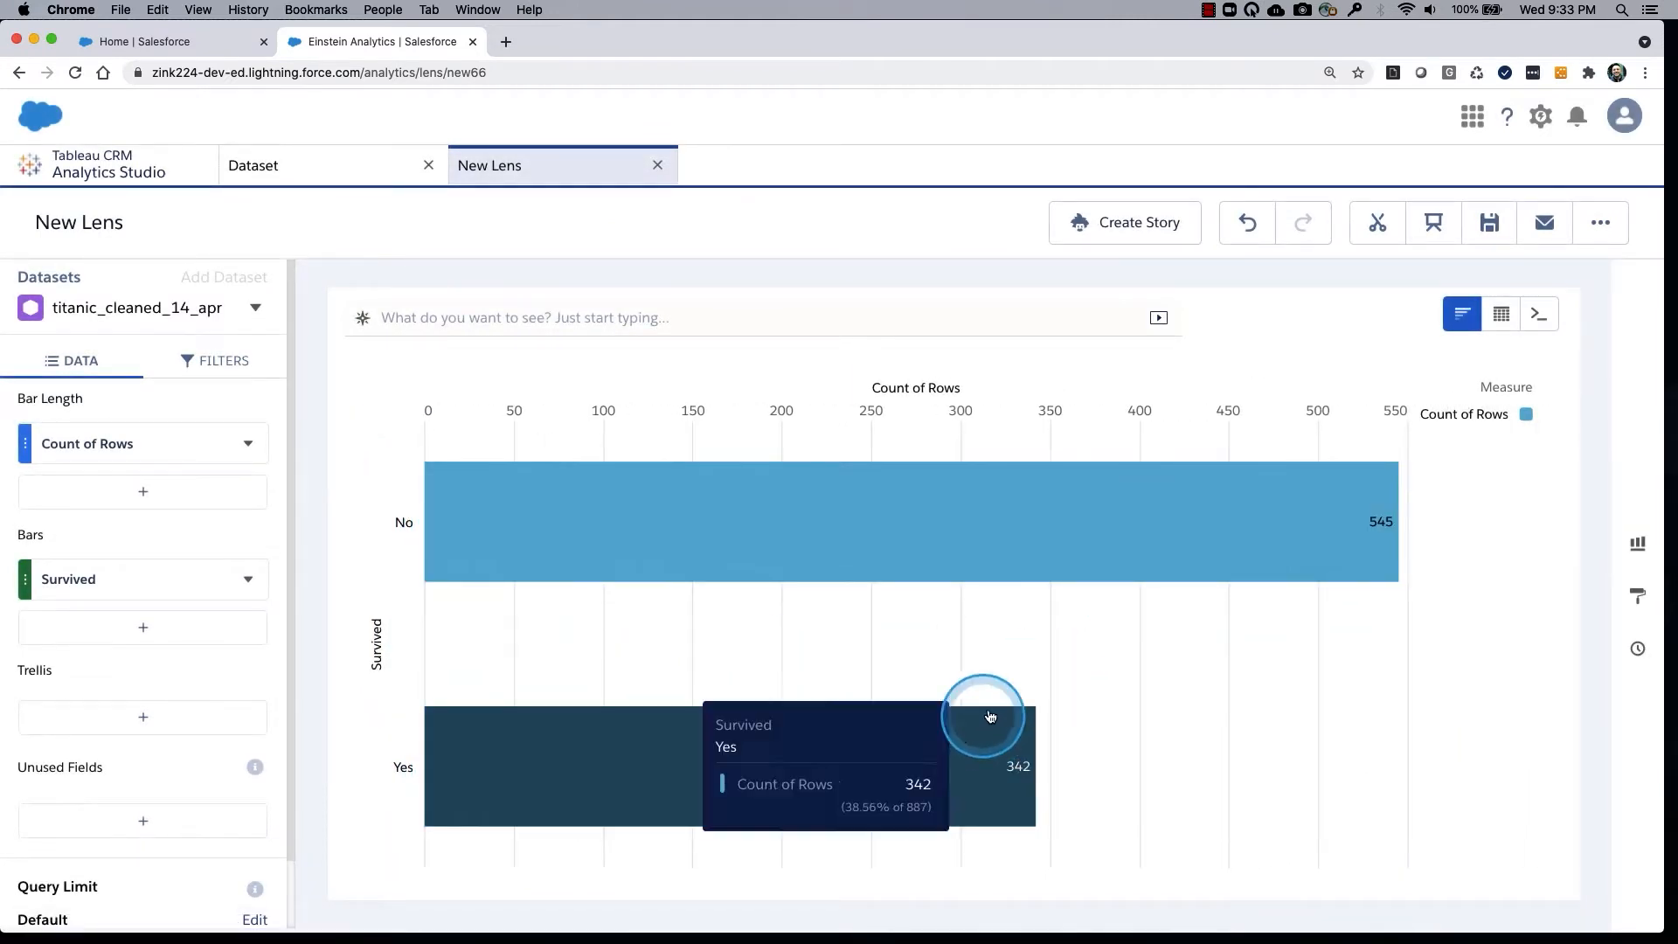
mouse_move(1004, 547)
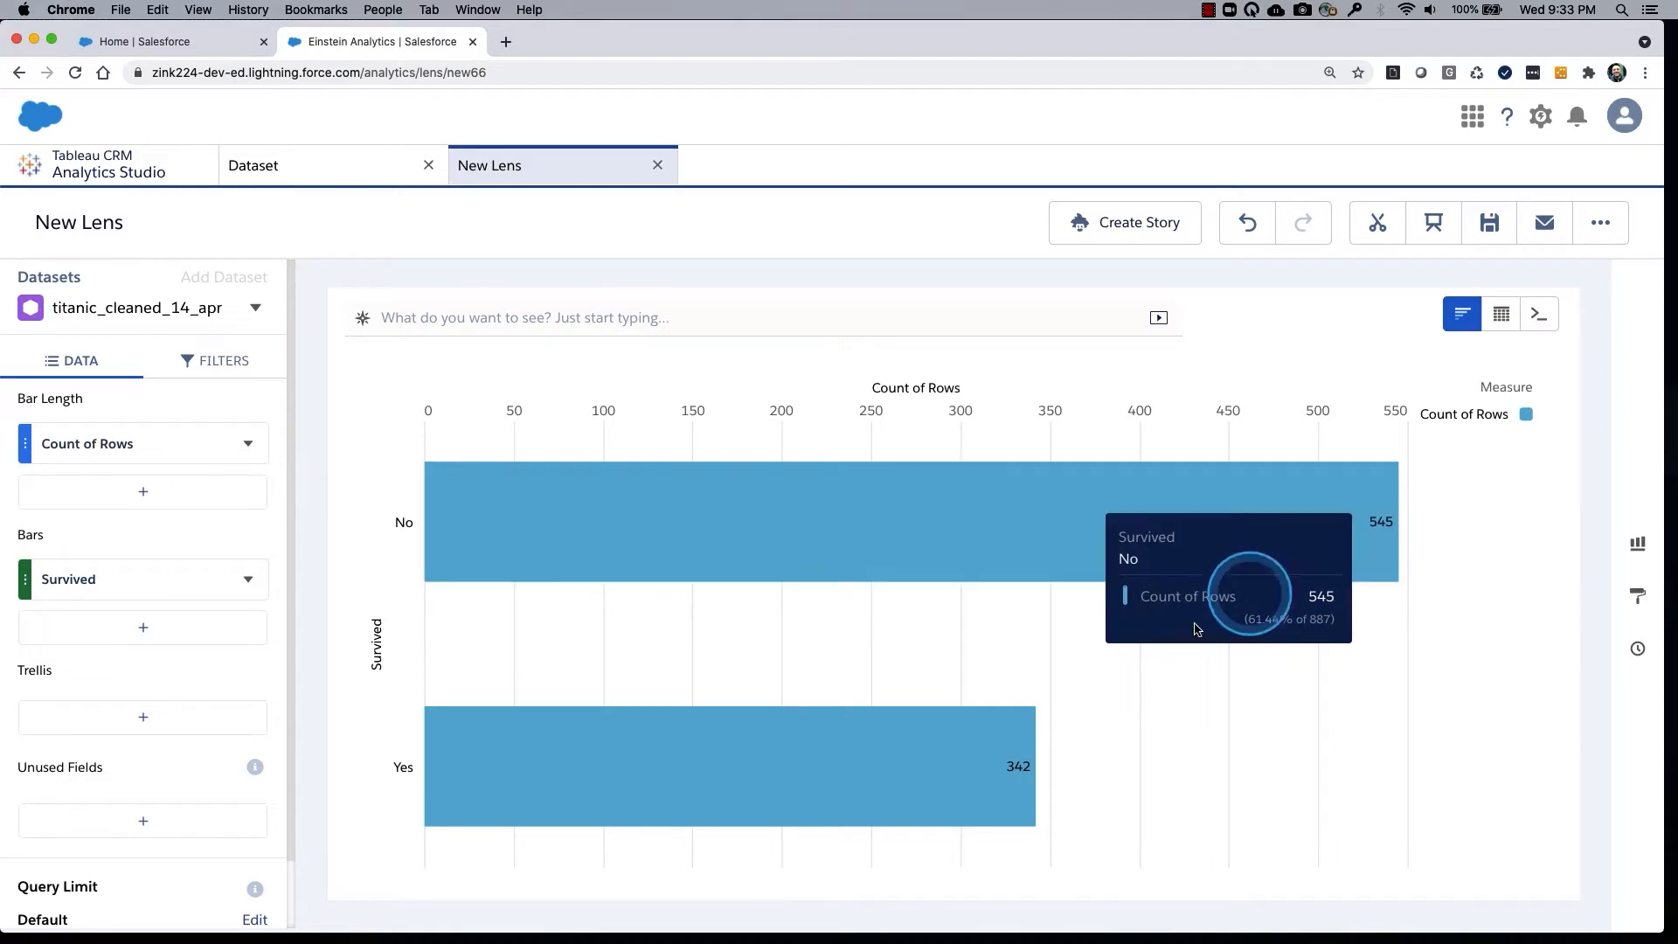
mouse_move(1009, 766)
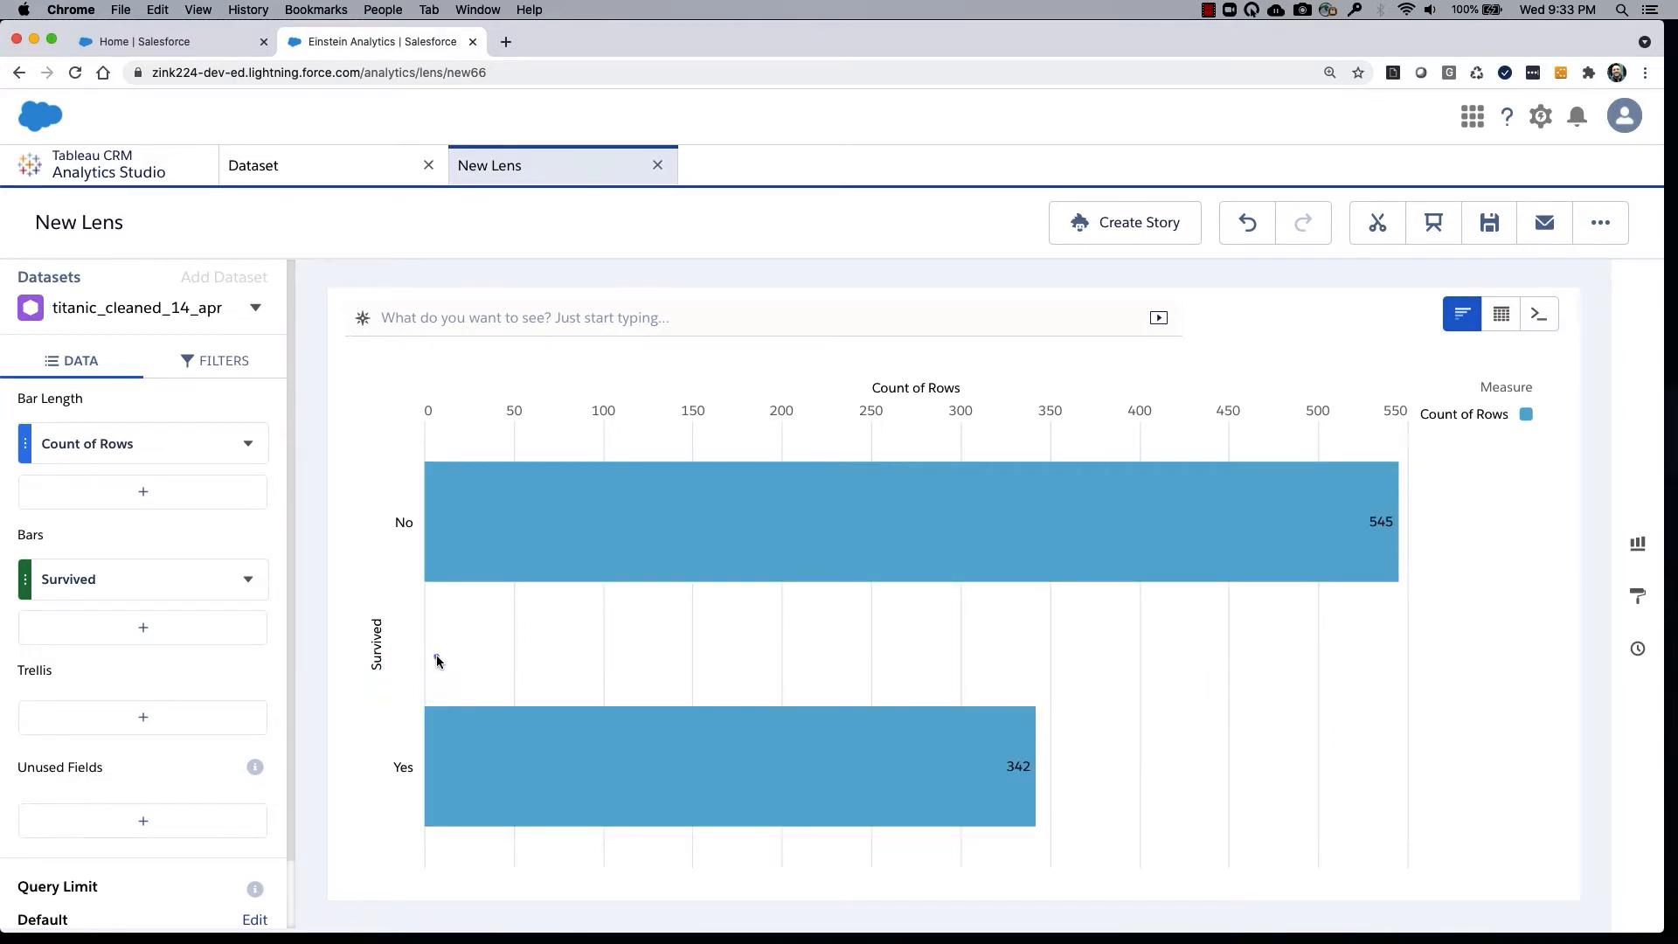
mouse_move(426, 656)
left_mouse_down()
mouse_move(457, 684)
mouse_move(443, 668)
left_mouse_up()
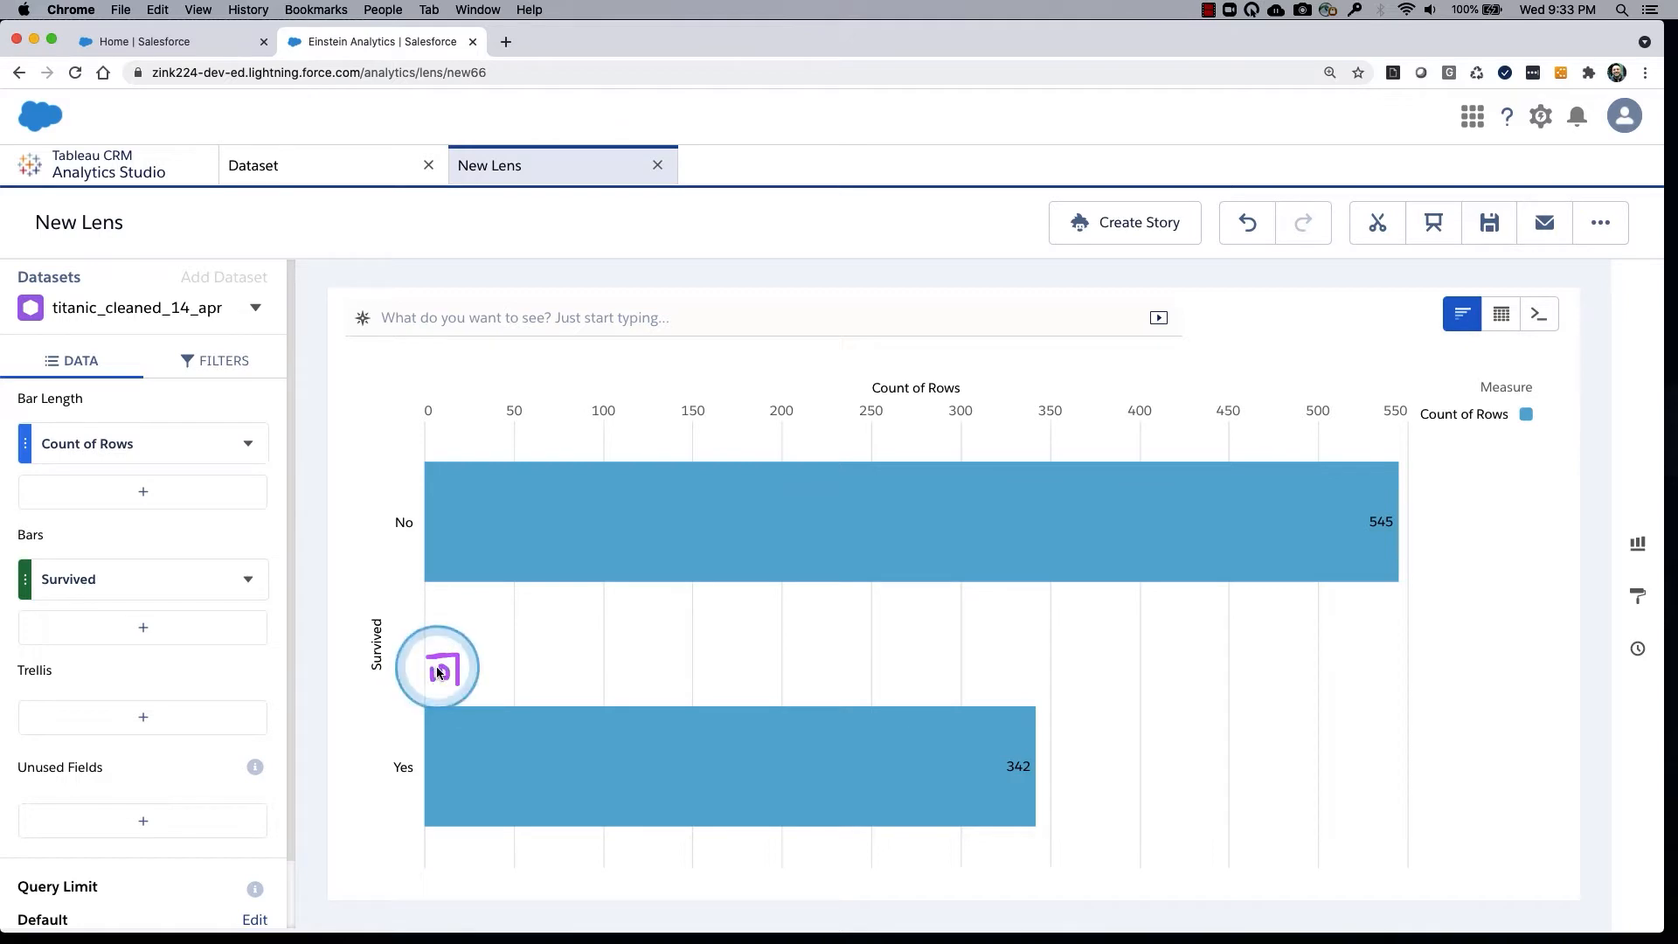
mouse_move(464, 543)
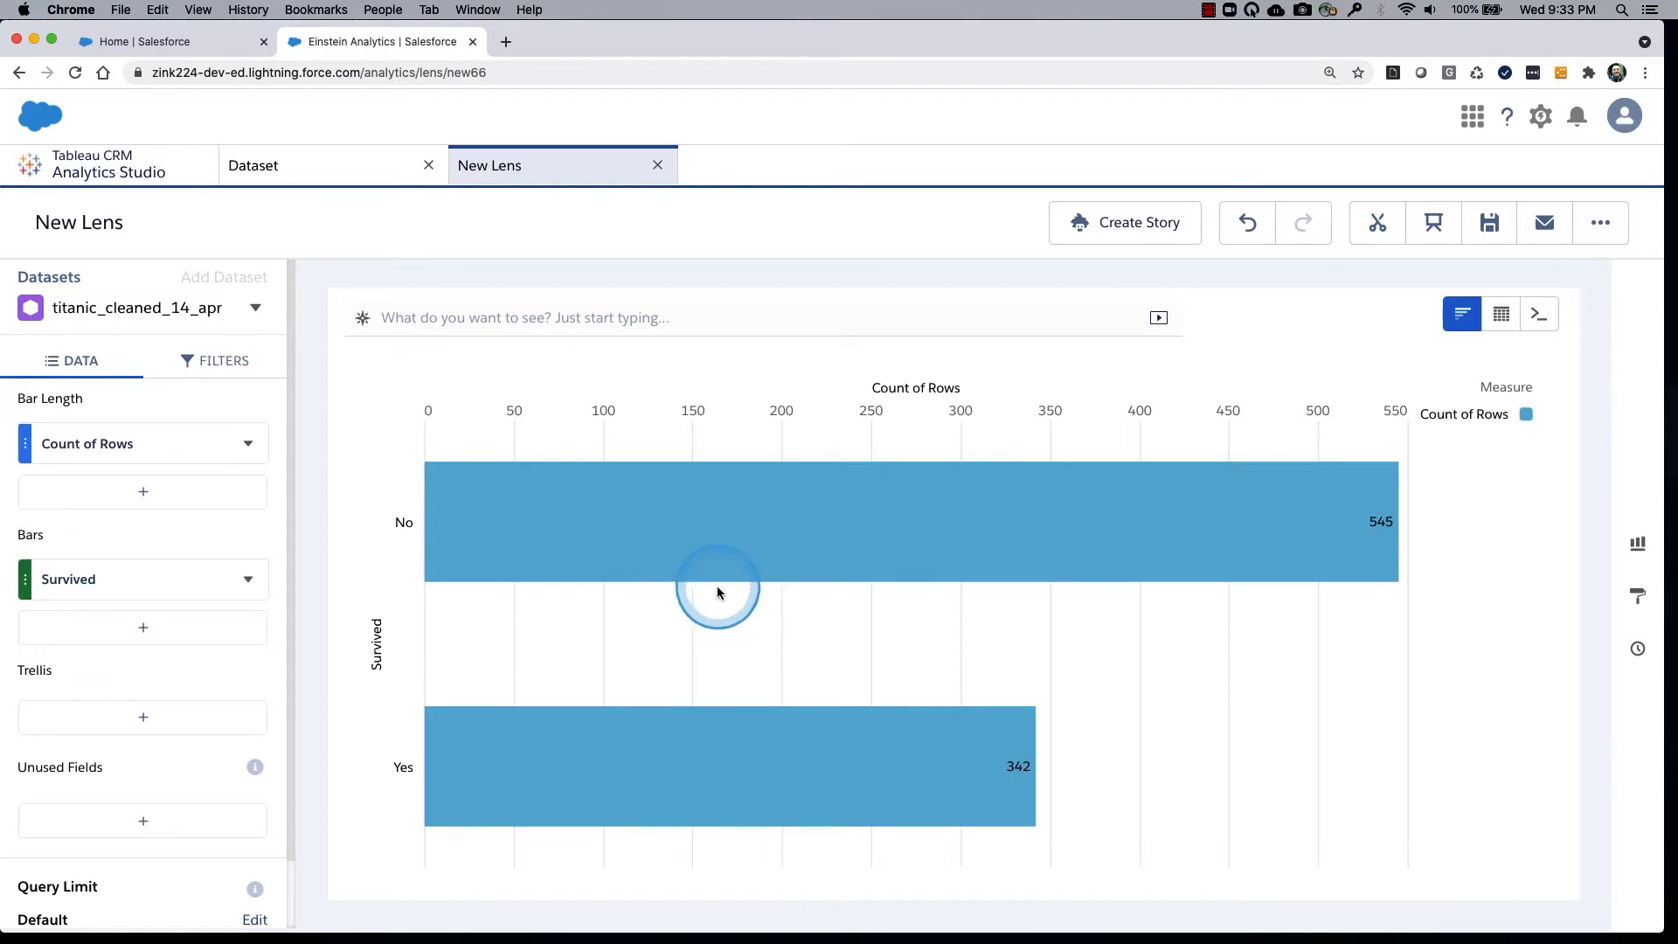
mouse_move(637, 549)
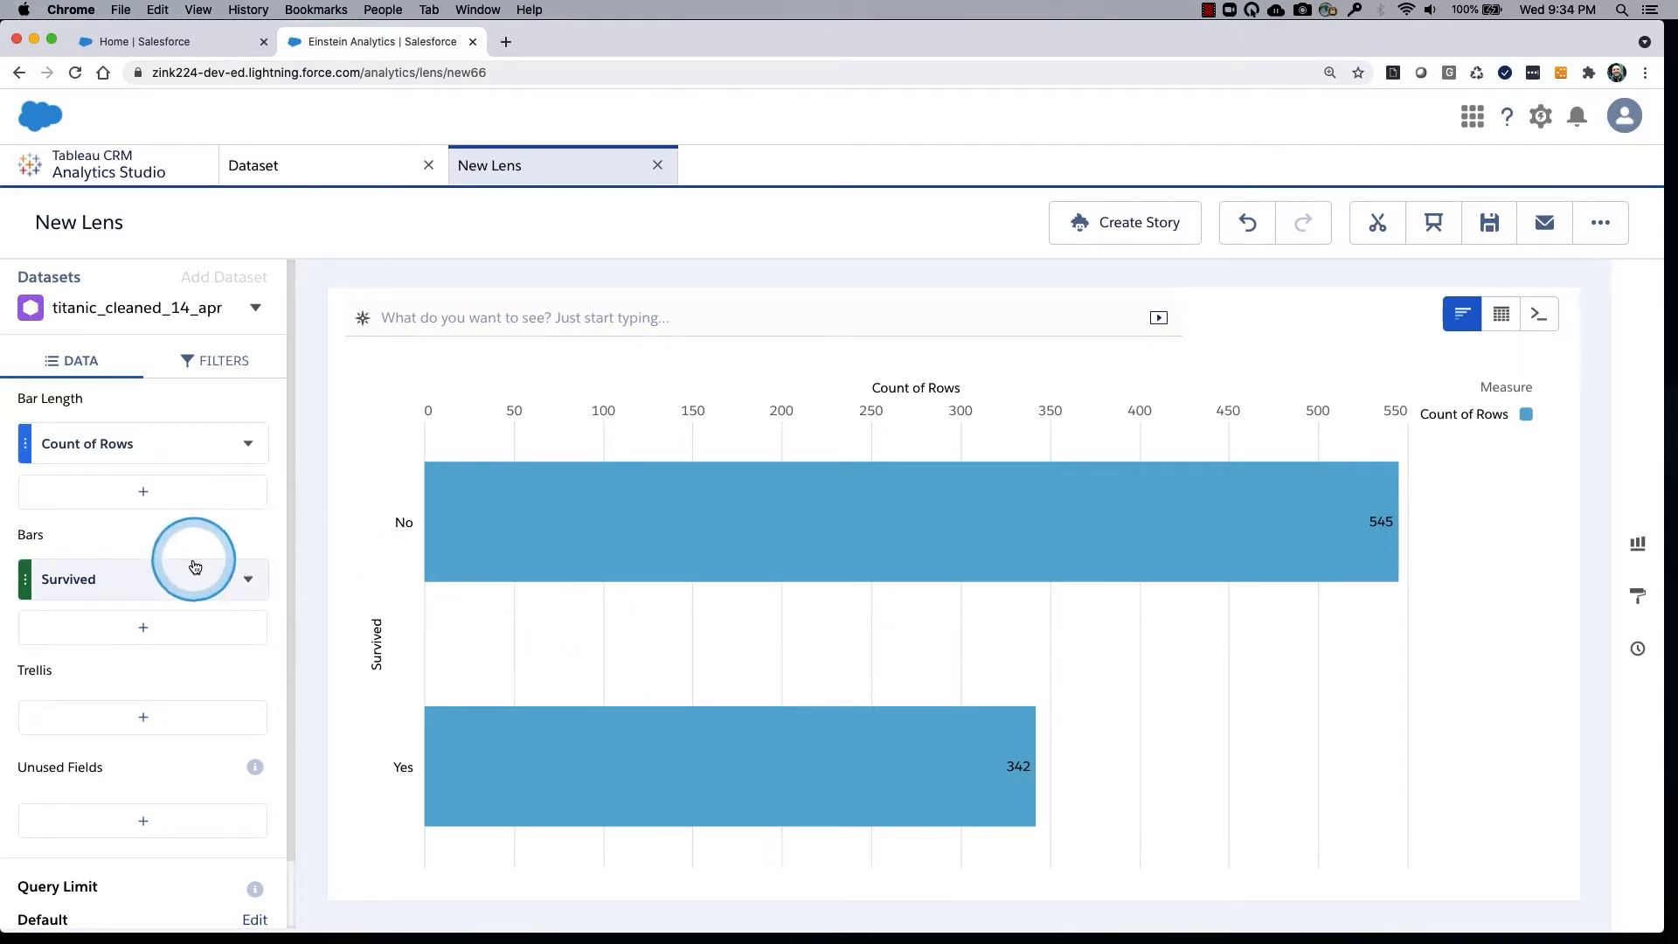
Group the lens's bars by Sex instead of Survived and inspect the row counts of the female and male bars.
mouse_move(506, 474)
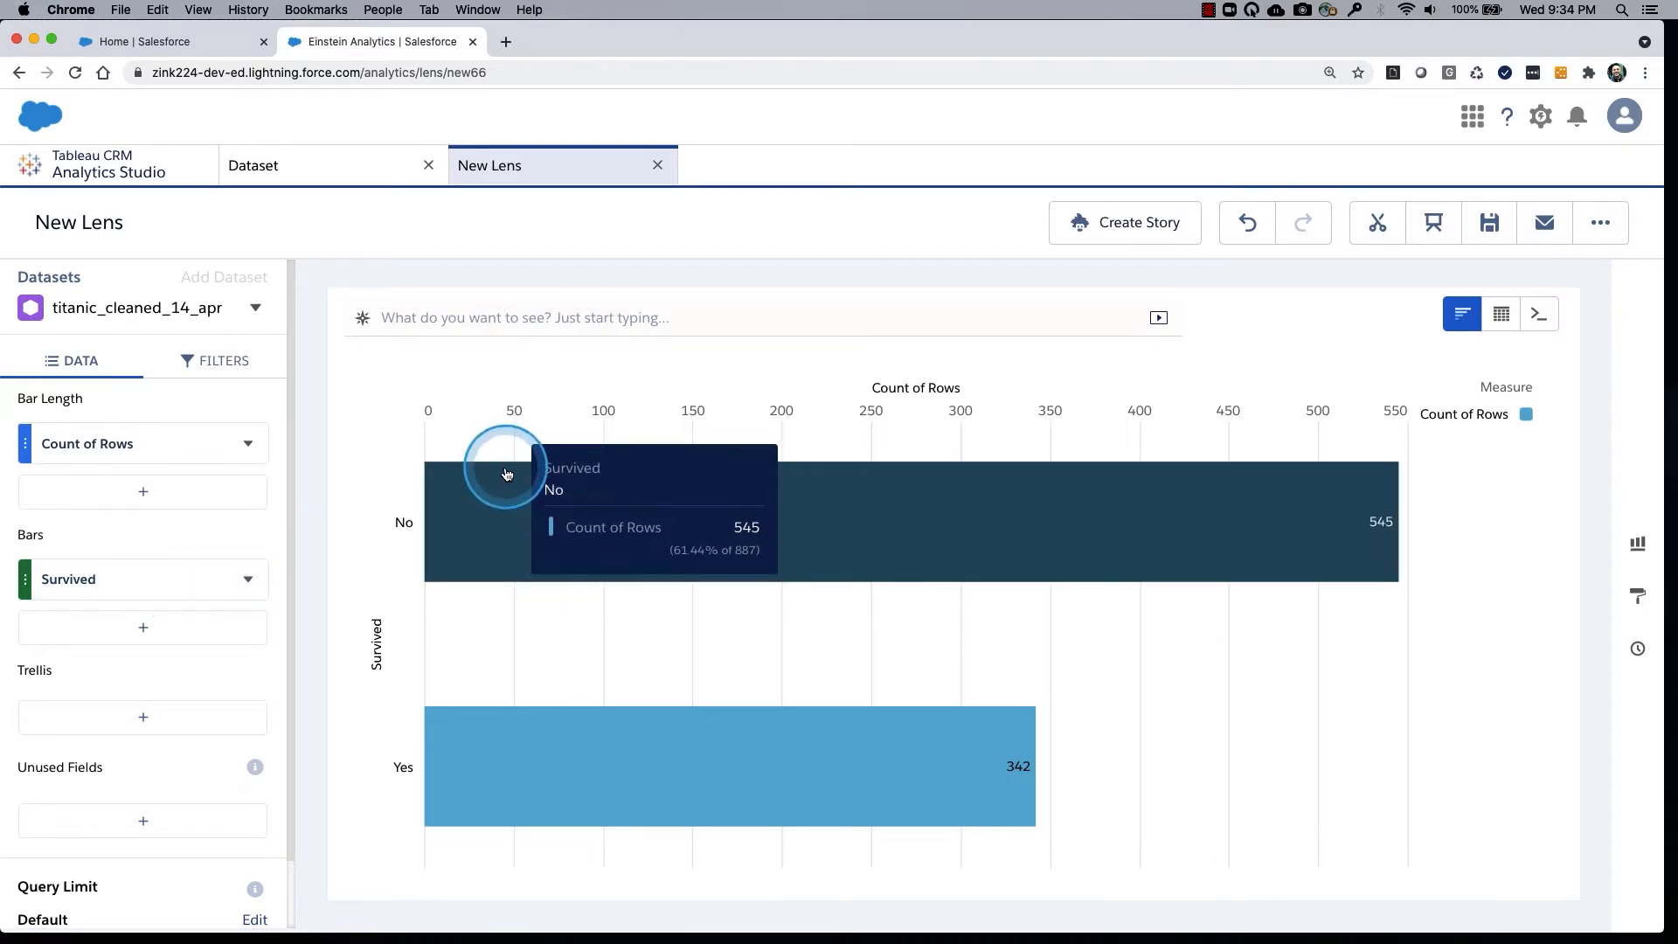
left_click(133, 575)
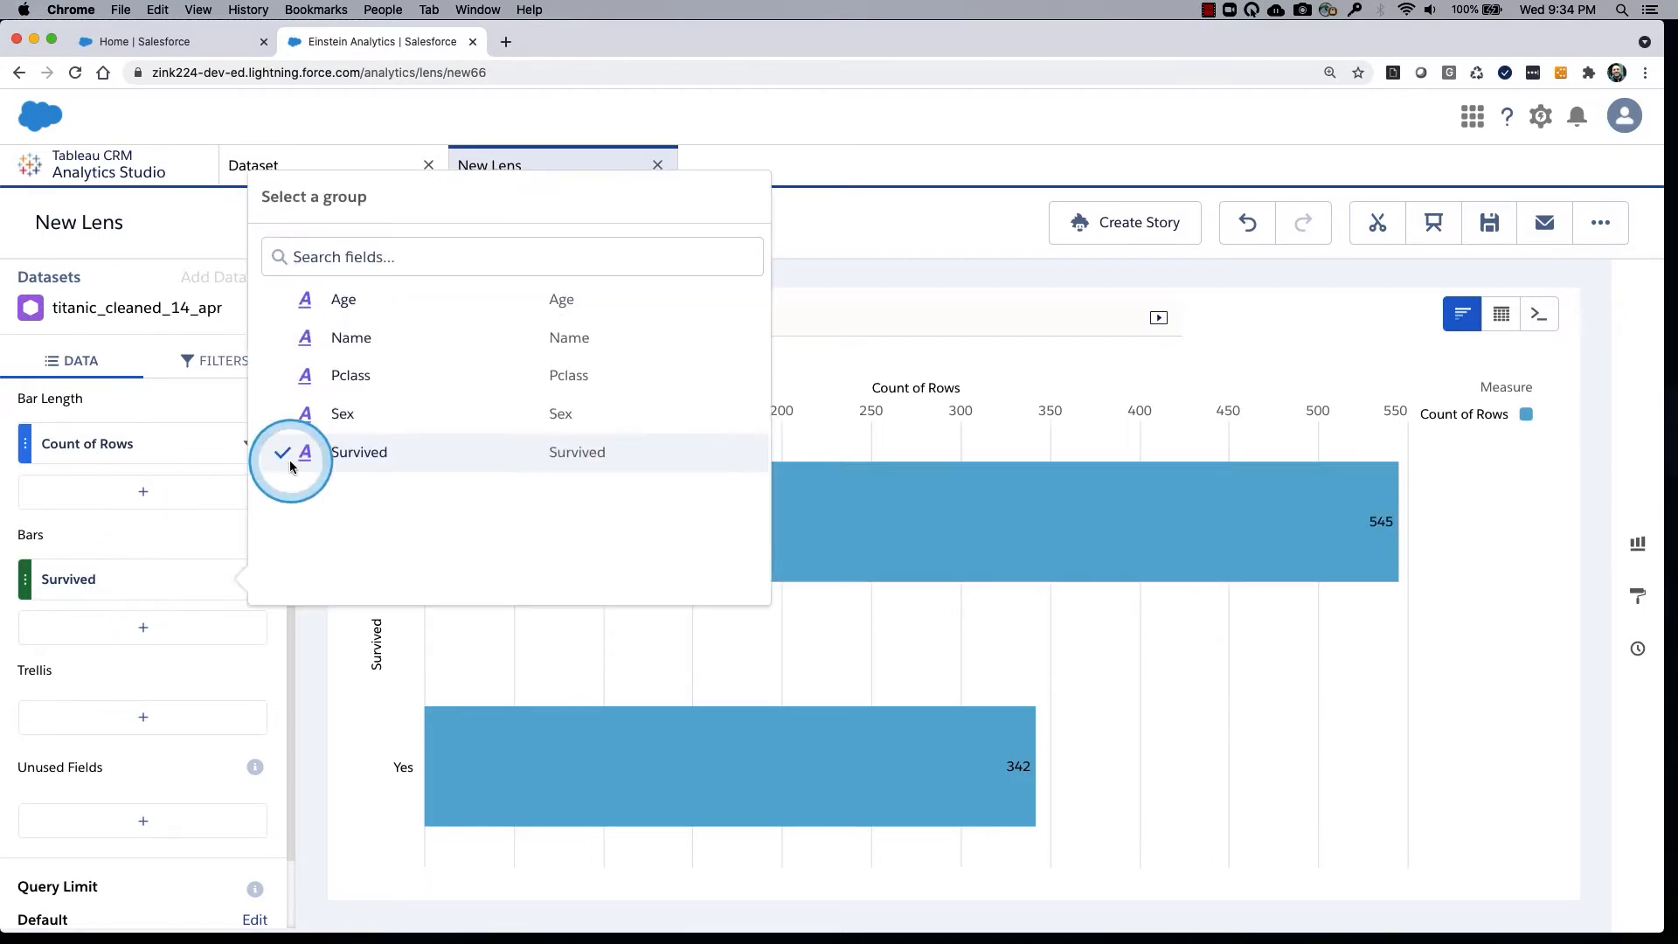
left_click(341, 416)
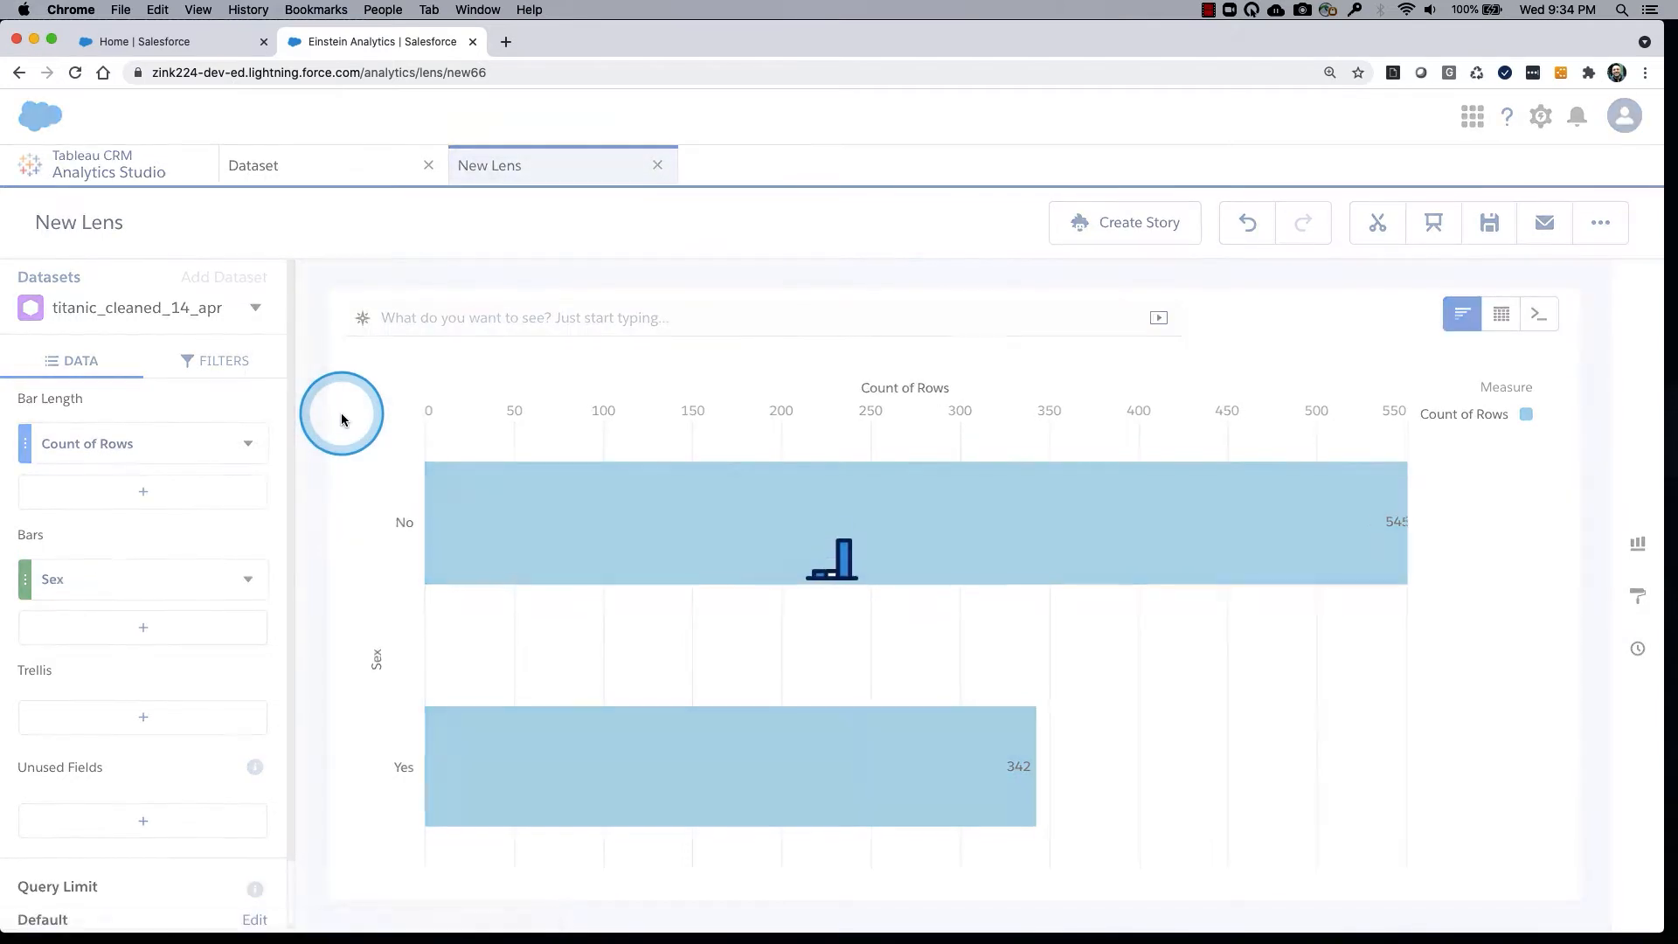
mouse_move(635, 582)
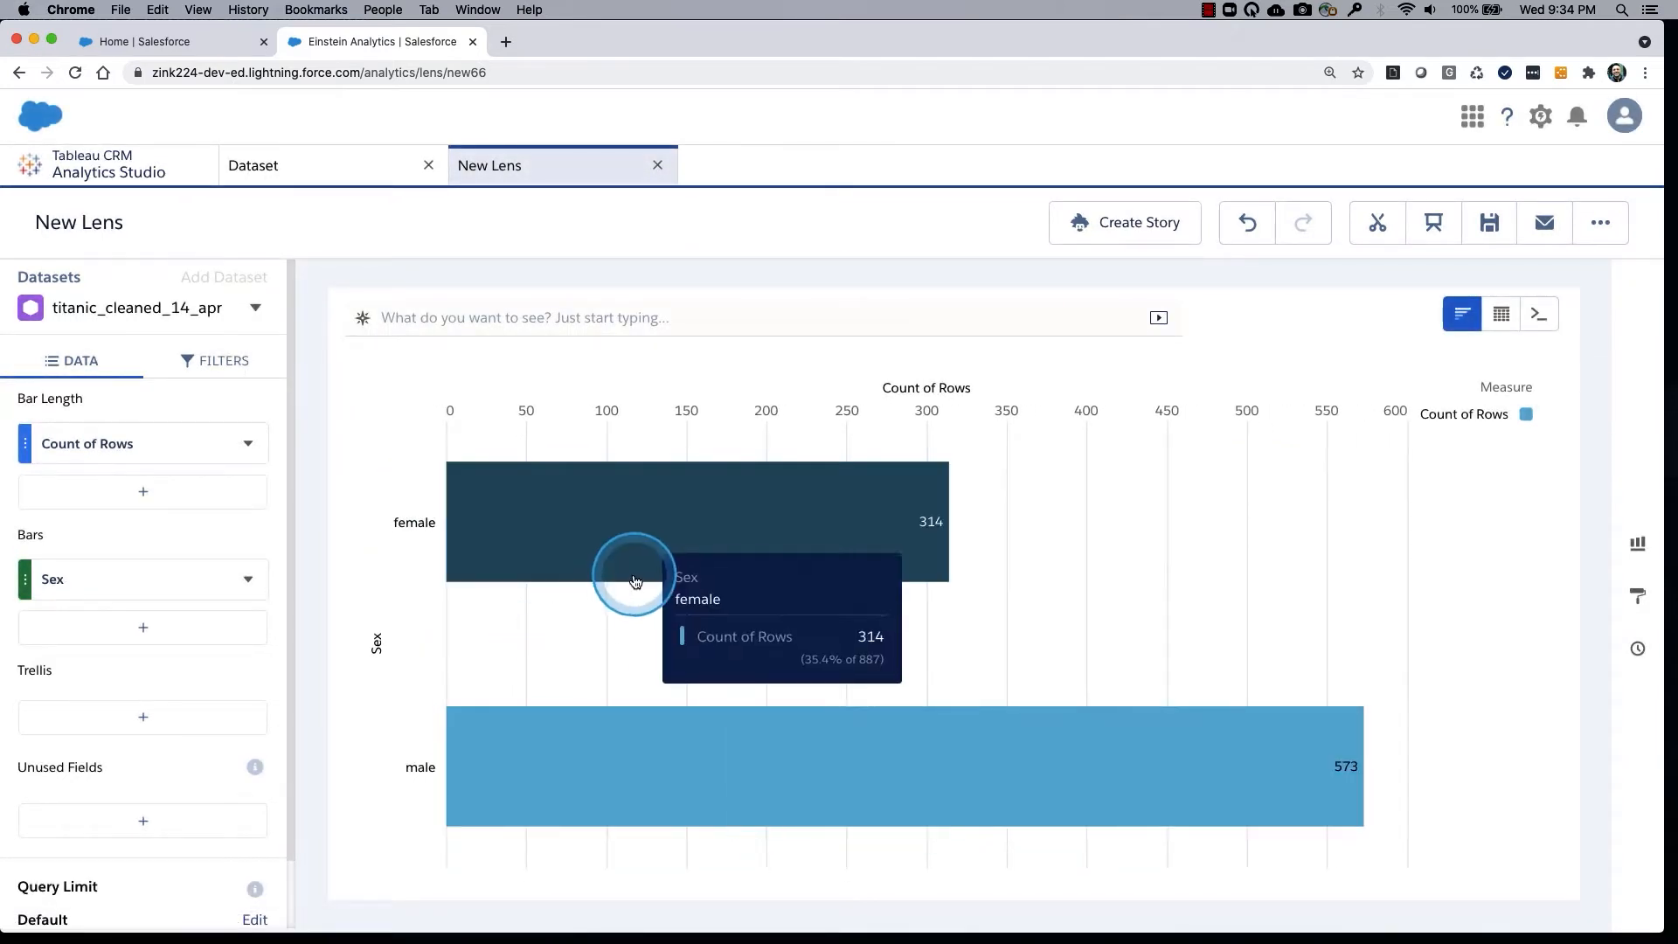
mouse_move(674, 800)
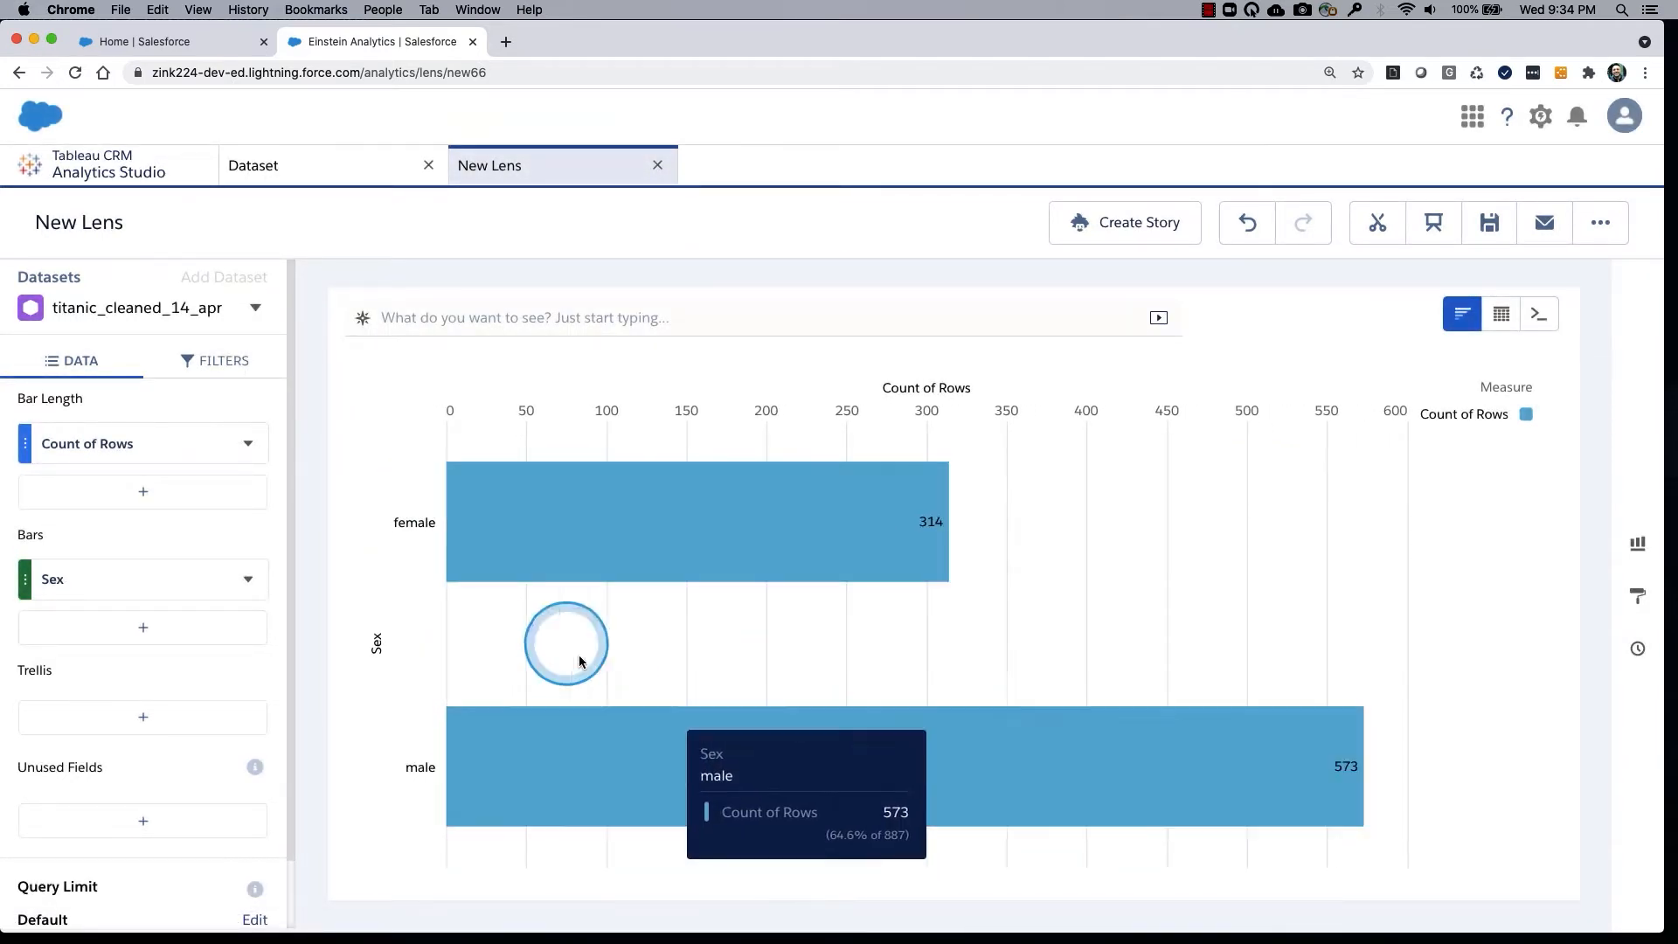
Group the lens's bars by Pclass and inspect the row counts of the passenger-class bars.
left_click(173, 572)
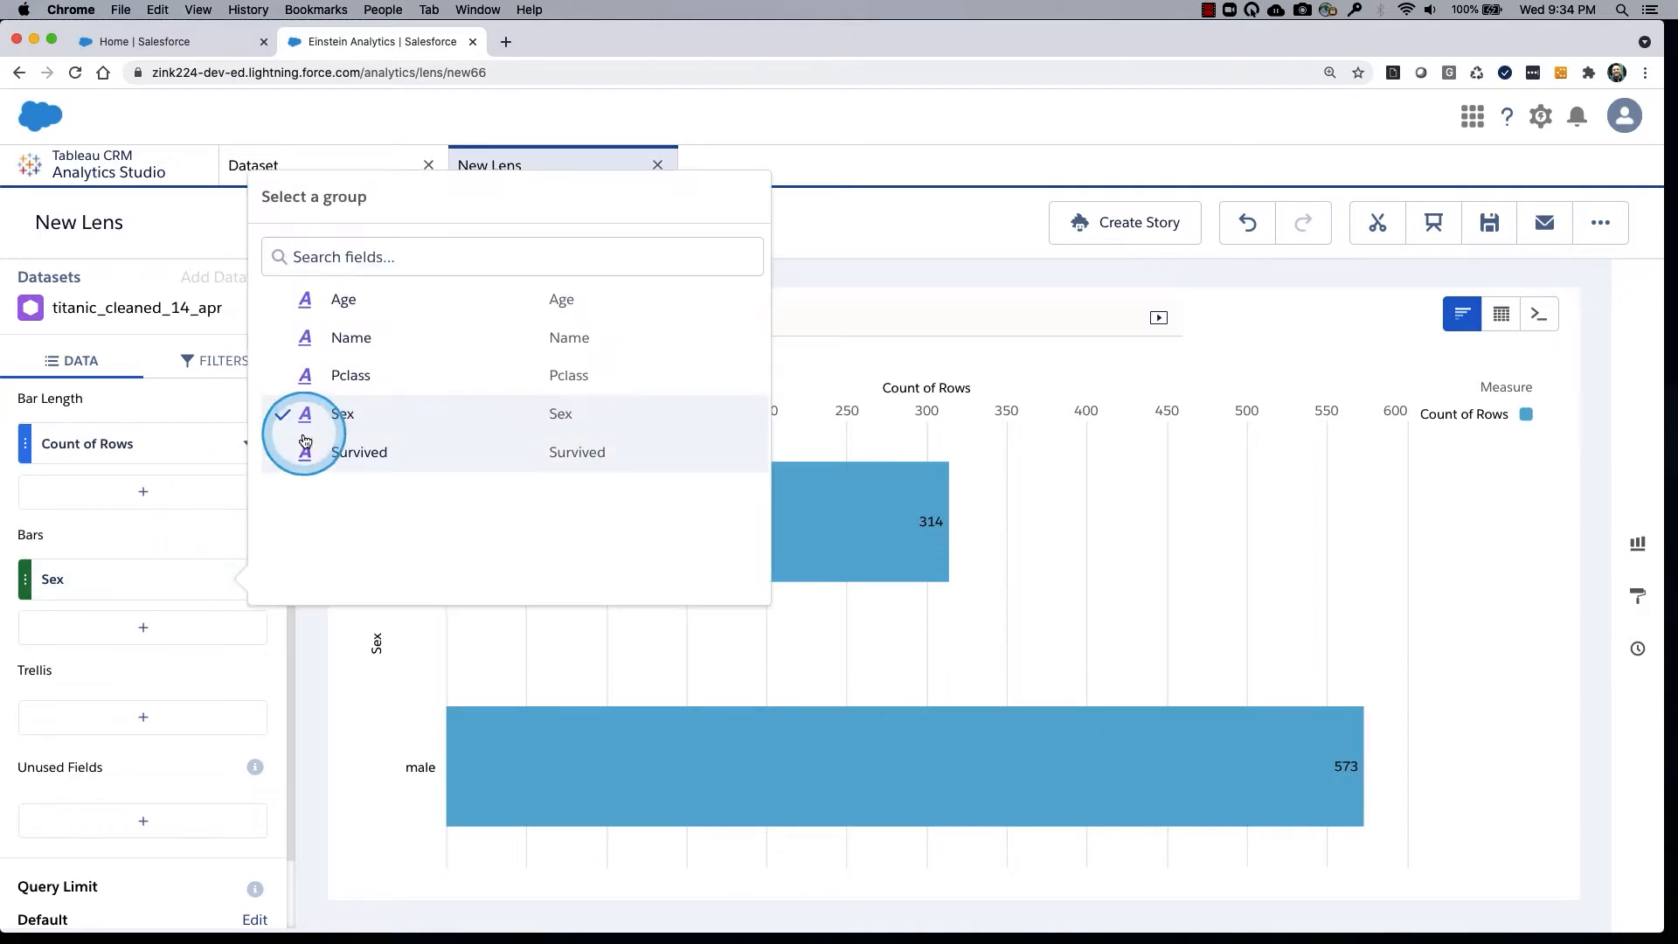
left_click(339, 375)
mouse_move(568, 627)
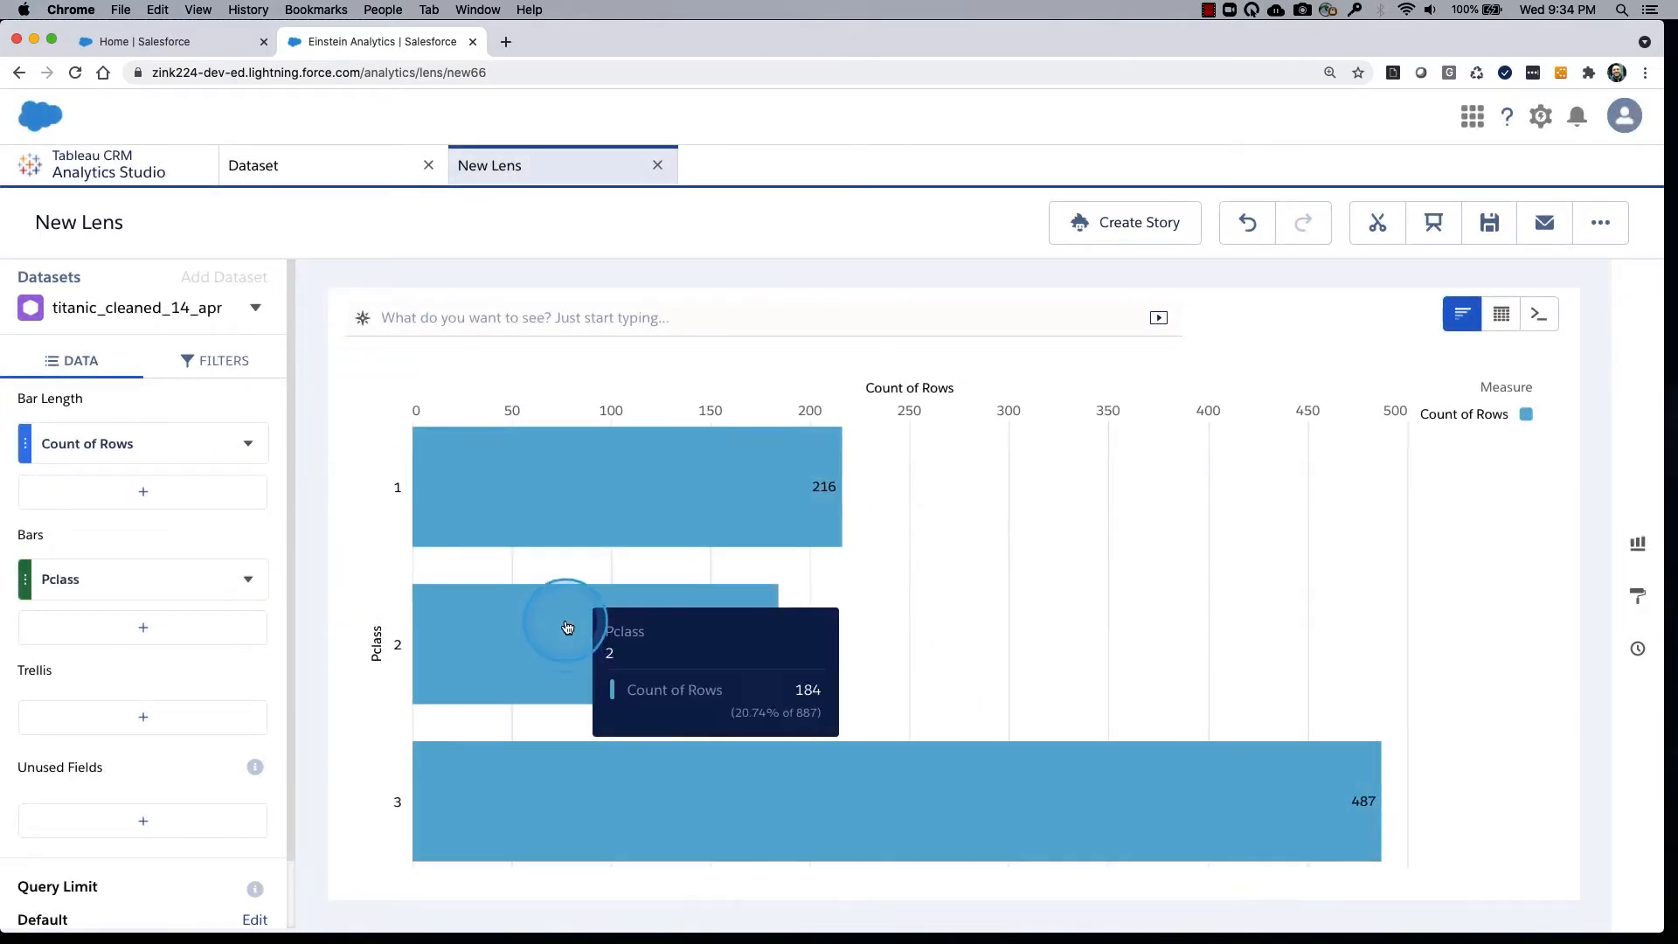
mouse_move(700, 760)
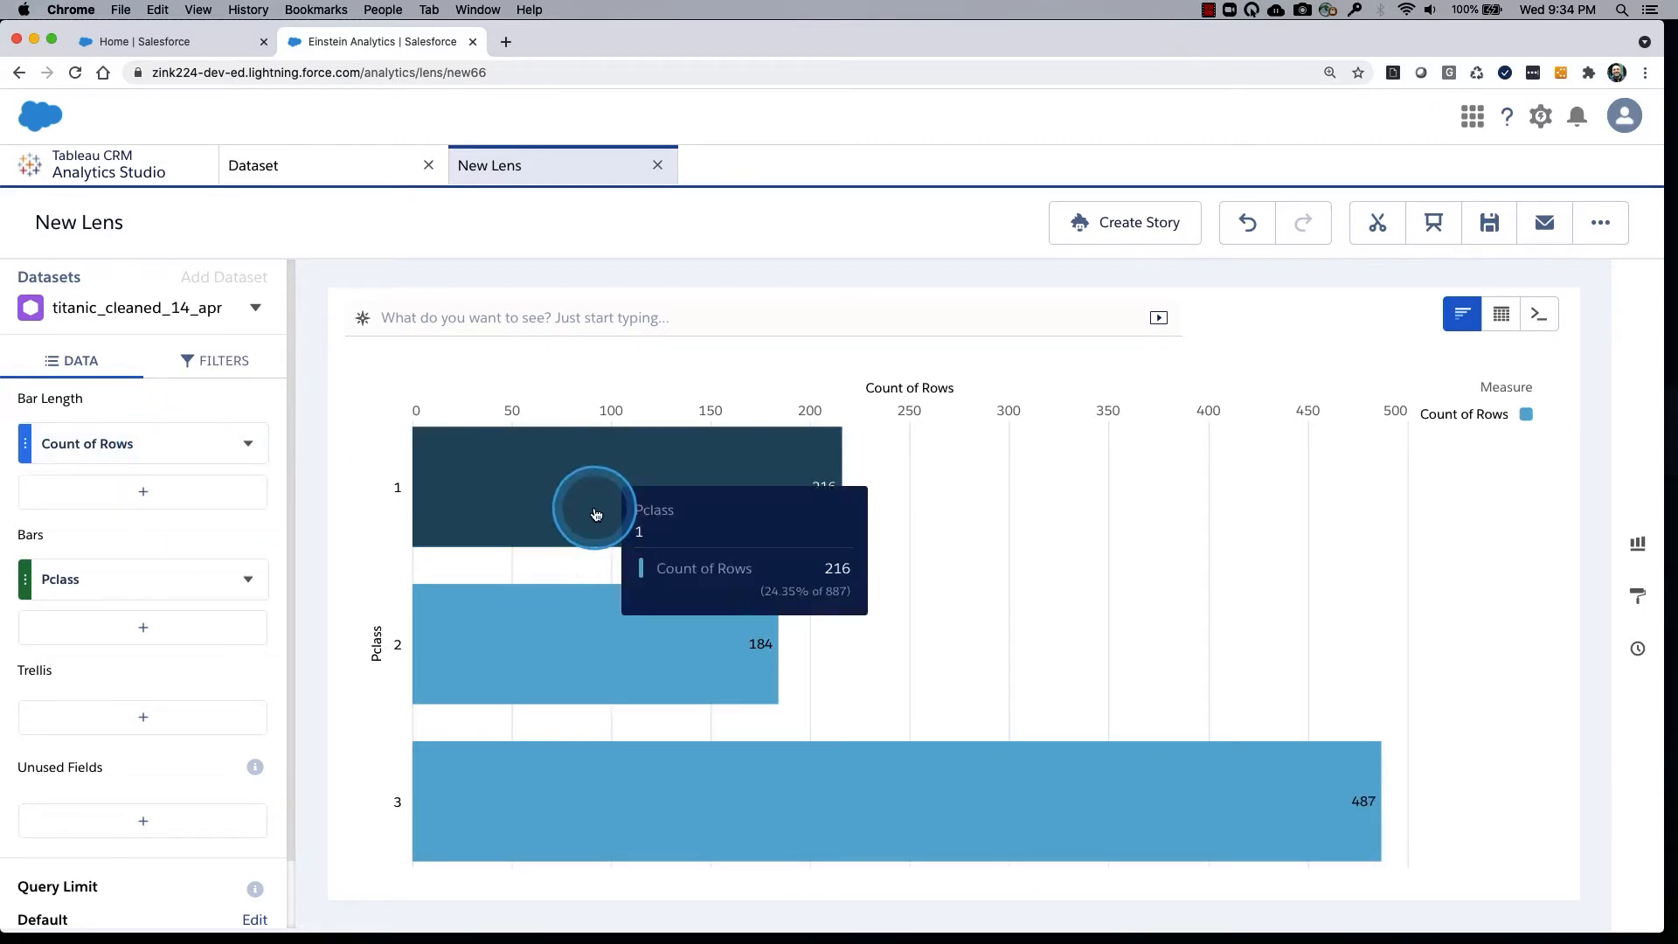
mouse_move(674, 622)
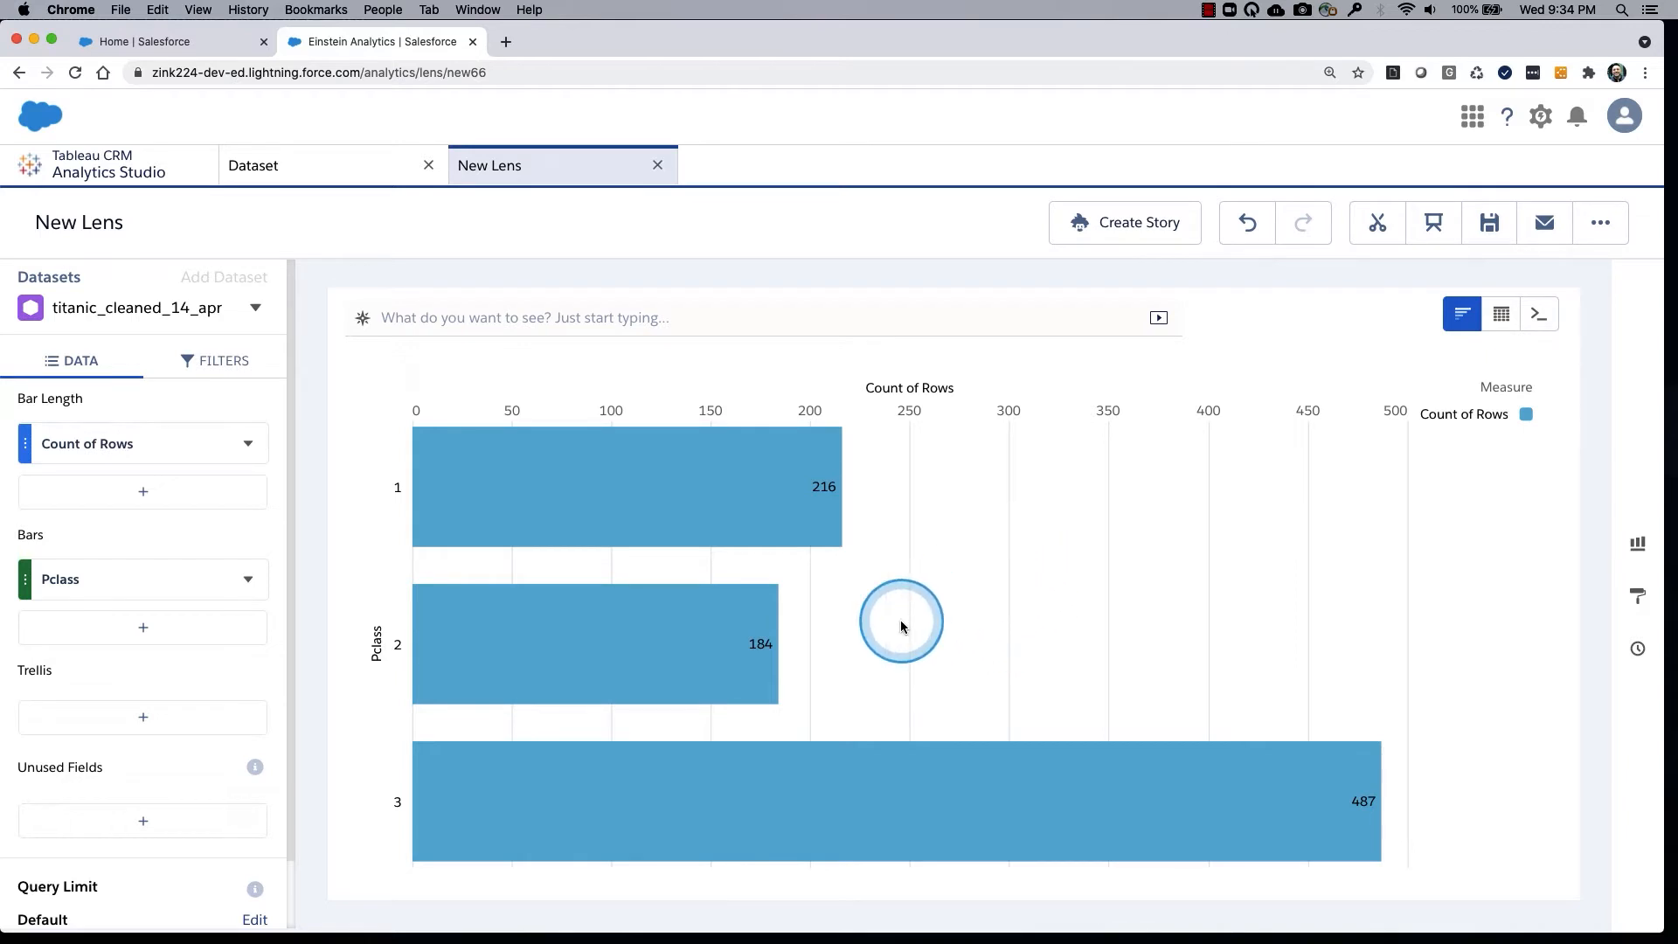
left_click_drag(902, 619, 1076, 316)
left_click_drag(1117, 158, 1202, 271)
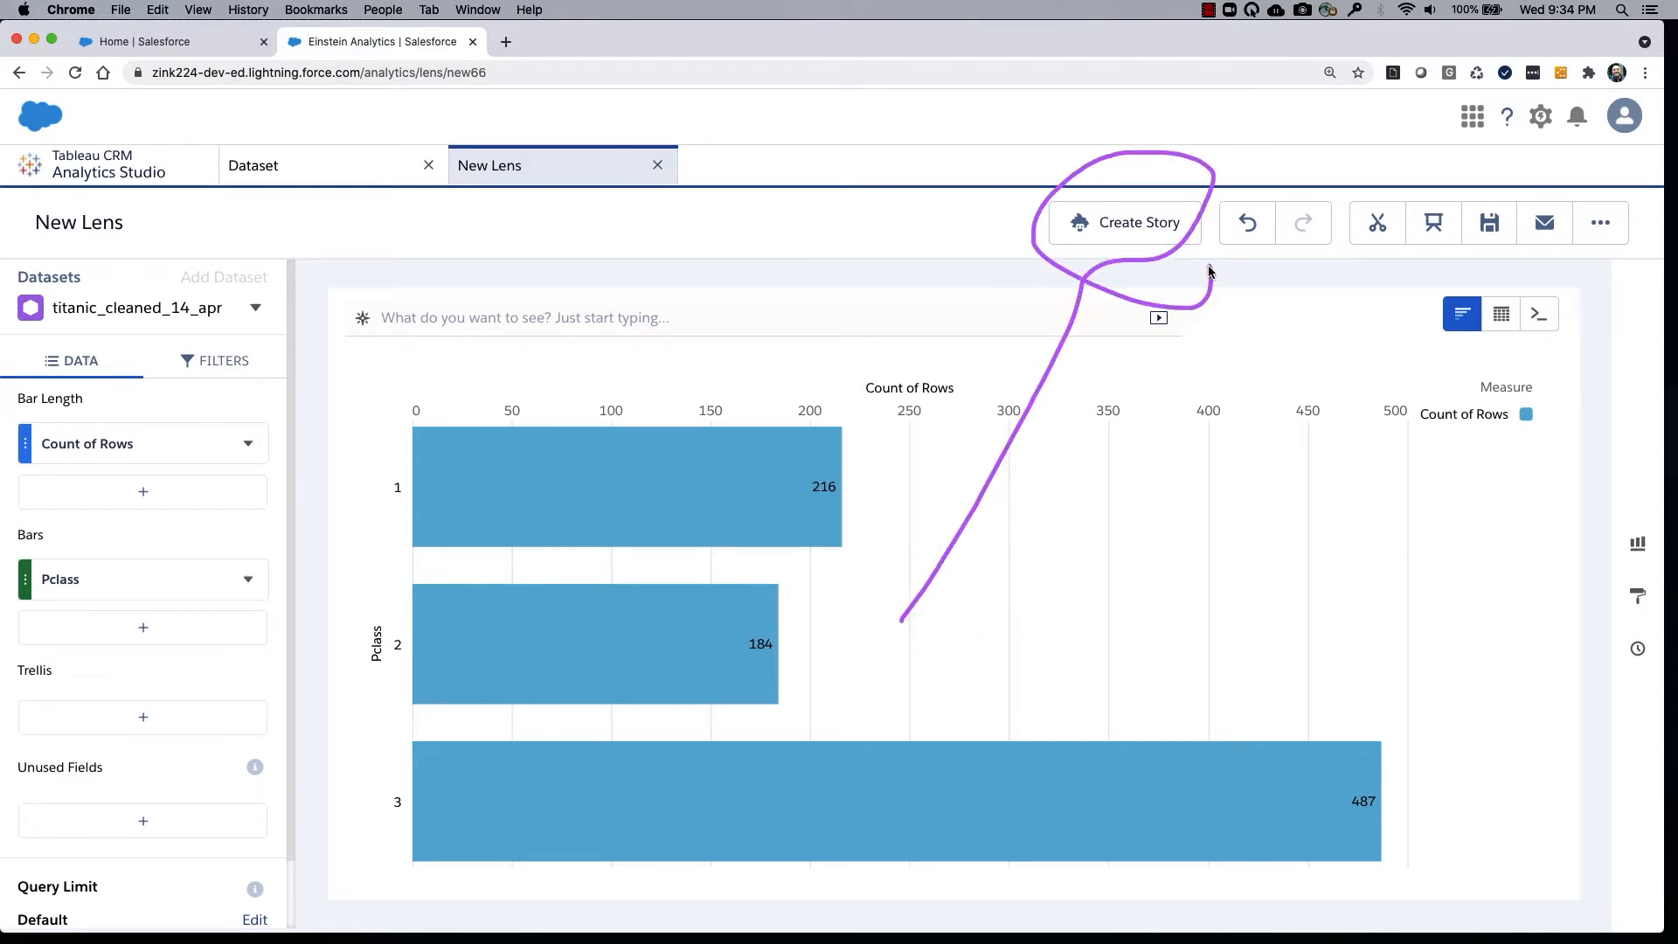
left_click(1125, 225)
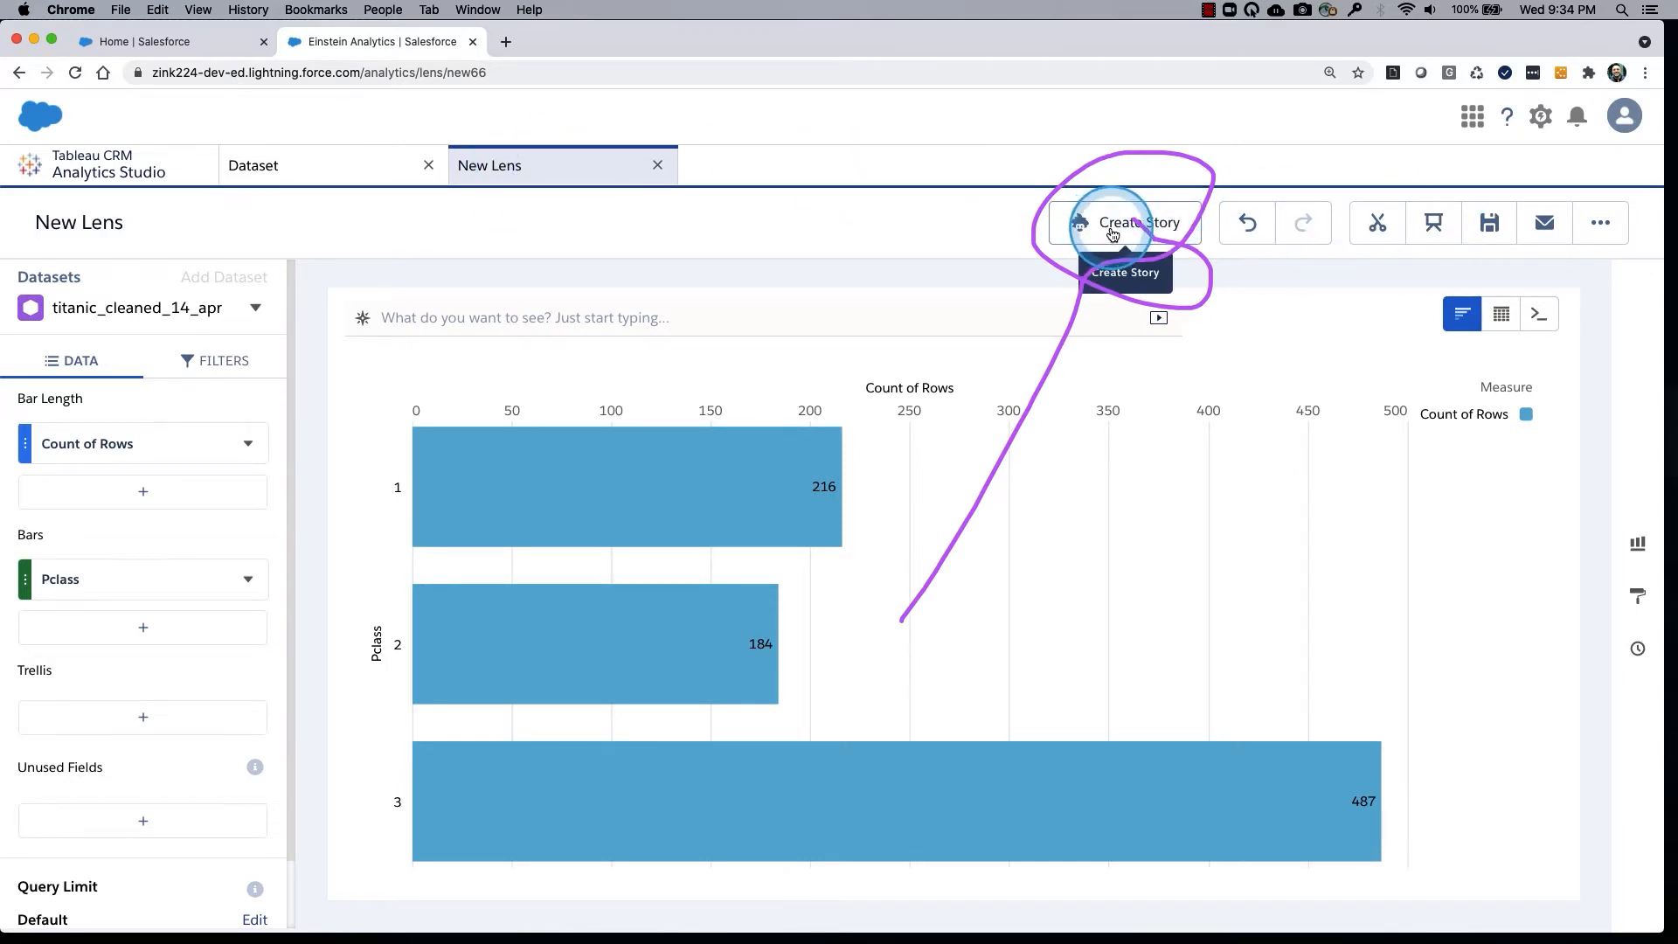
left_click(192, 466)
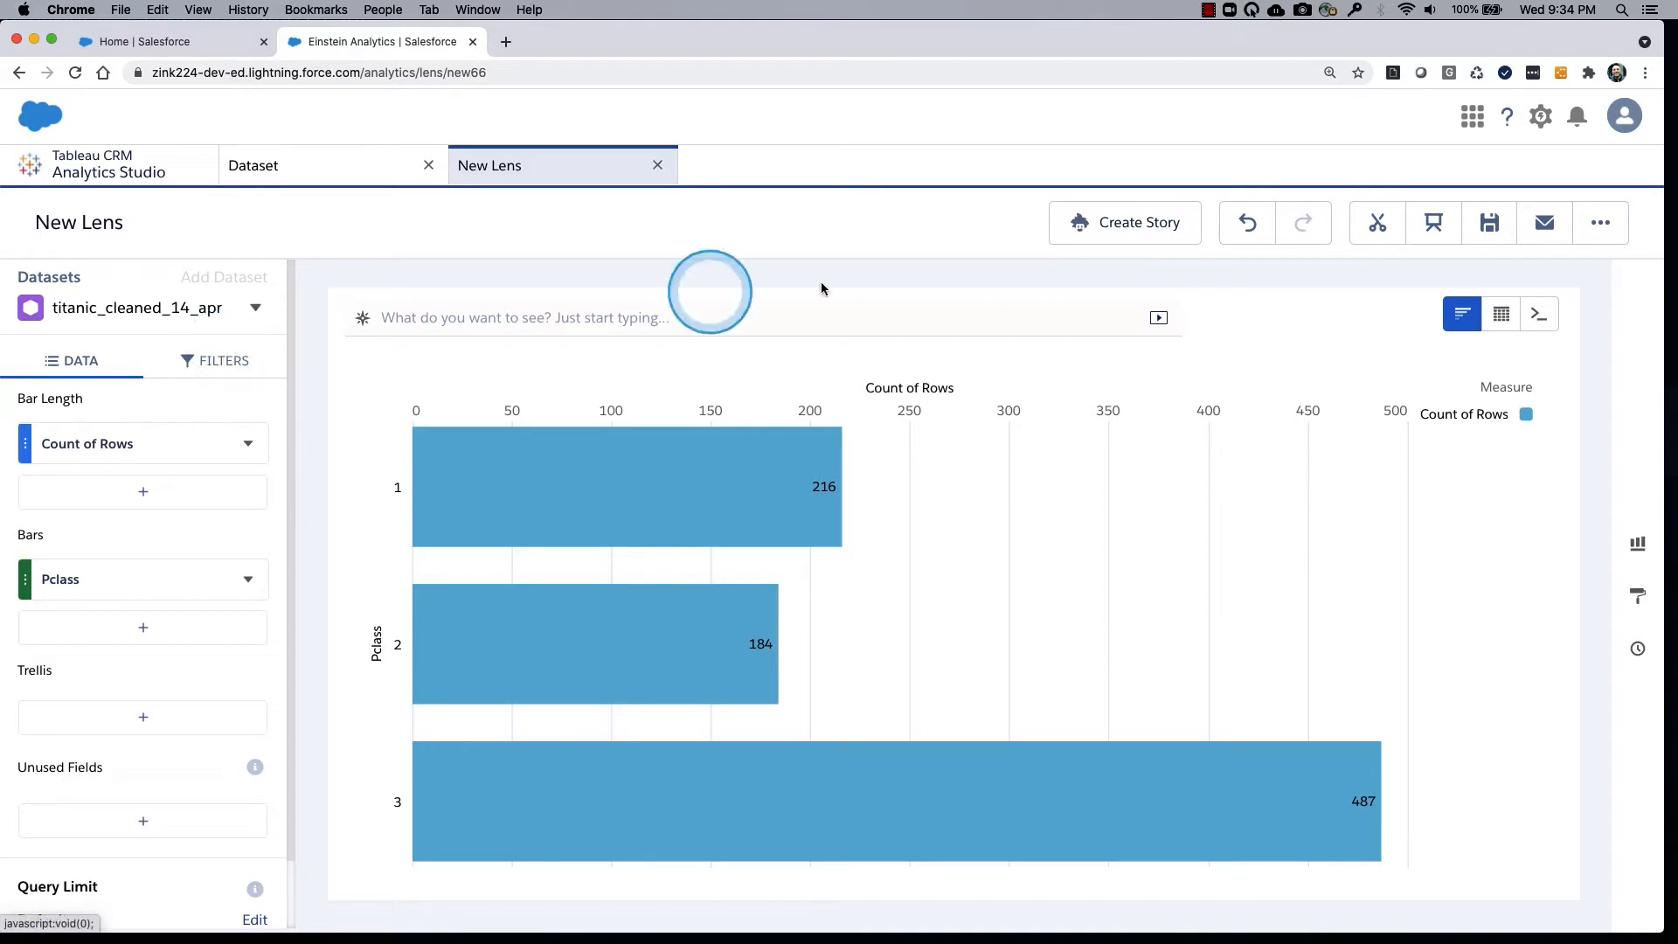
Start an Einstein Discovery story from the lens with the goal of maximizing the field Survived (Yes).
left_click(1121, 222)
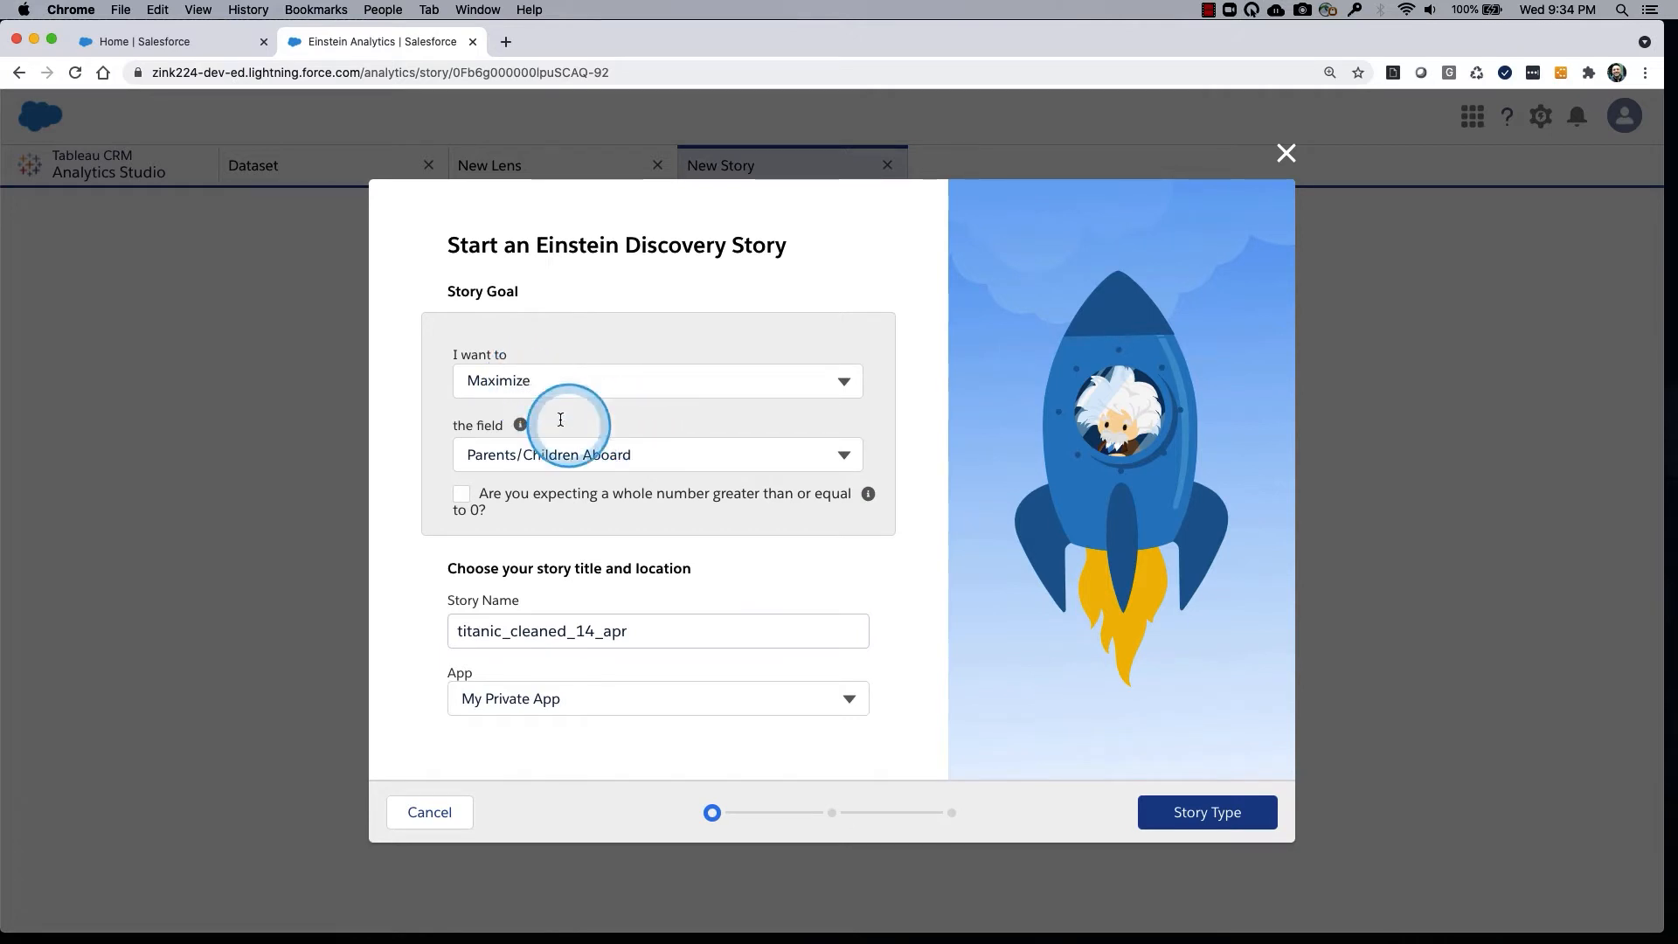
left_click(562, 454)
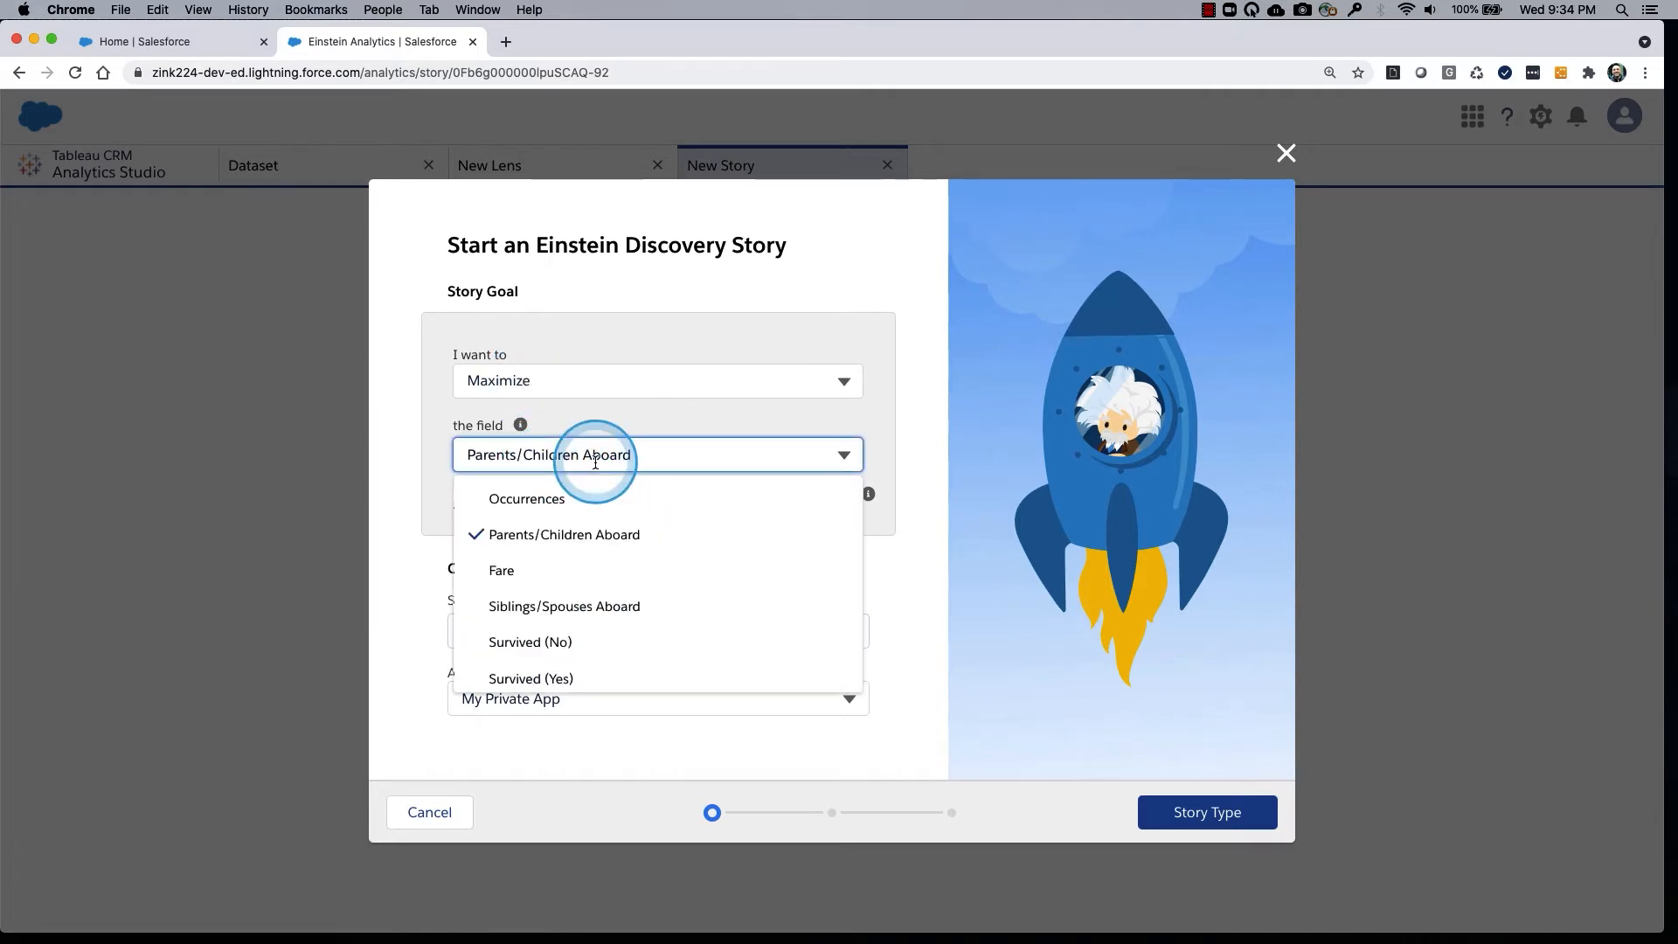
left_click(550, 678)
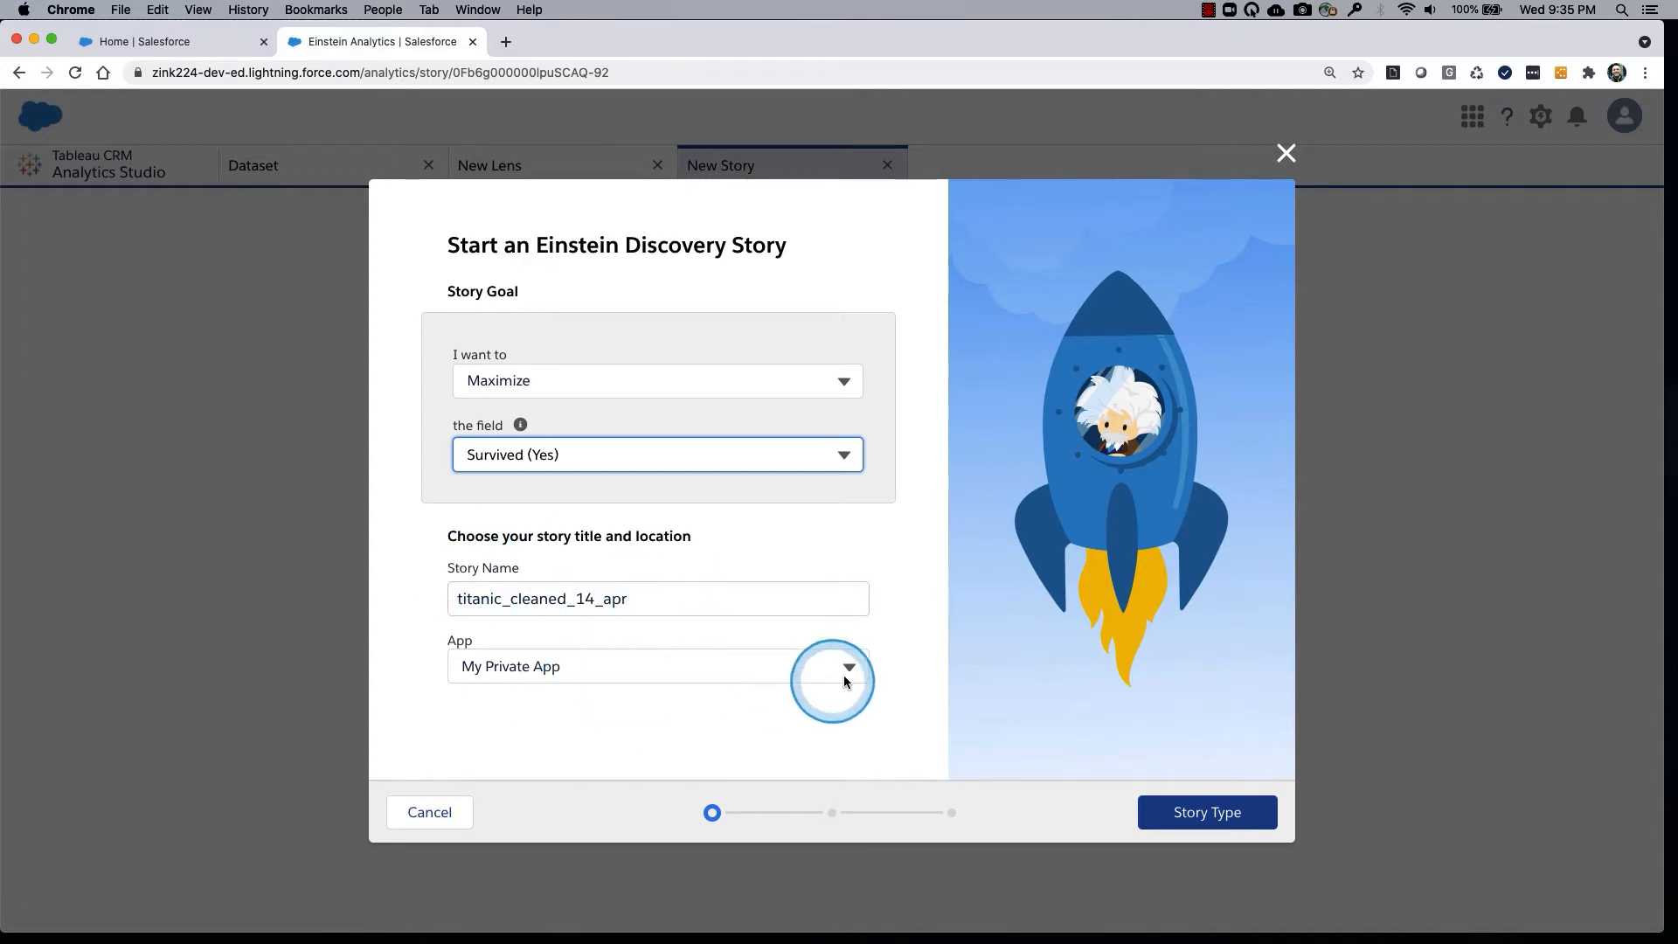
Continue to the story type and choose Insights & Predictions with complete analysis.
left_click(1246, 812)
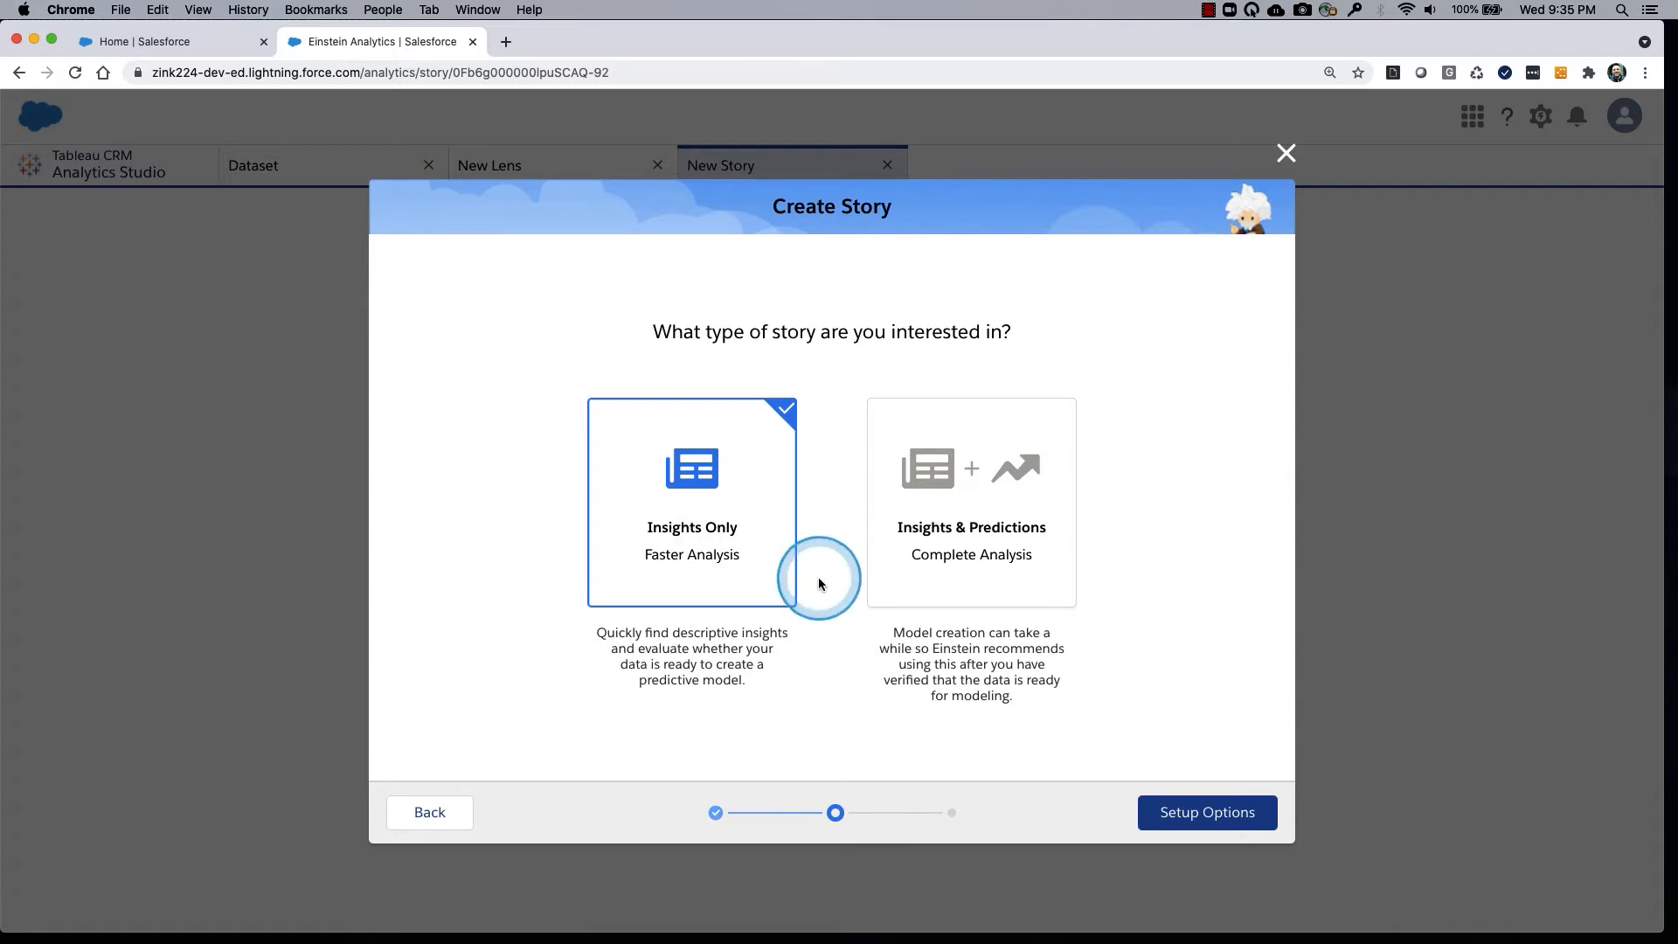
left_click(1038, 588)
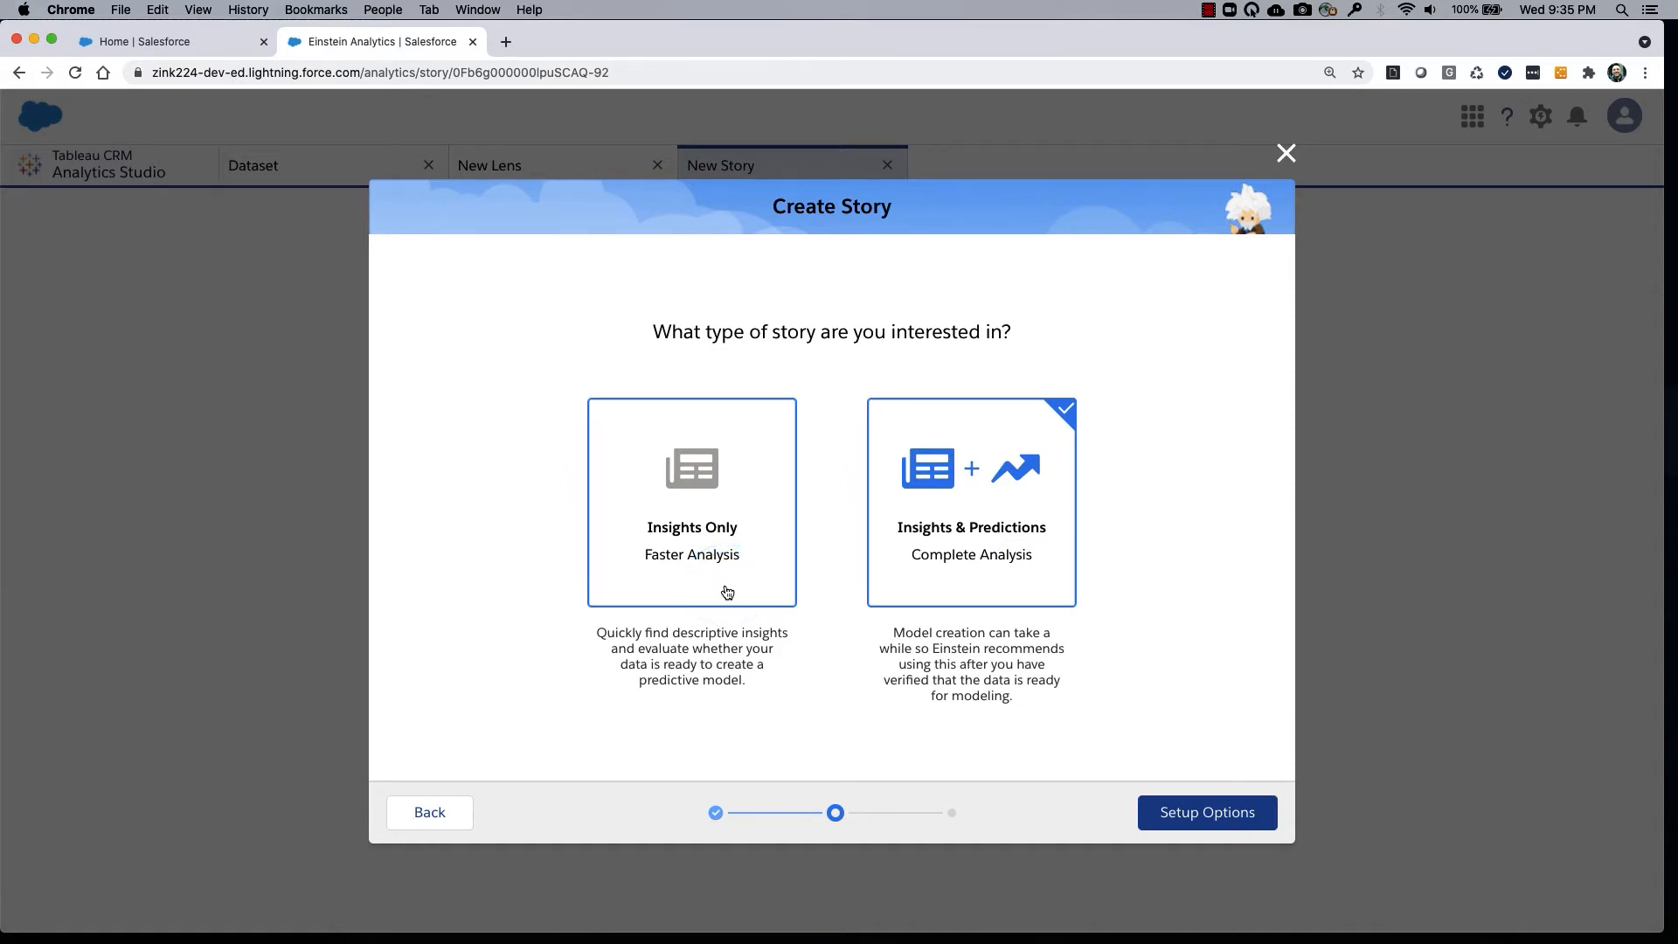
left_click(701, 595)
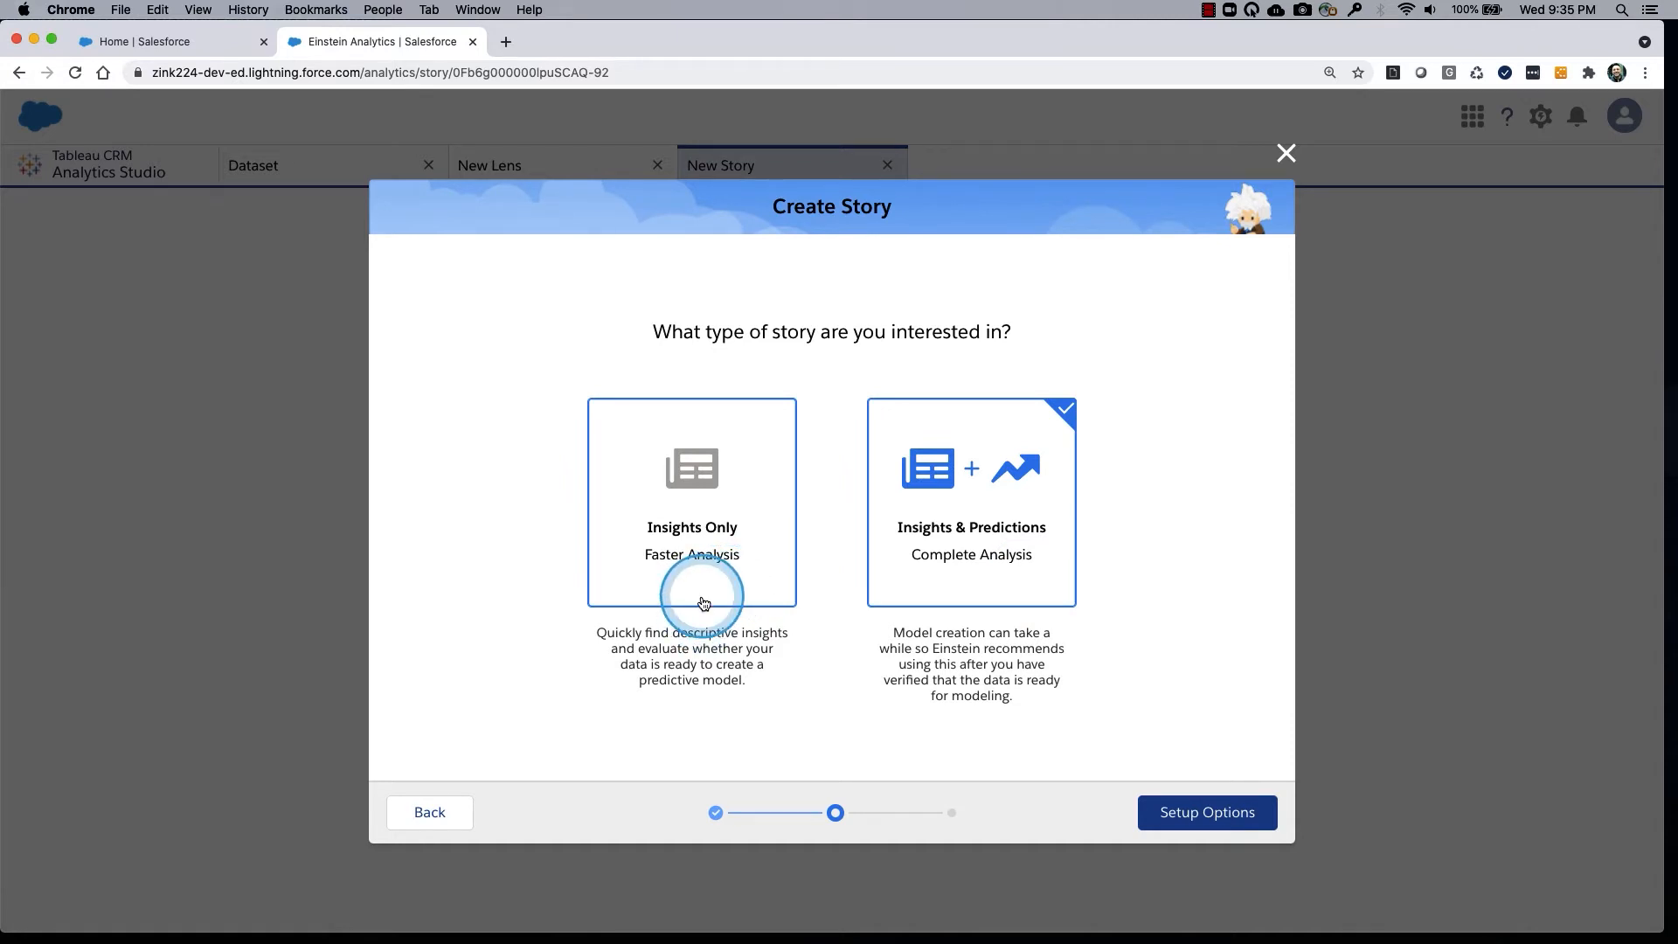
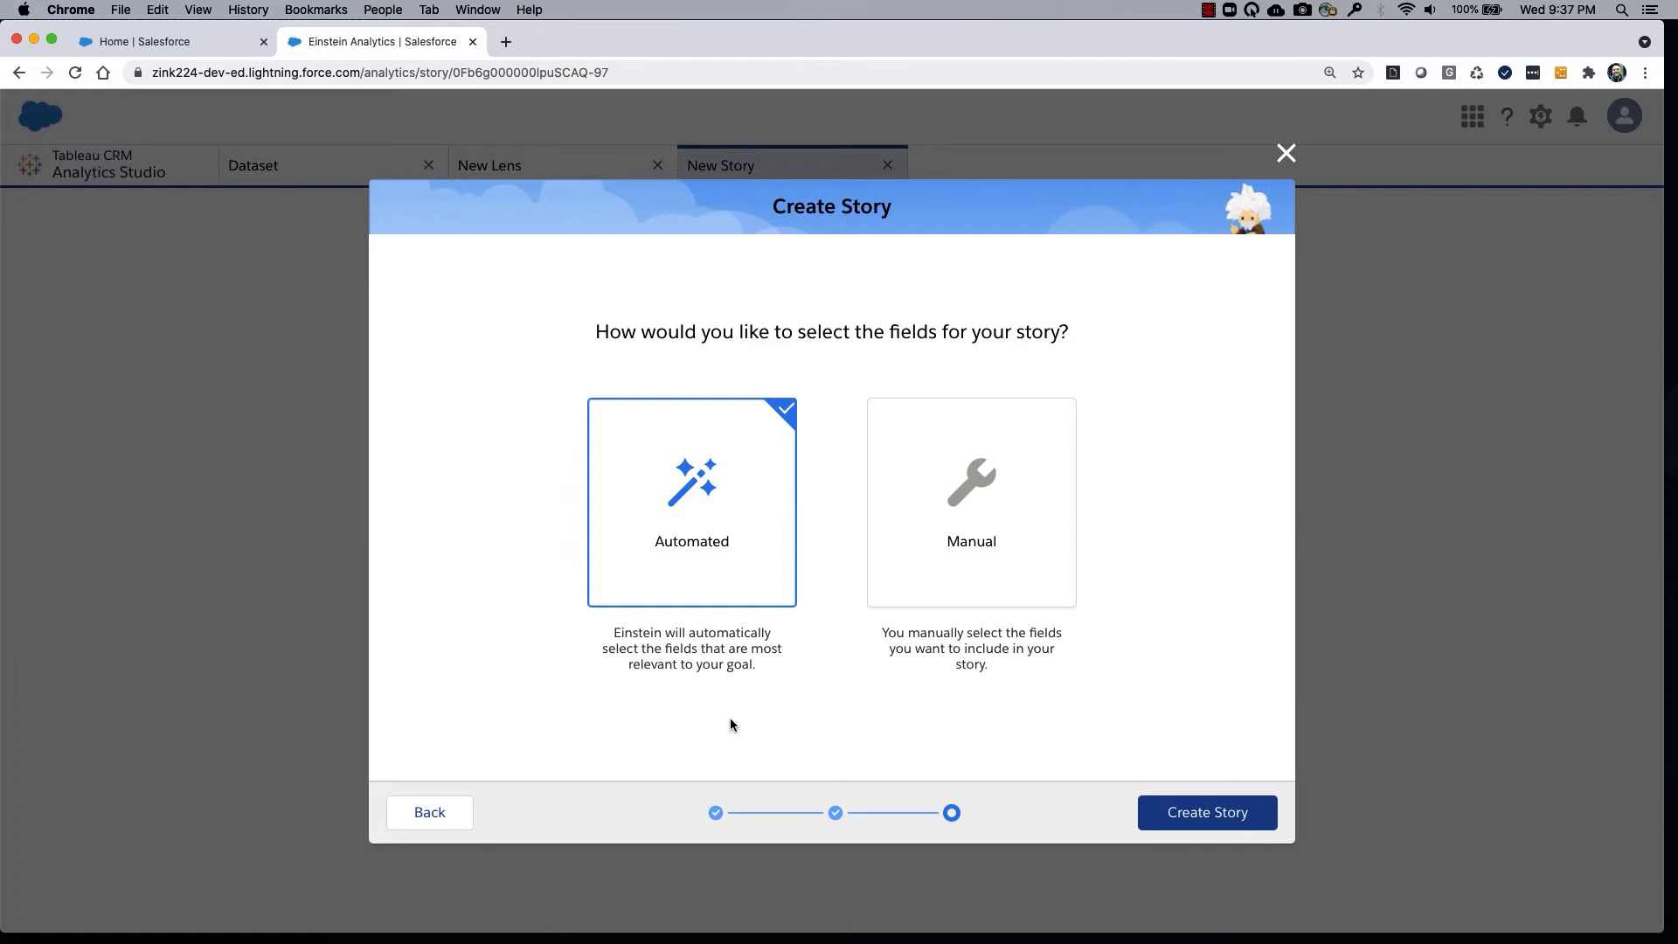
Create the story with the Insights & Predictions type and Automated field selection.
left_click(524, 675)
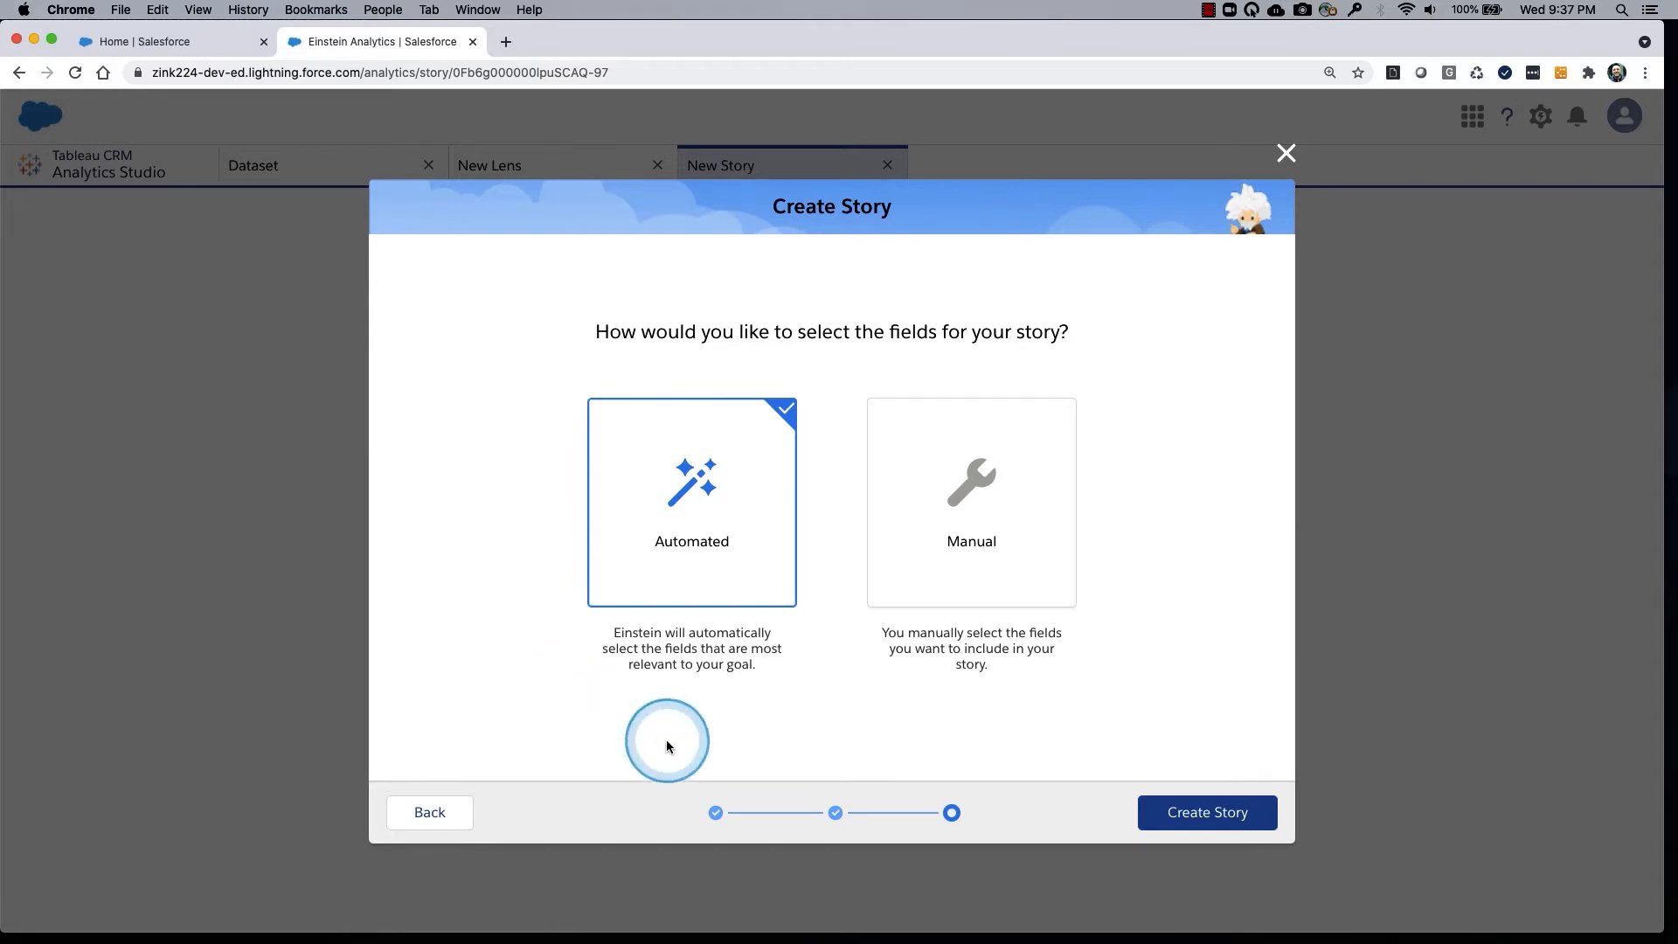
left_click(410, 819)
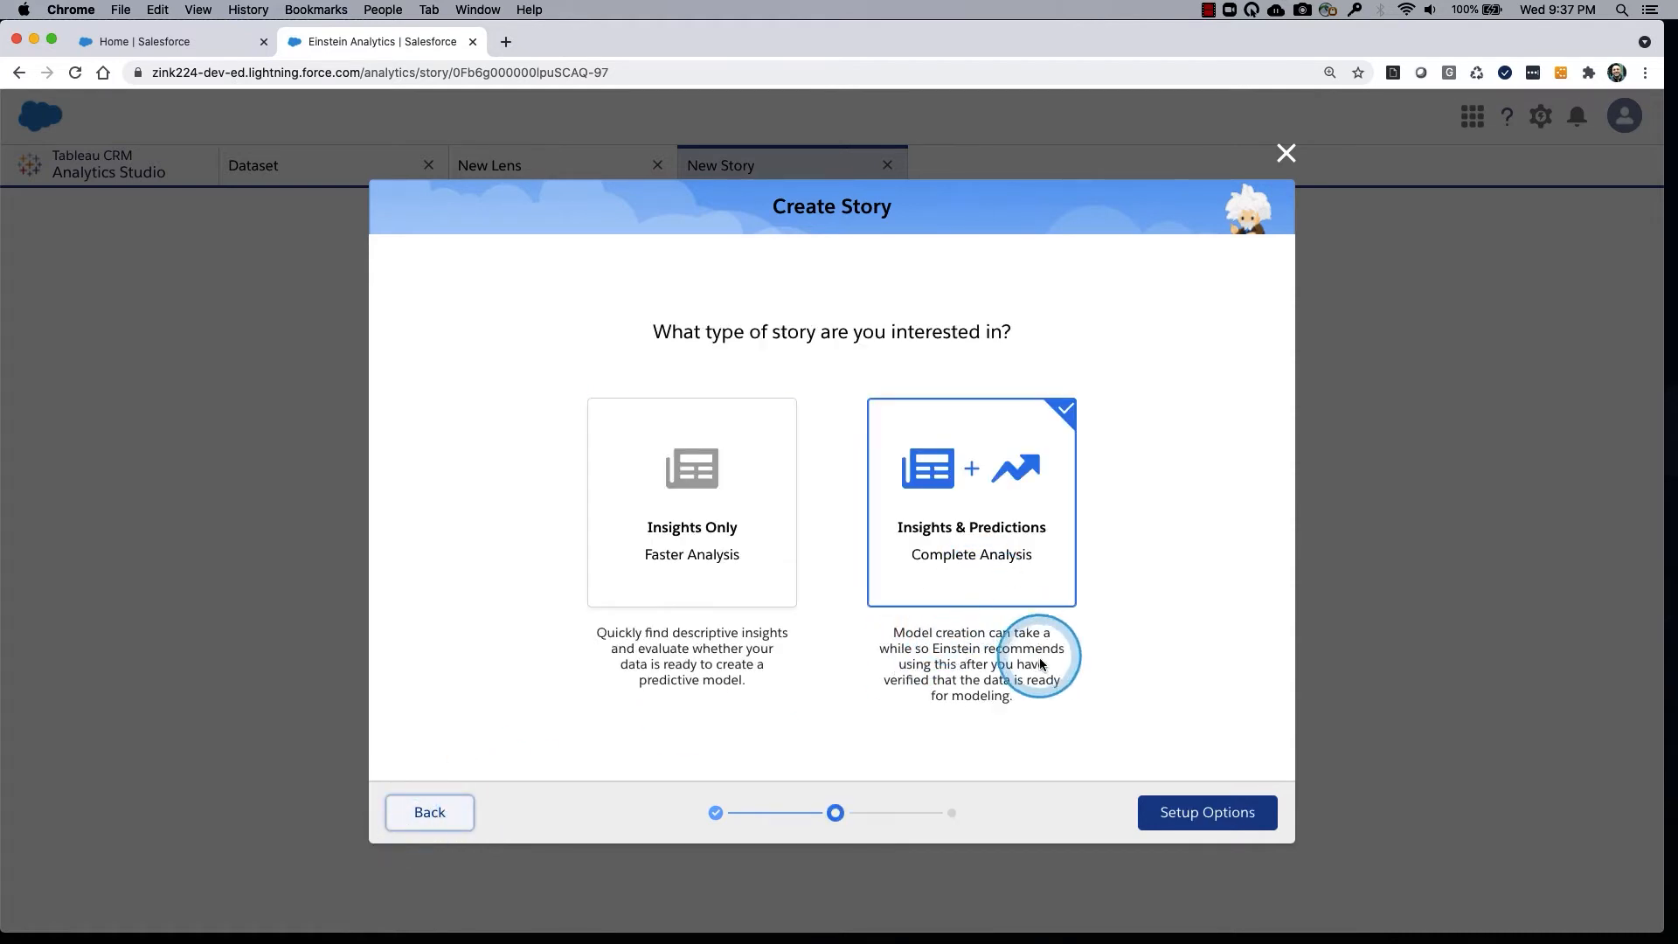
left_click(1200, 825)
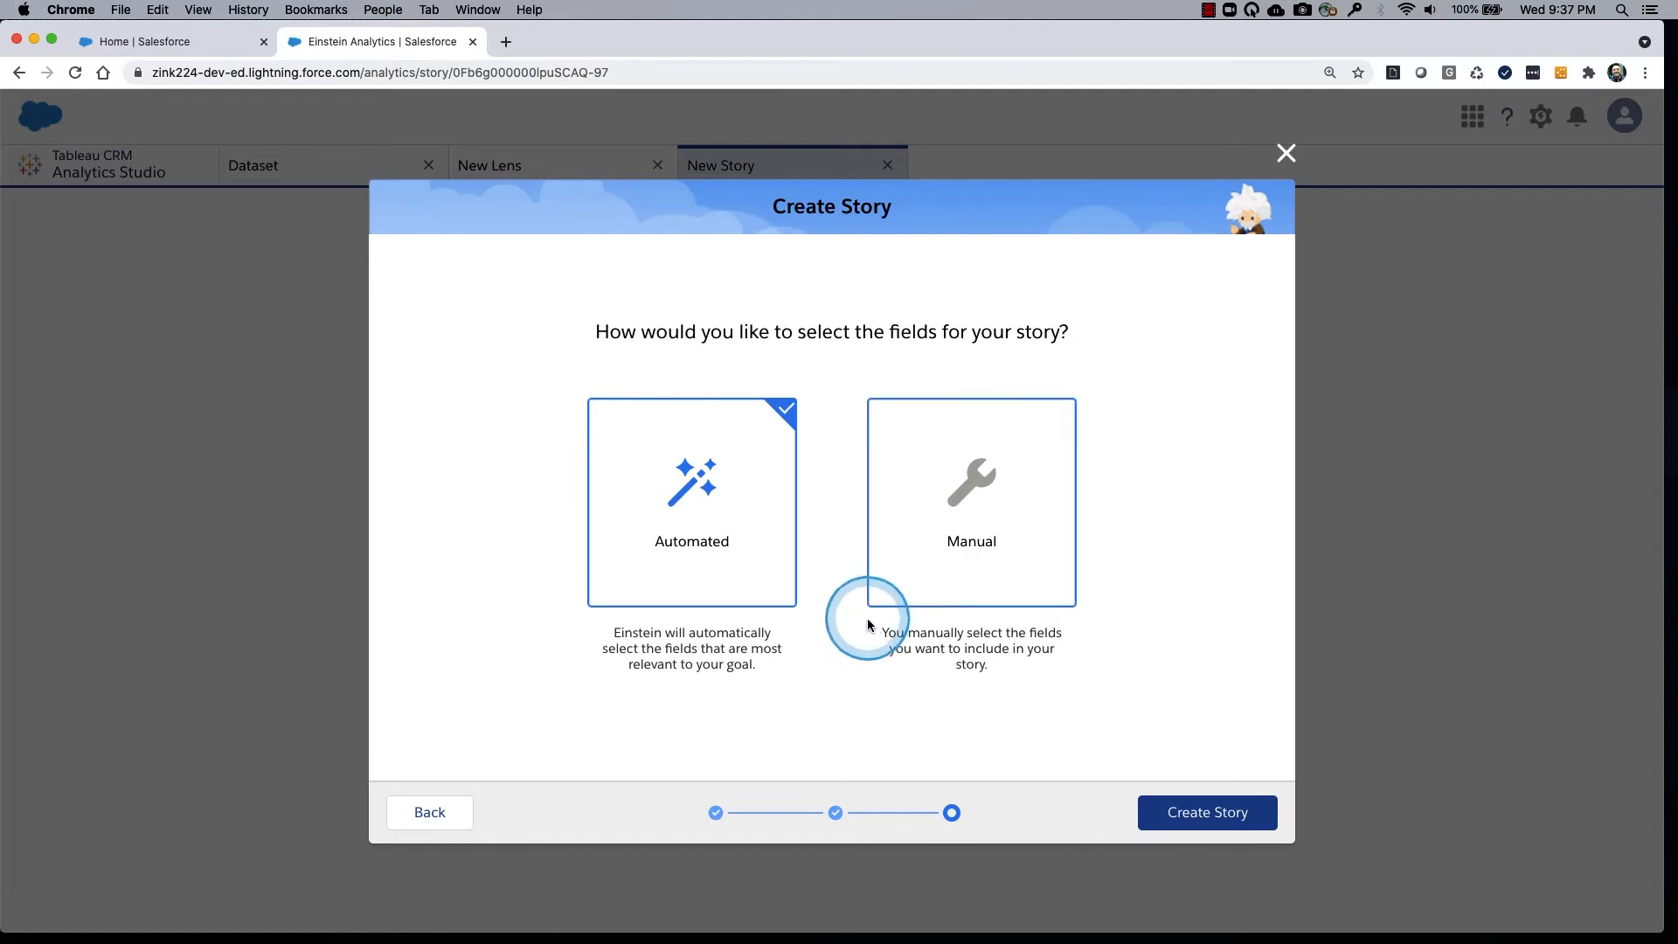
left_click(1206, 813)
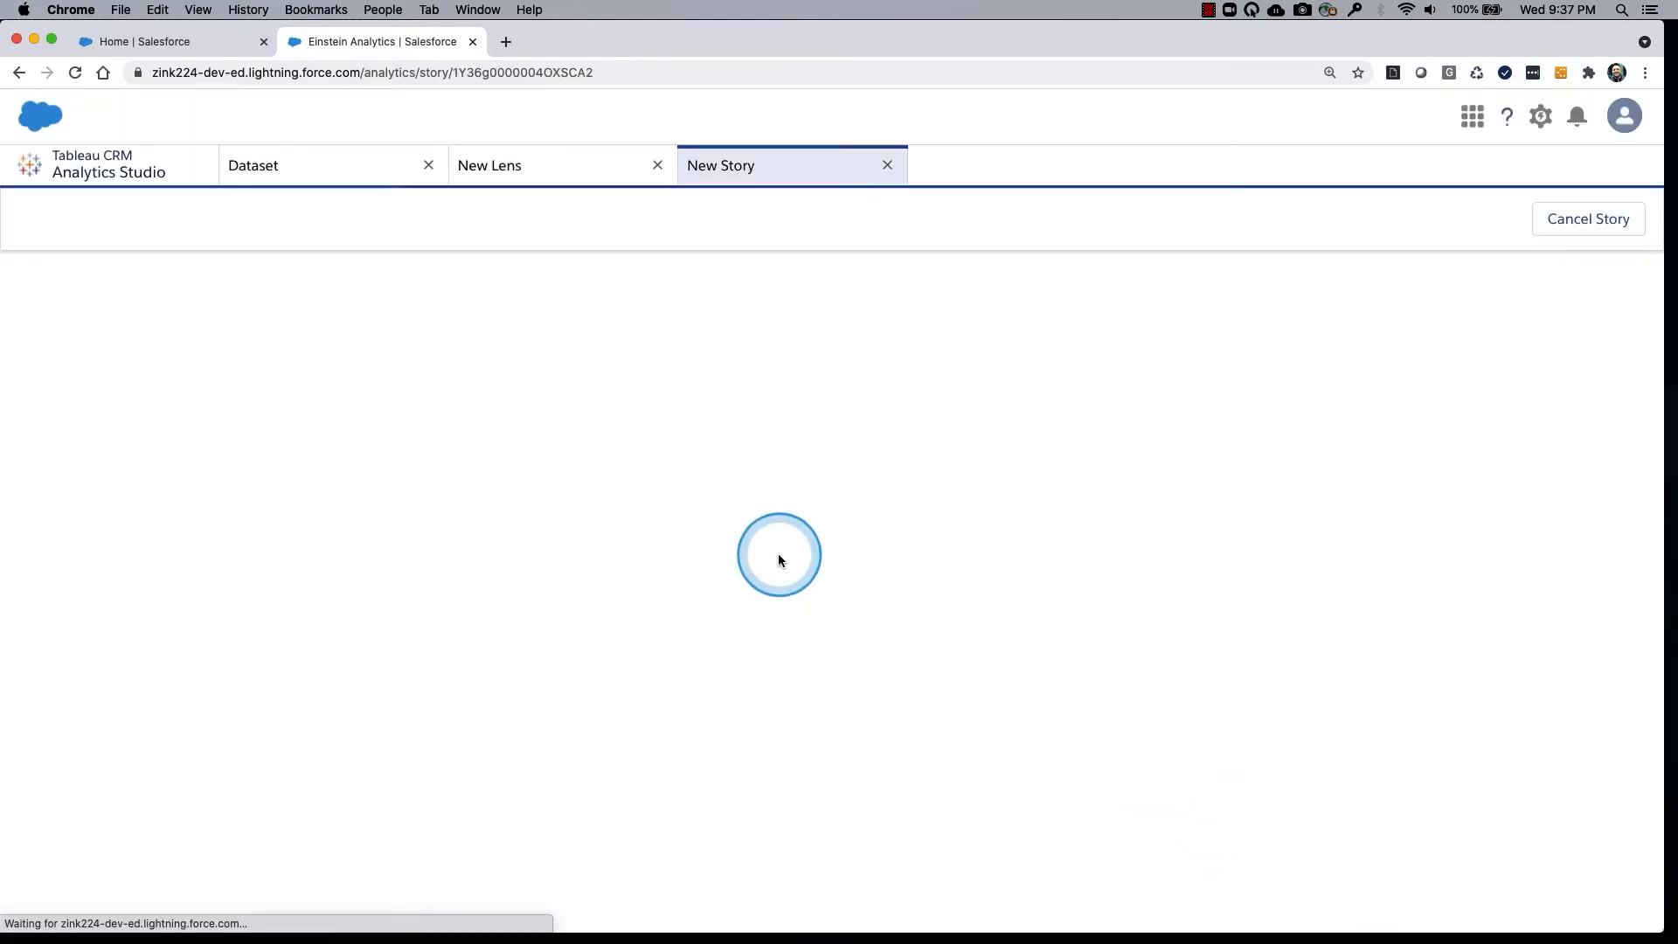
List all stories in Analytics Studio and open the completed story titanic_cleaned_apr2021.
left_click(136, 174)
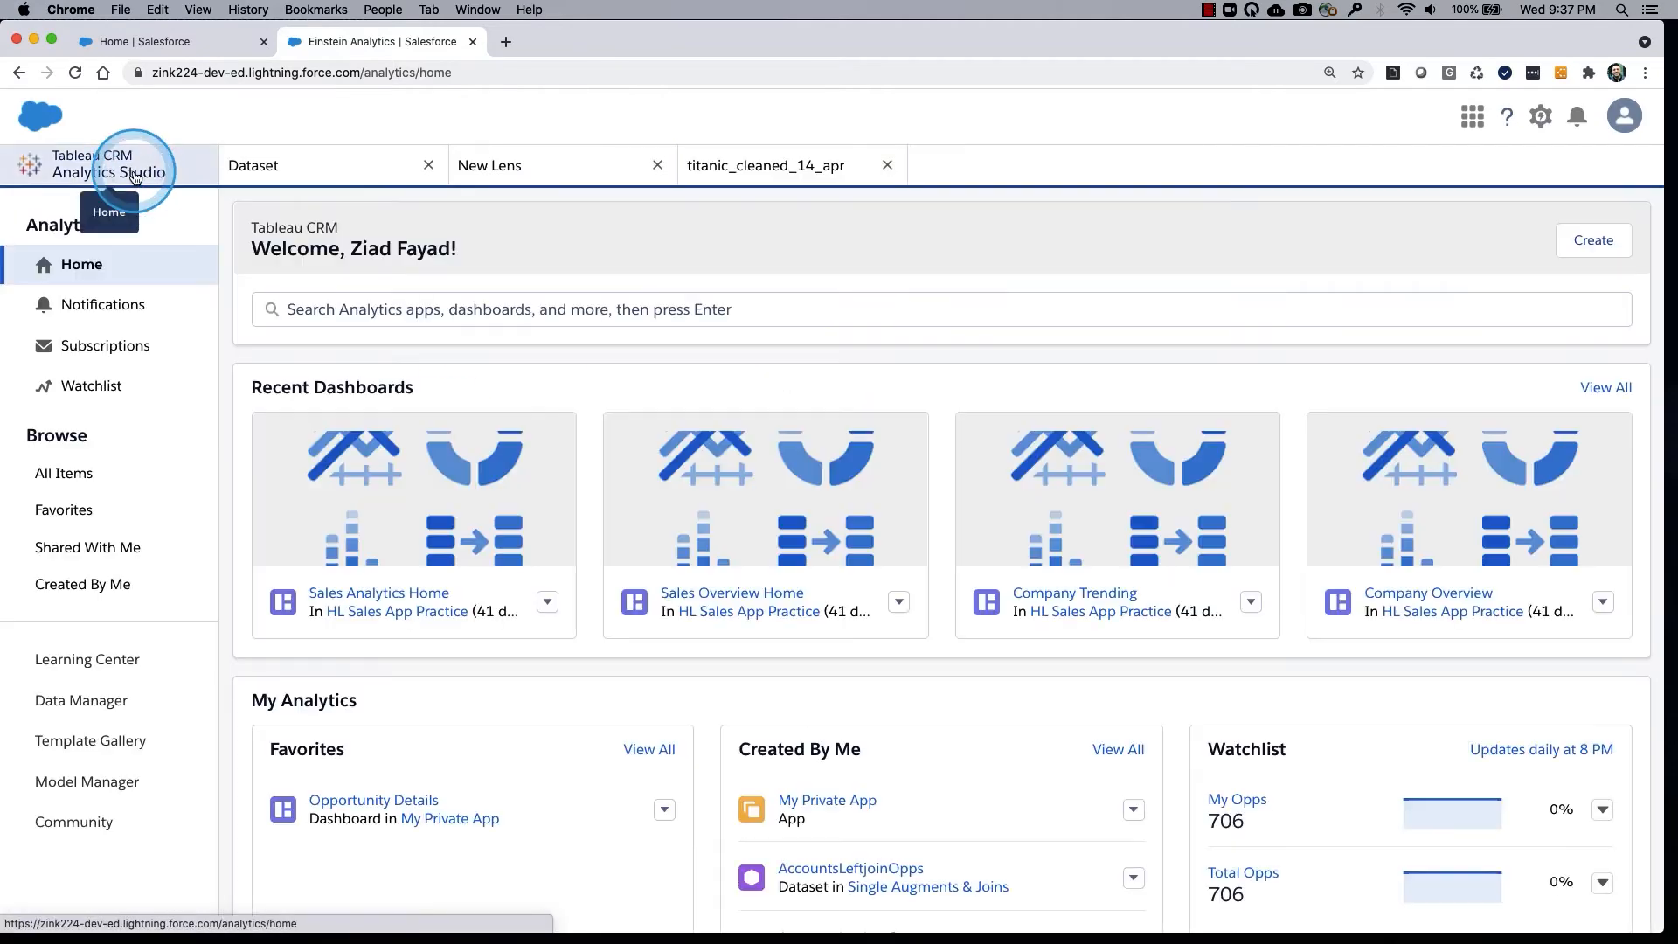
left_click(118, 473)
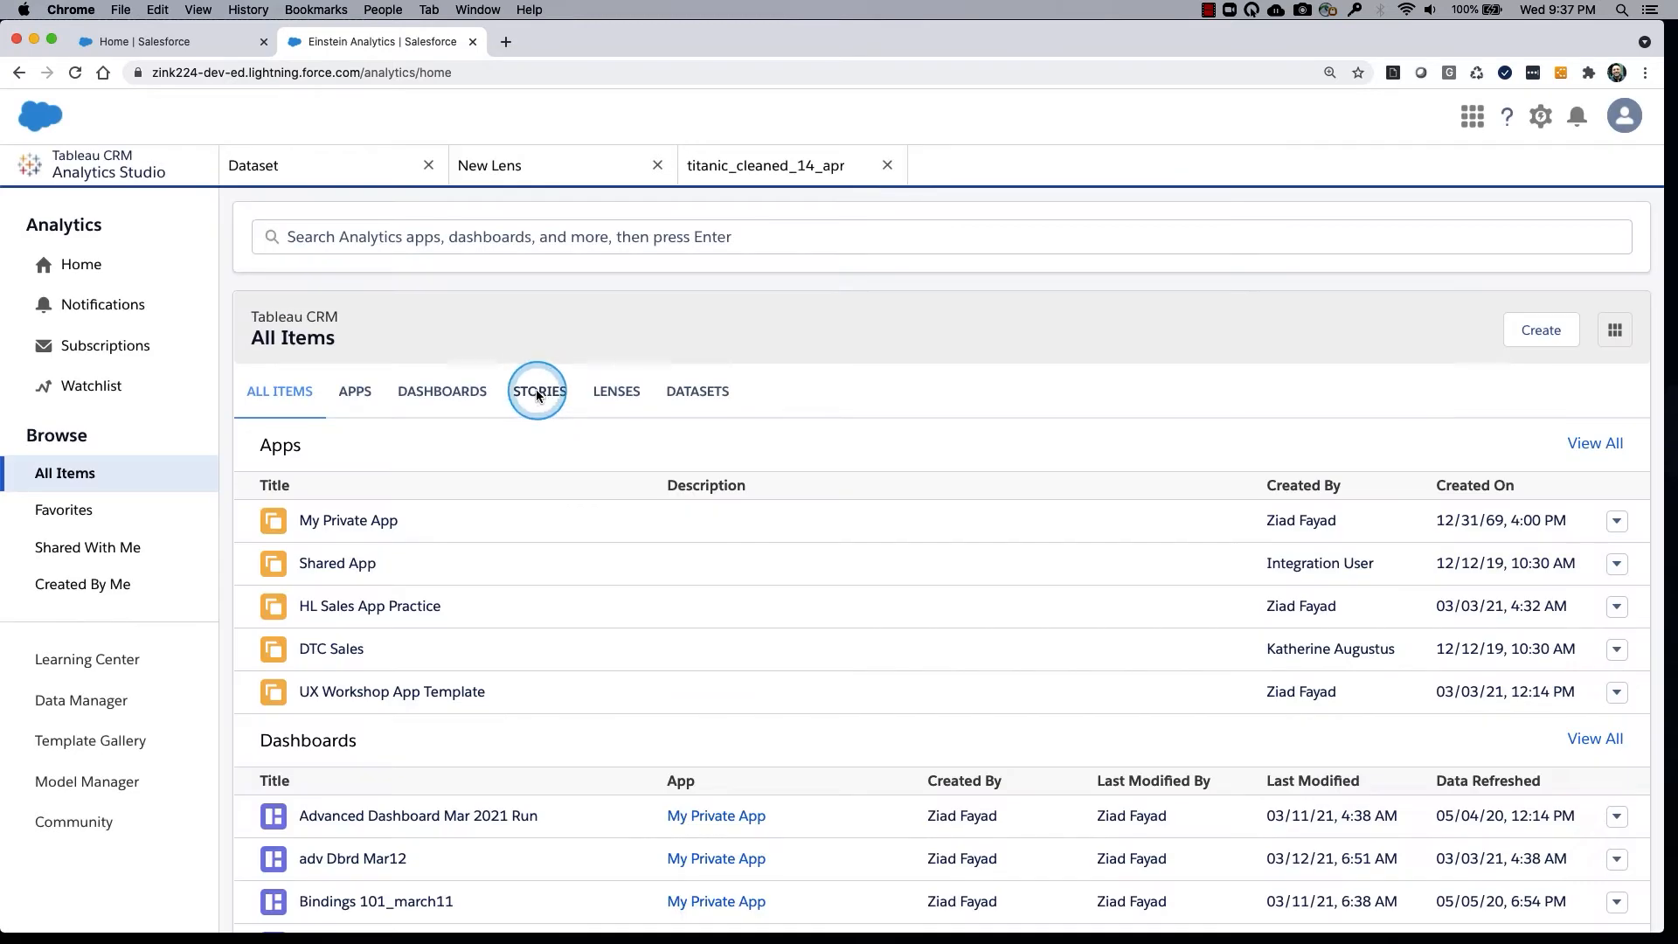
left_click(537, 393)
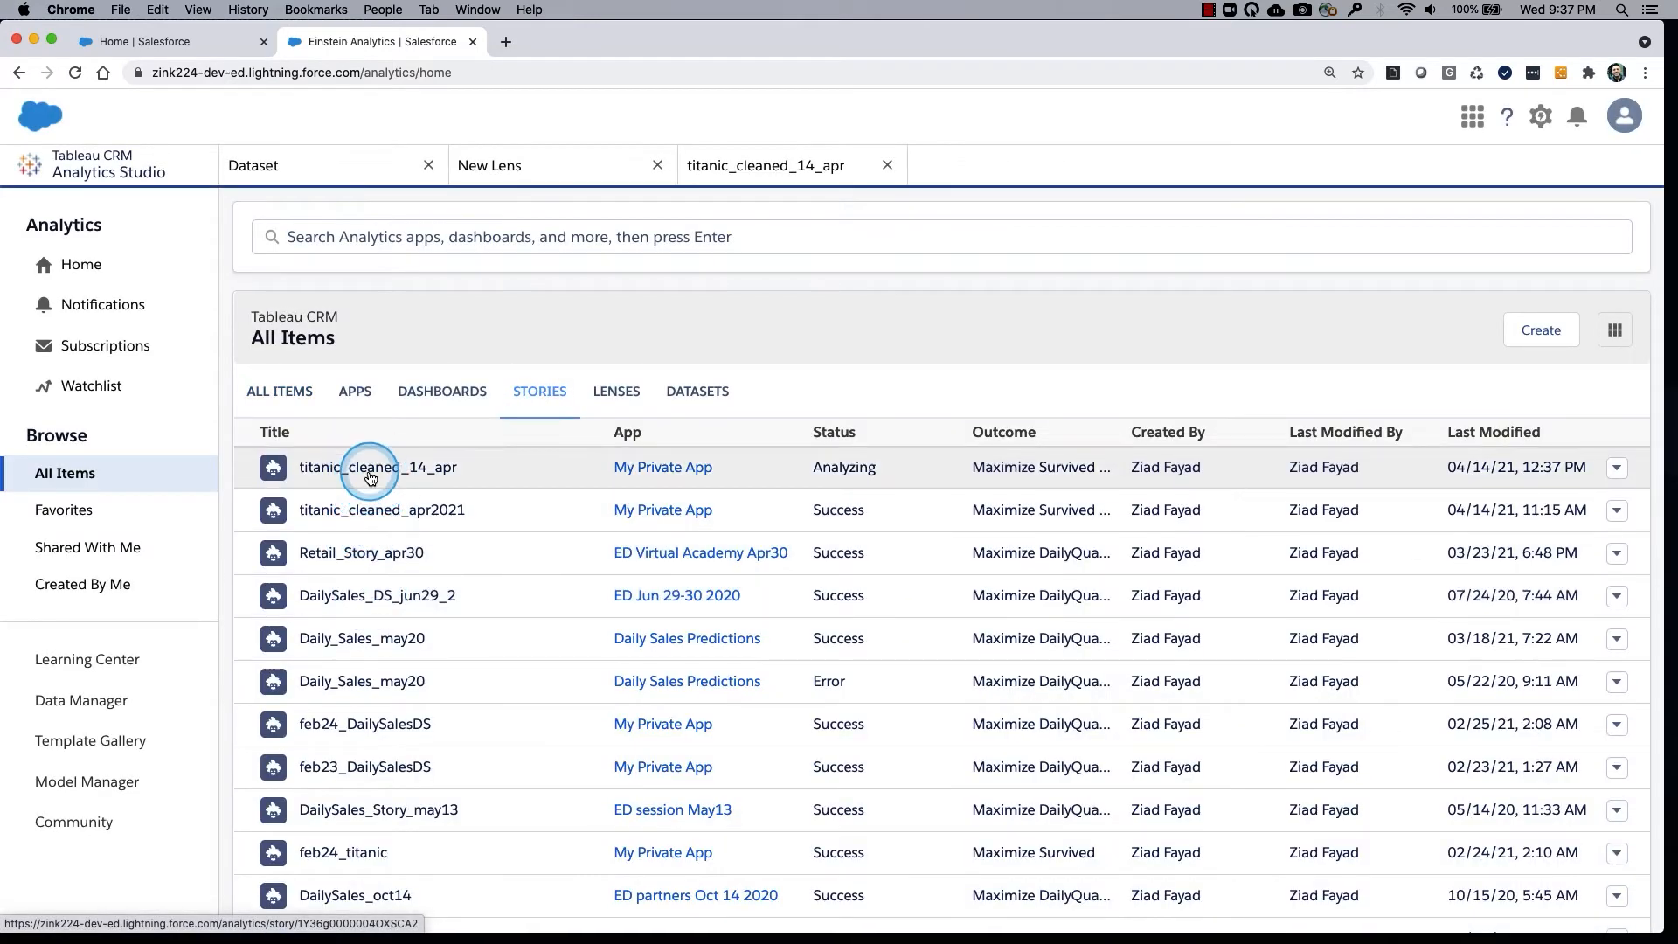
left_click_drag(370, 476, 480, 468)
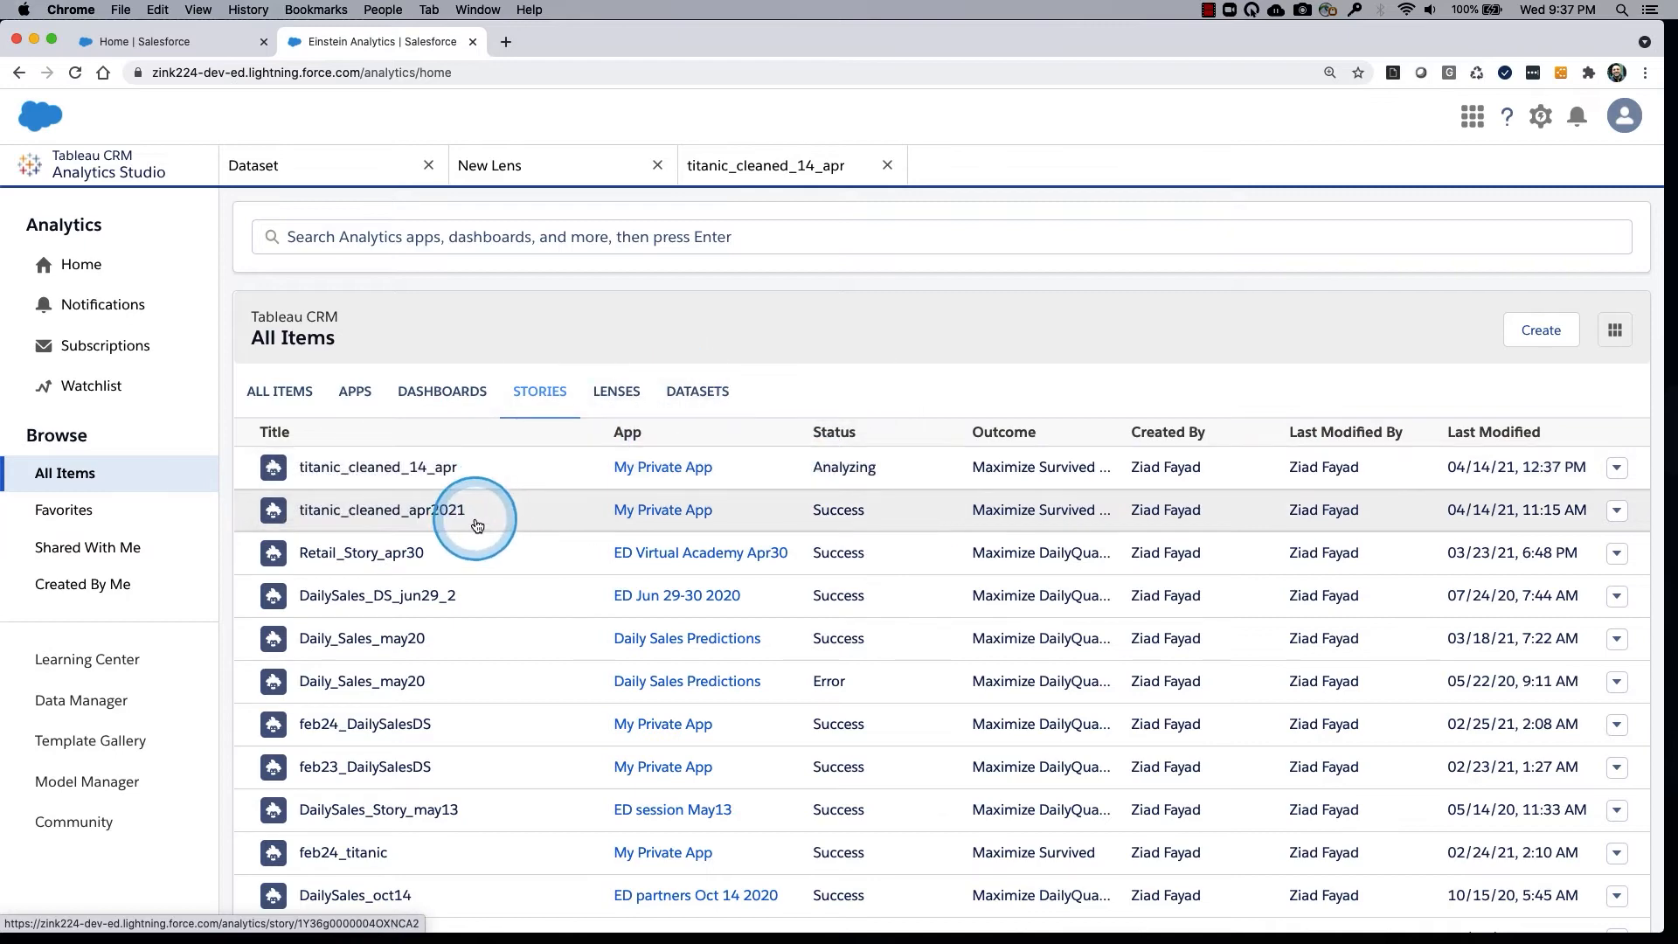
left_click(458, 512)
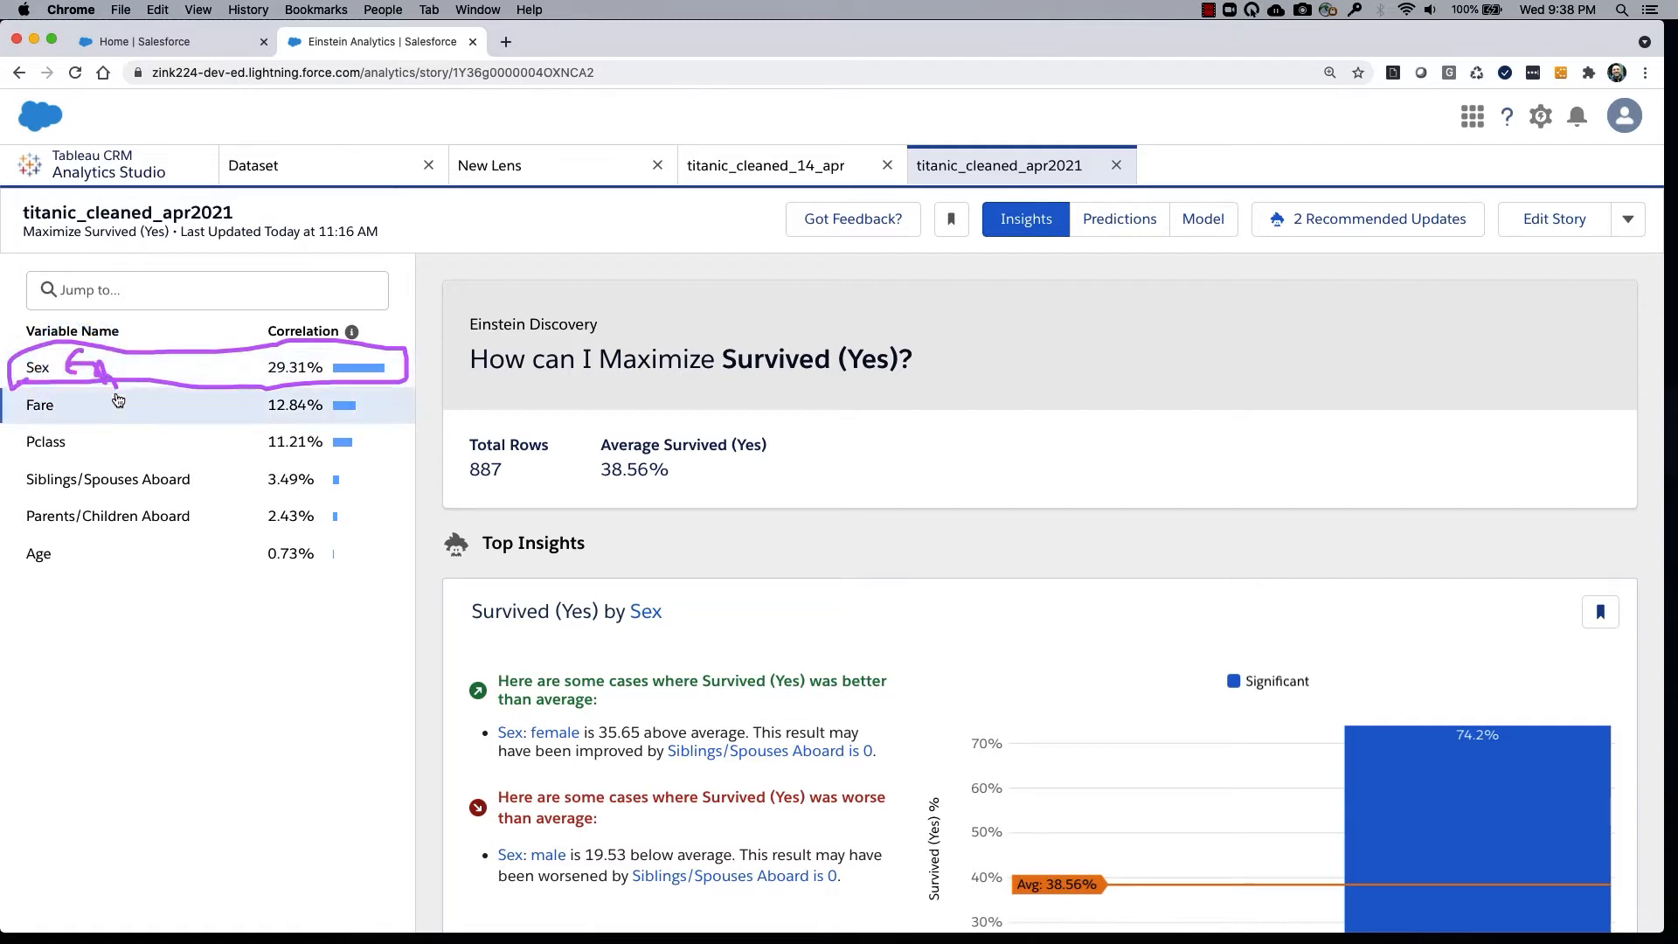
Review the Sex correlation and the story's goal, and examine the male and female bars of the Survived (Yes) by Sex insight.
left_click(168, 375)
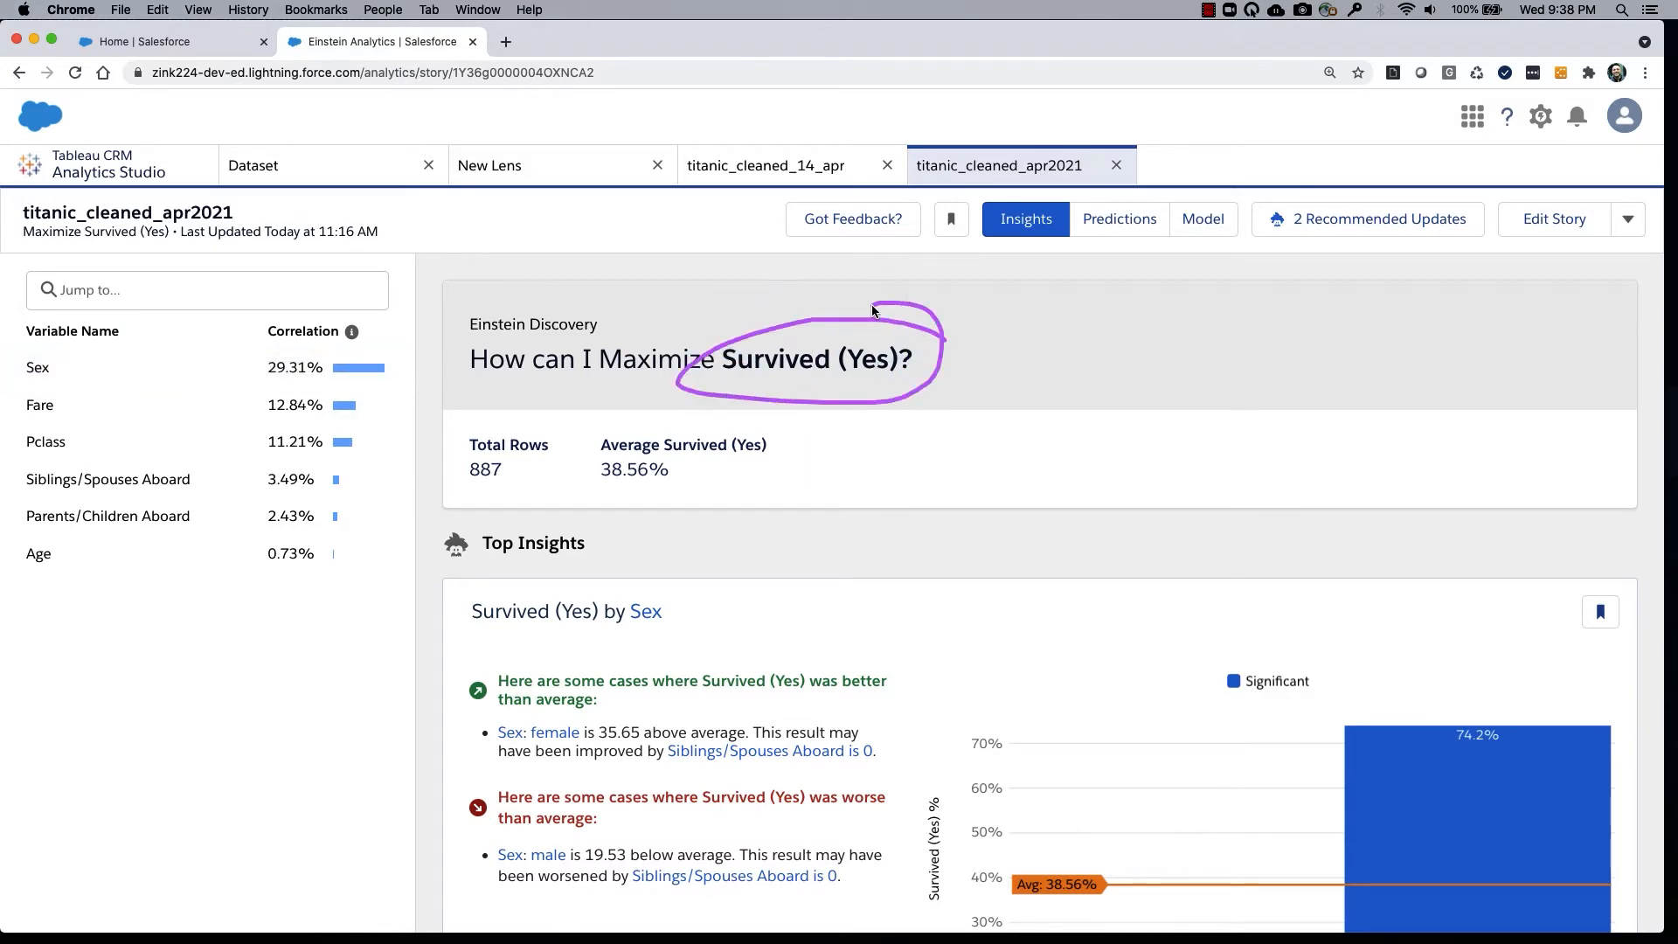
scroll(949, 578, "down", 5)
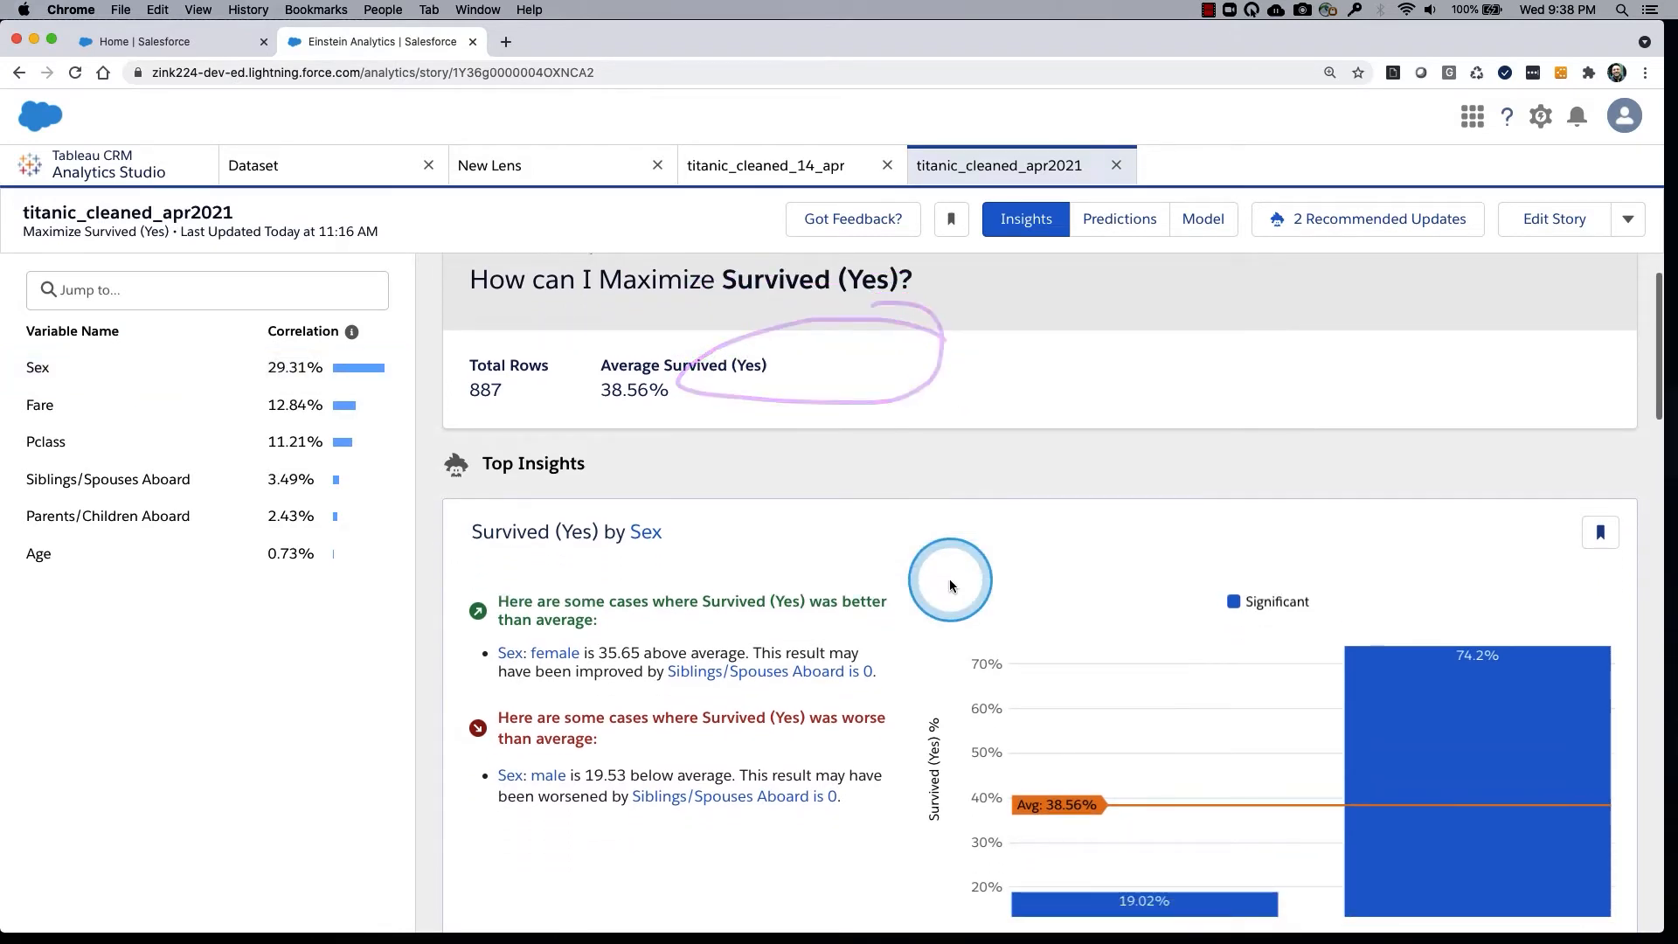
scroll(950, 586, "down", 1)
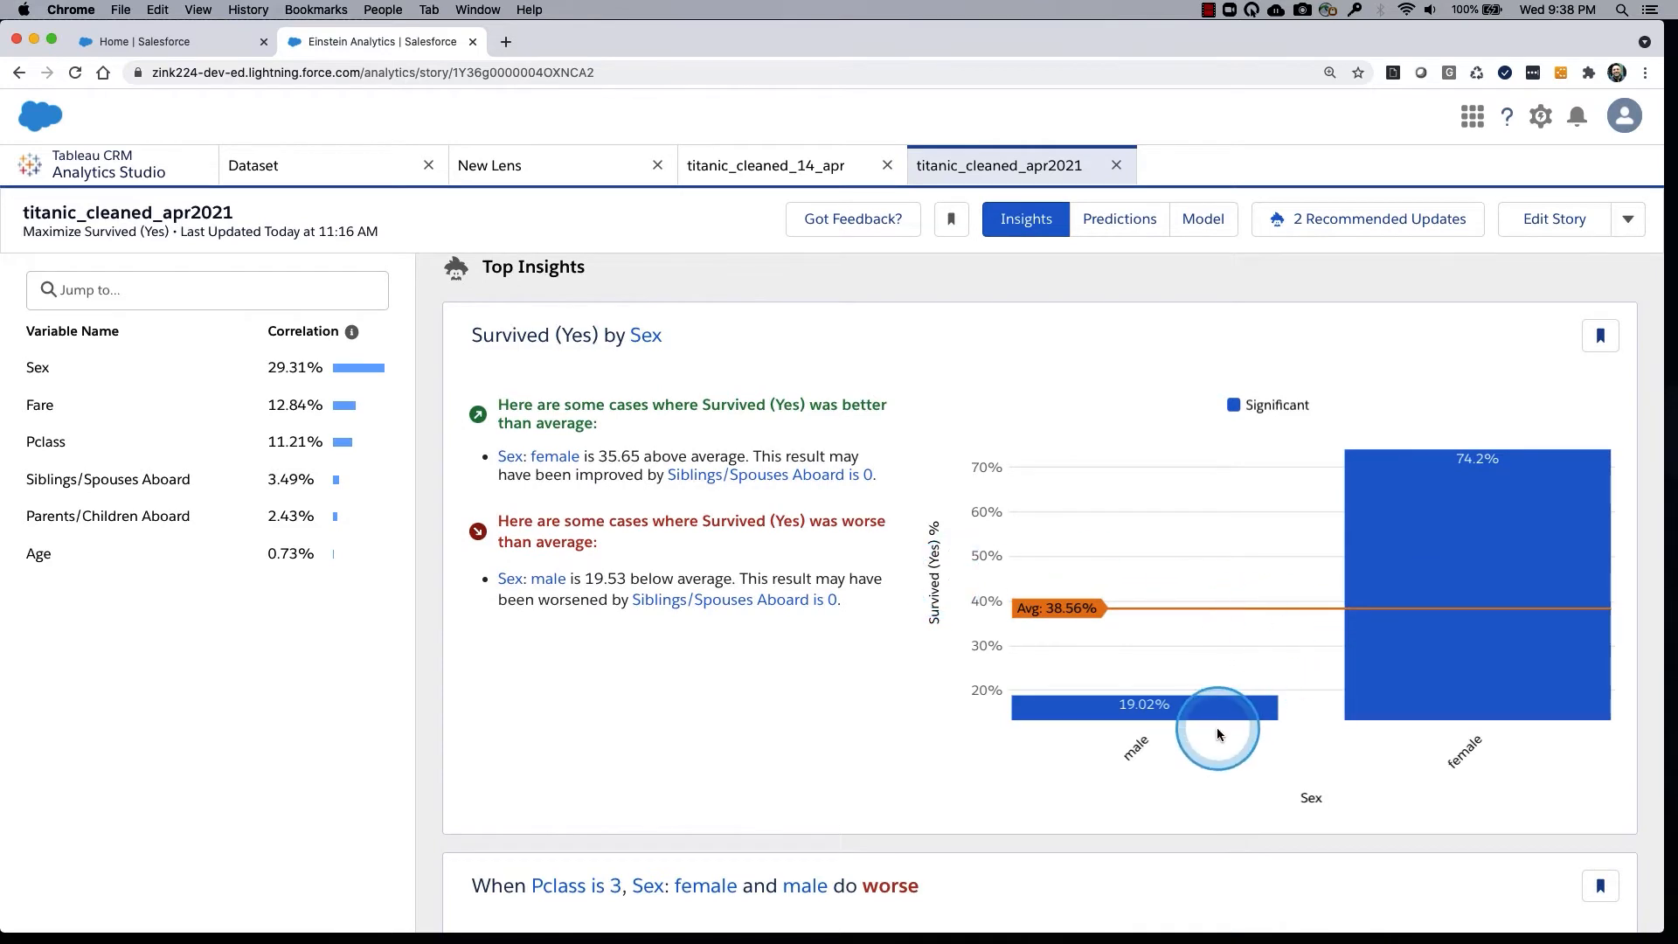
mouse_move(1517, 468)
left_mouse_down()
mouse_move(1423, 447)
mouse_move(1557, 520)
mouse_move(1495, 440)
left_mouse_up()
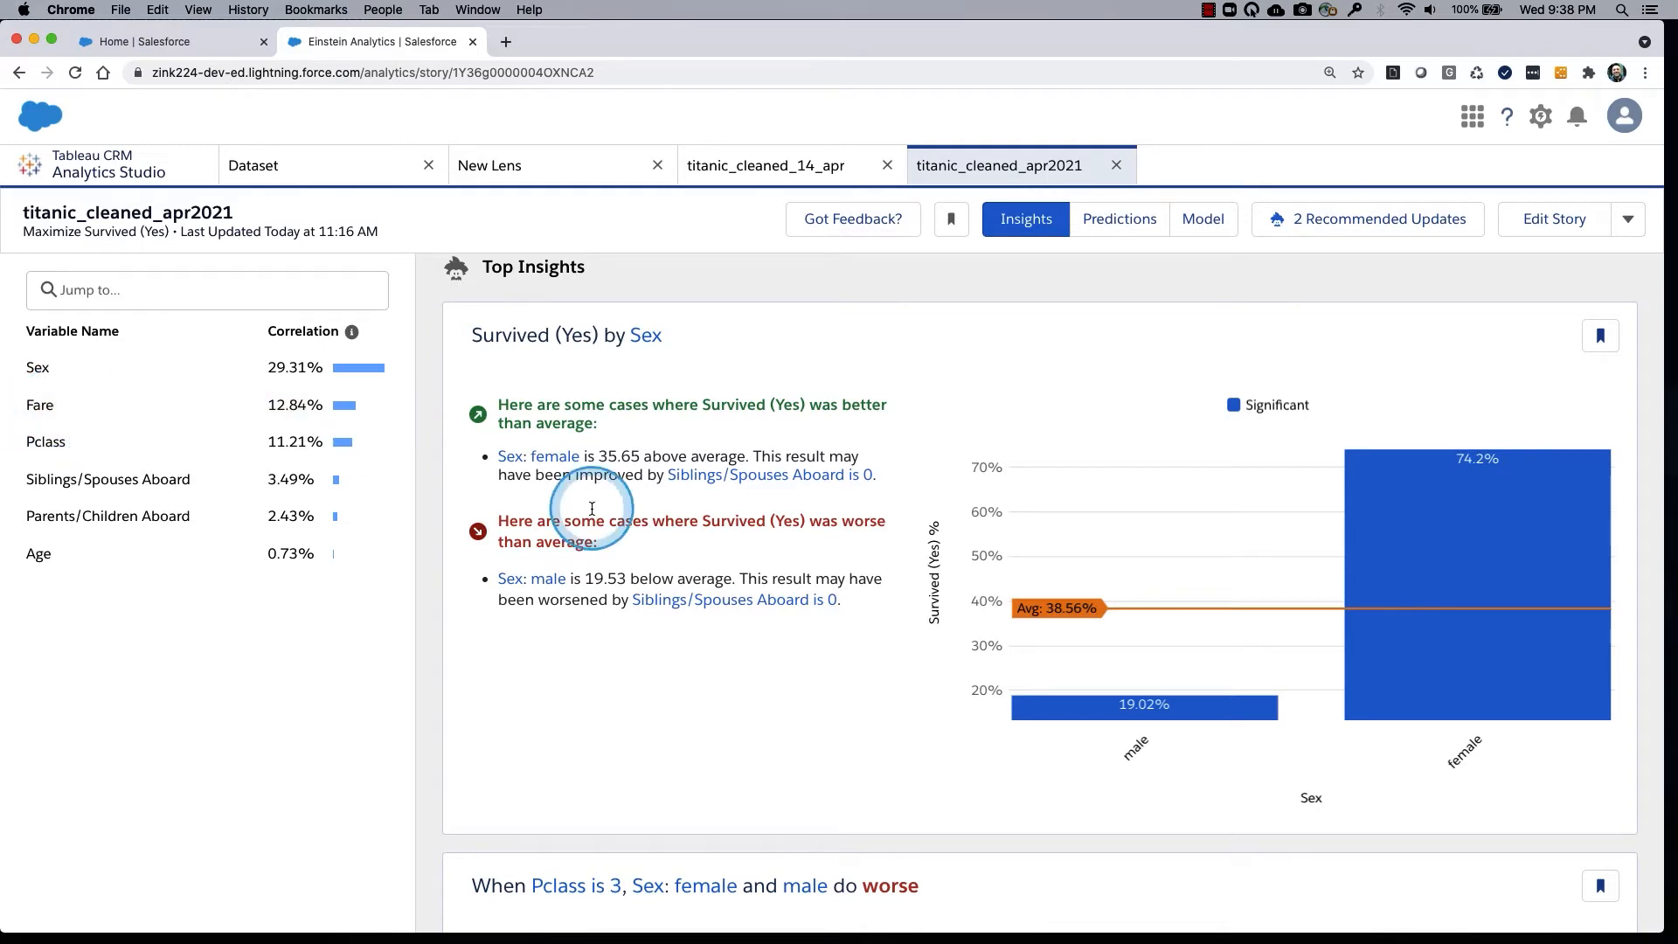
Look through the further top insights to Survived (Yes) by Fare and examine the bar for the highest fare range.
scroll(839, 643, "down", 1)
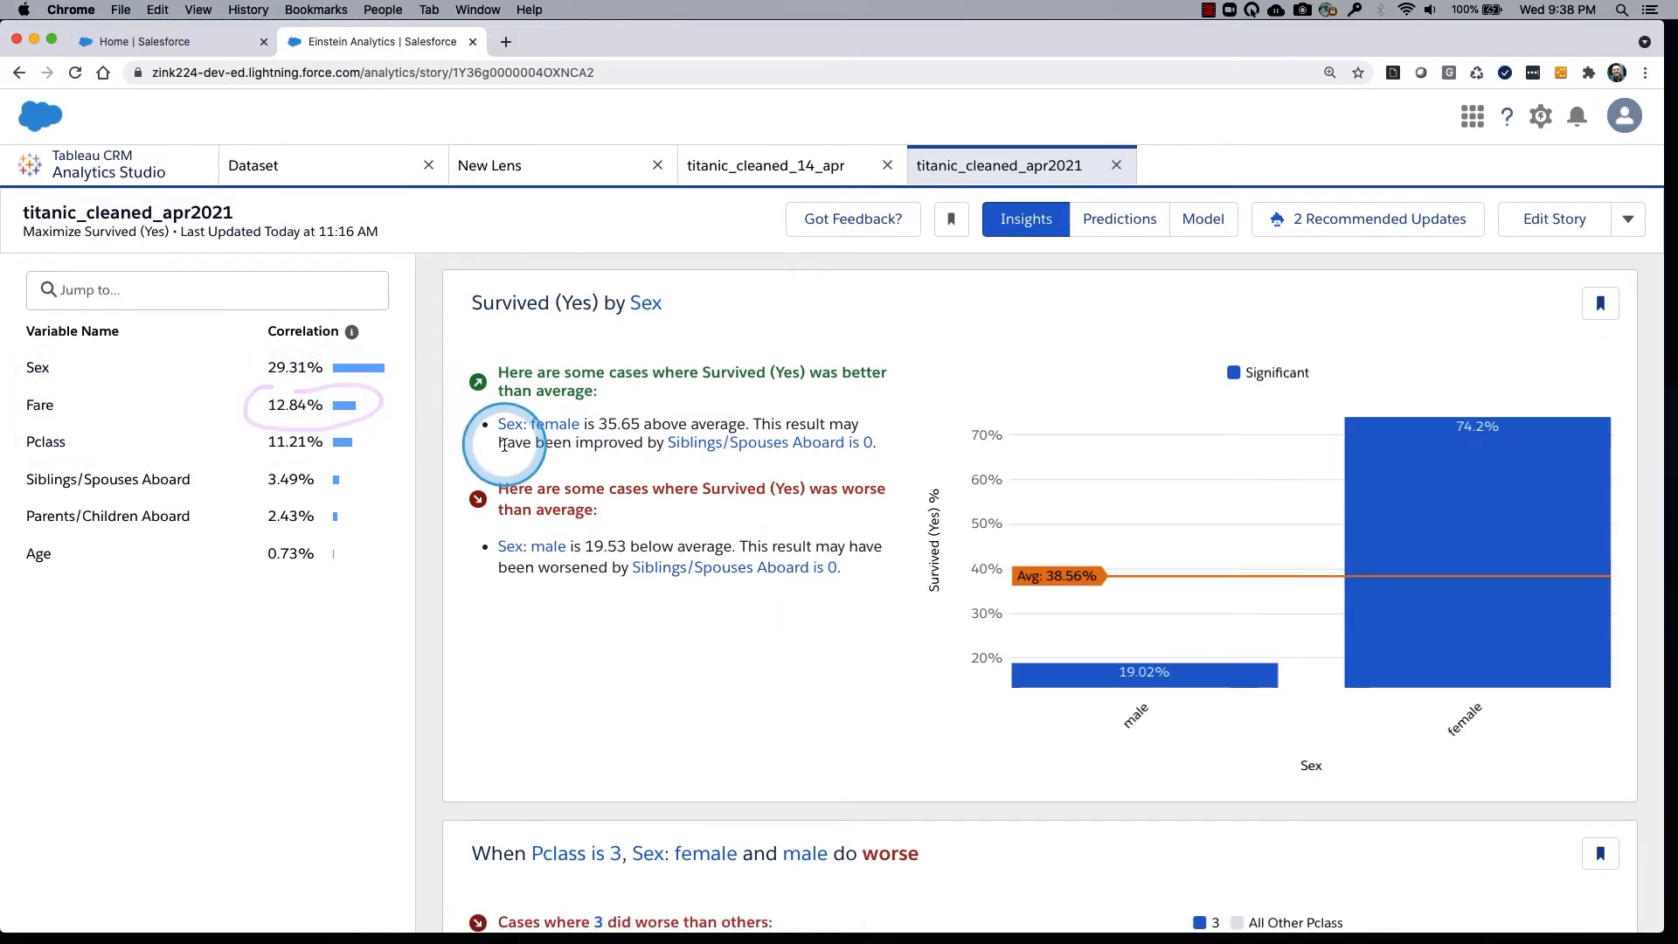
scroll(826, 688, "down", 3)
scroll(826, 683, "down", 7)
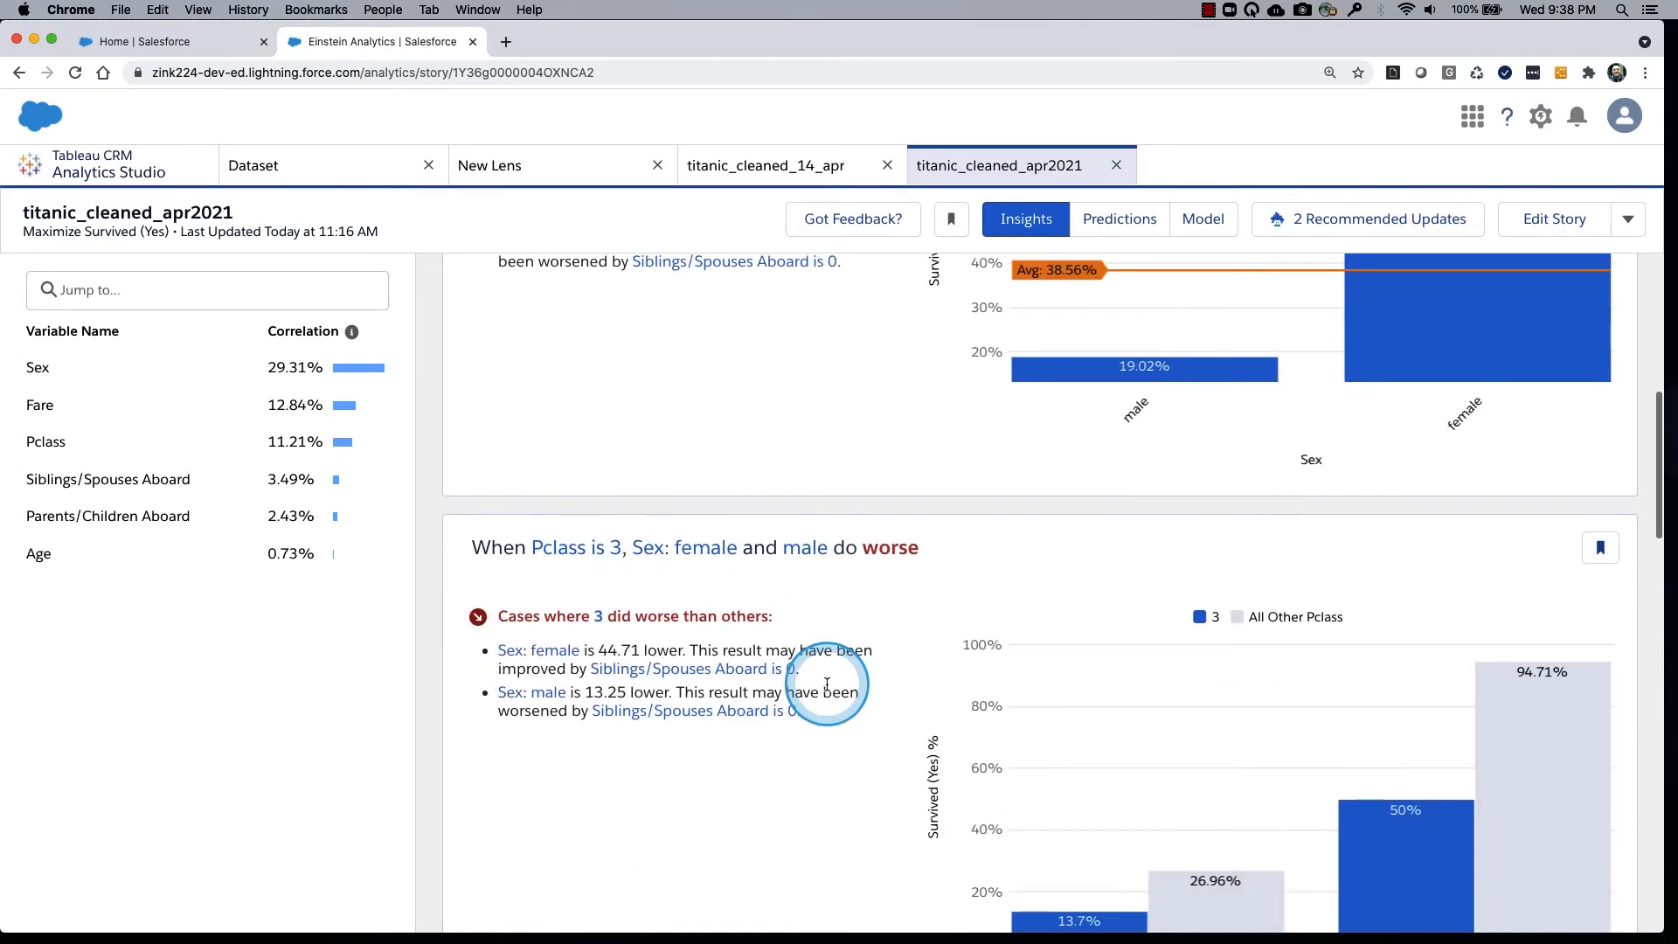
scroll(826, 683, "down", 15)
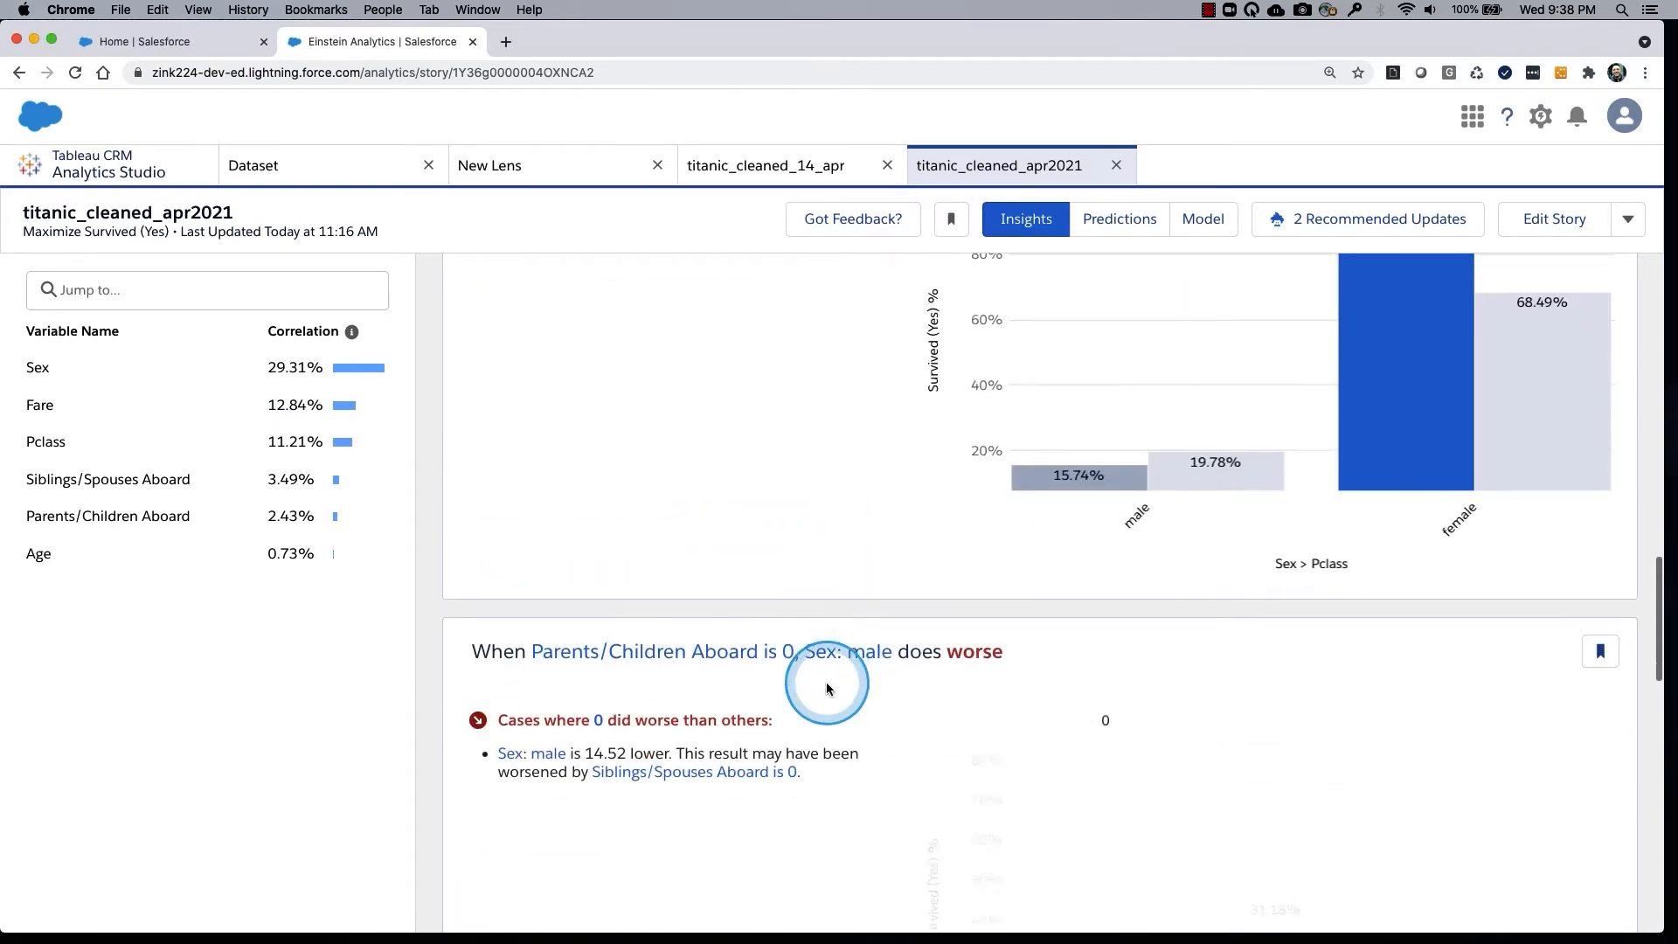
scroll(826, 688, "up", 2)
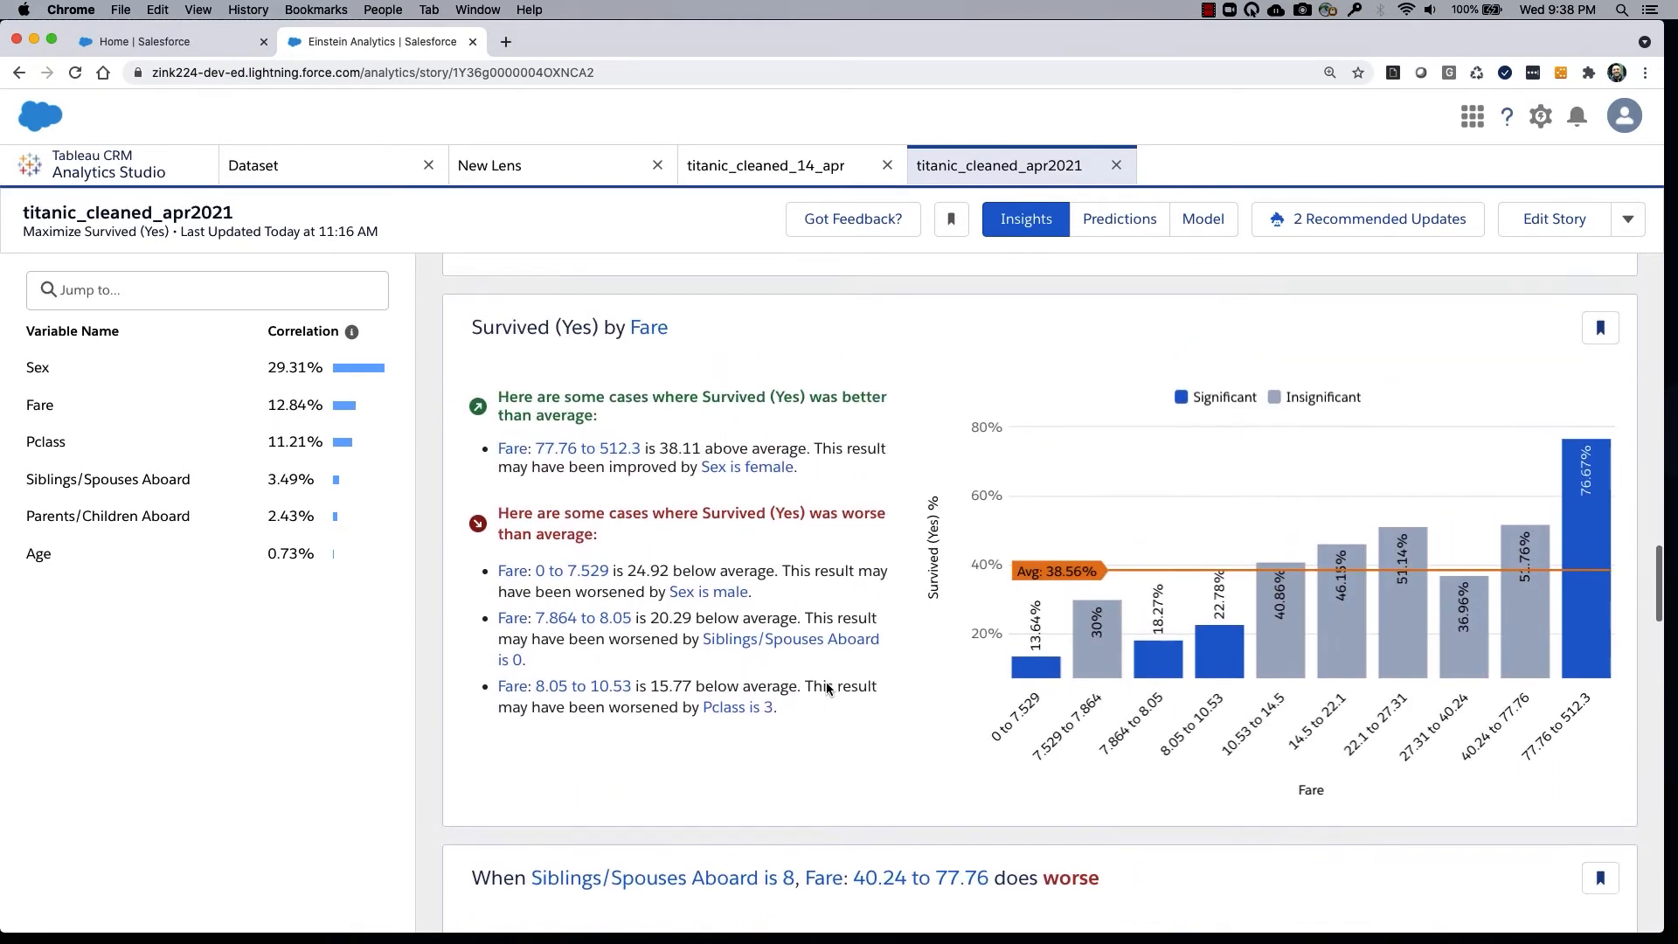
left_click_drag(1635, 479, 1652, 574)
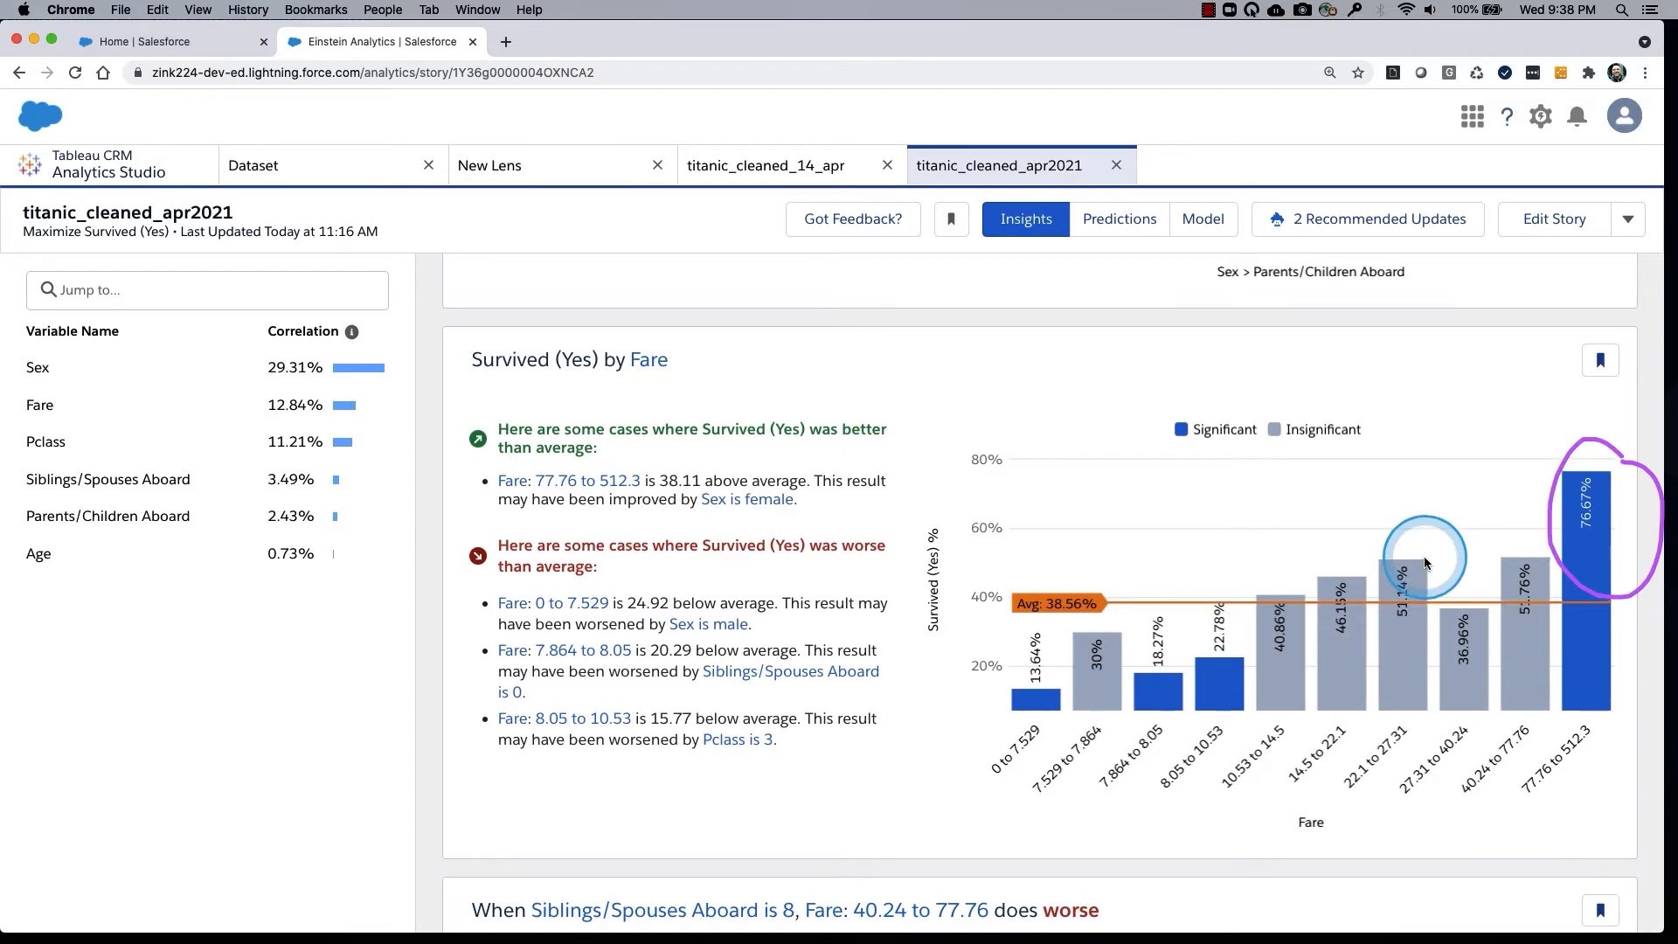
Return to the Survived (Yes) by Sex insight and relate its chart to Sex in the variable correlation list.
scroll(1423, 558, "down", 10)
scroll(1424, 558, "up", 2)
scroll(1423, 559, "up", 8)
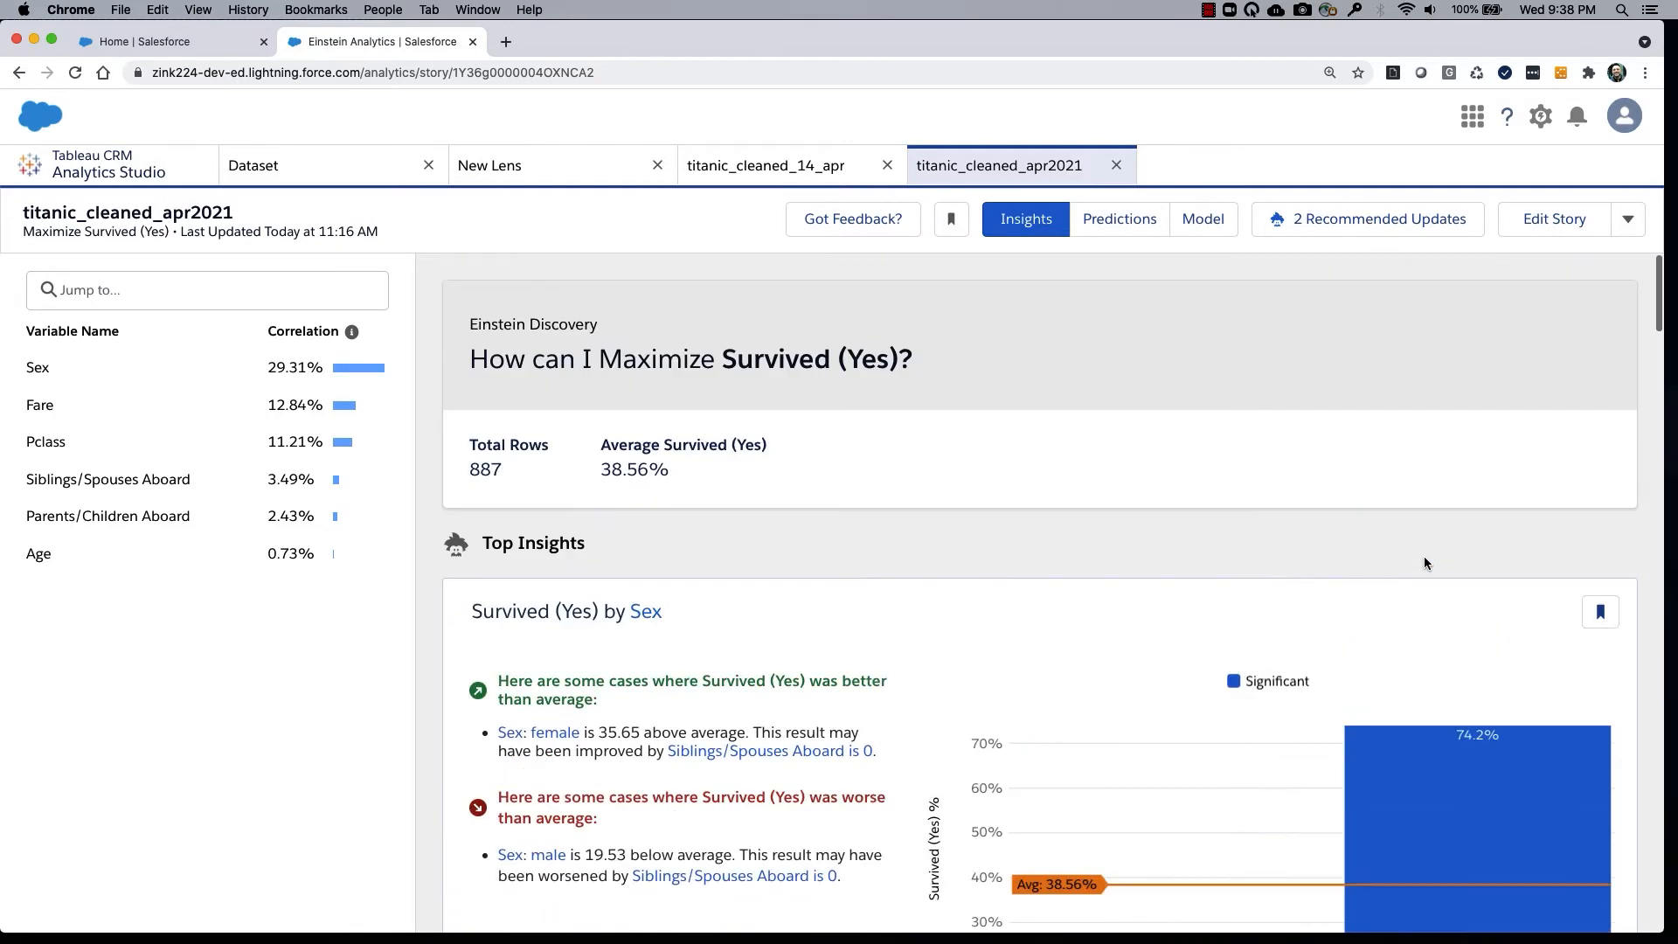
scroll(1424, 559, "down", 3)
left_click_drag(1393, 496, 953, 487)
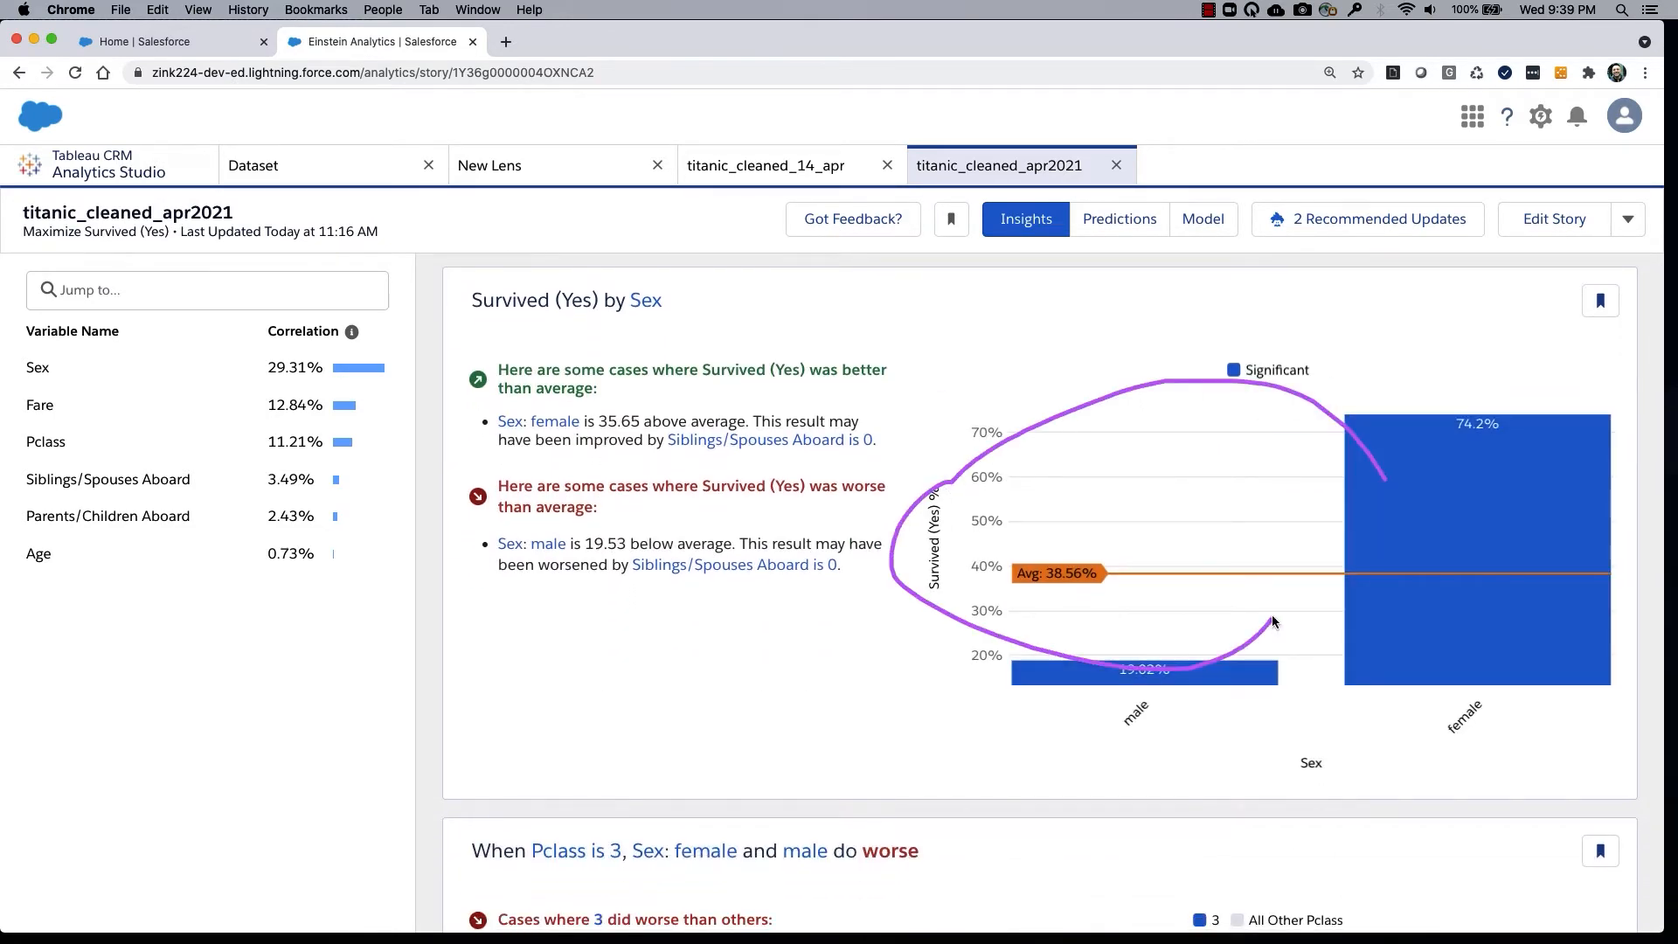
left_click_drag(28, 354, 3, 367)
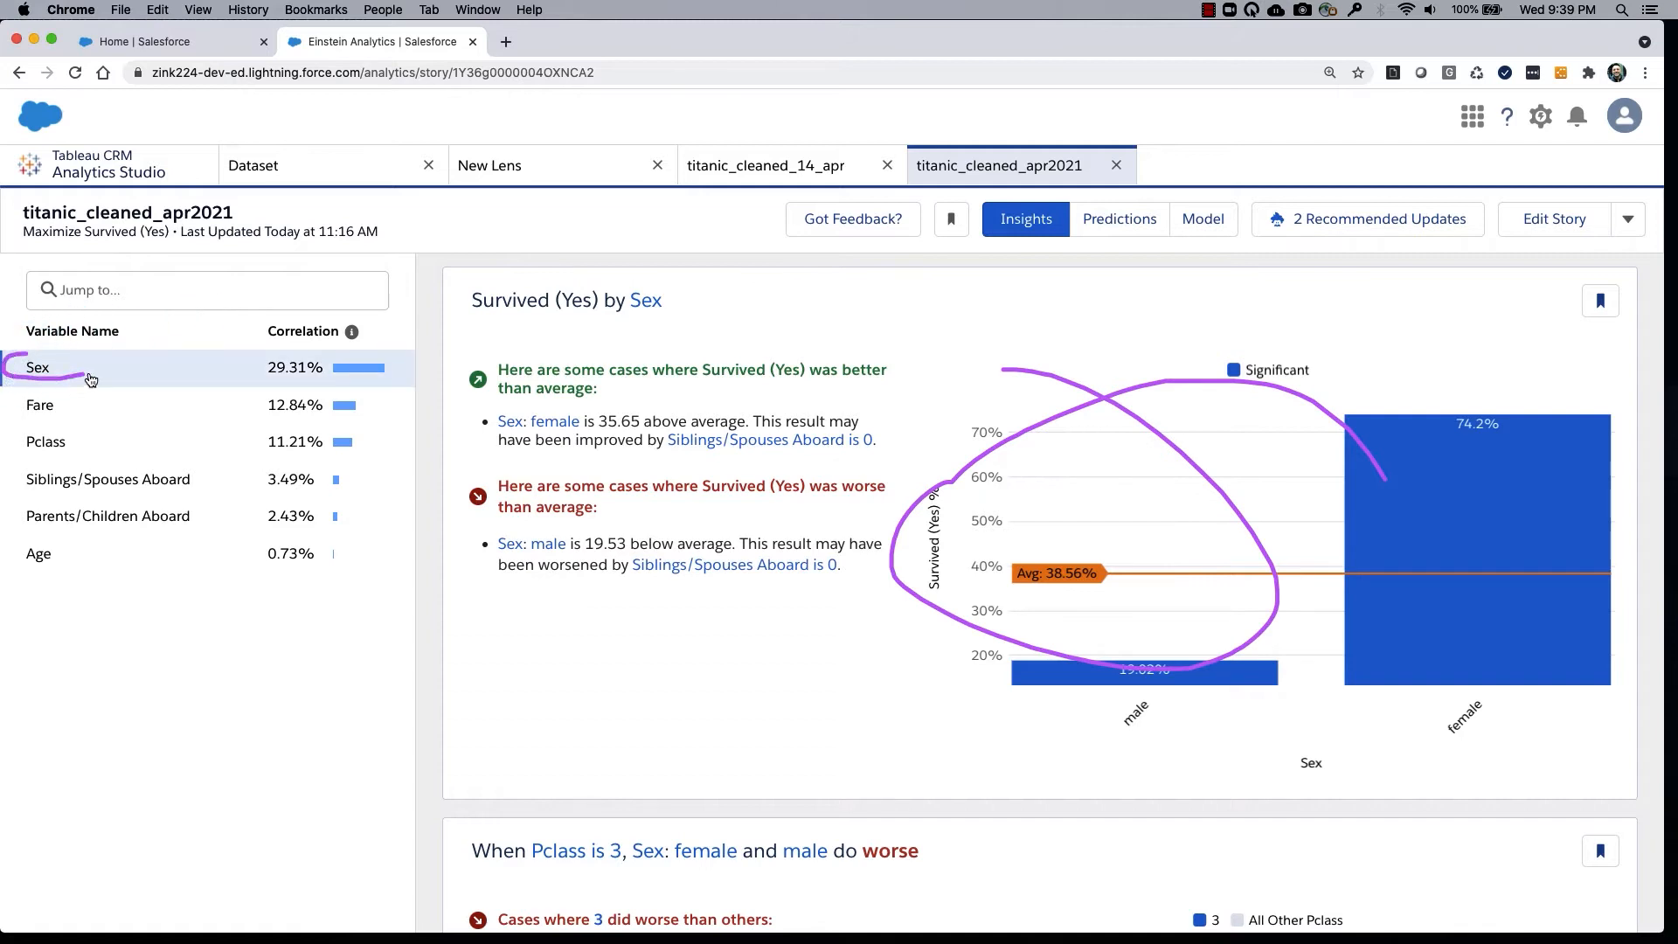
left_click_drag(218, 361, 213, 354)
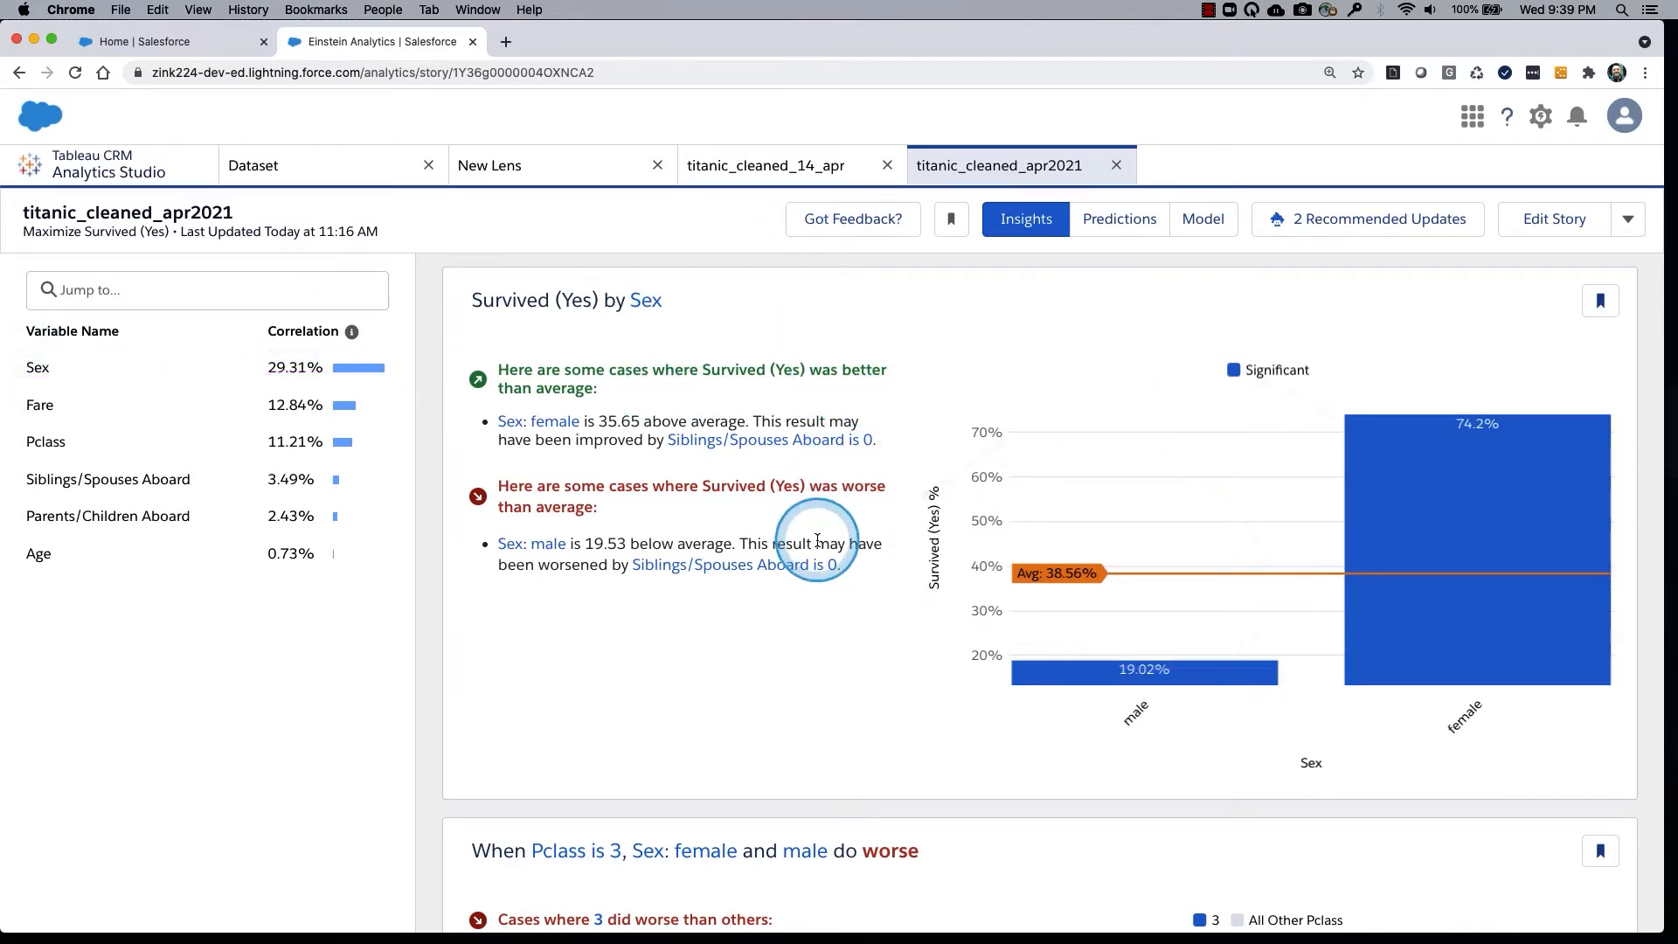
Compare the single-variable Sex insight with the insight that combines Pclass 3 with Sex, reading both titles.
scroll(685, 375, "down", 1)
left_click_drag(642, 327, 600, 271)
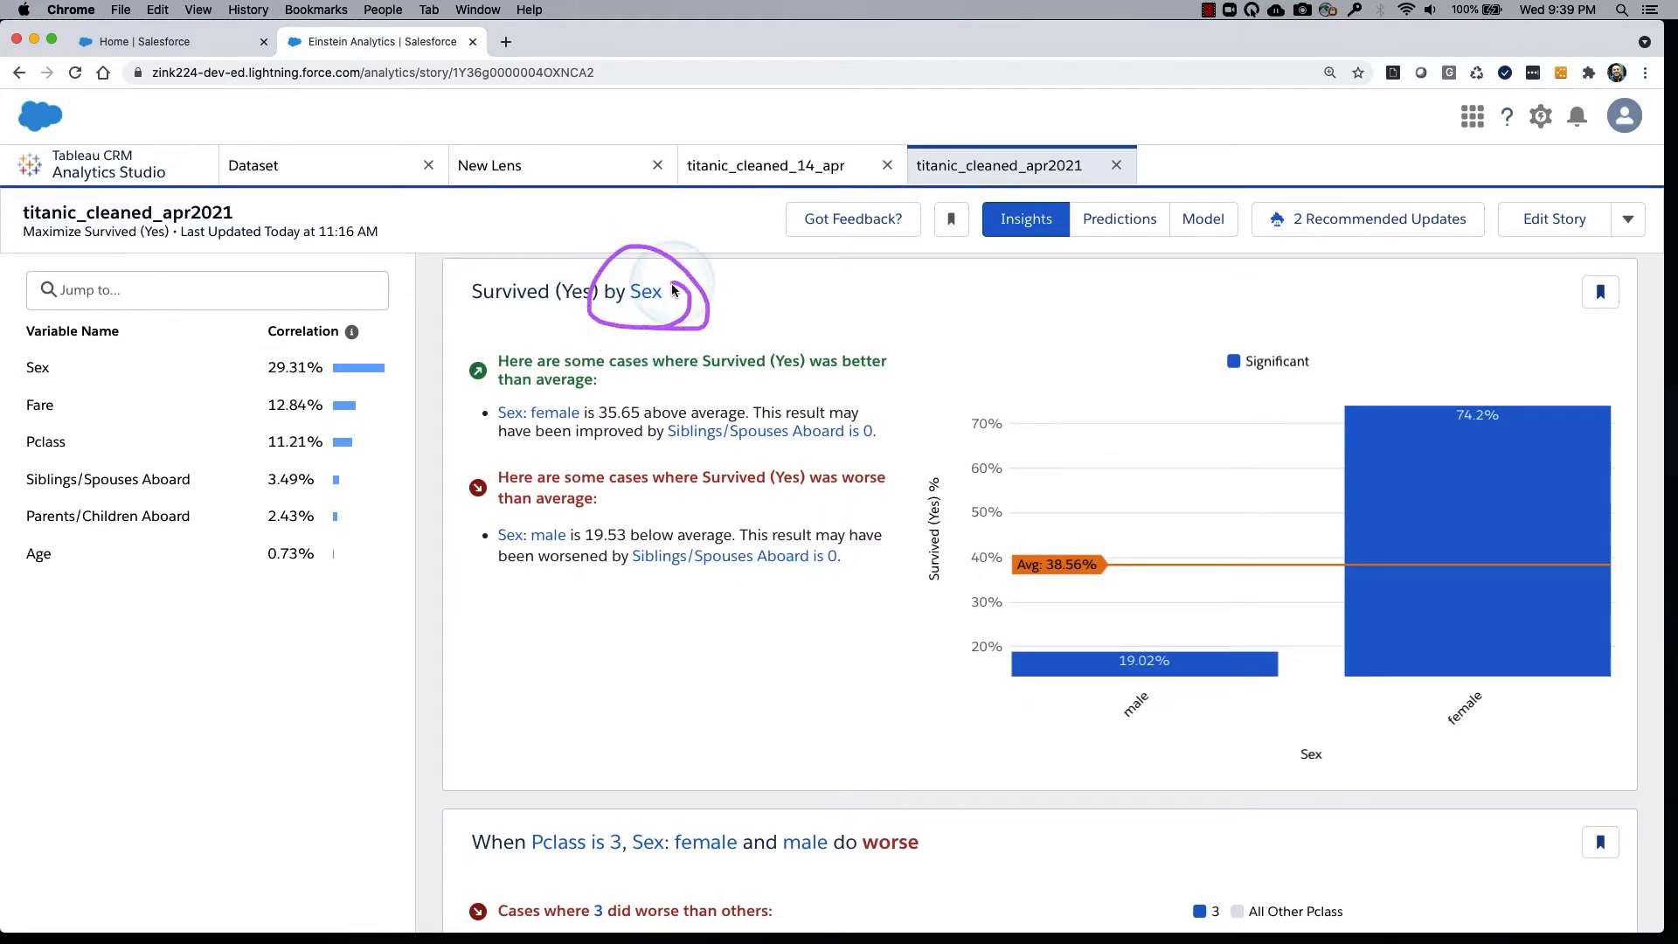
scroll(760, 537, "down", 3)
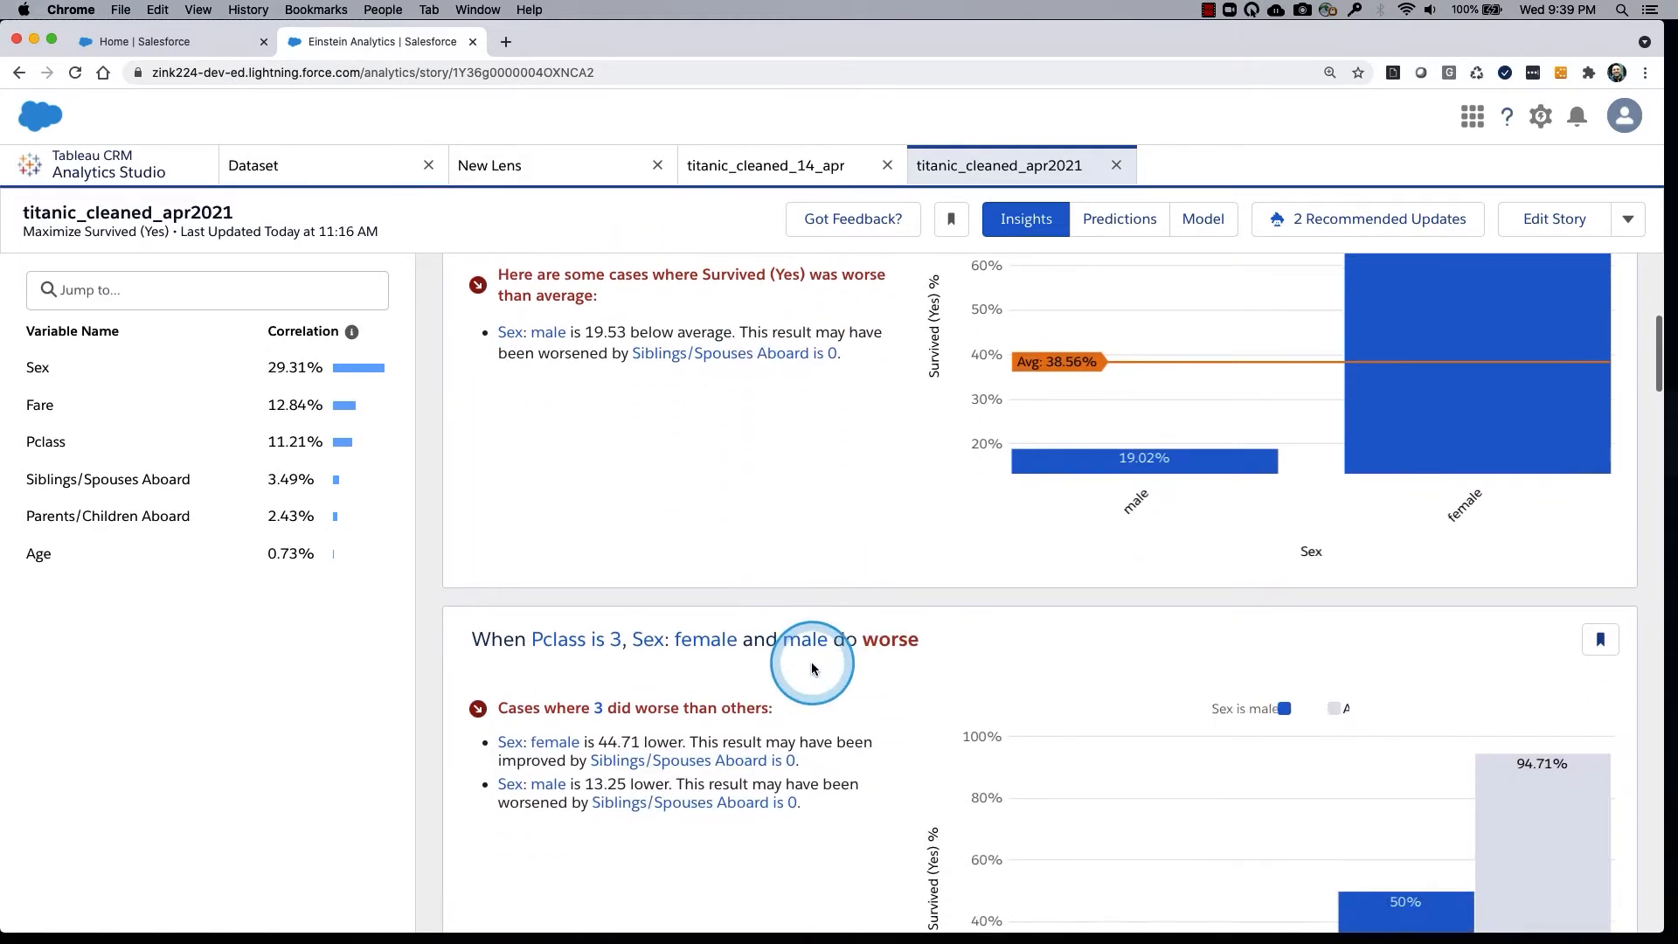
left_click_drag(763, 630, 789, 598)
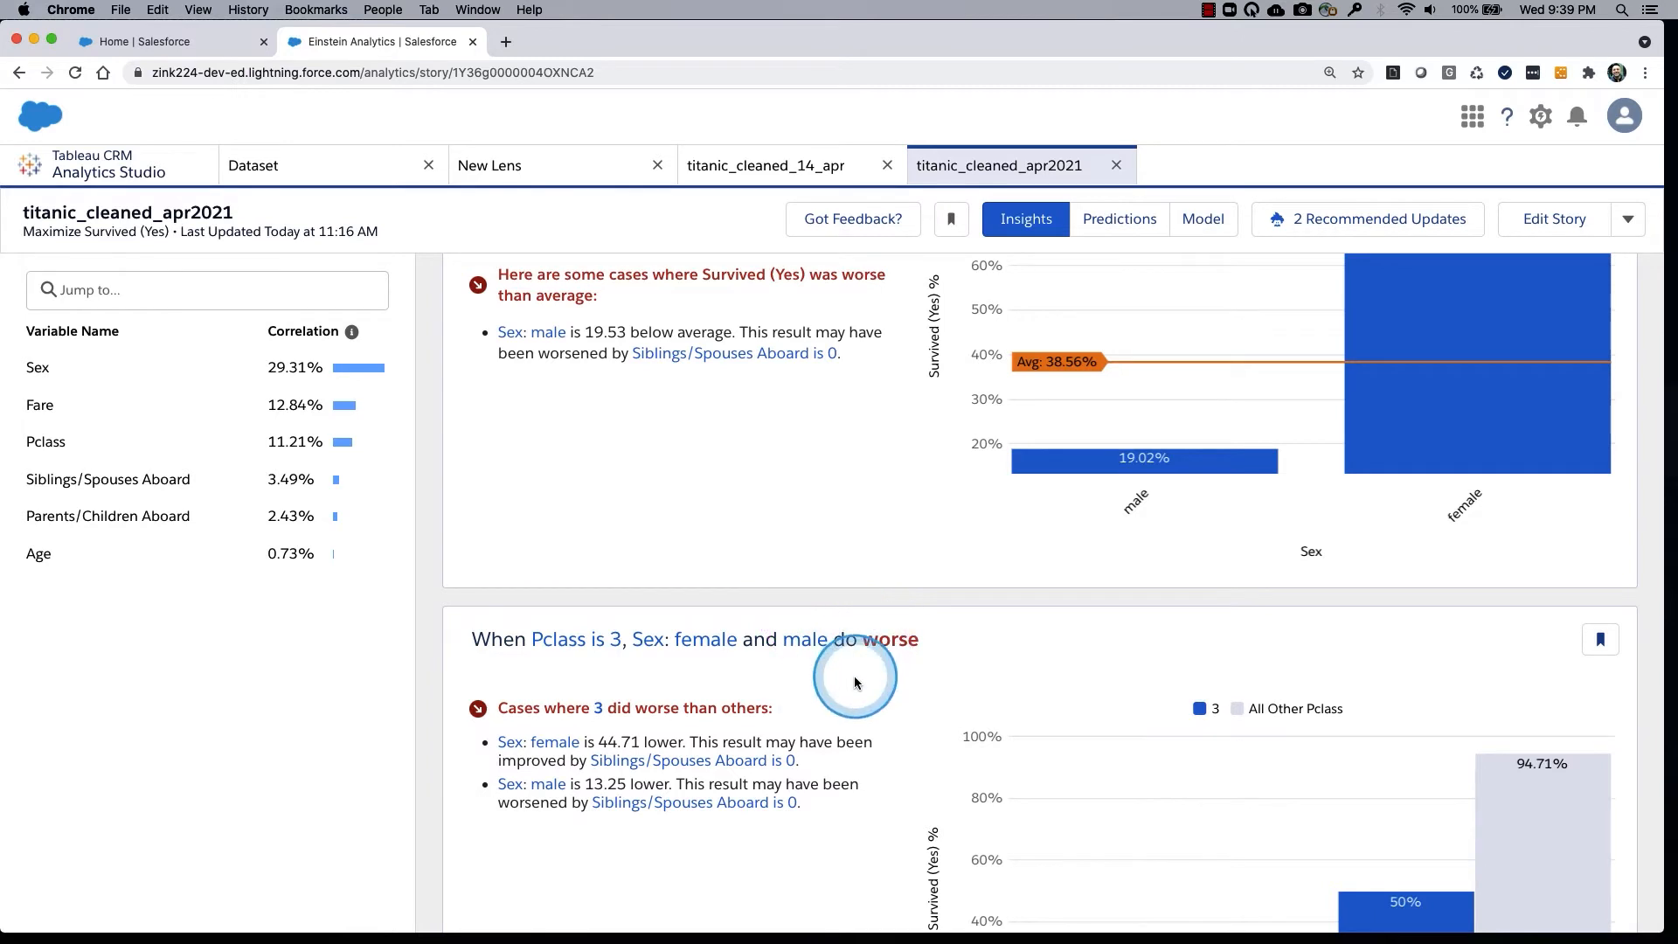
scroll(855, 682, "down", 2)
mouse_move(651, 505)
left_mouse_down()
mouse_move(622, 546)
mouse_move(752, 502)
left_mouse_up()
mouse_move(647, 503)
left_mouse_down()
mouse_move(629, 559)
mouse_move(616, 524)
left_mouse_up()
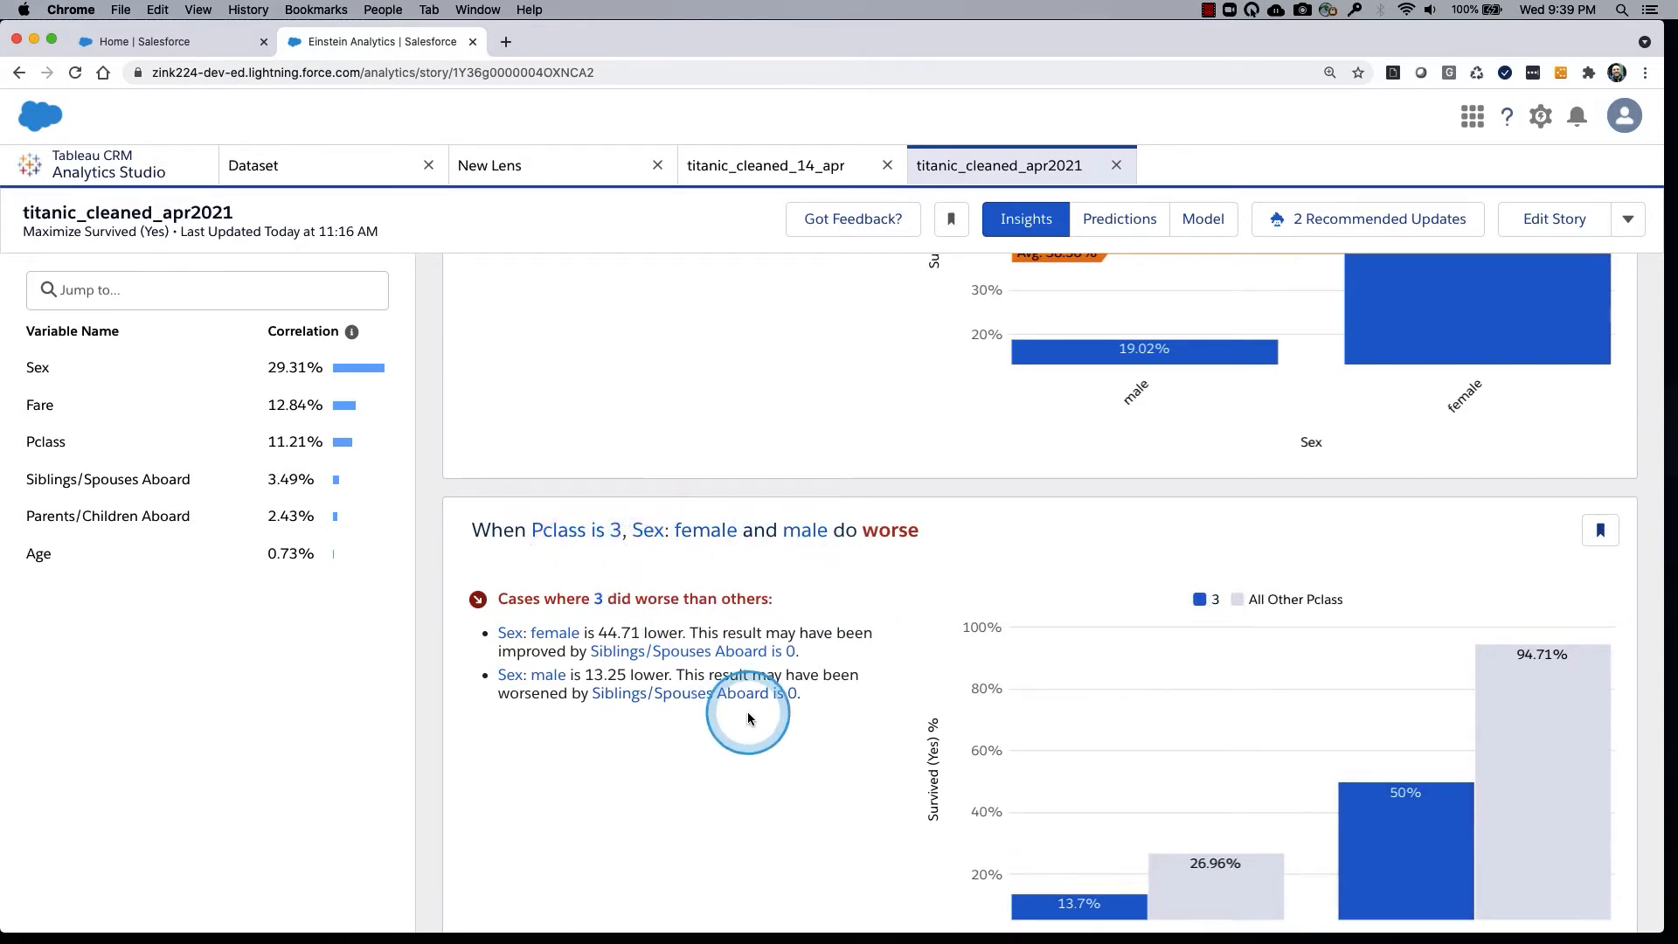
Inspect the survival details of male and female passengers in Pclass 3 against all other classes in the combined insight's chart.
scroll(748, 718, "down", 3)
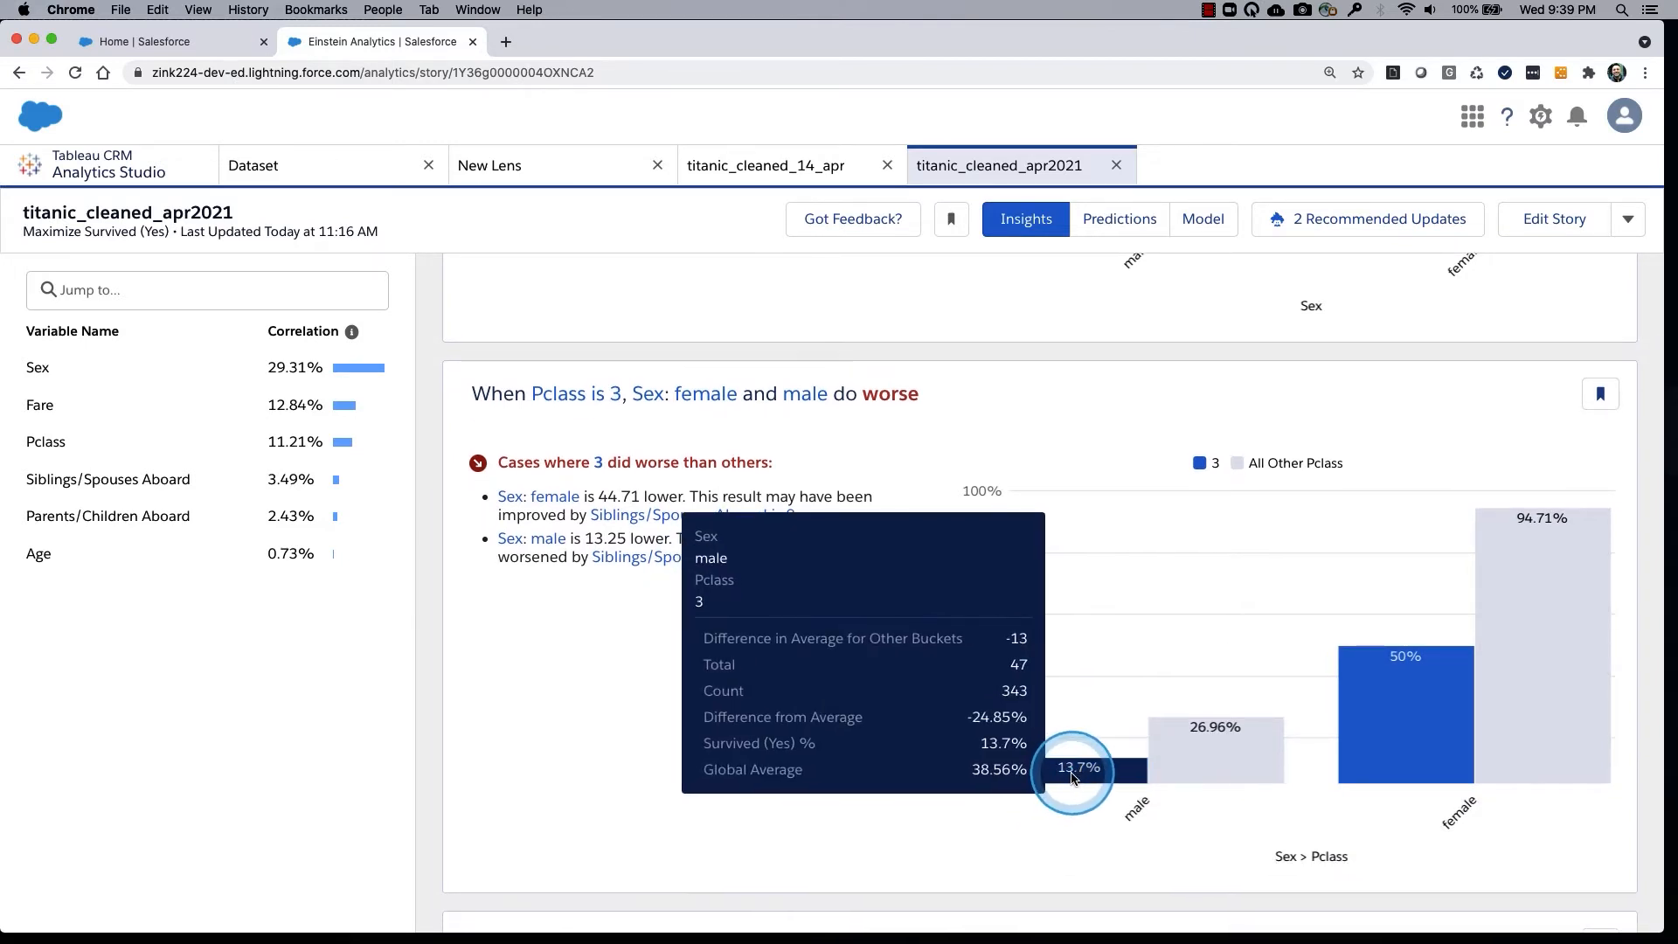
mouse_move(1193, 763)
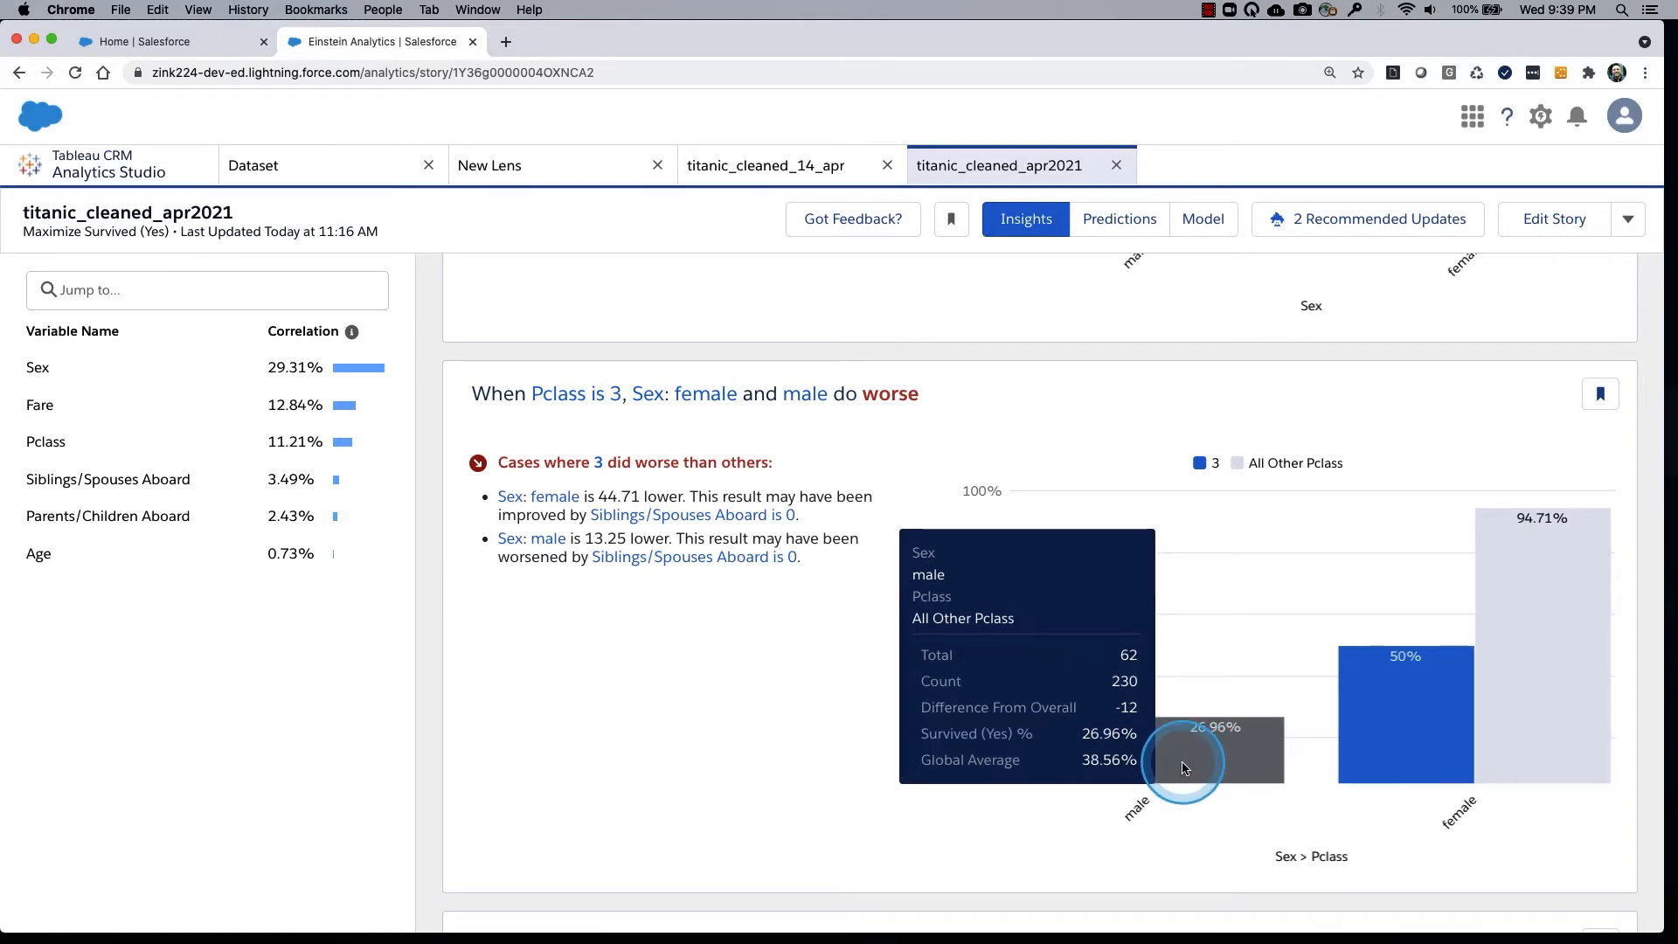
mouse_move(1088, 762)
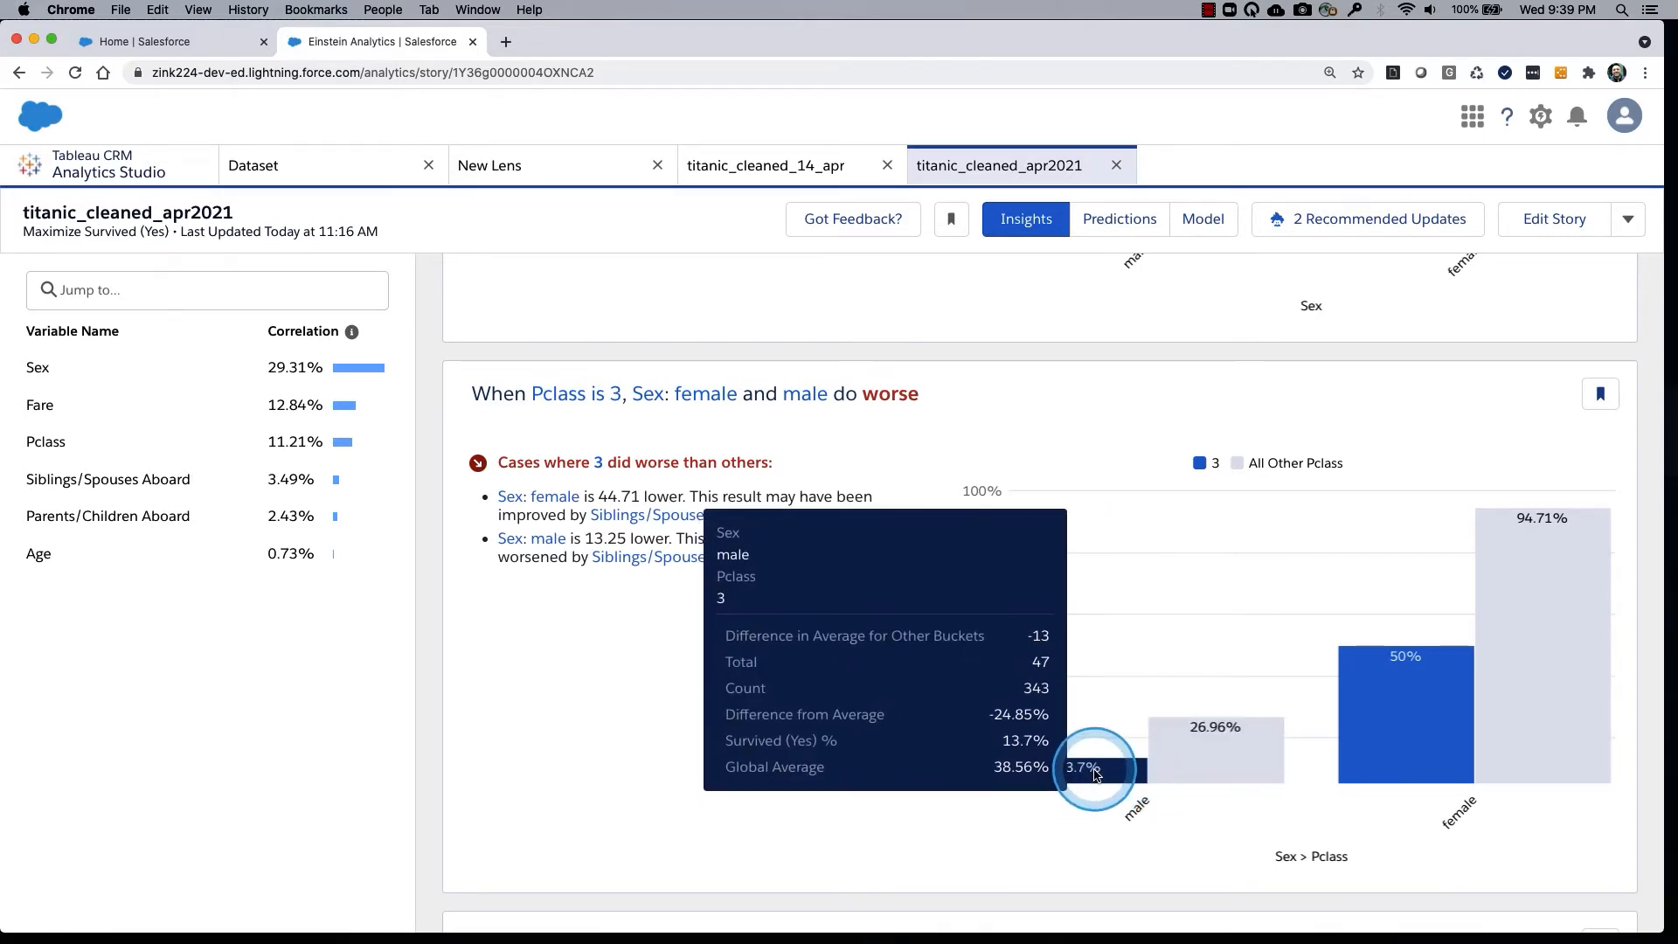
mouse_move(1538, 706)
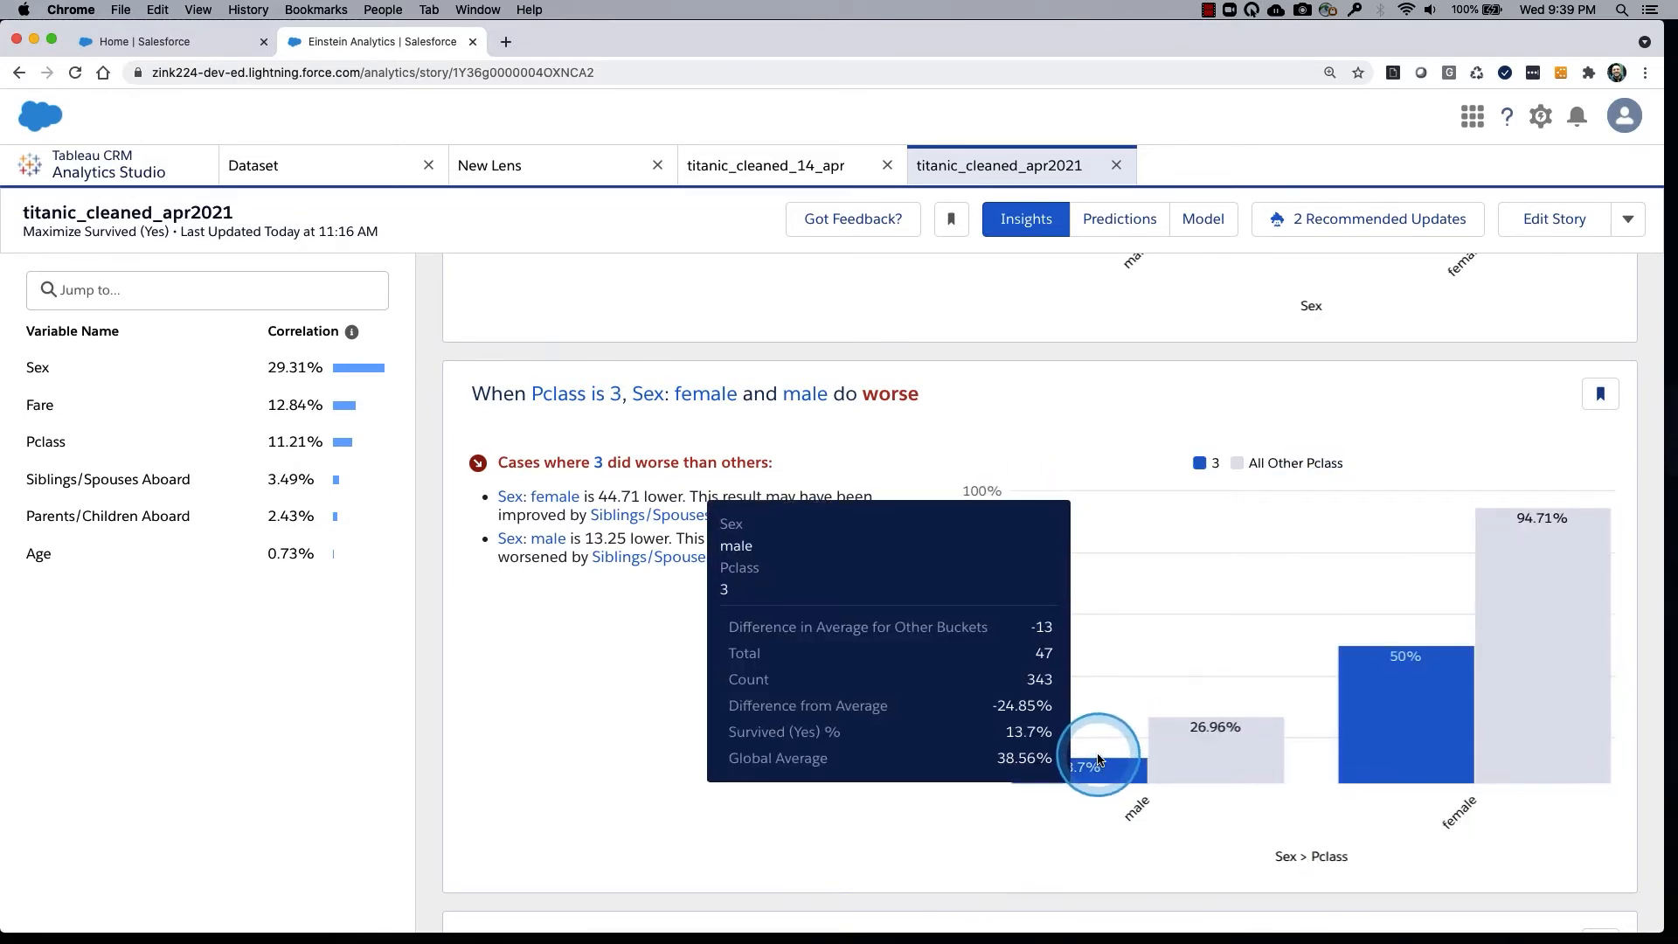
left_click_drag(1050, 747, 1122, 788)
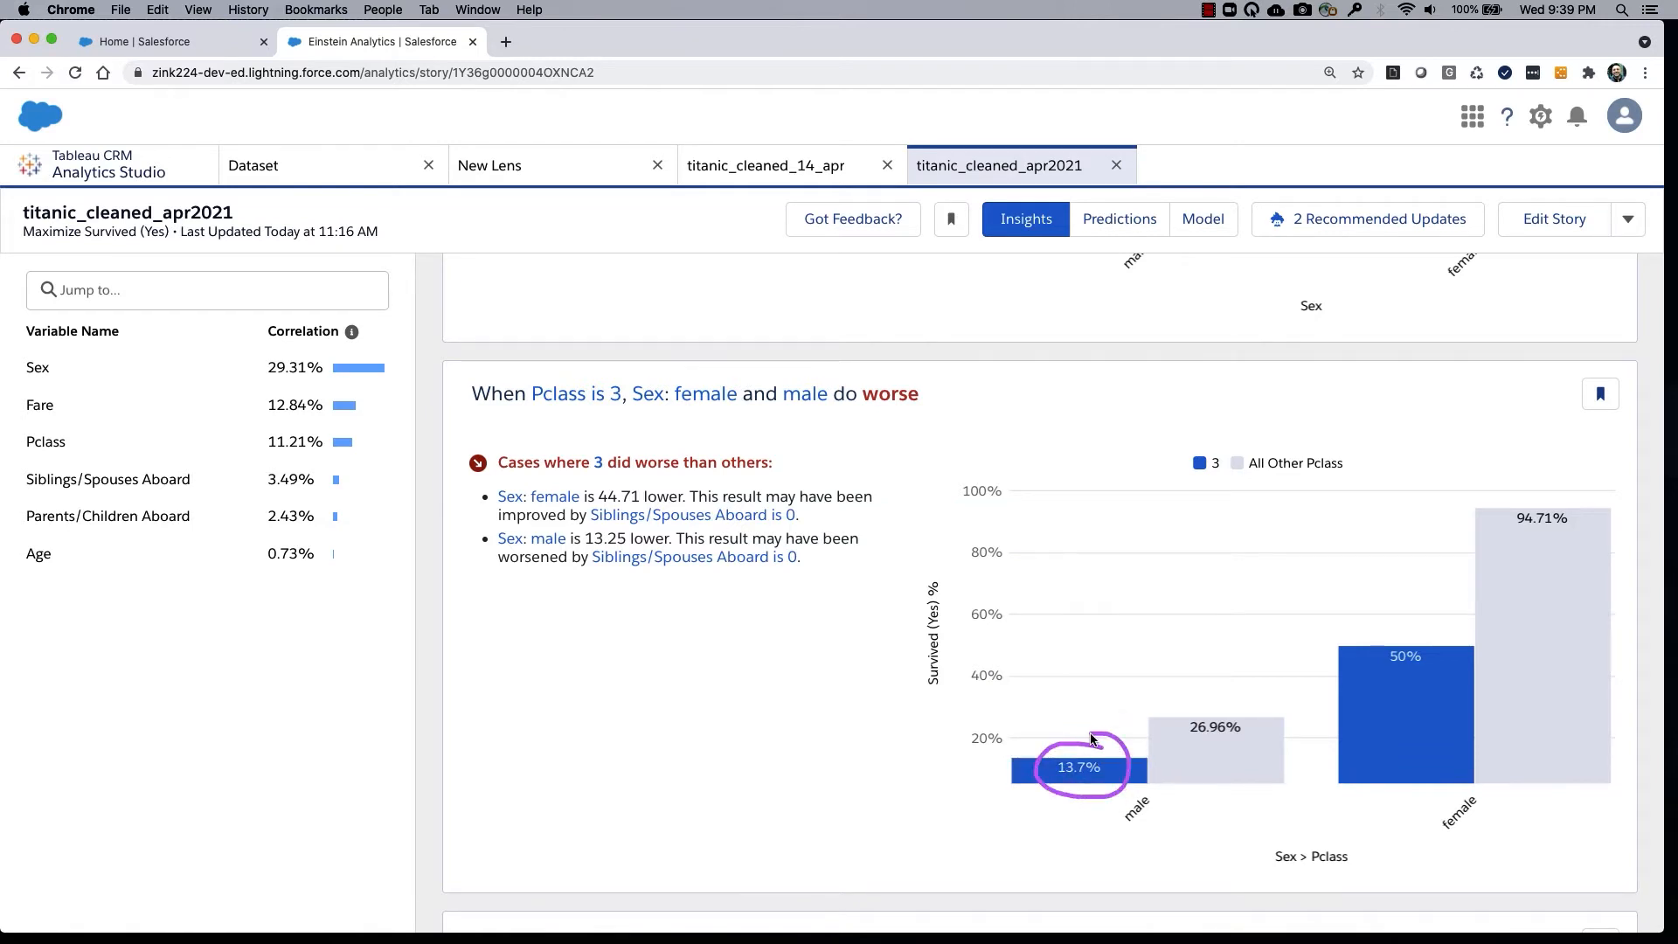
left_click(1207, 717)
left_click_drag(1242, 710, 1232, 705)
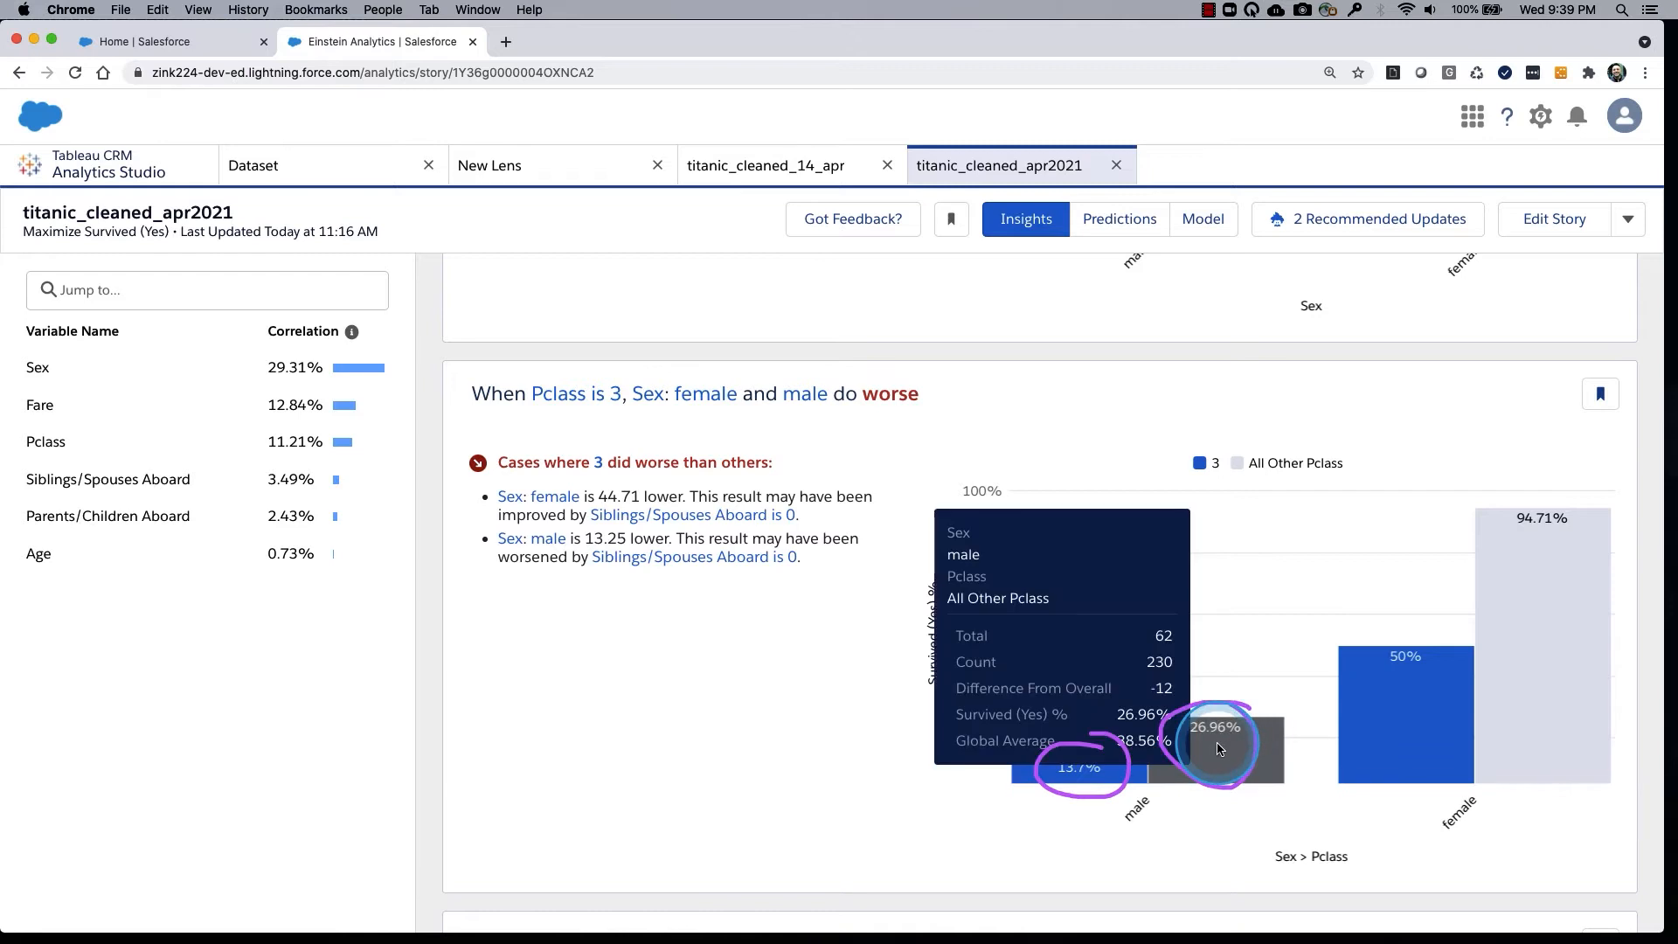
mouse_move(1451, 661)
left_mouse_down()
mouse_move(1384, 622)
mouse_move(1413, 787)
mouse_move(1455, 704)
left_mouse_up()
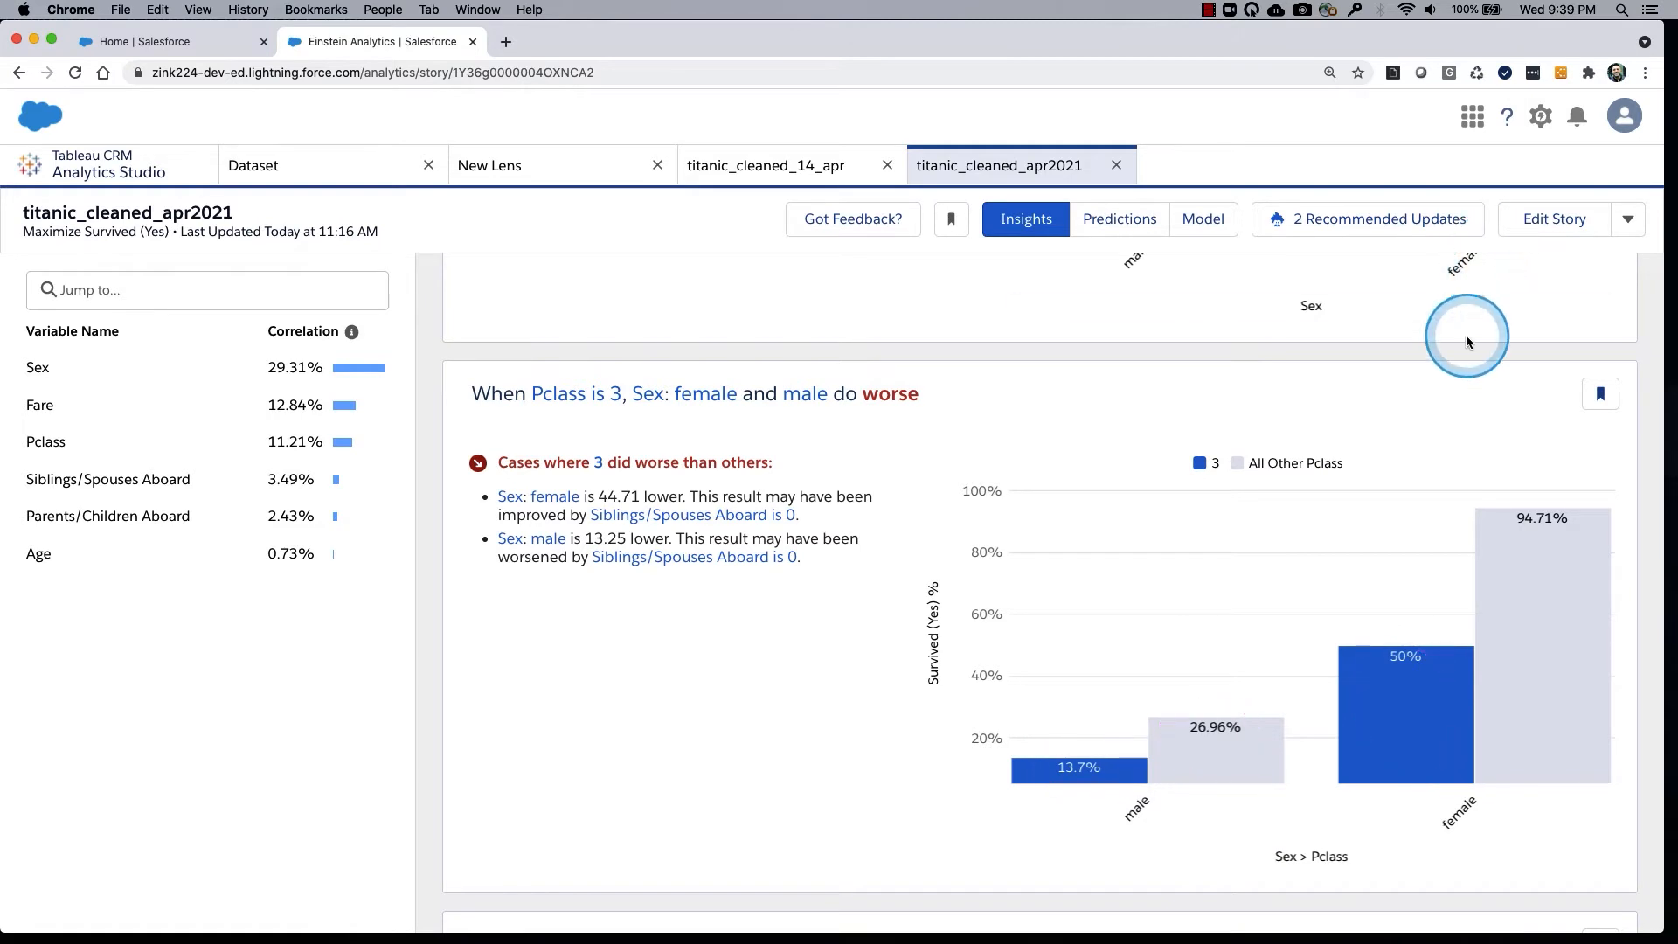
Go back to the Survived (Yes) by Sex chart and inspect the female bar's details.
scroll(1466, 334, "up", 10)
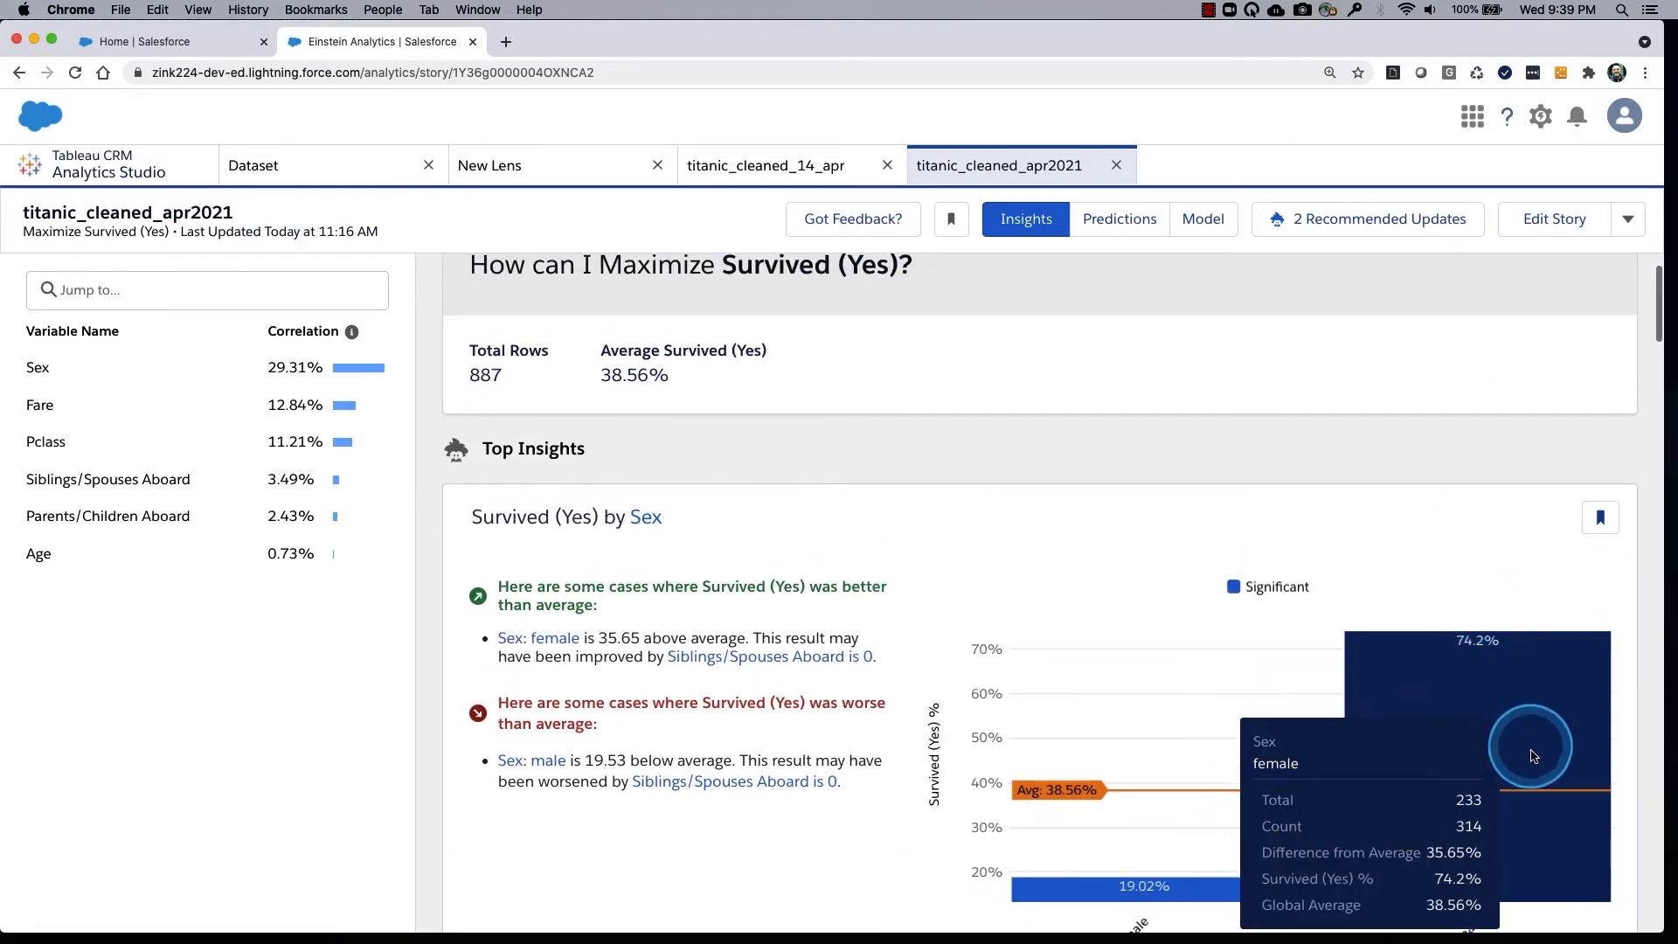
scroll(1531, 751, "down", 5)
scroll(1531, 755, "down", 8)
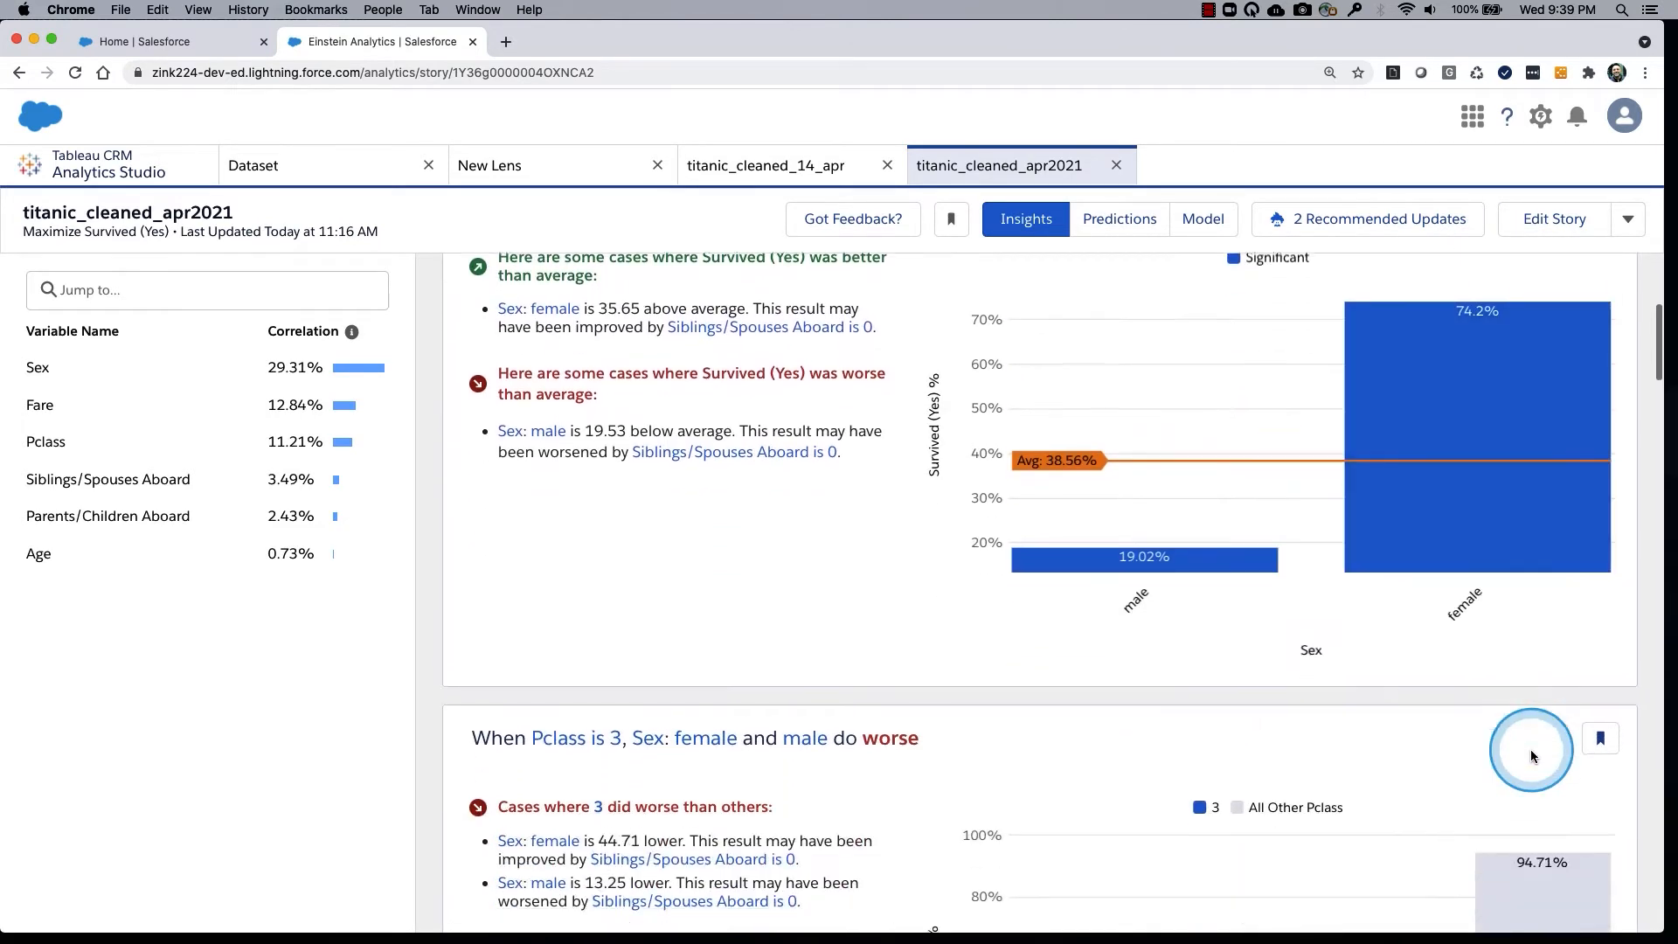
Inspect the female survival details for all other classes in the Pclass 3 chart and review the Pclass 2 with Sex insight.
mouse_move(1506, 667)
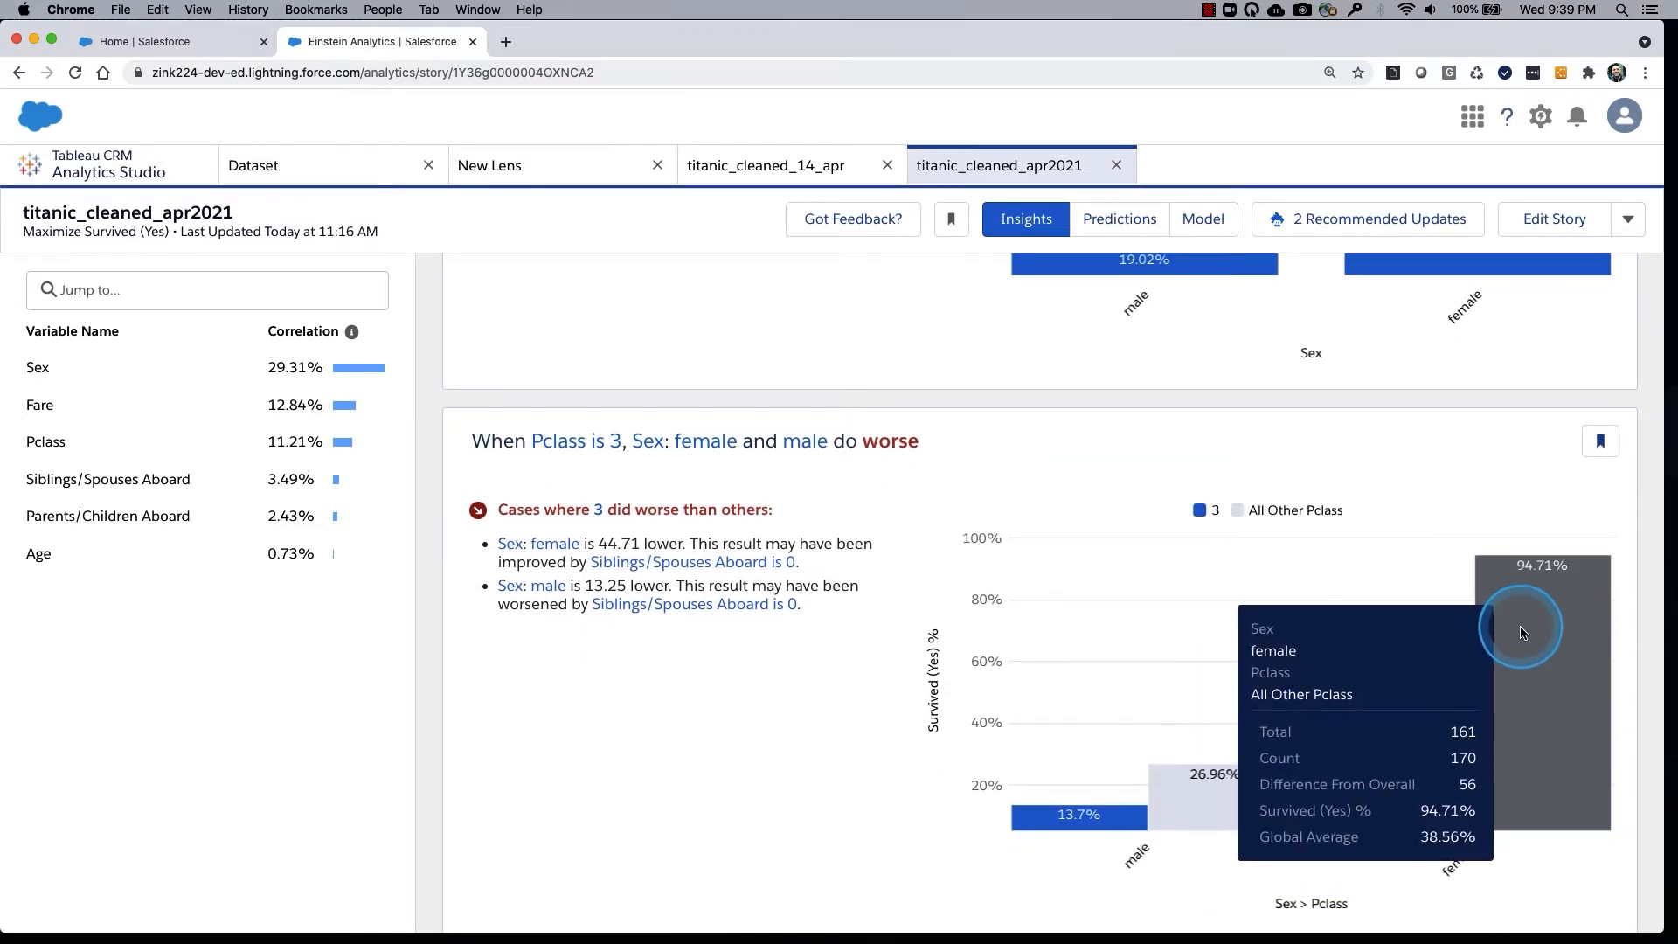
scroll(1440, 669, "down", 6)
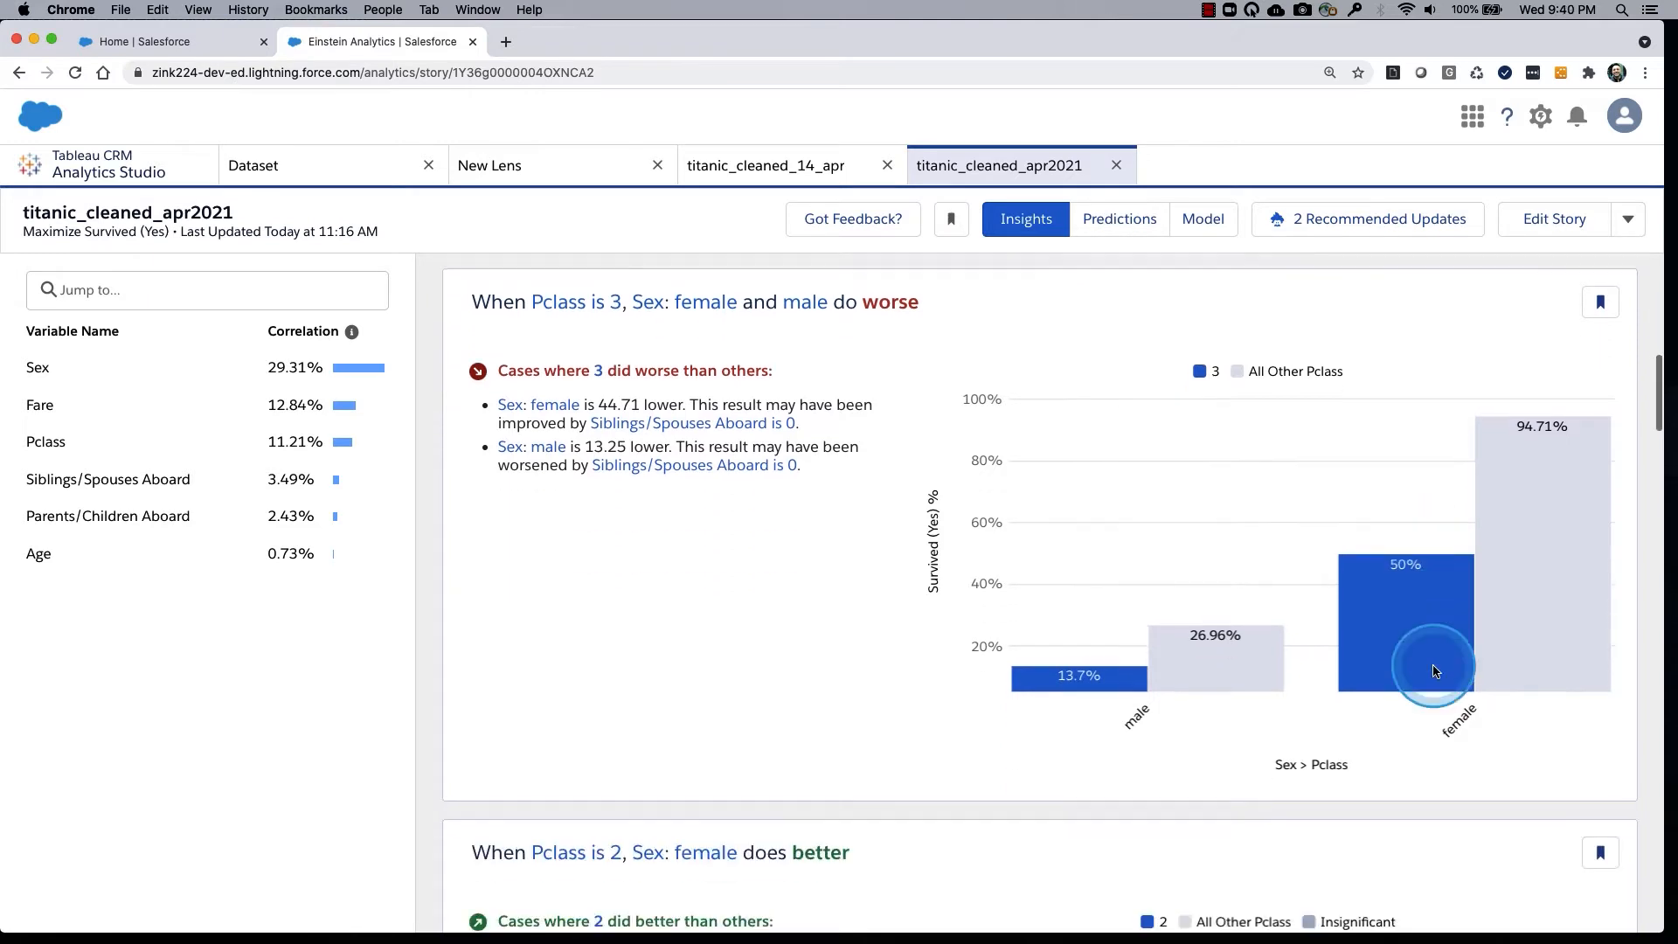
scroll(1433, 672, "down", 2)
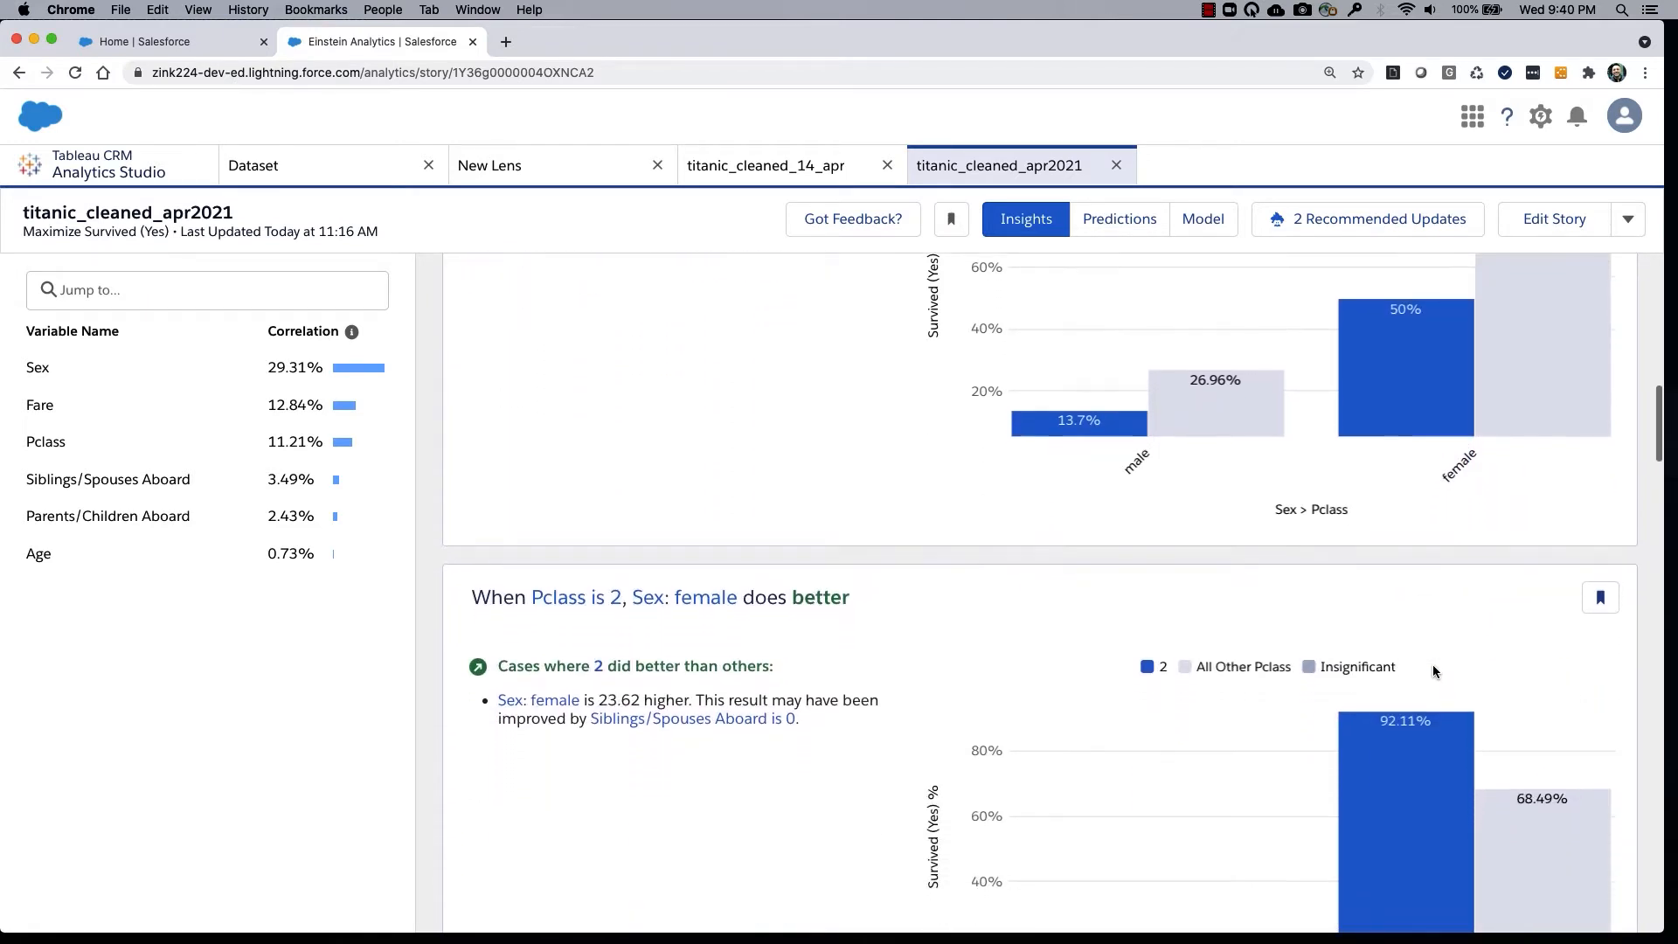
scroll(1434, 671, "down", 2)
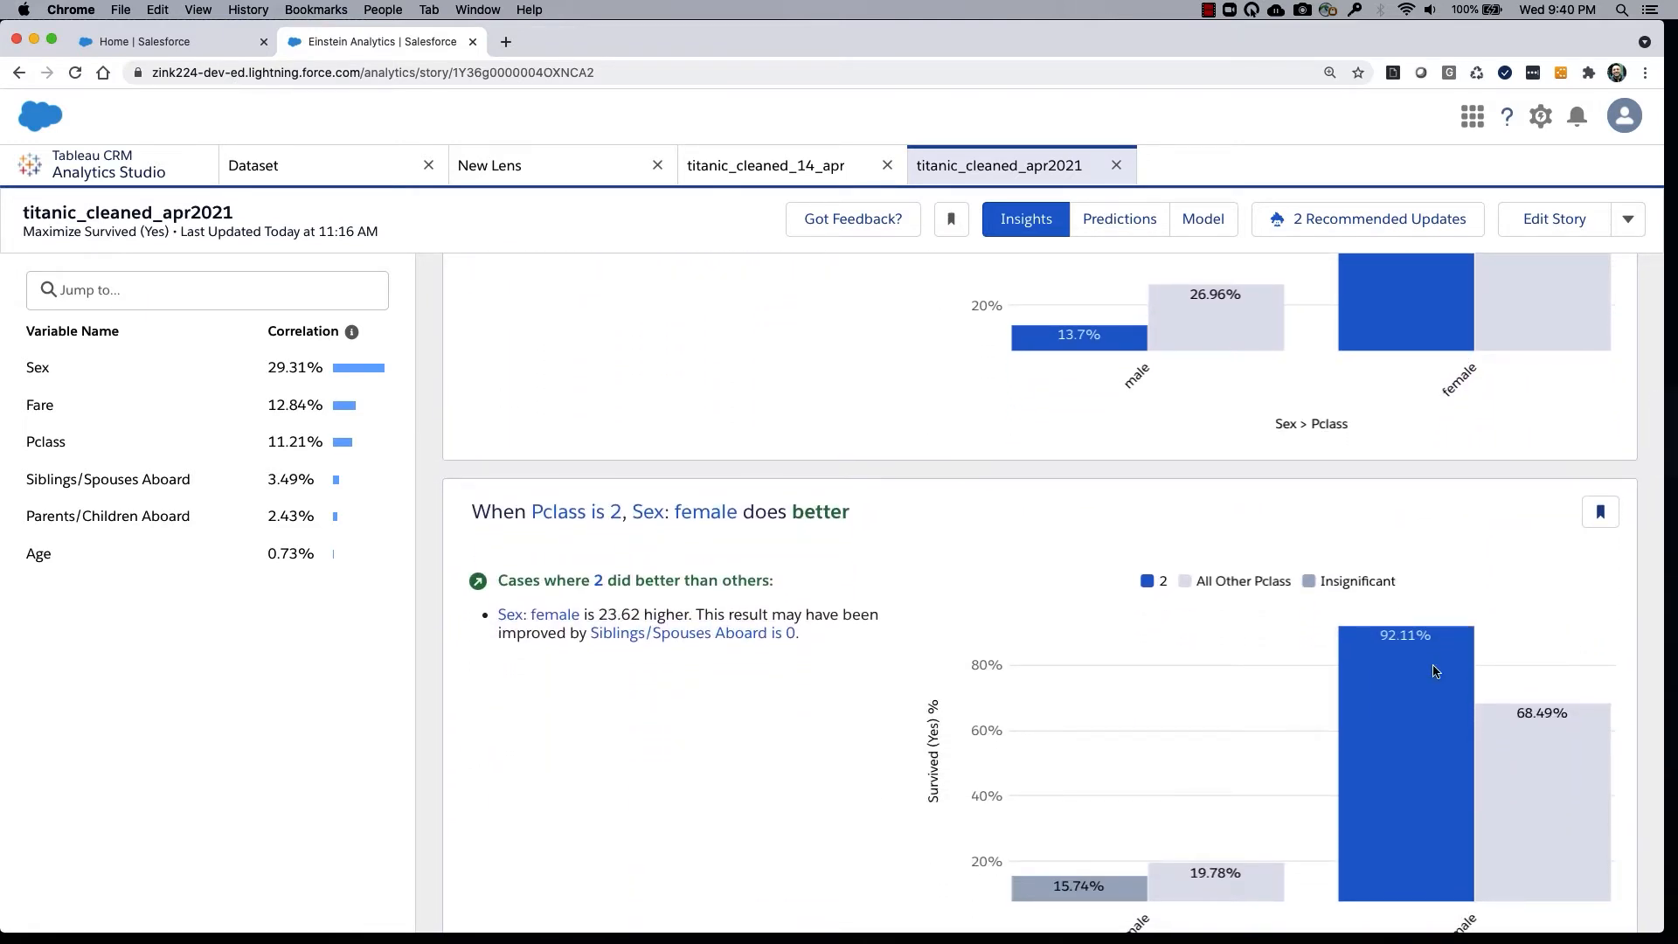
left_click(1268, 652)
scroll(1318, 722, "down", 3)
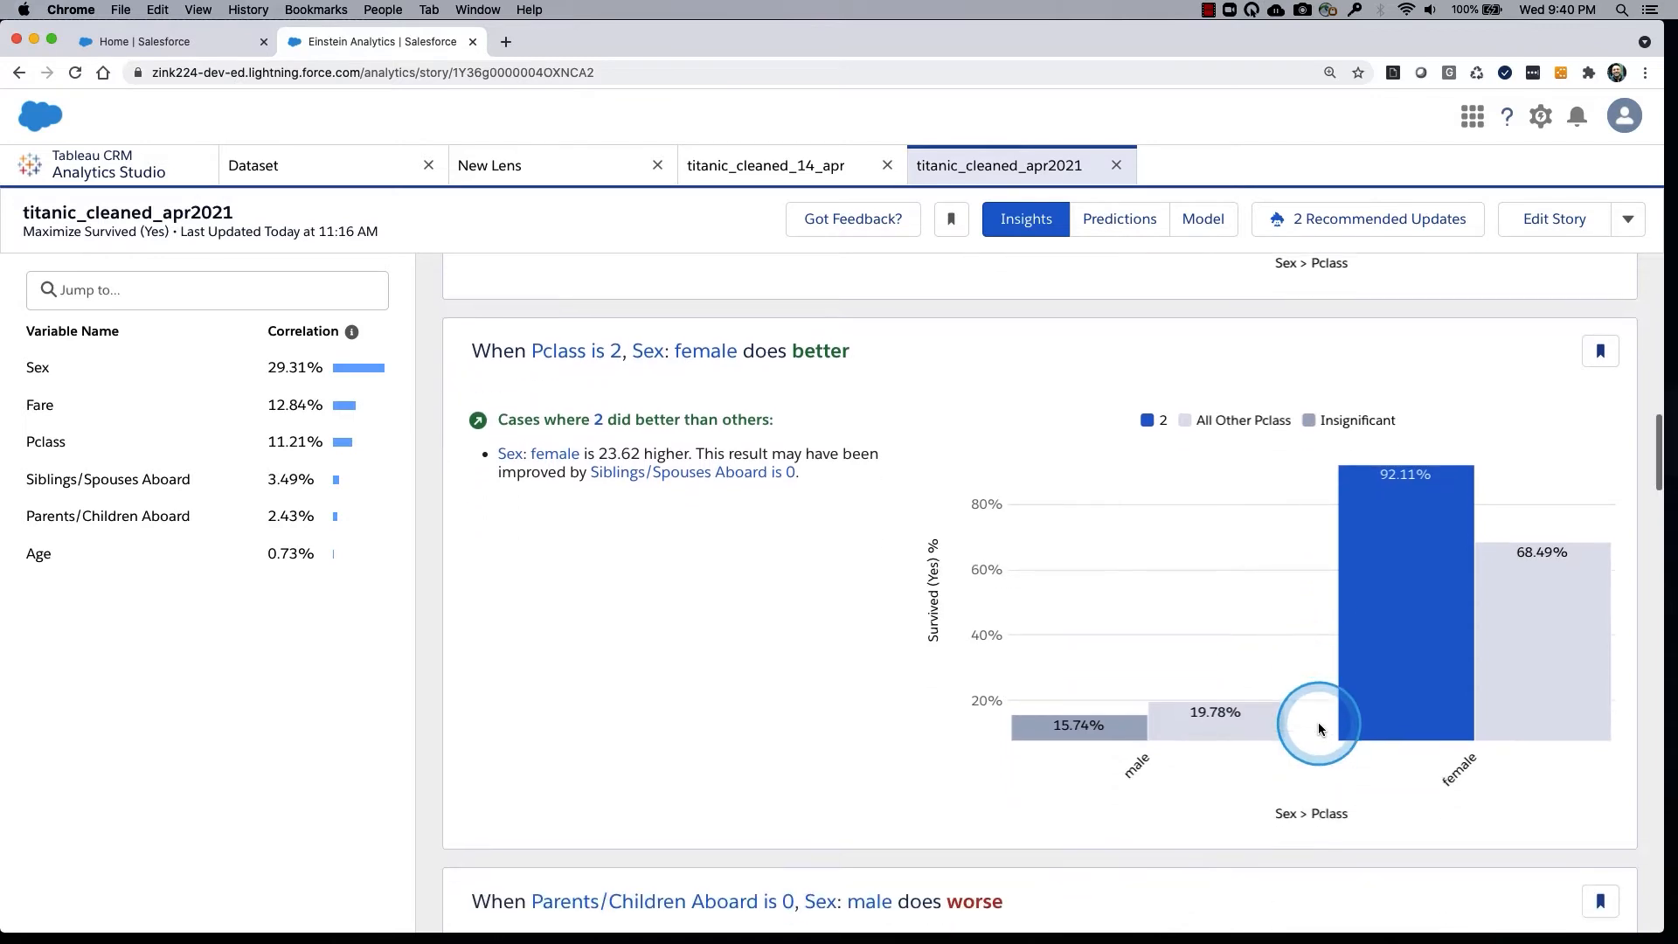
Return to the Pclass 3 with Sex insight and read the cases where class 3 did worse than others.
scroll(1294, 719, "up", 3)
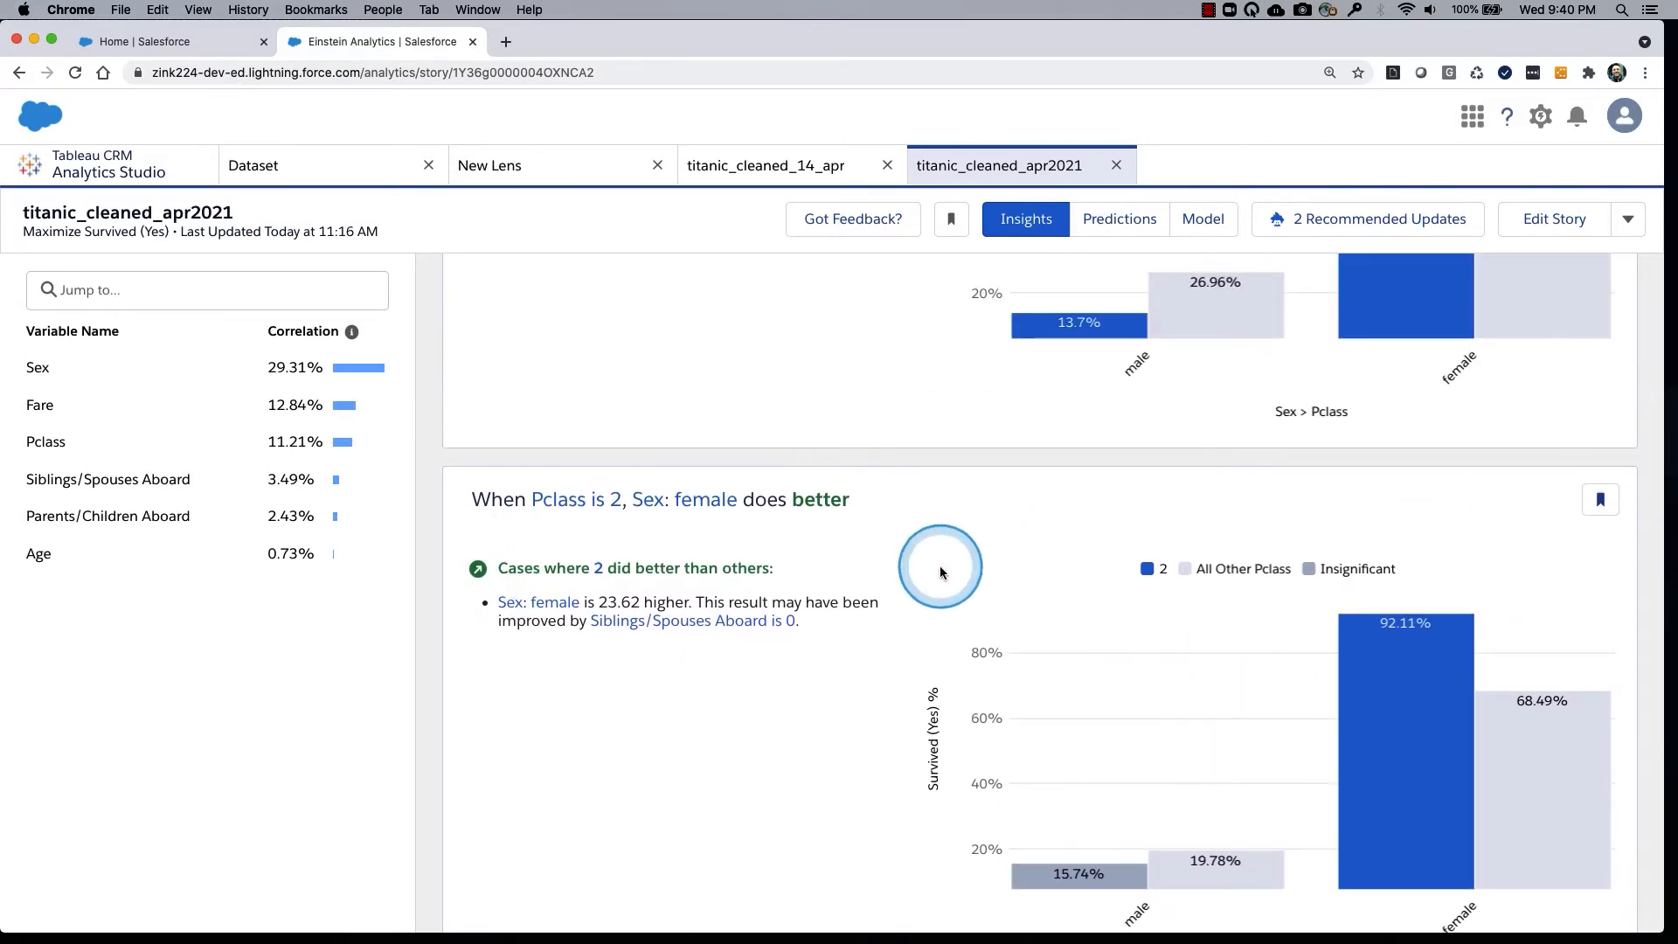
scroll(941, 564, "up", 10)
scroll(1133, 627, "down", 3)
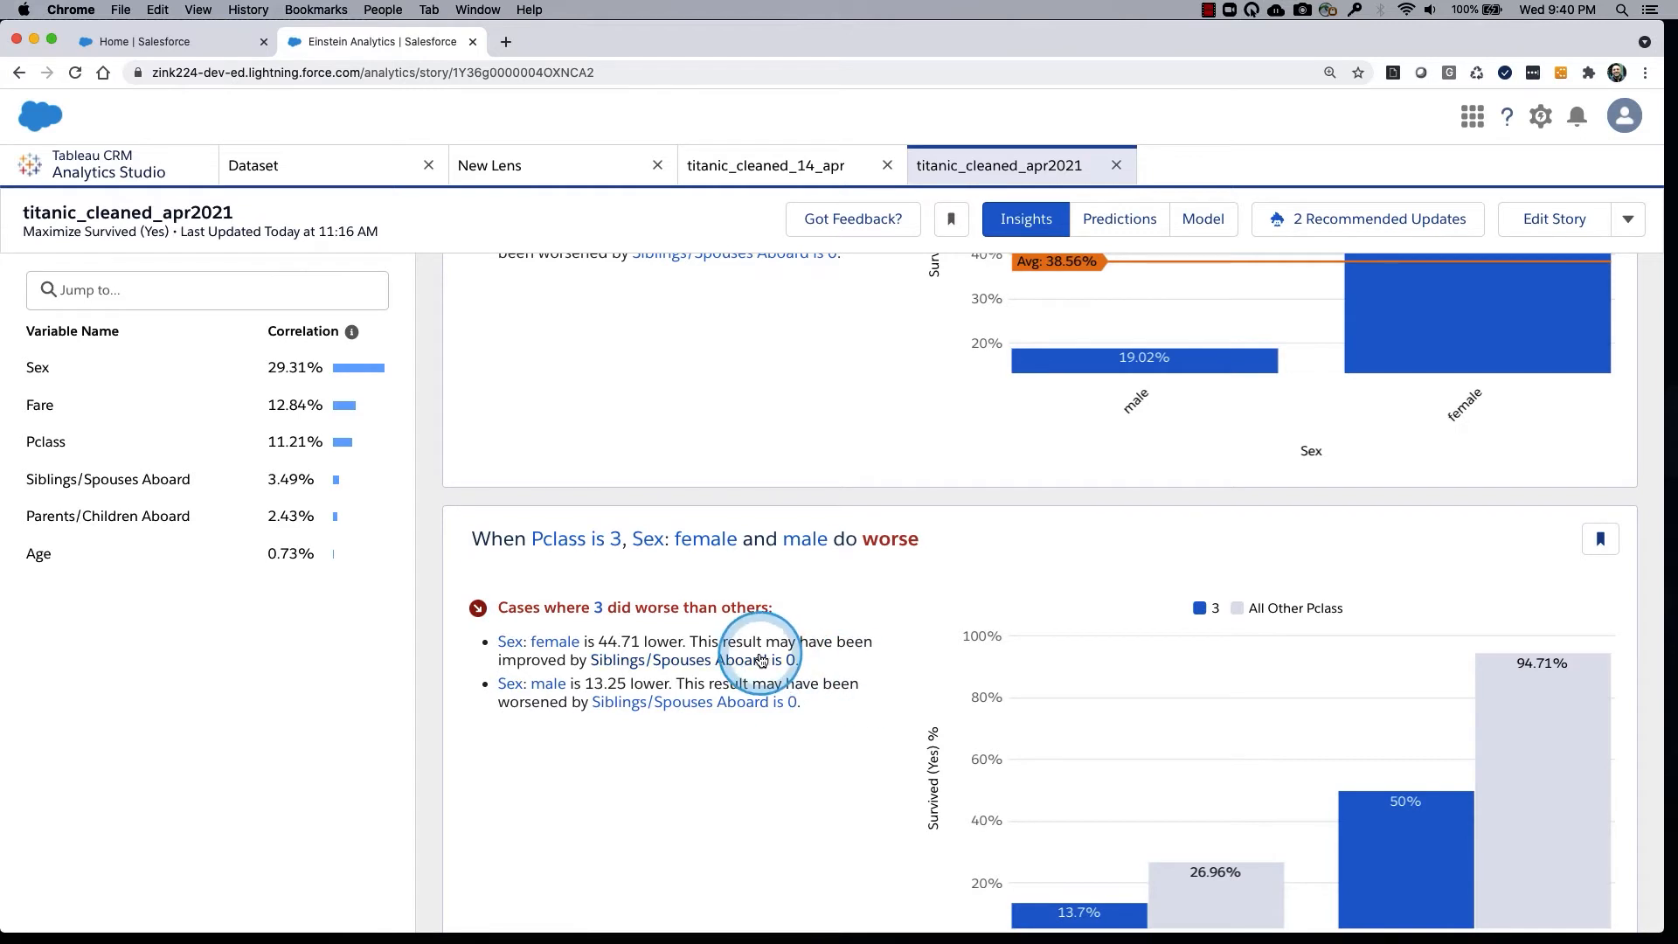
scroll(865, 694, "down", 5)
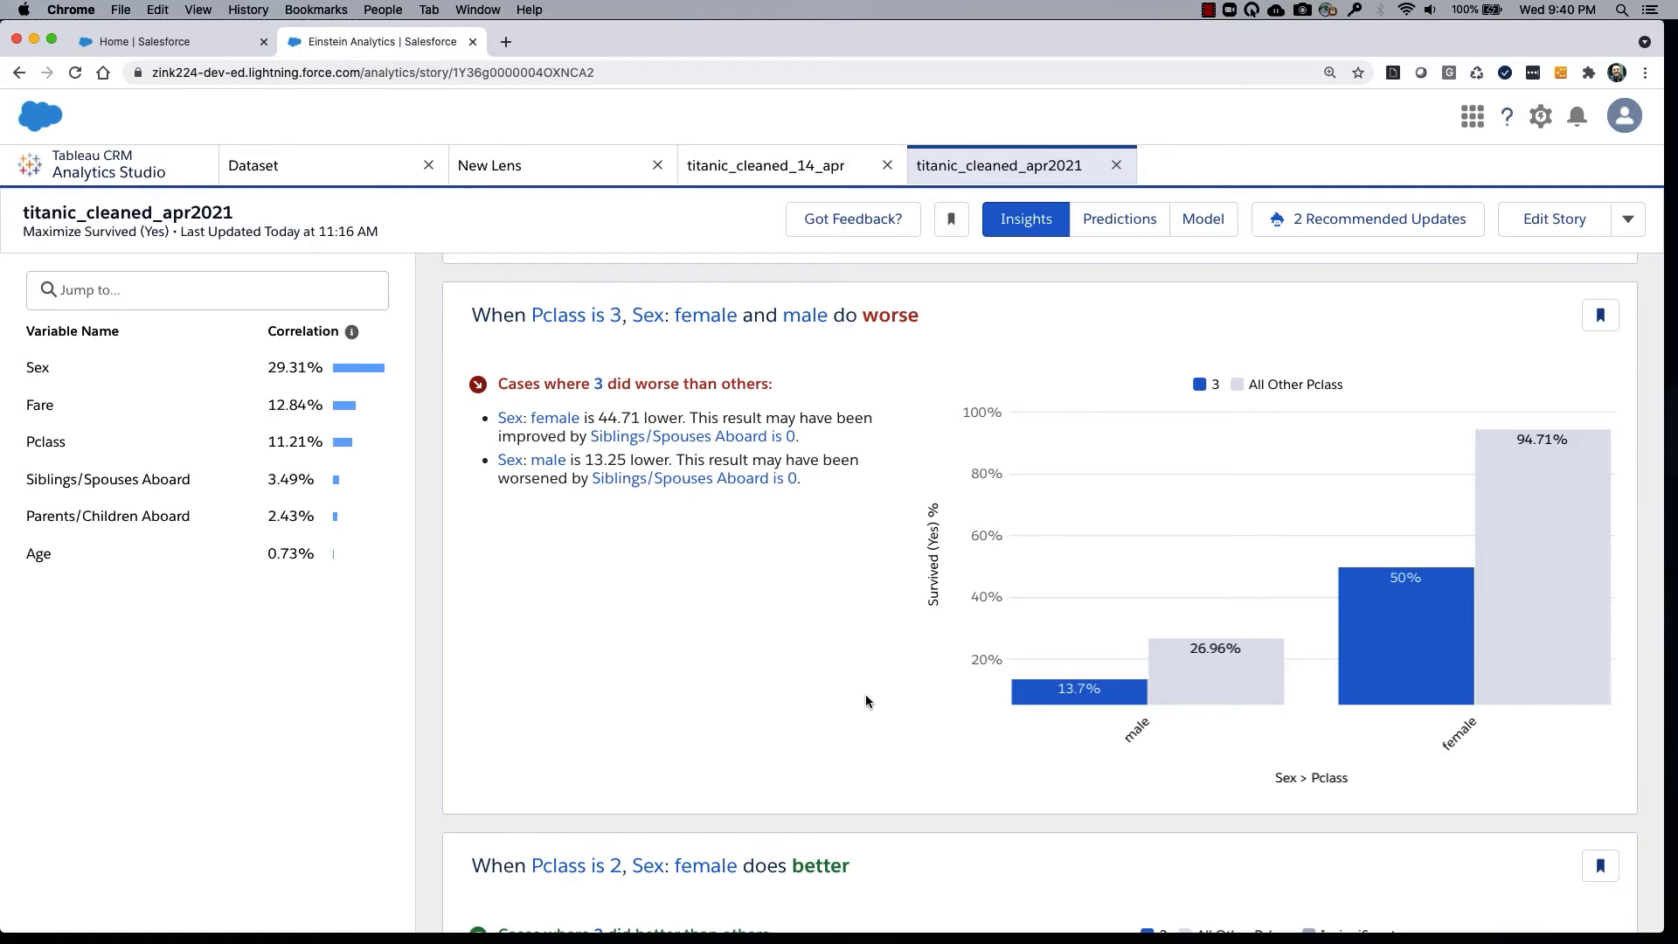
Compare the Survived (Yes) by Sex top insight with the Pclass 3 with Sex insight below it.
scroll(865, 693, "up", 13)
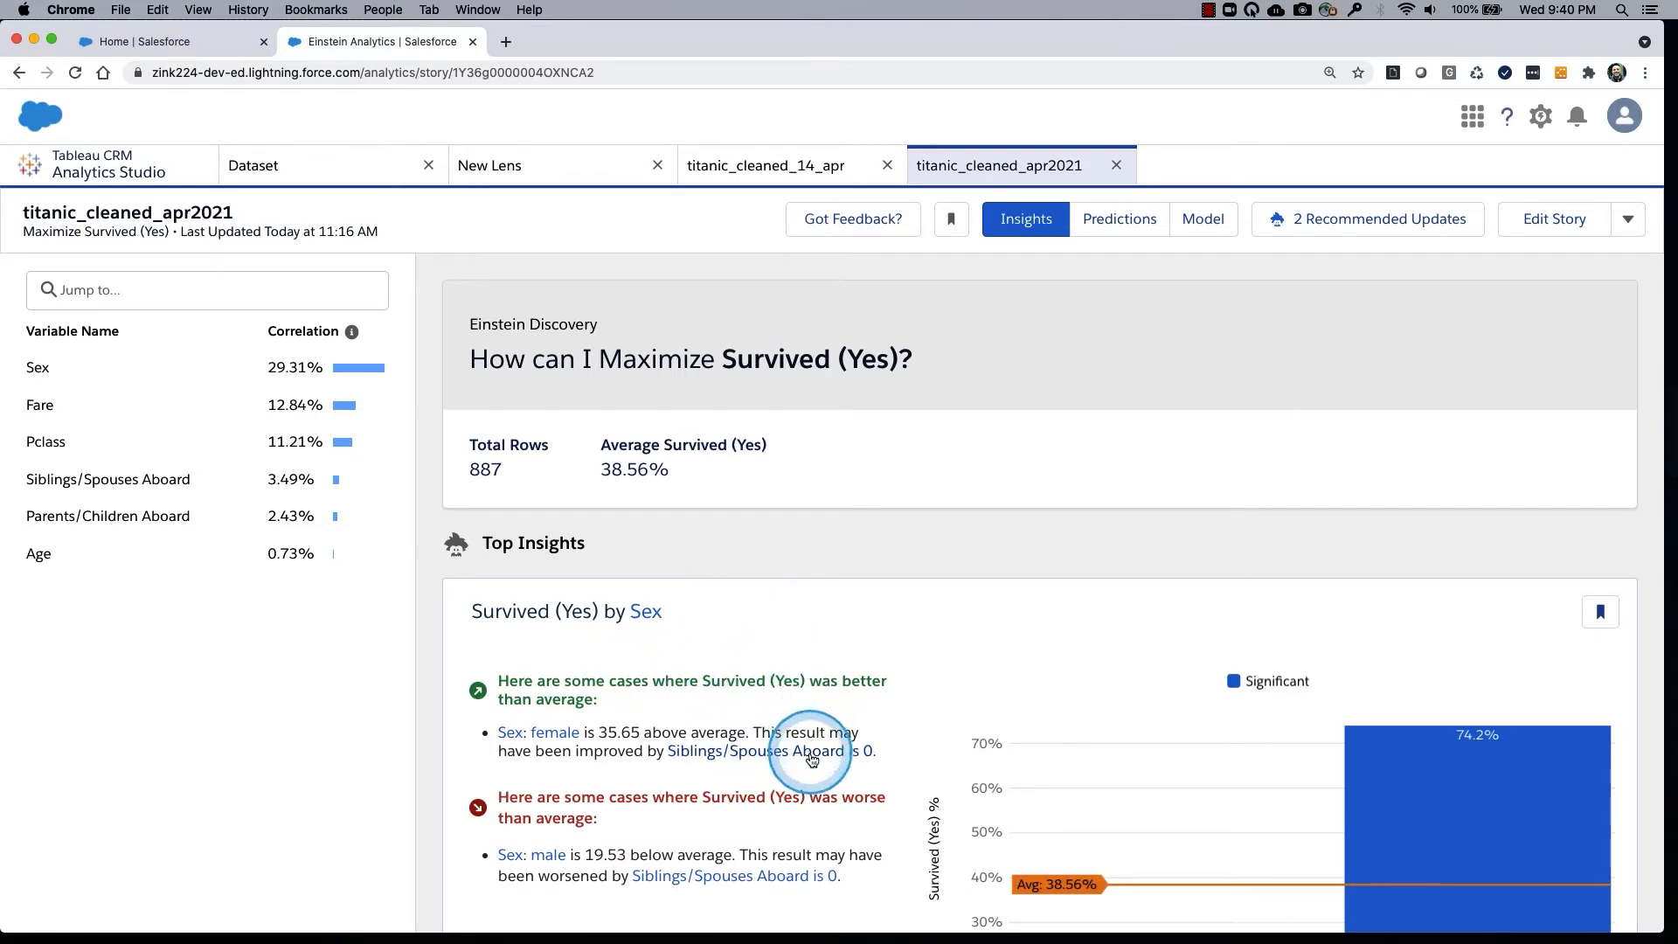
scroll(829, 726, "down", 3)
scroll(829, 726, "down", 8)
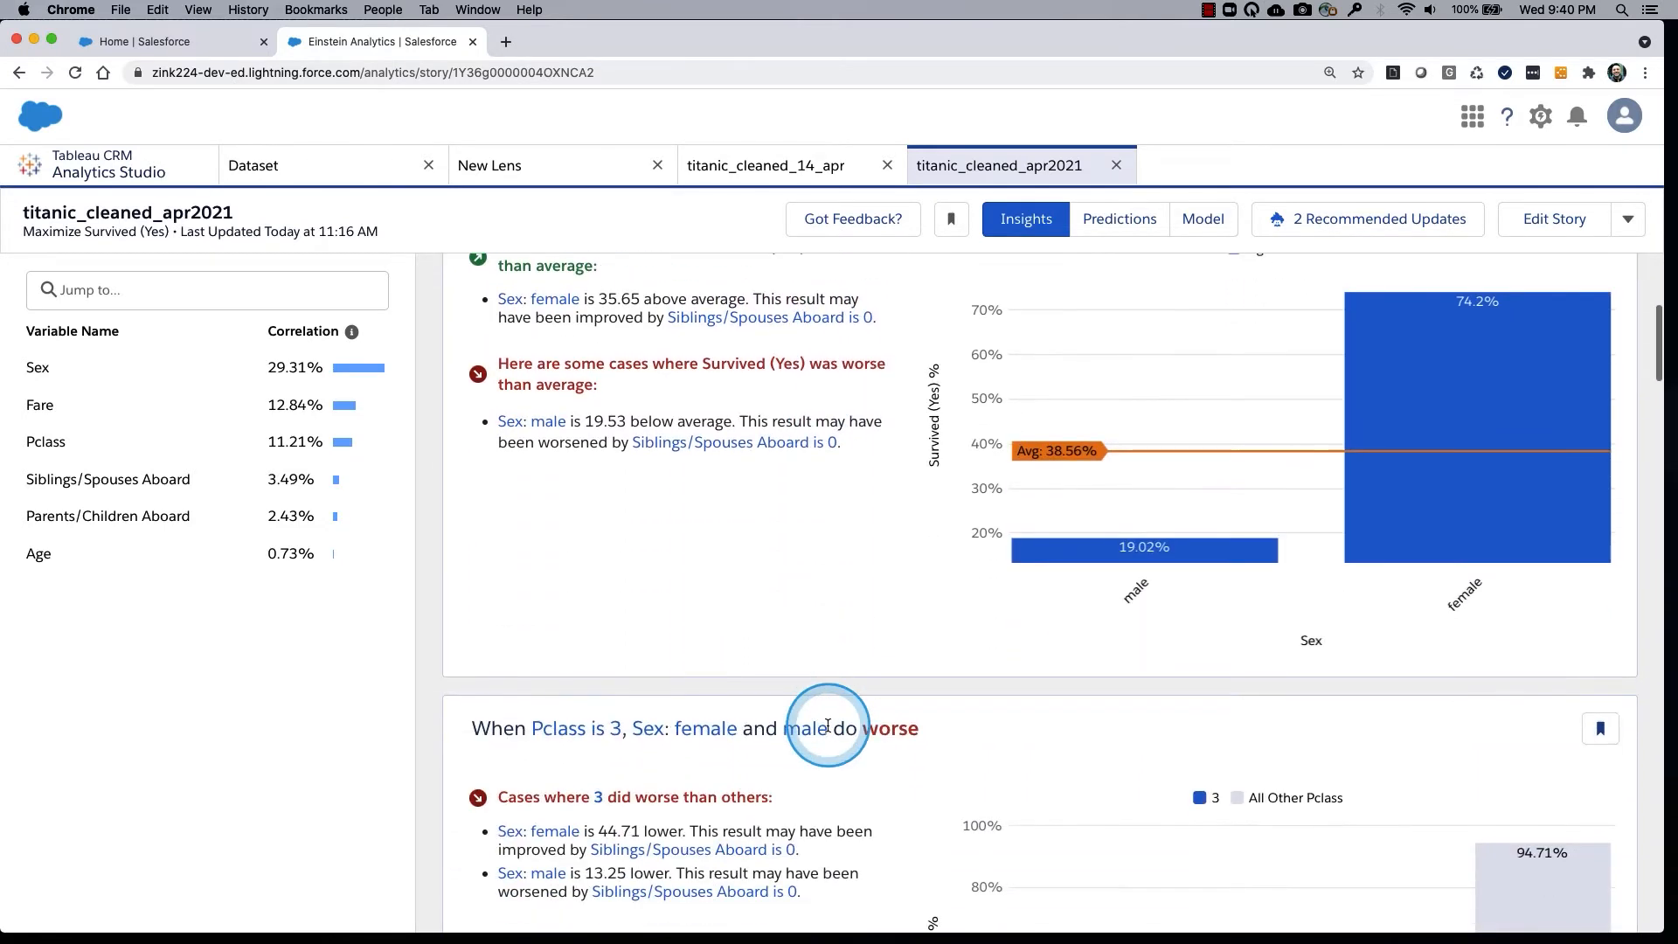
scroll(827, 723, "down", 3)
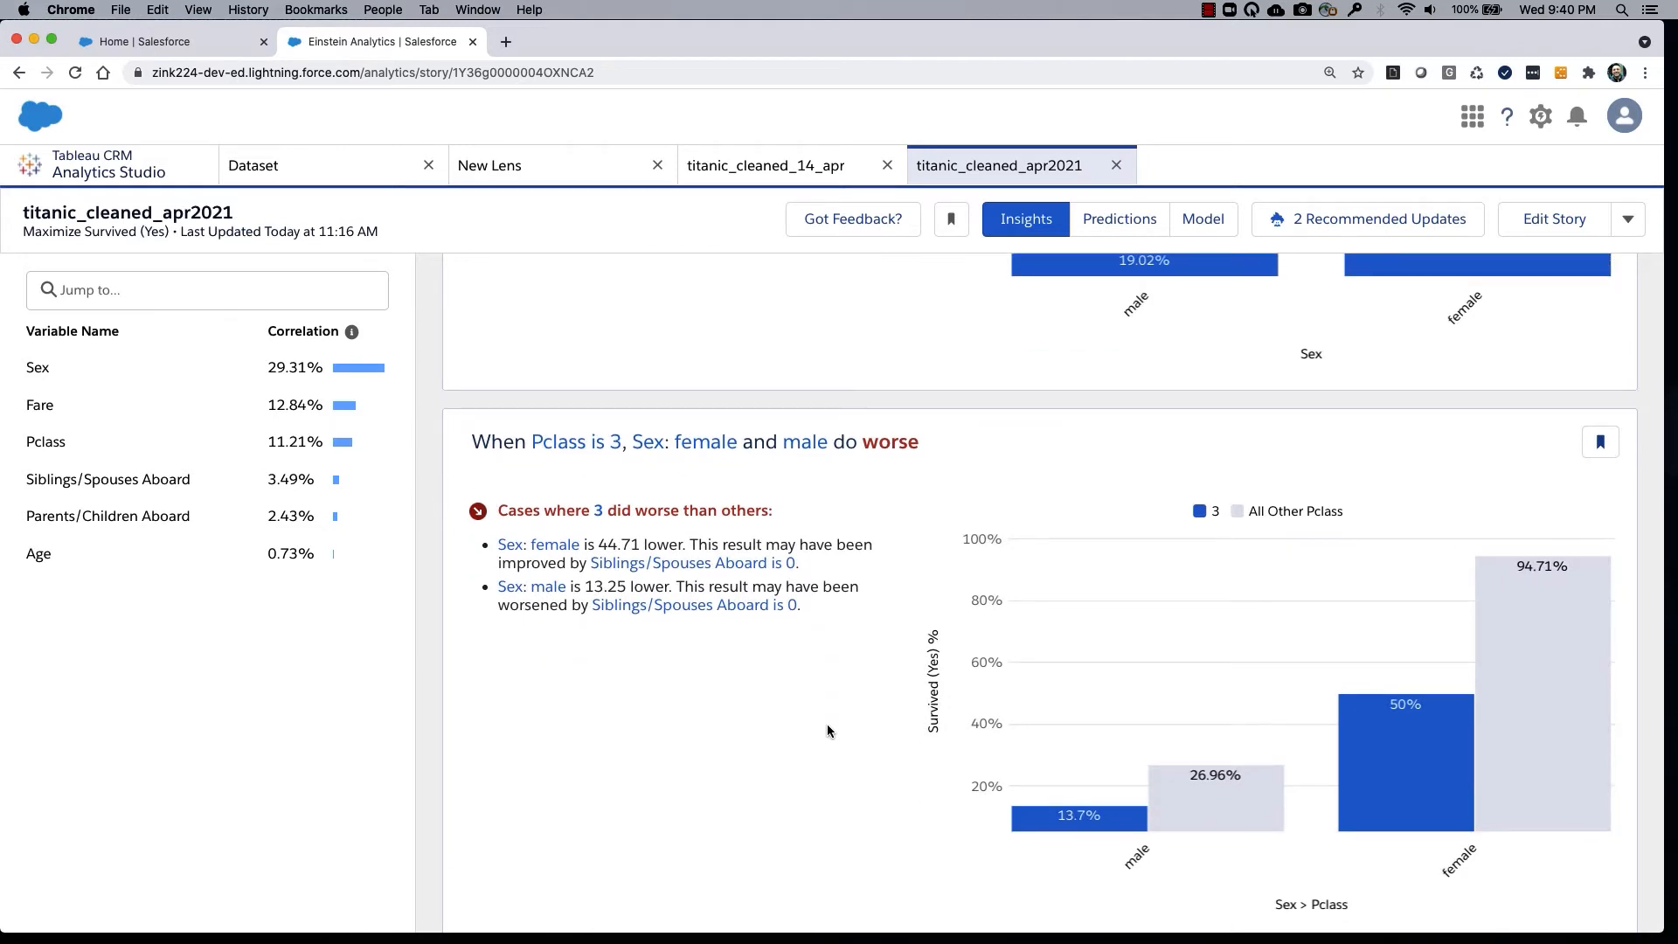
scroll(827, 723, "up", 15)
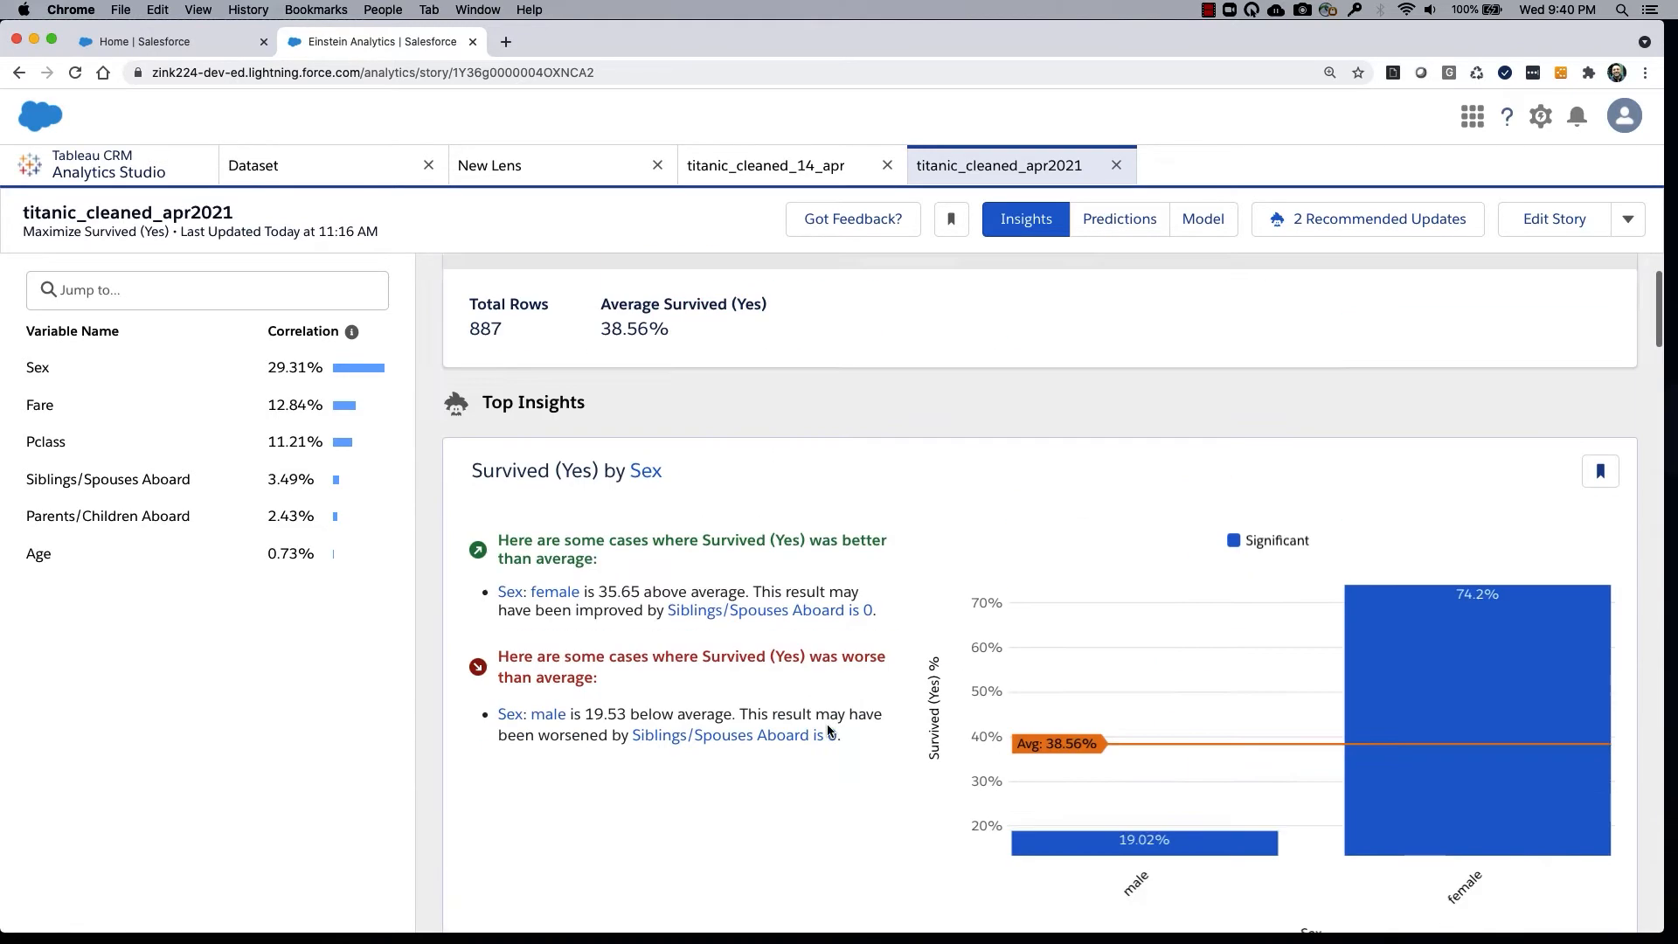
Open the detailed insights for the Sex variable from the Survived (Yes) by Sex insight.
left_click(856, 635)
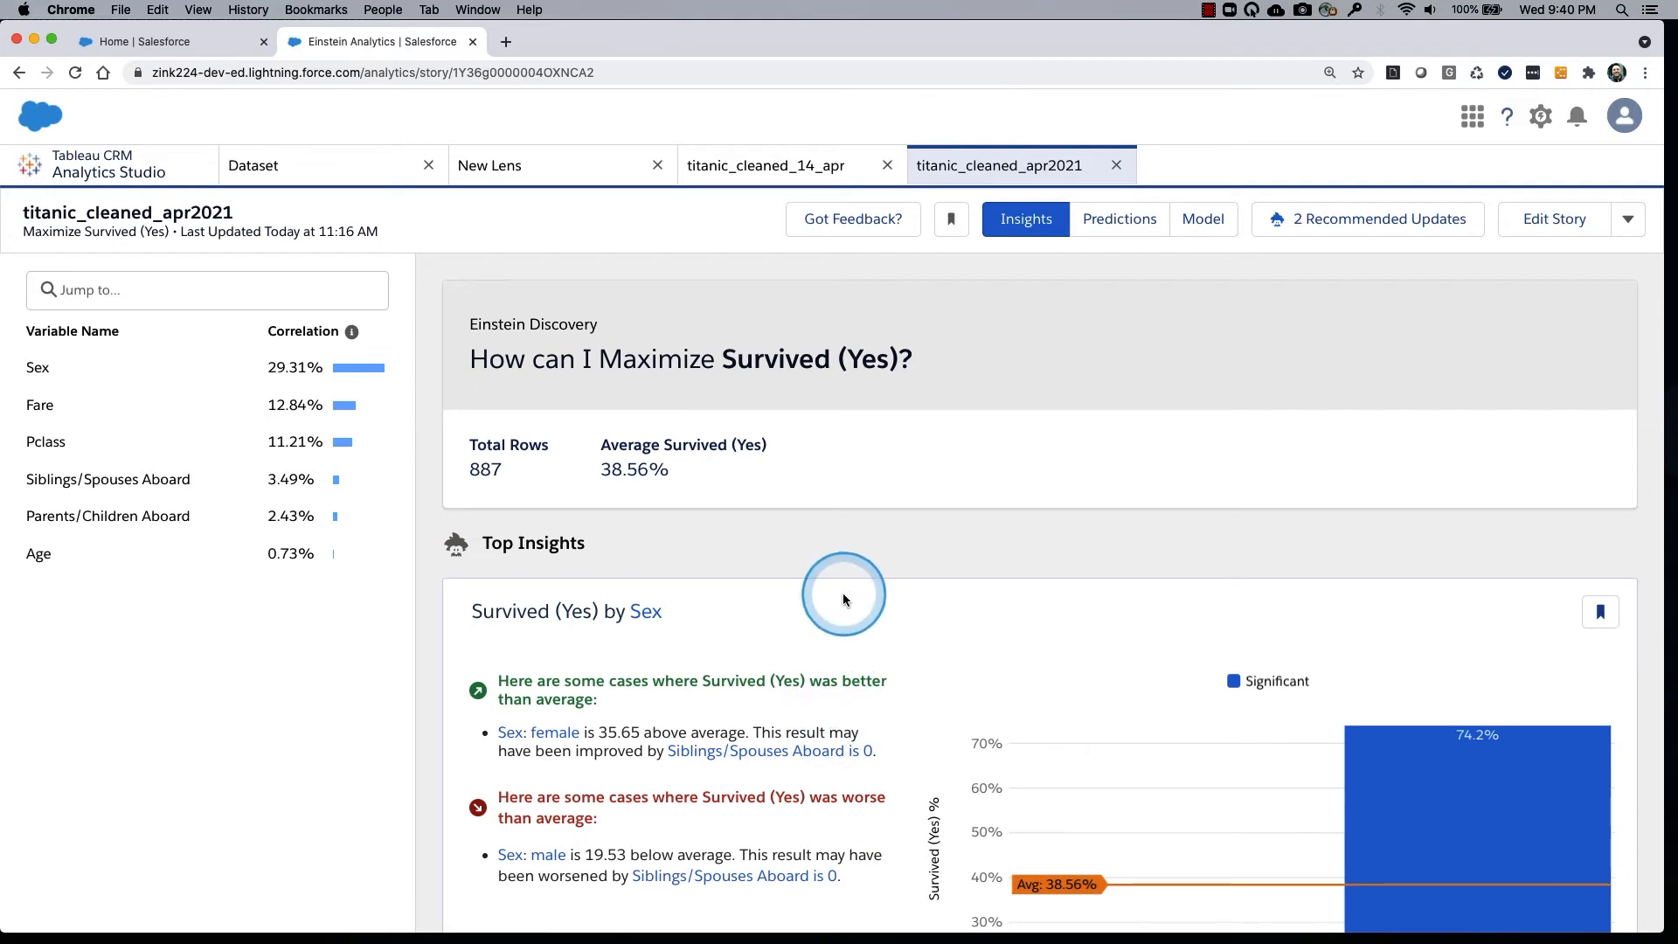
scroll(843, 592, "down", 2)
mouse_move(653, 505)
left_mouse_down()
mouse_move(569, 566)
mouse_move(650, 465)
left_mouse_up()
left_click(651, 542)
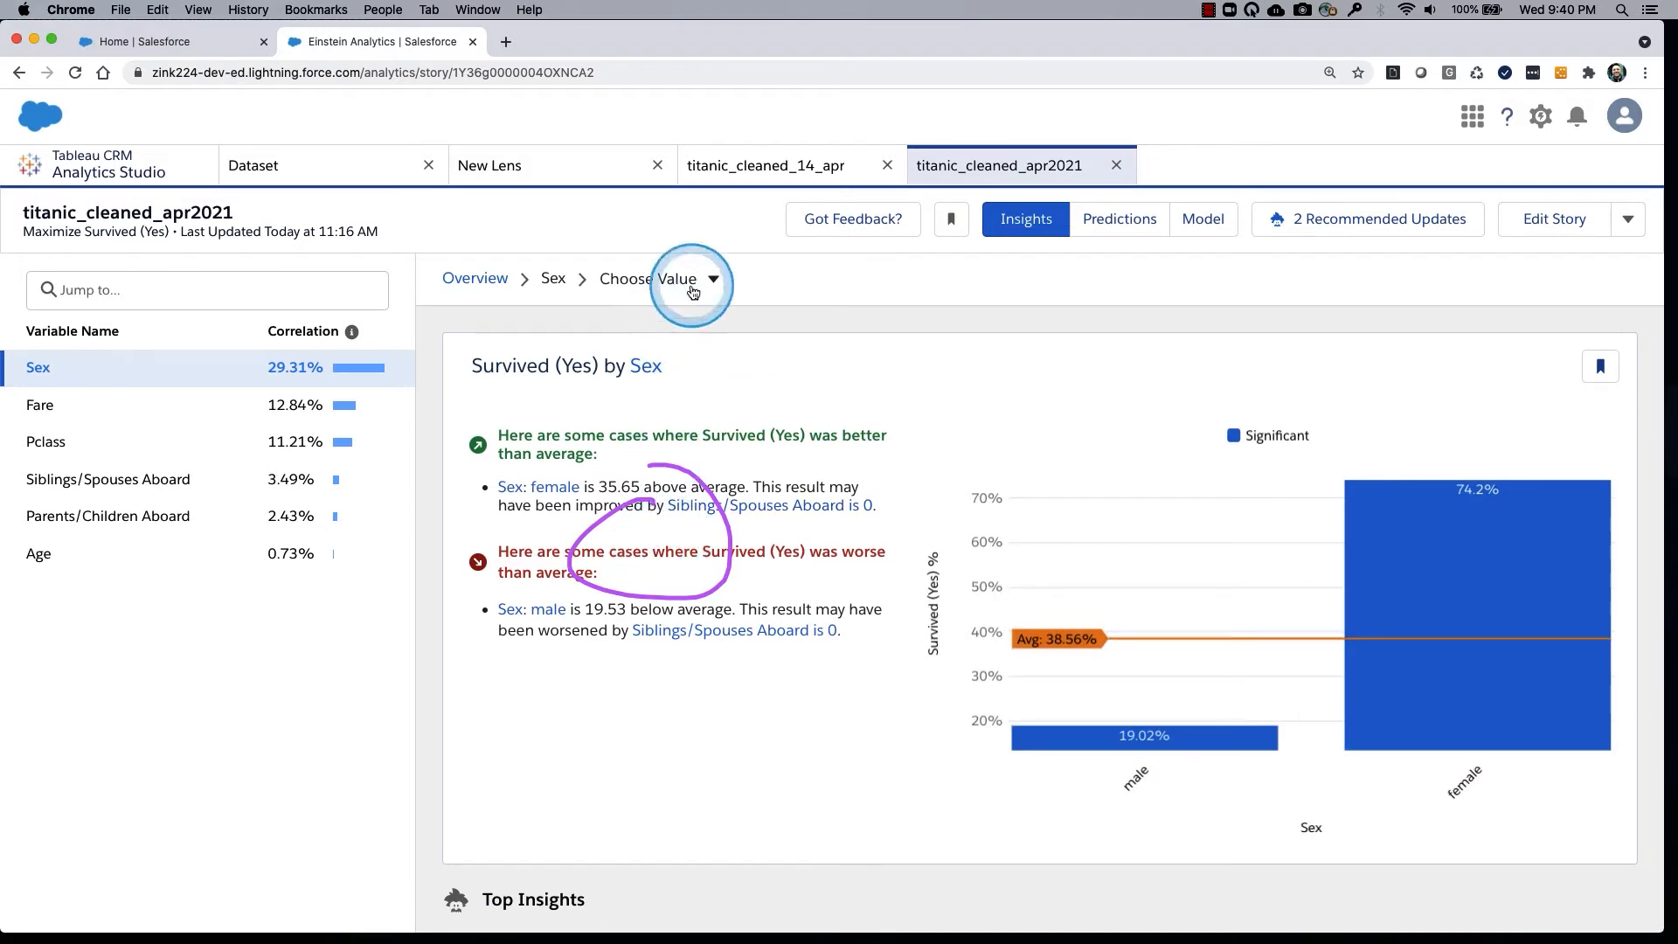
mouse_move(699, 262)
left_mouse_down()
mouse_move(506, 251)
mouse_move(702, 206)
left_mouse_up()
key("Escape")
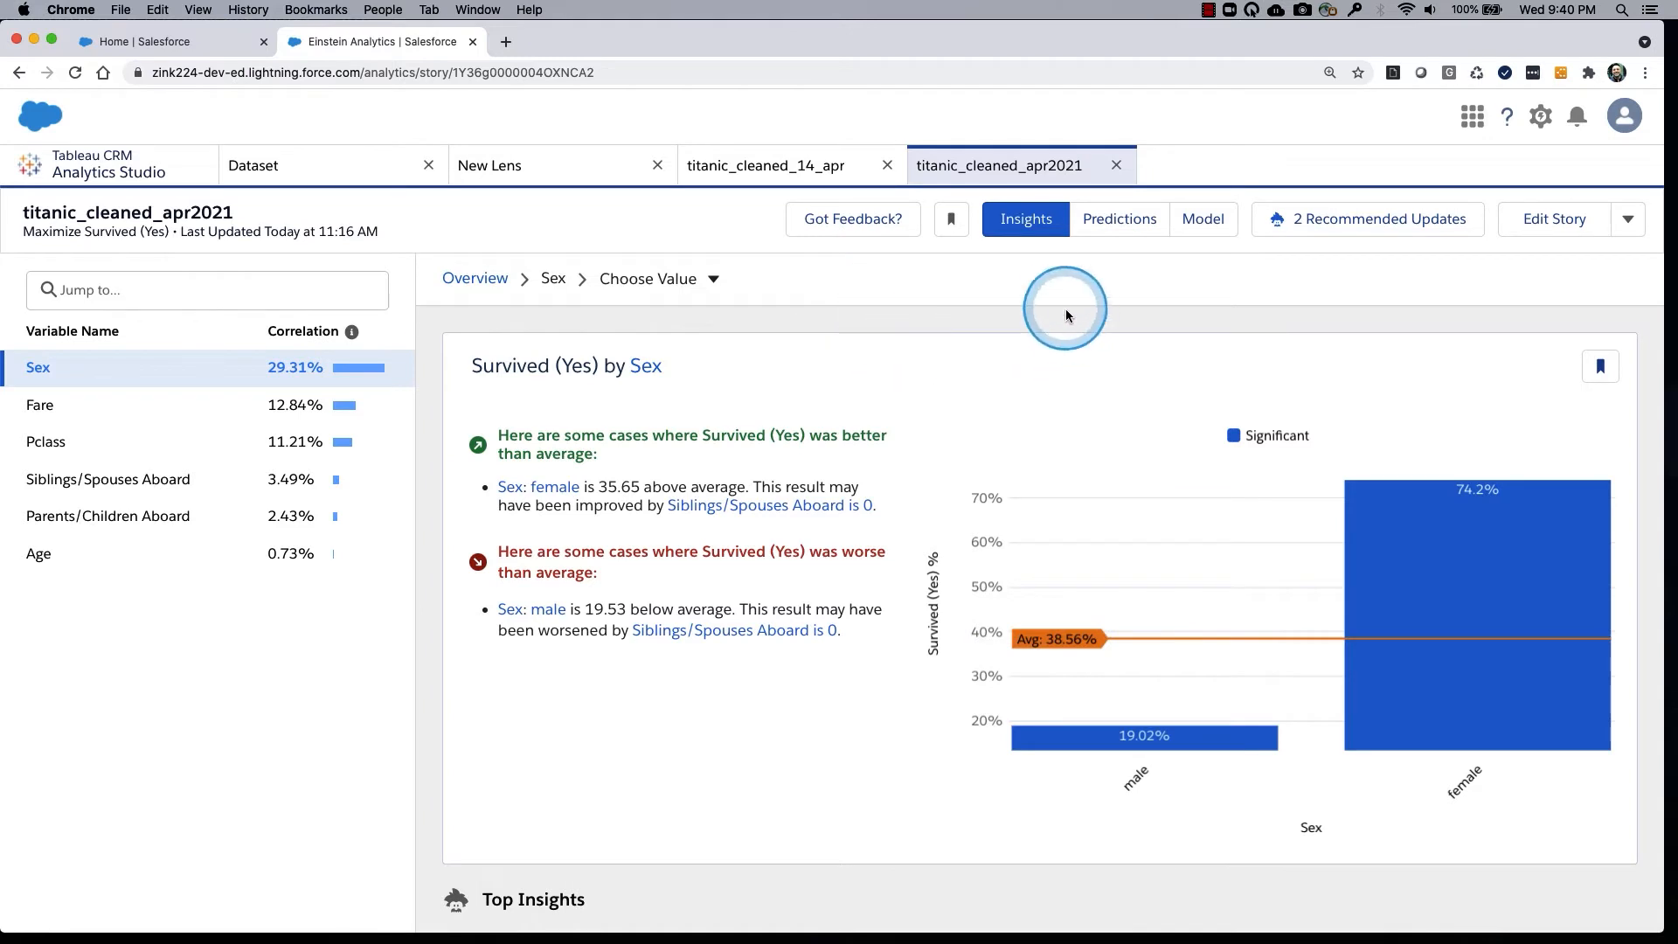
left_click_drag(1054, 295, 1098, 492)
left_click_drag(1169, 297, 1186, 292)
left_click_drag(999, 459, 1233, 310)
left_click_drag(1037, 481, 1250, 342)
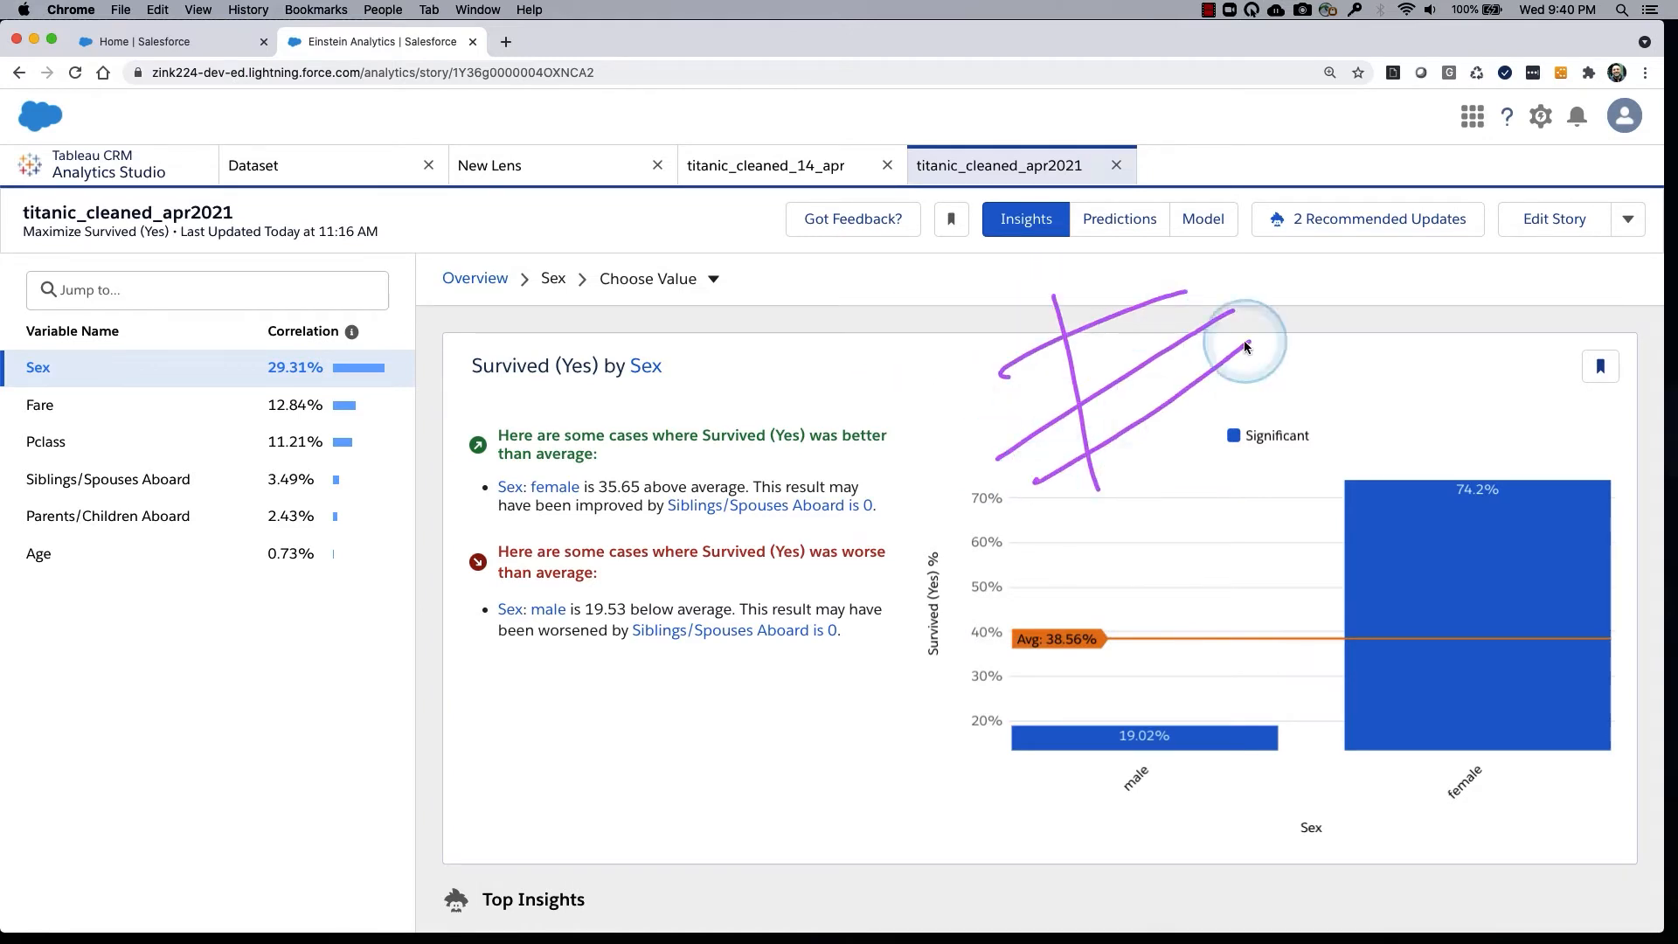
left_click_drag(1169, 231, 1224, 363)
left_click_drag(1120, 262, 1195, 447)
left_click_drag(1086, 300, 1156, 464)
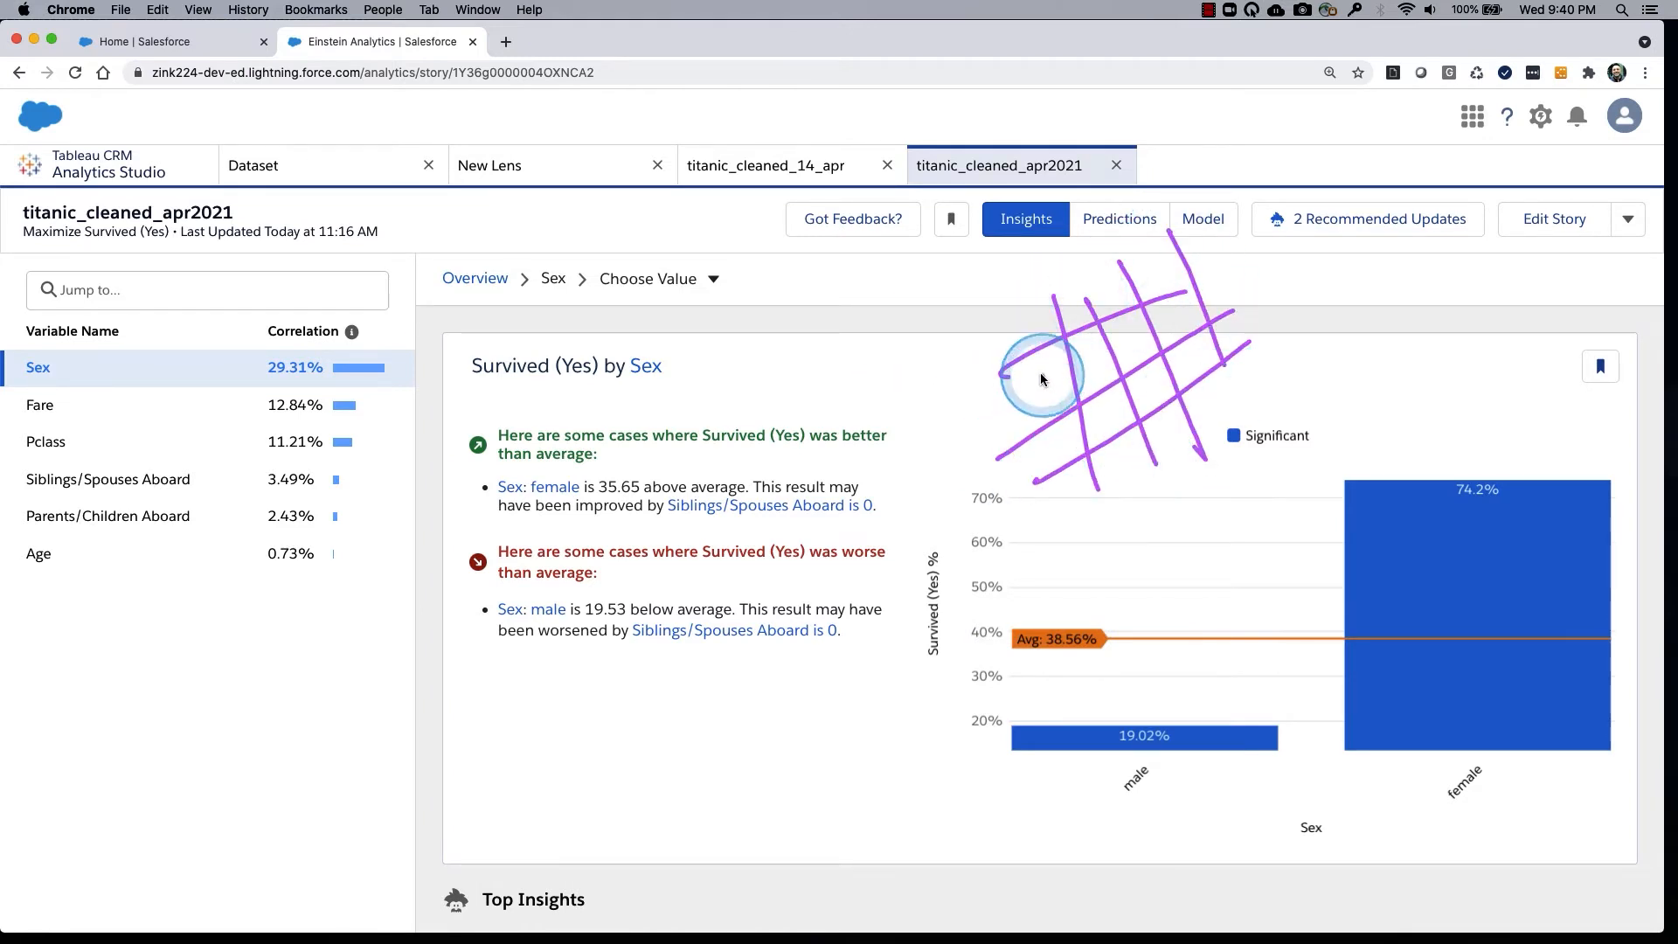
left_click_drag(1026, 378, 1058, 434)
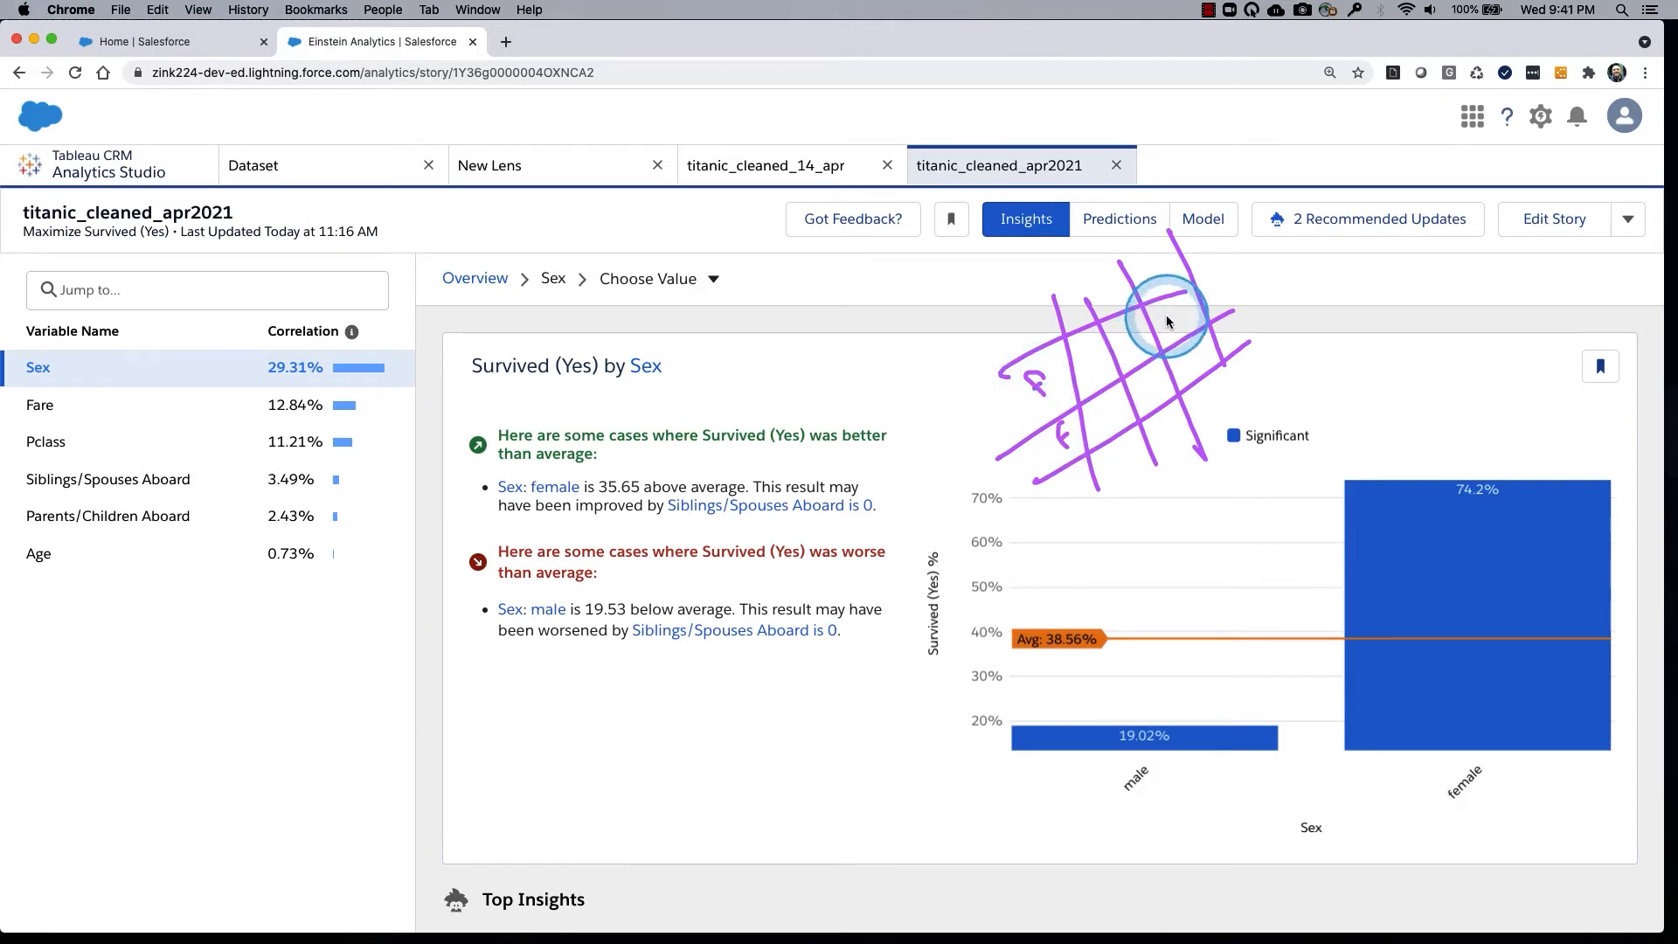
left_click_drag(1180, 326, 1204, 355)
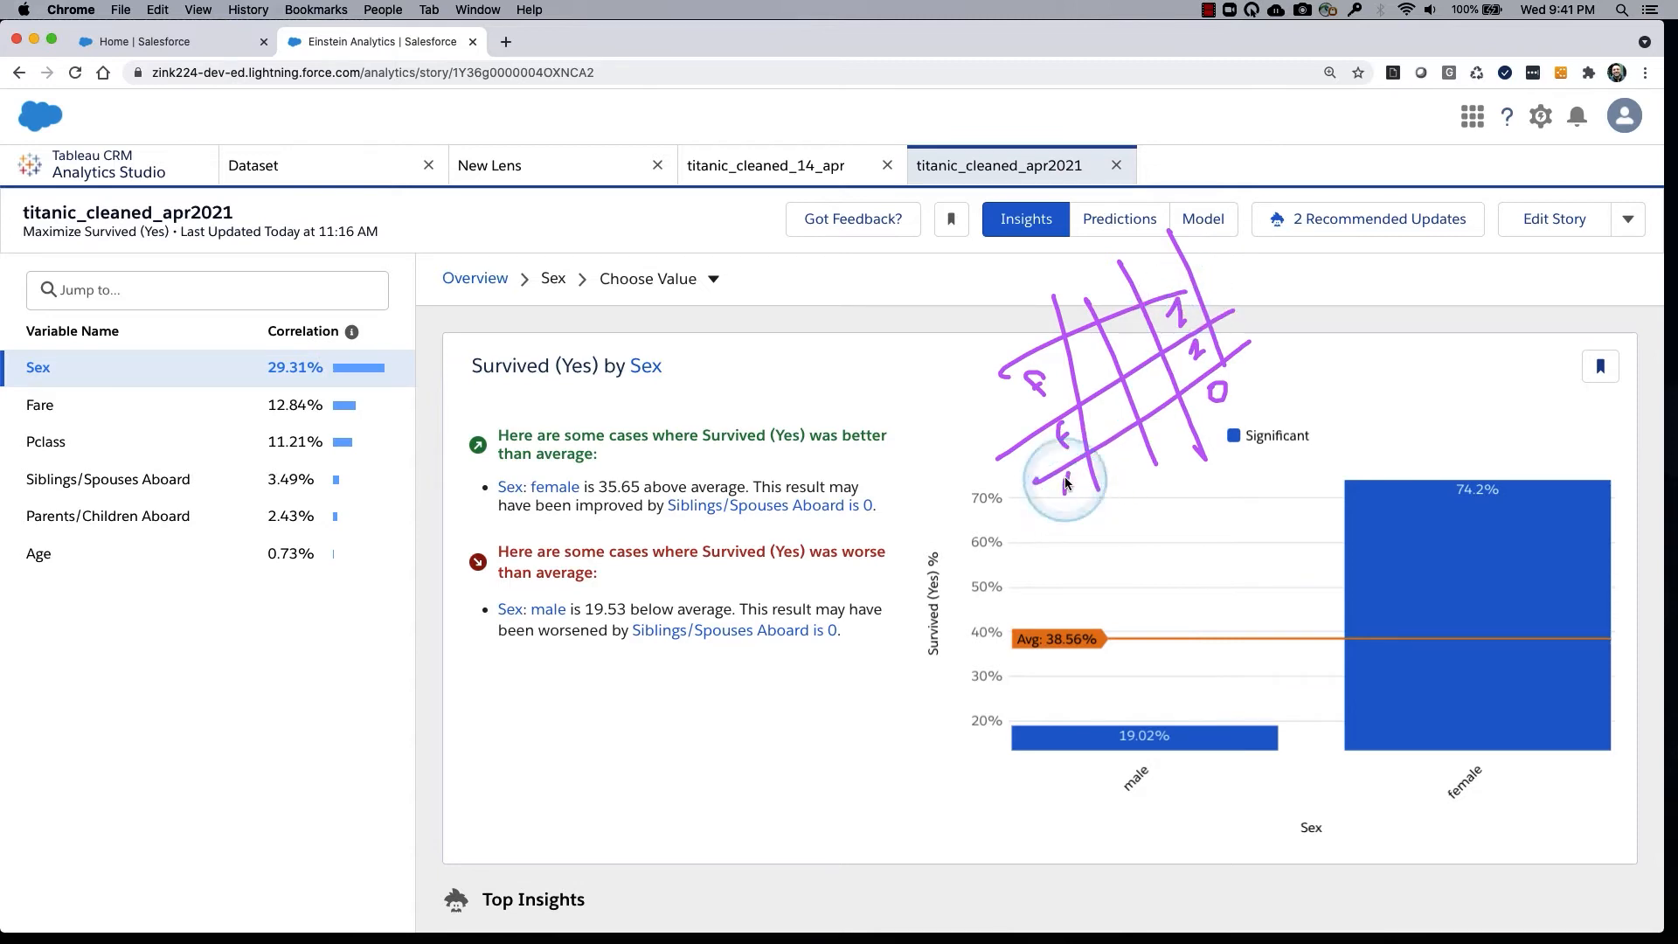
left_click_drag(1065, 483, 1269, 385)
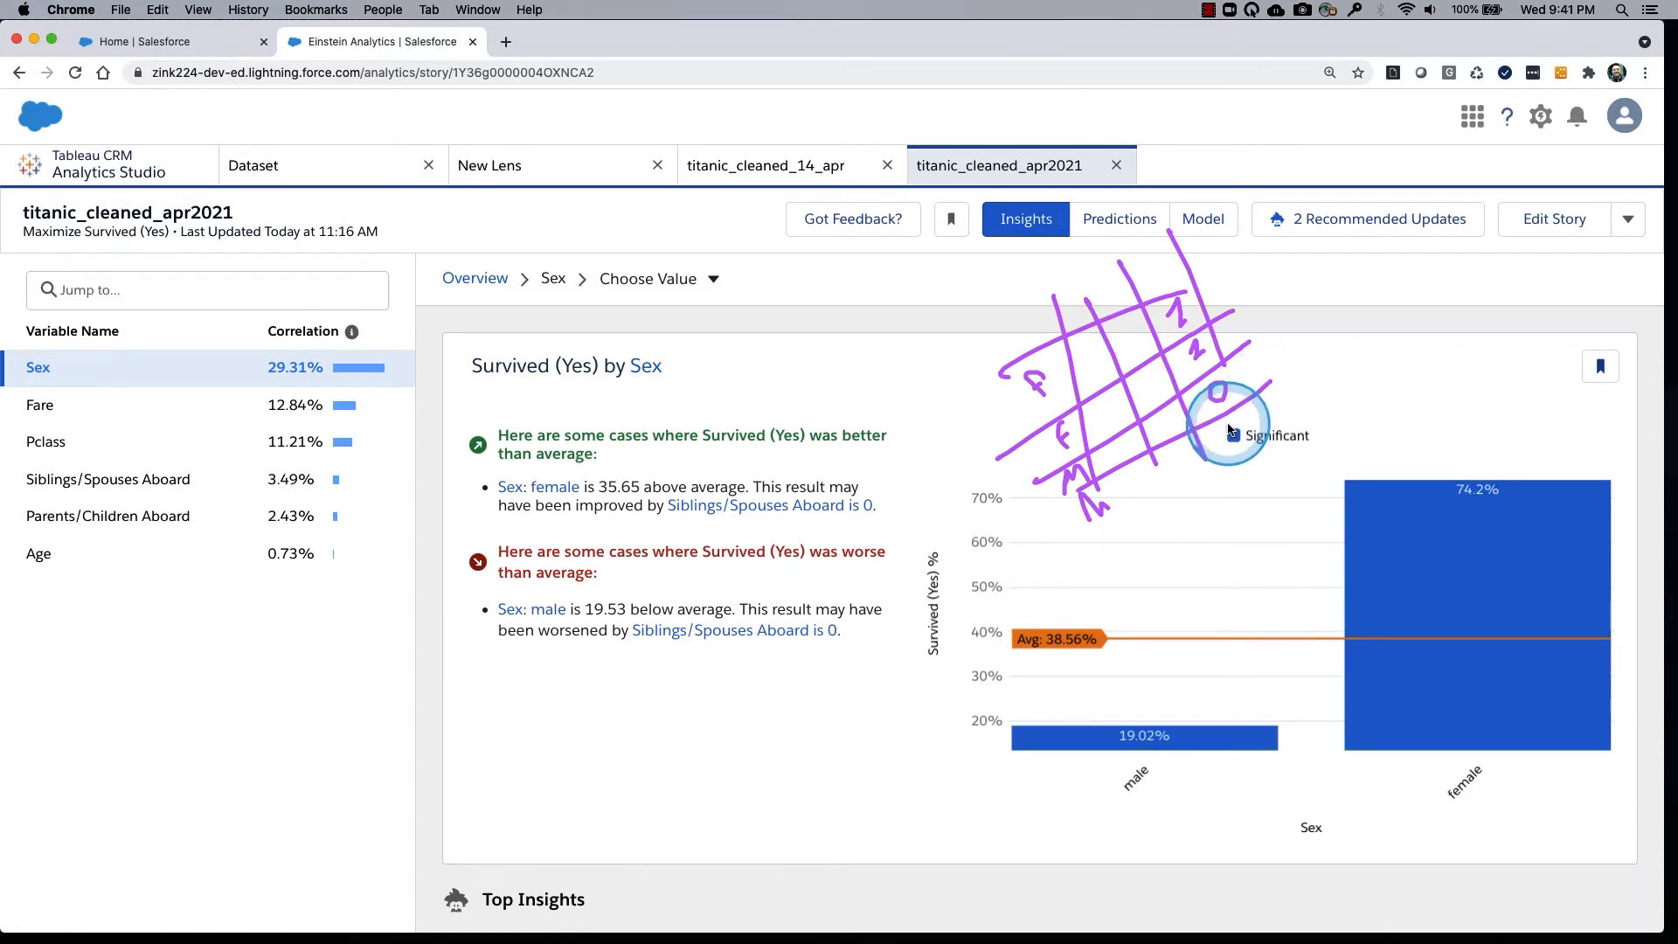
mouse_move(1229, 430)
left_mouse_down()
mouse_move(1163, 319)
mouse_move(1062, 348)
mouse_move(1018, 376)
mouse_move(1053, 385)
mouse_move(987, 411)
mouse_move(1162, 262)
mouse_move(1119, 393)
mouse_move(1172, 322)
mouse_move(1237, 281)
left_mouse_up()
mouse_move(1068, 503)
left_mouse_down()
mouse_move(1071, 526)
mouse_move(1107, 496)
left_mouse_up()
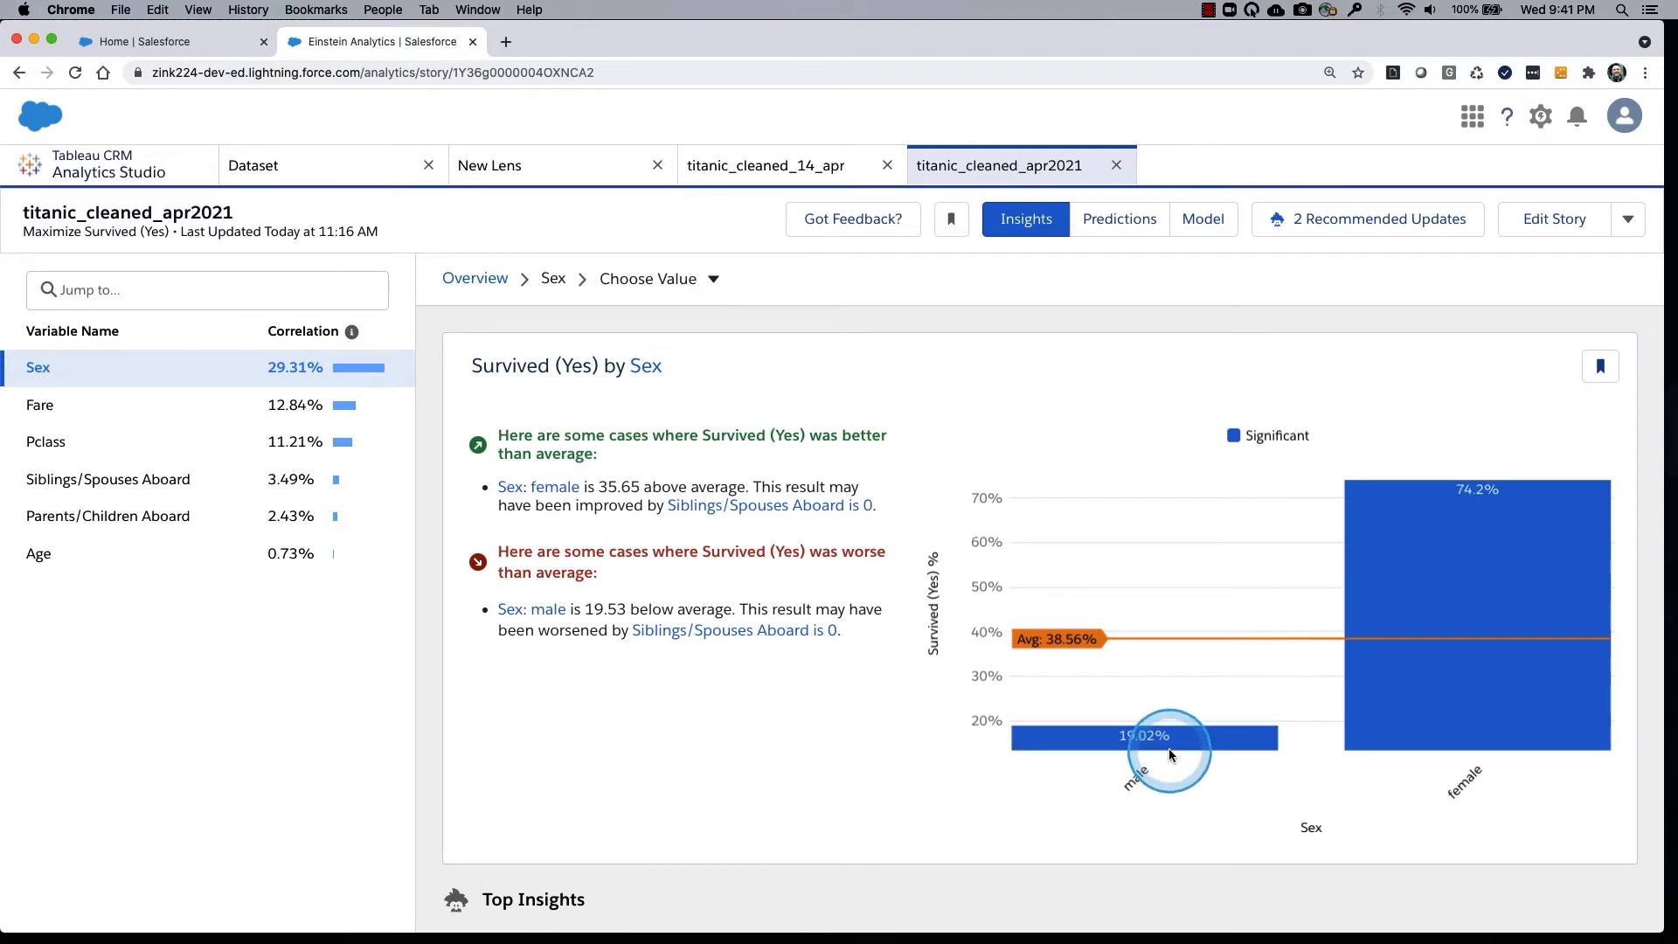
mouse_move(1170, 743)
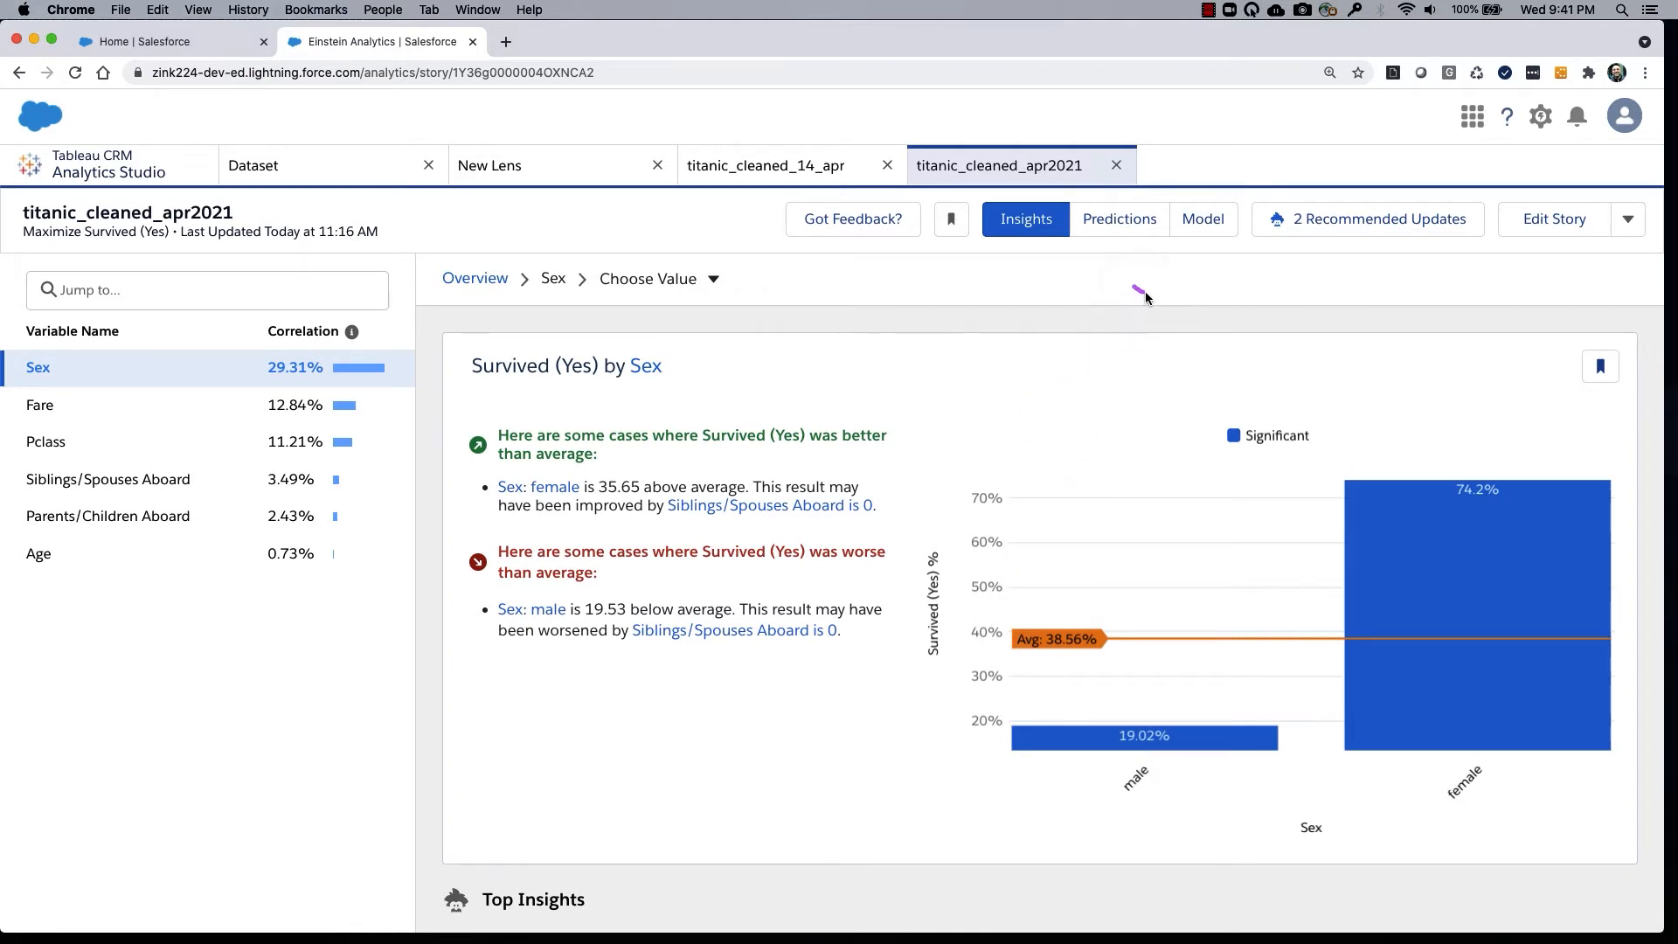
left_click_drag(1145, 291, 1160, 298)
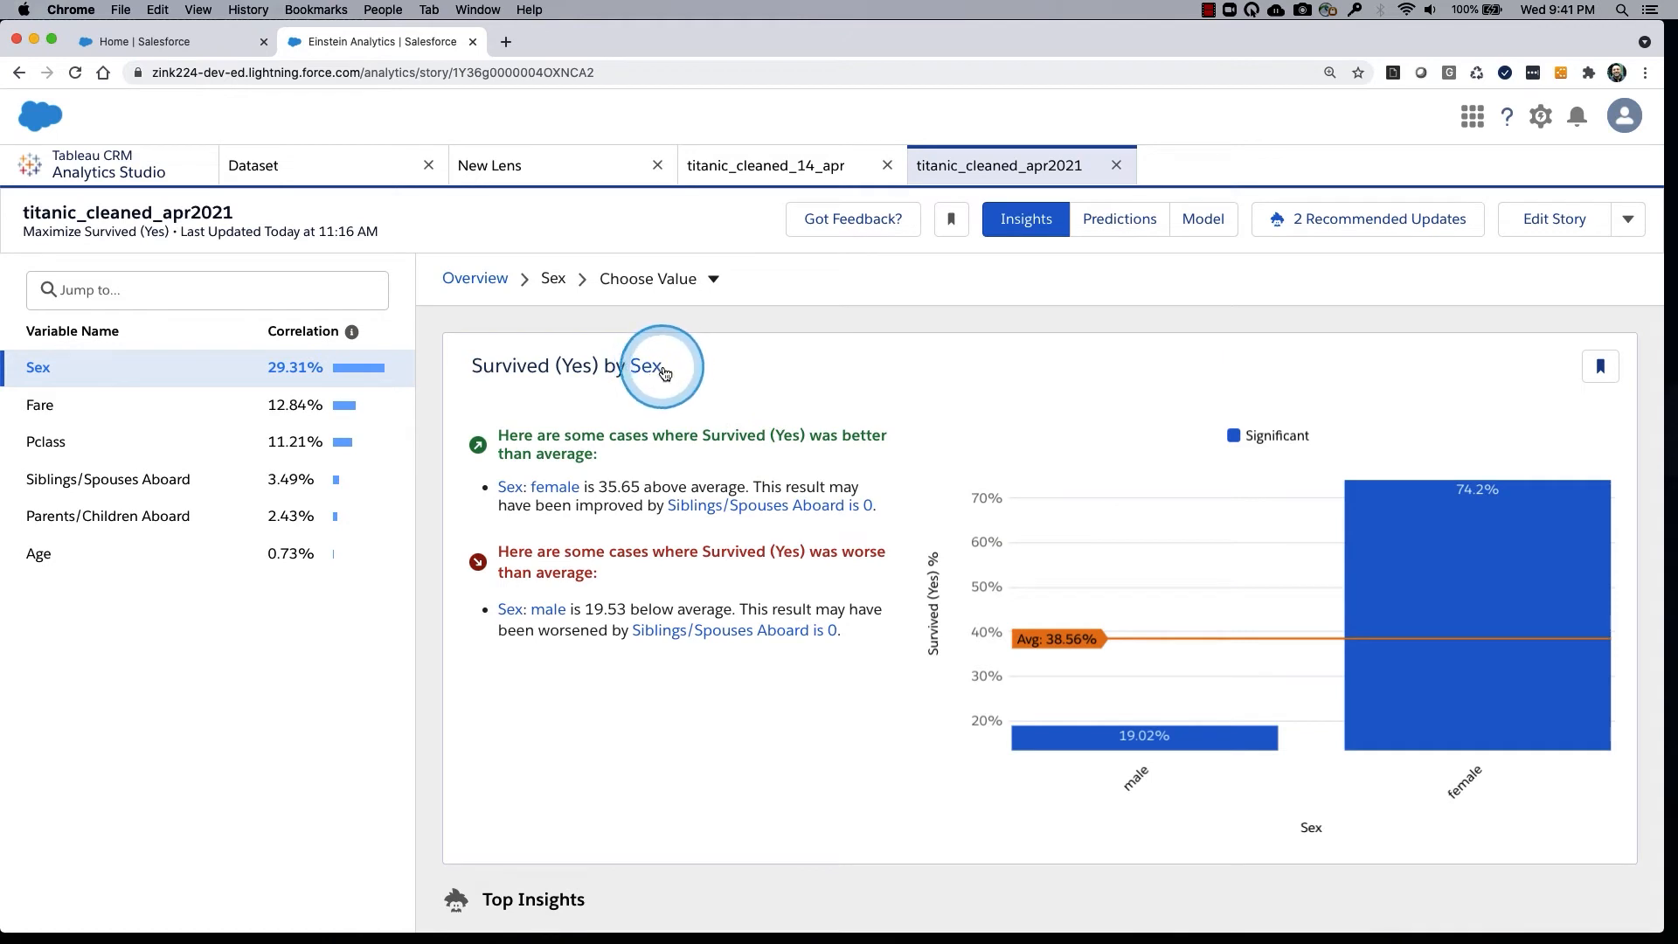
Narrow the Sex insights to the value female and review how women fare in each Pclass.
left_click(712, 281)
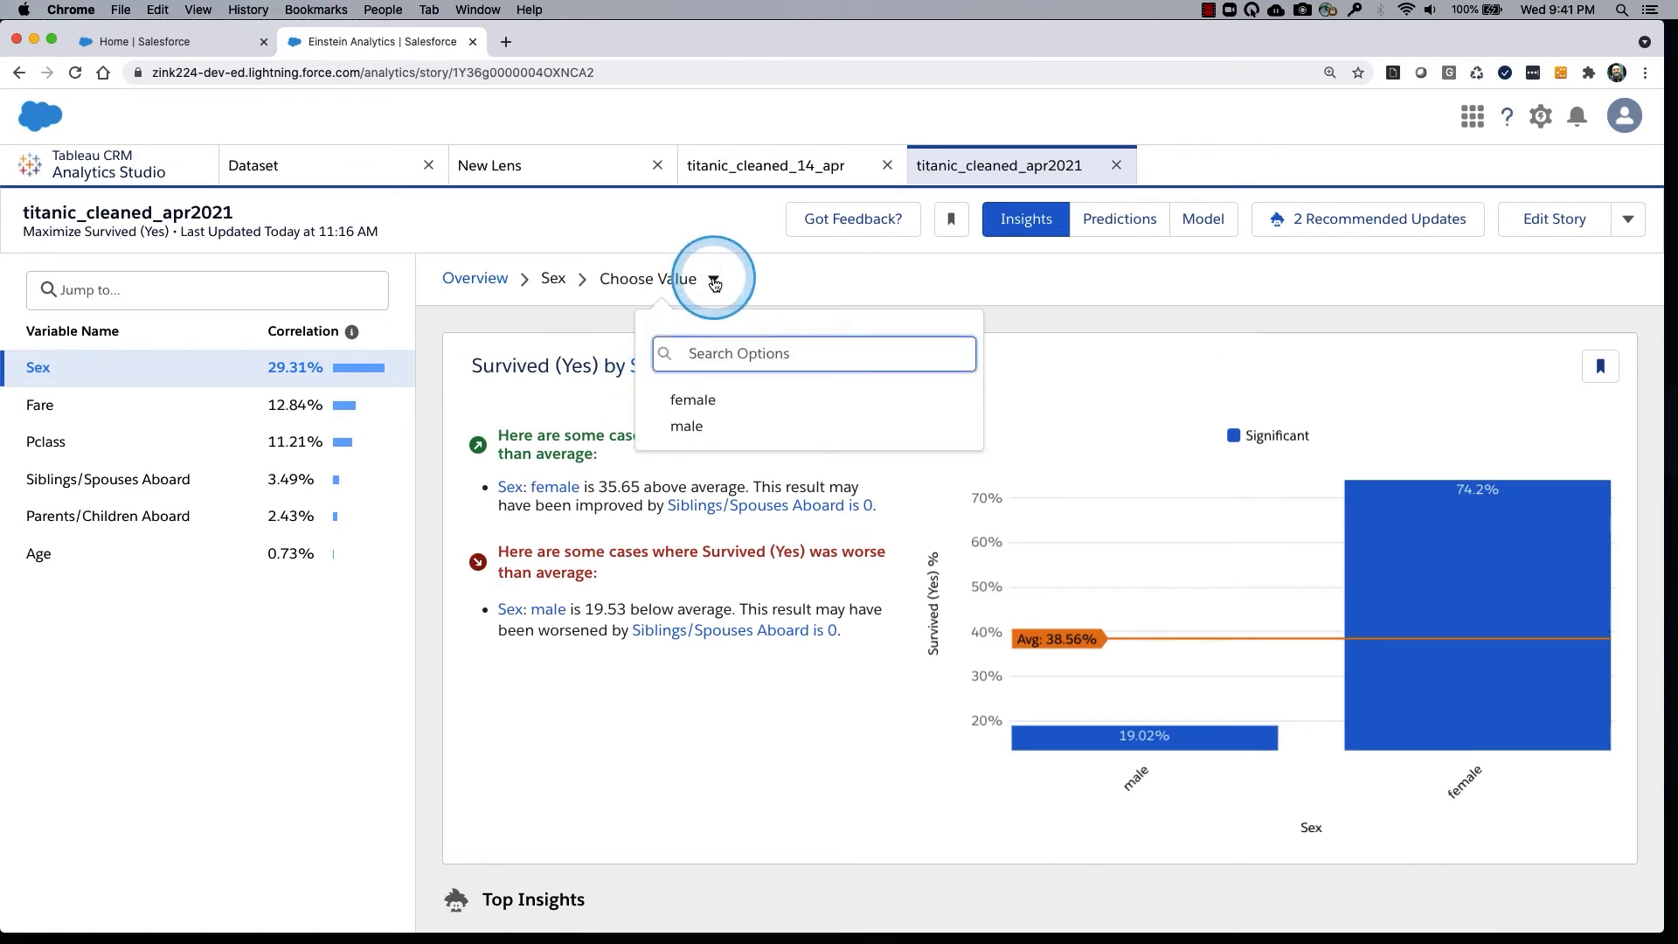
left_click(701, 407)
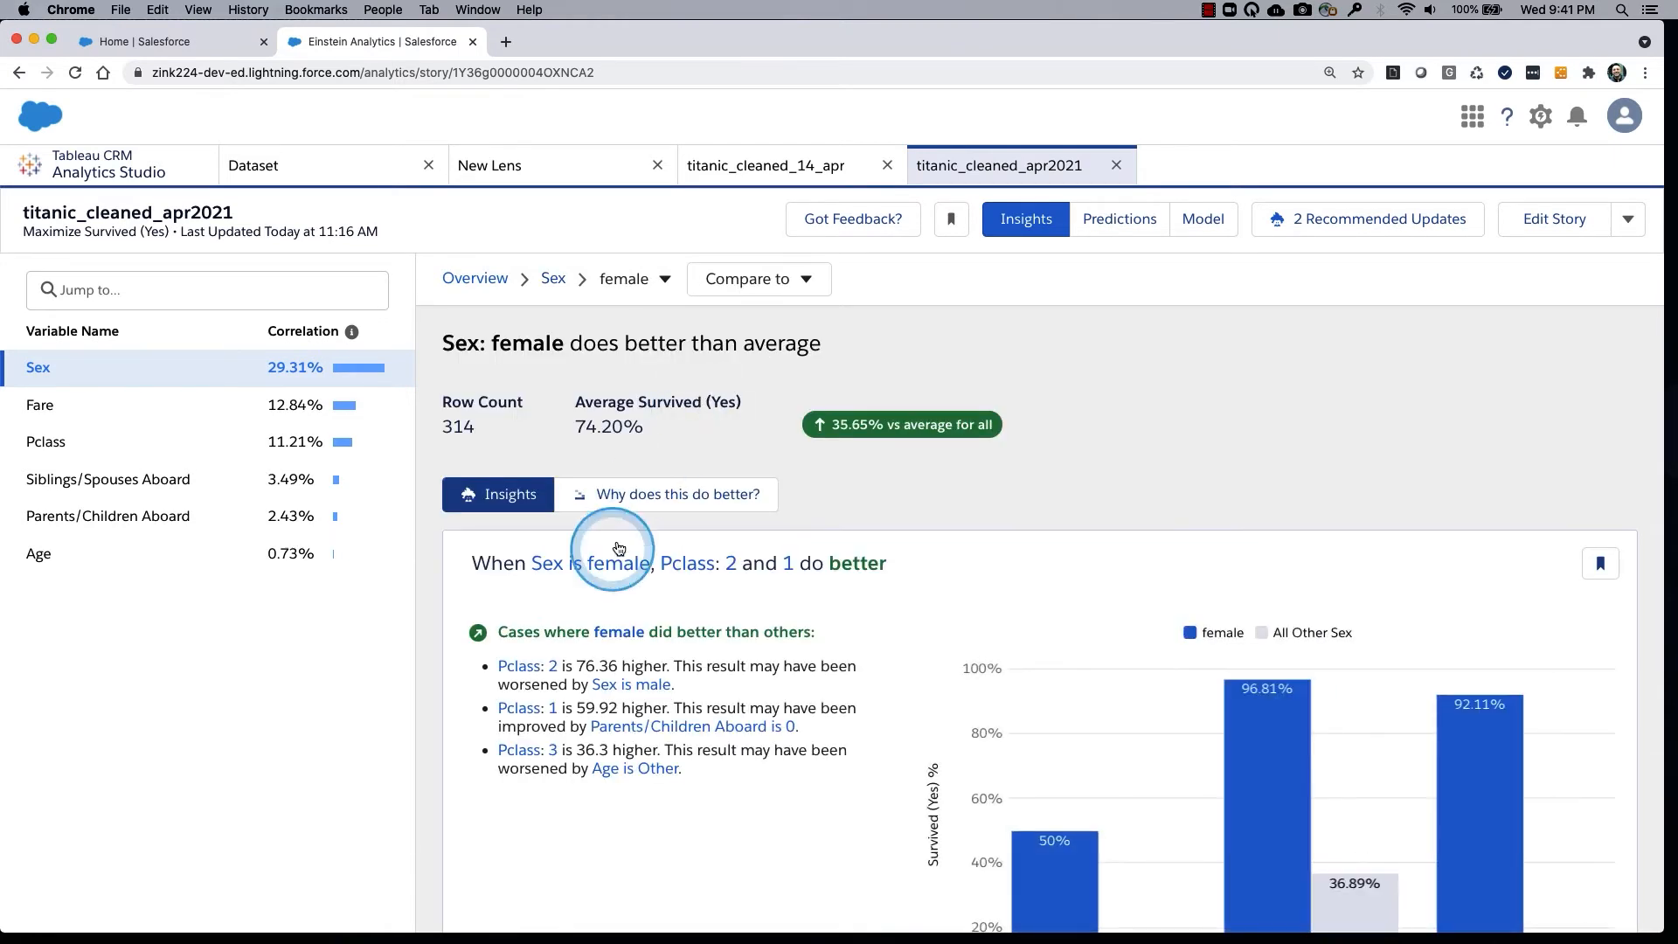
scroll(1038, 733, "down", 3)
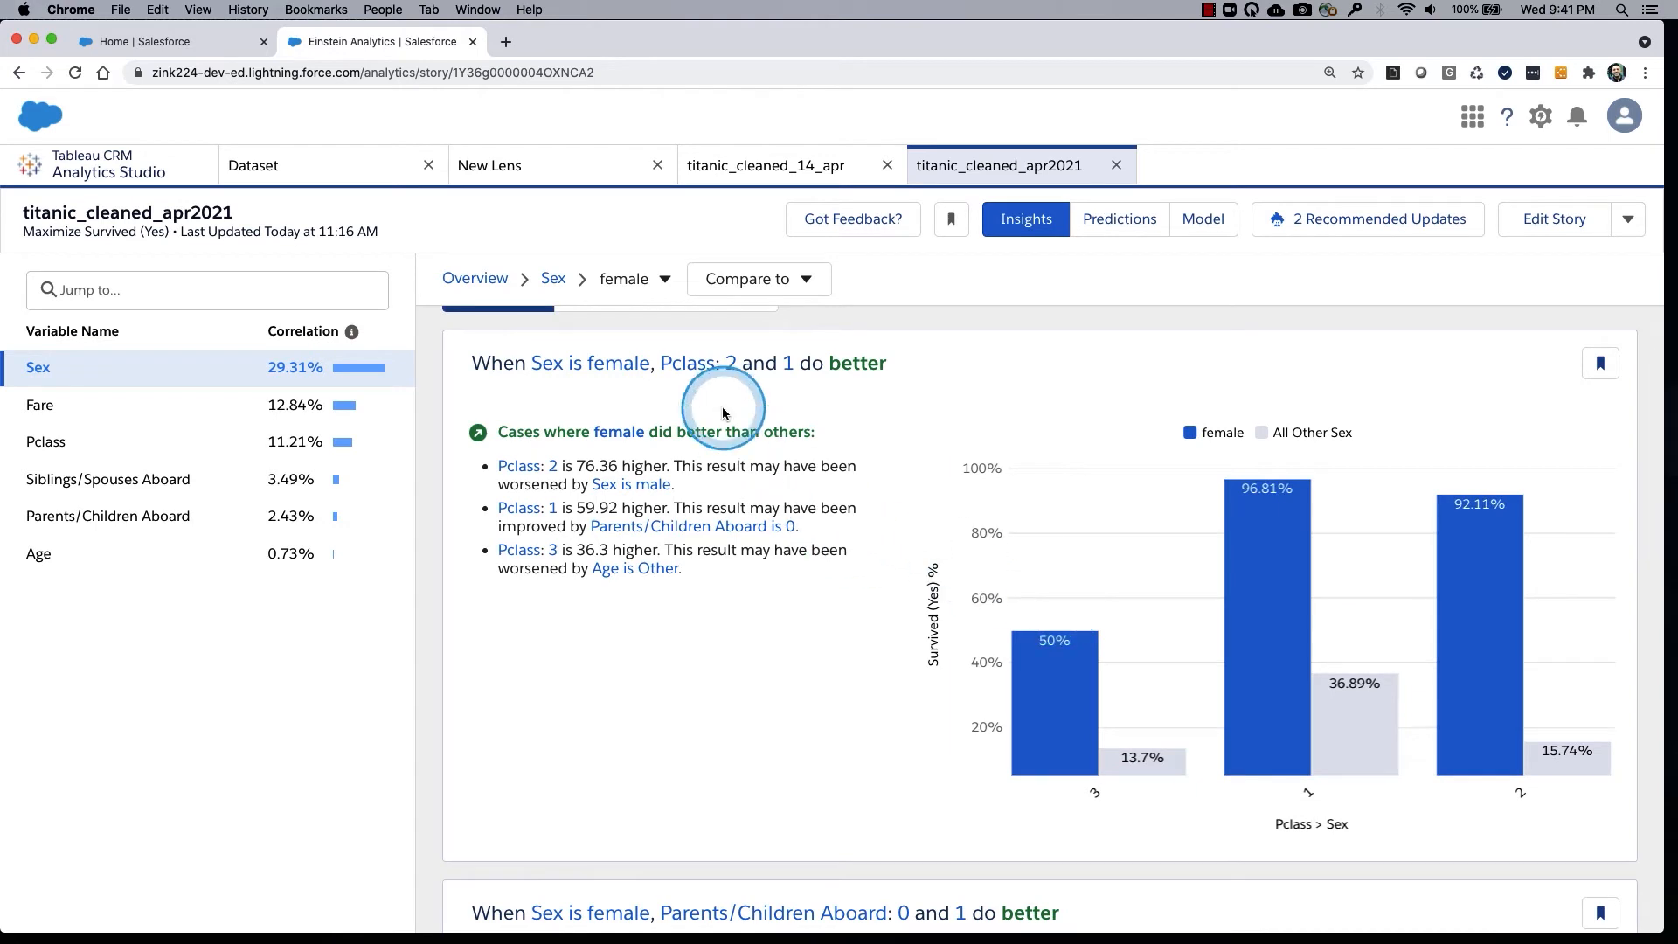
scroll(756, 416, "up", 2)
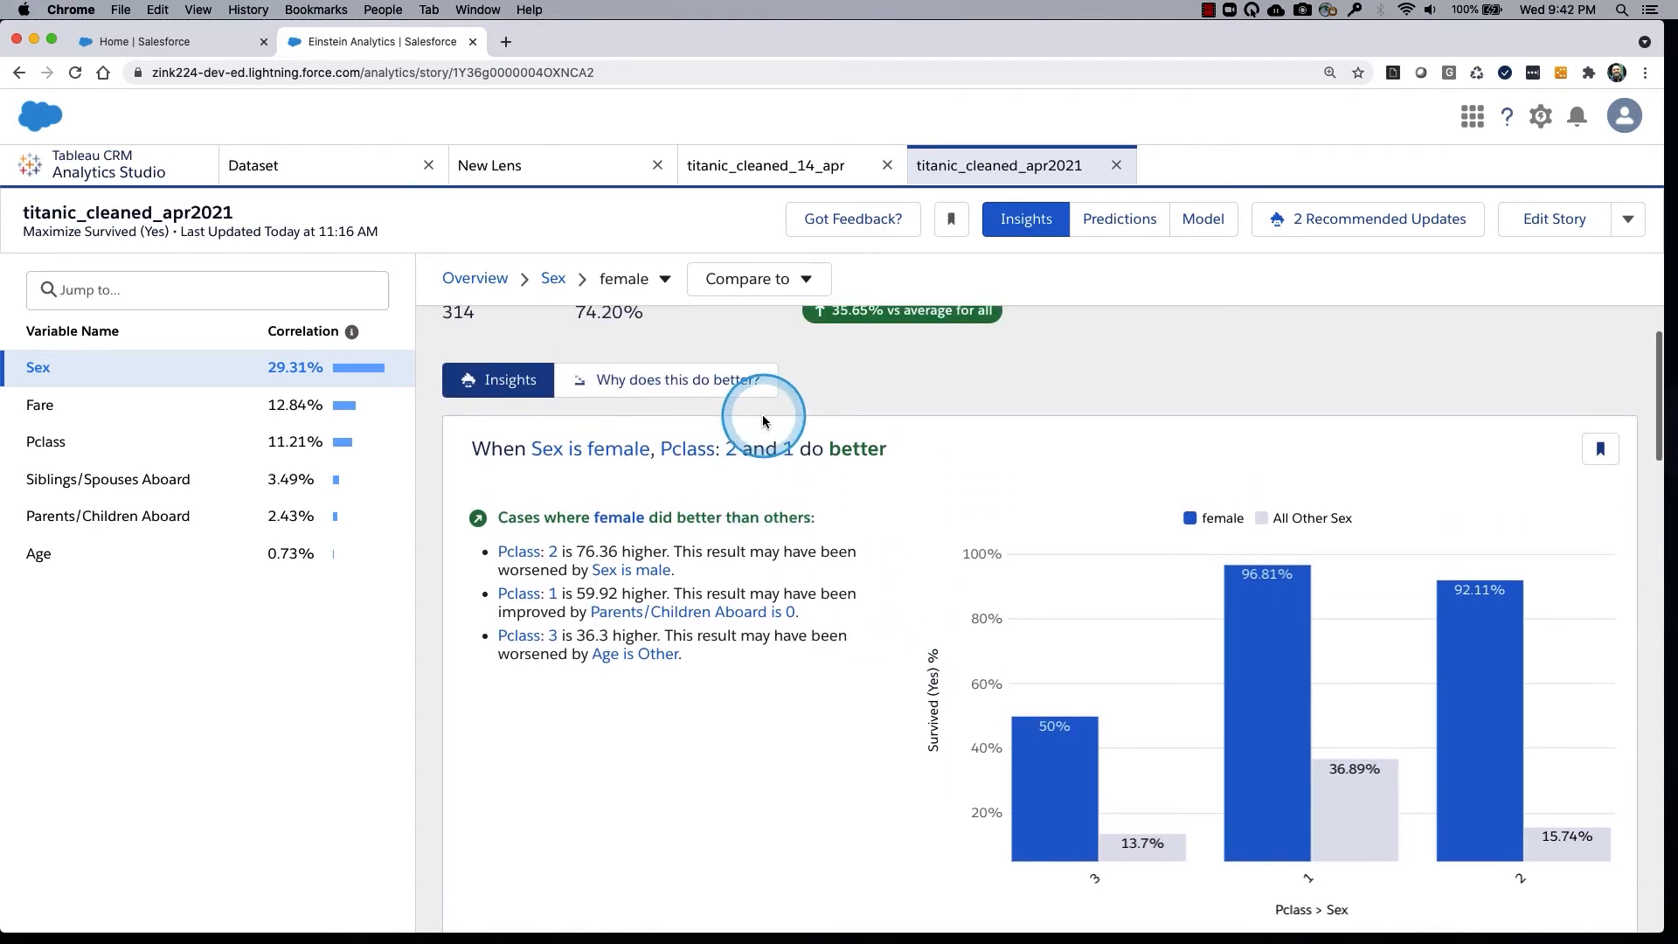
Show the explanation of why Sex female does better and bring its full drivers chart into view.
mouse_move(731, 357)
left_mouse_down()
mouse_move(563, 385)
mouse_move(748, 433)
mouse_move(713, 341)
mouse_move(642, 354)
left_mouse_up()
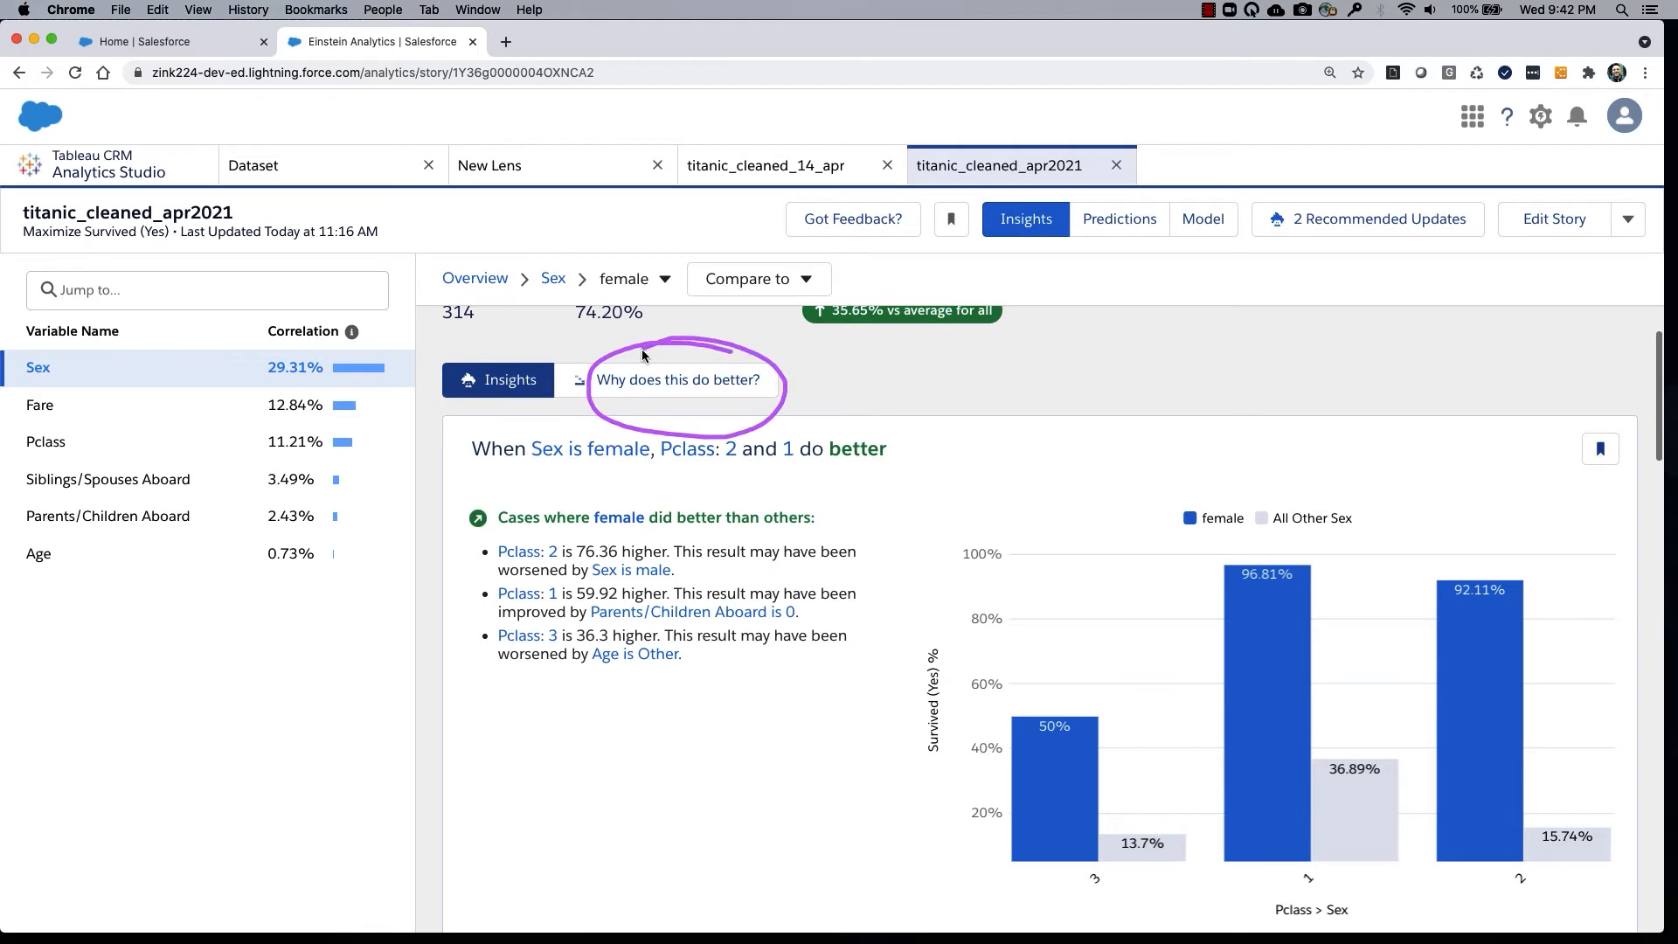
left_click(708, 385)
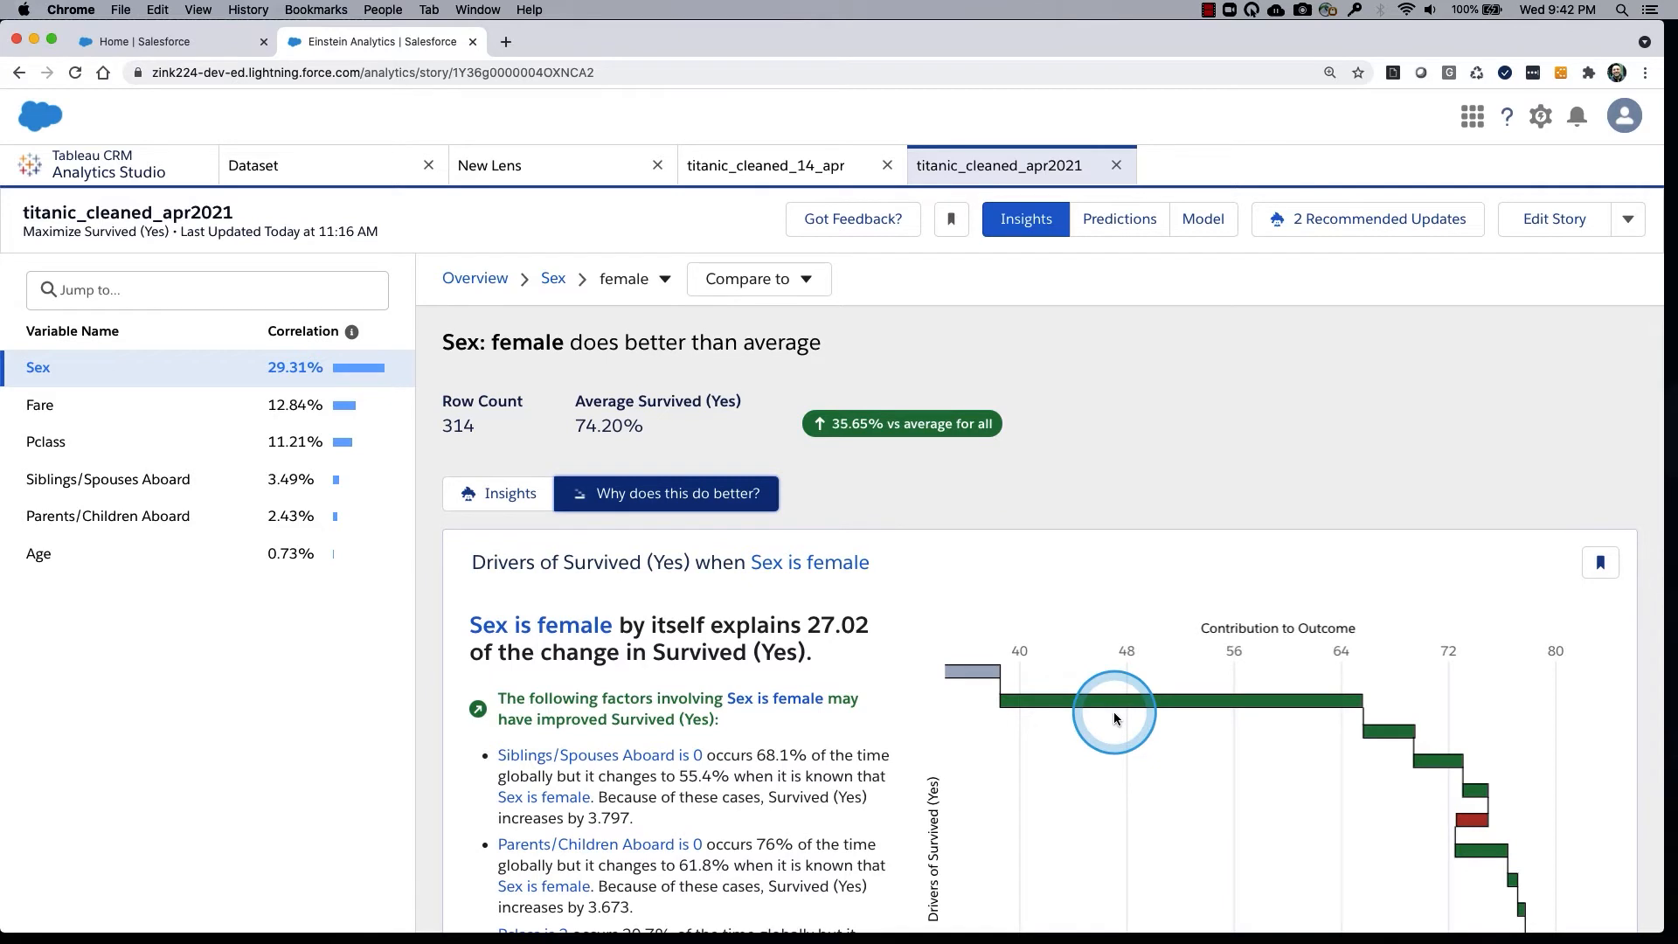
scroll(1113, 713, "down", 3)
scroll(1113, 719, "down", 2)
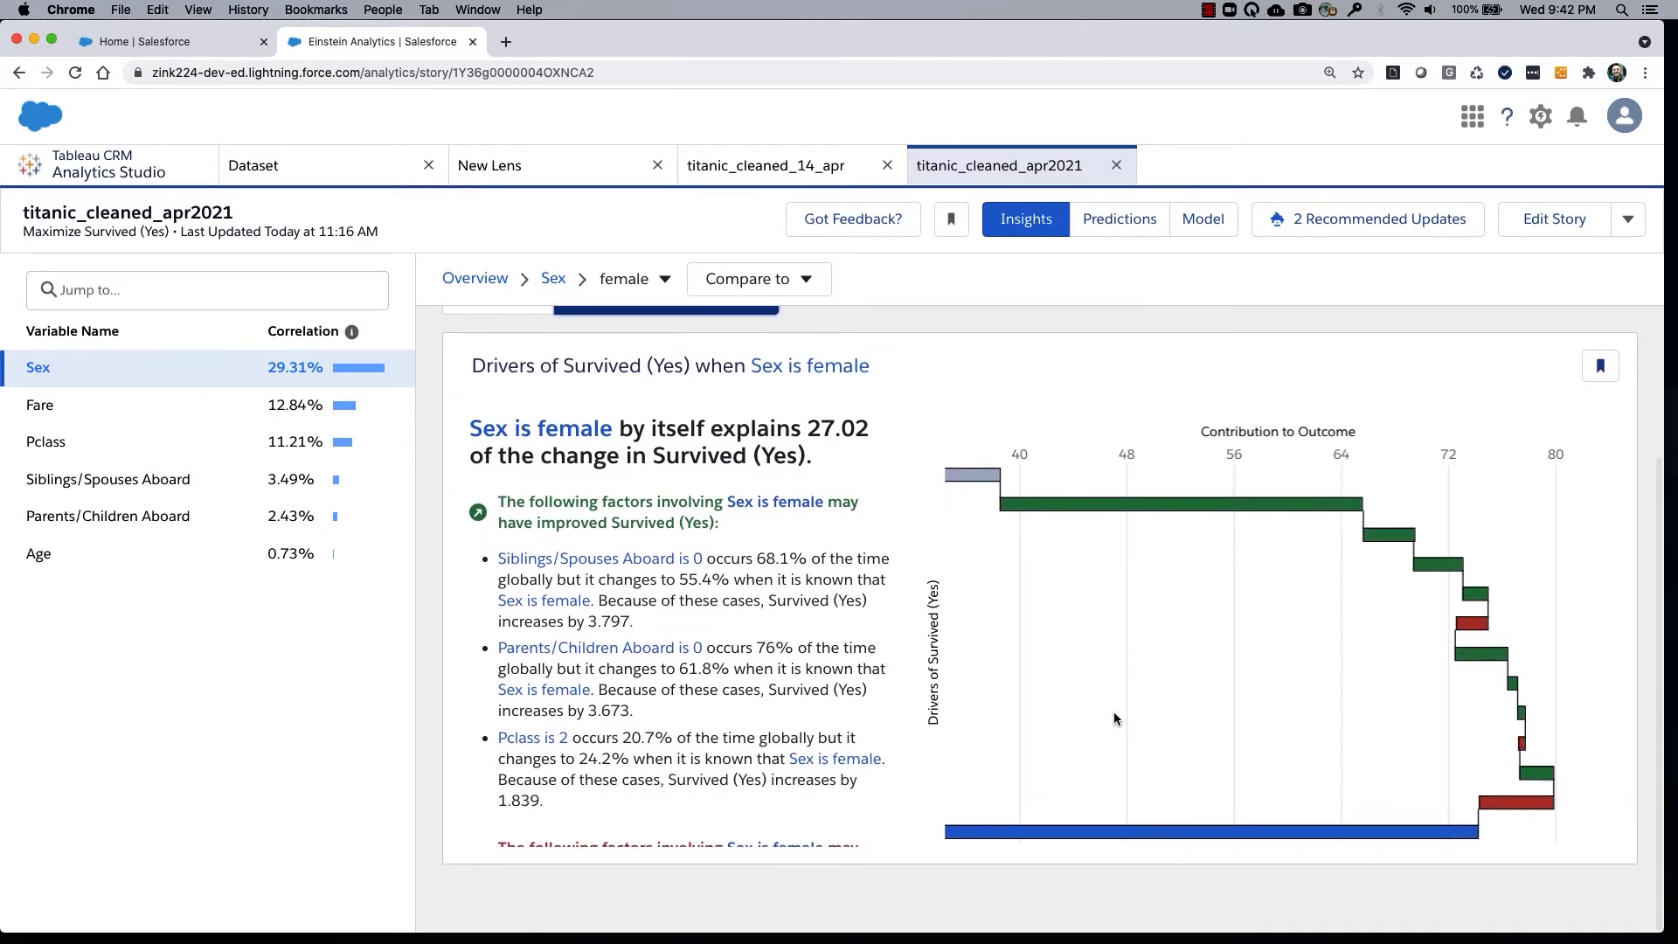
Display the driver names and contribution values in the Sex is female waterfall chart and examine the Global Average bar.
left_click(1087, 559)
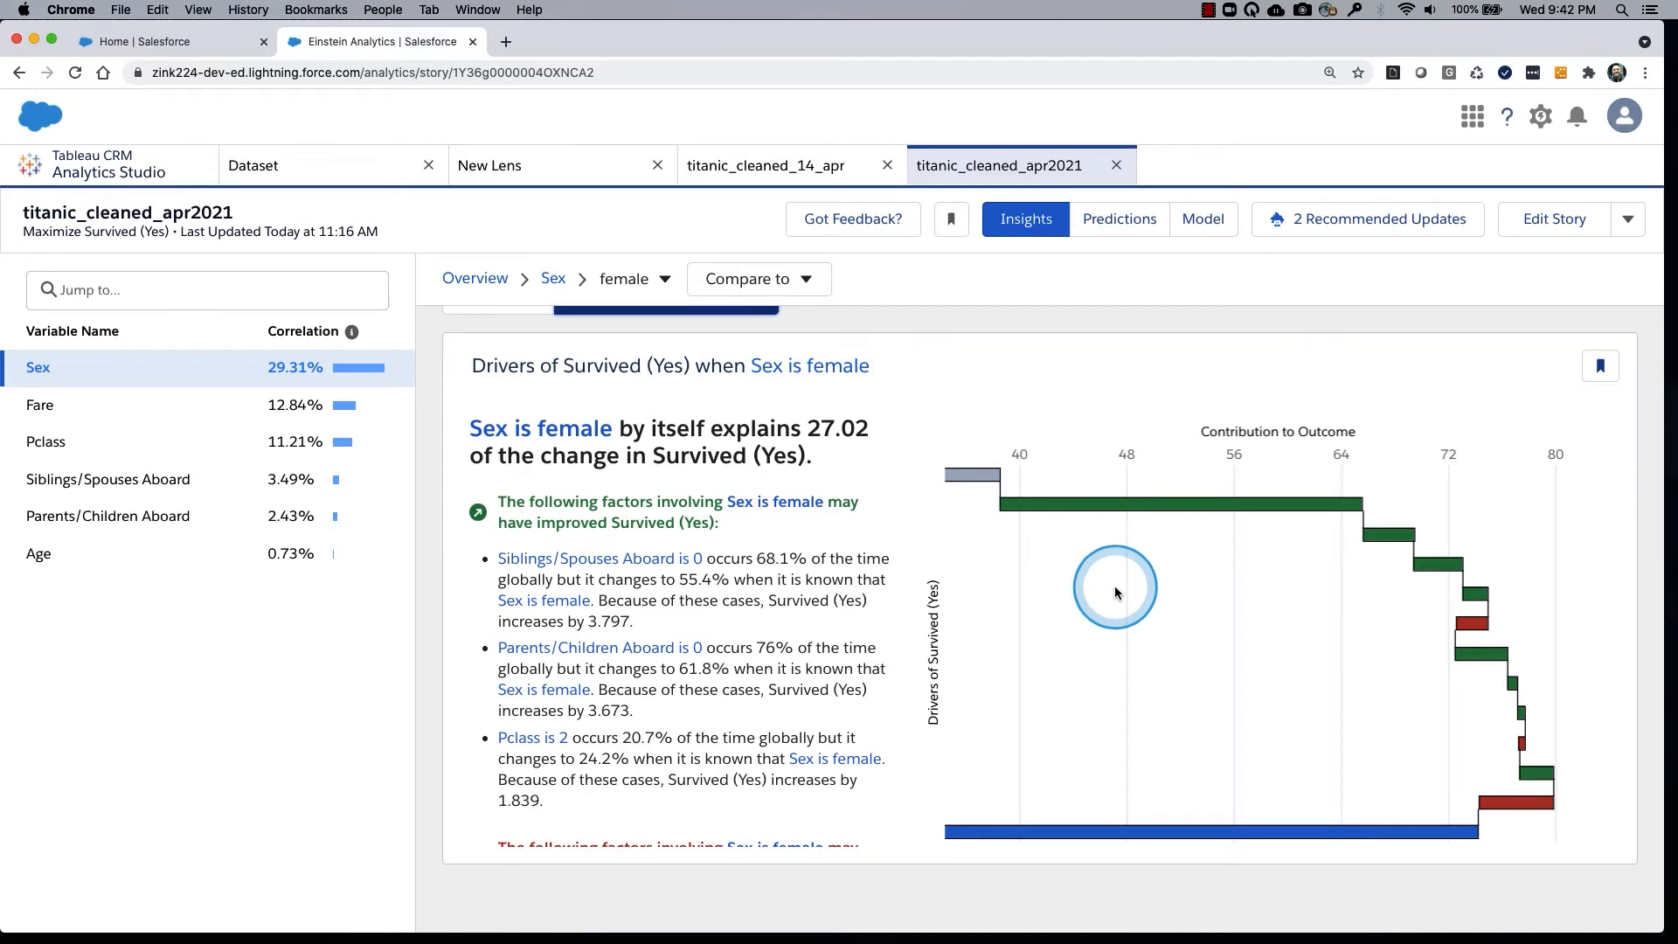
left_click(1024, 537)
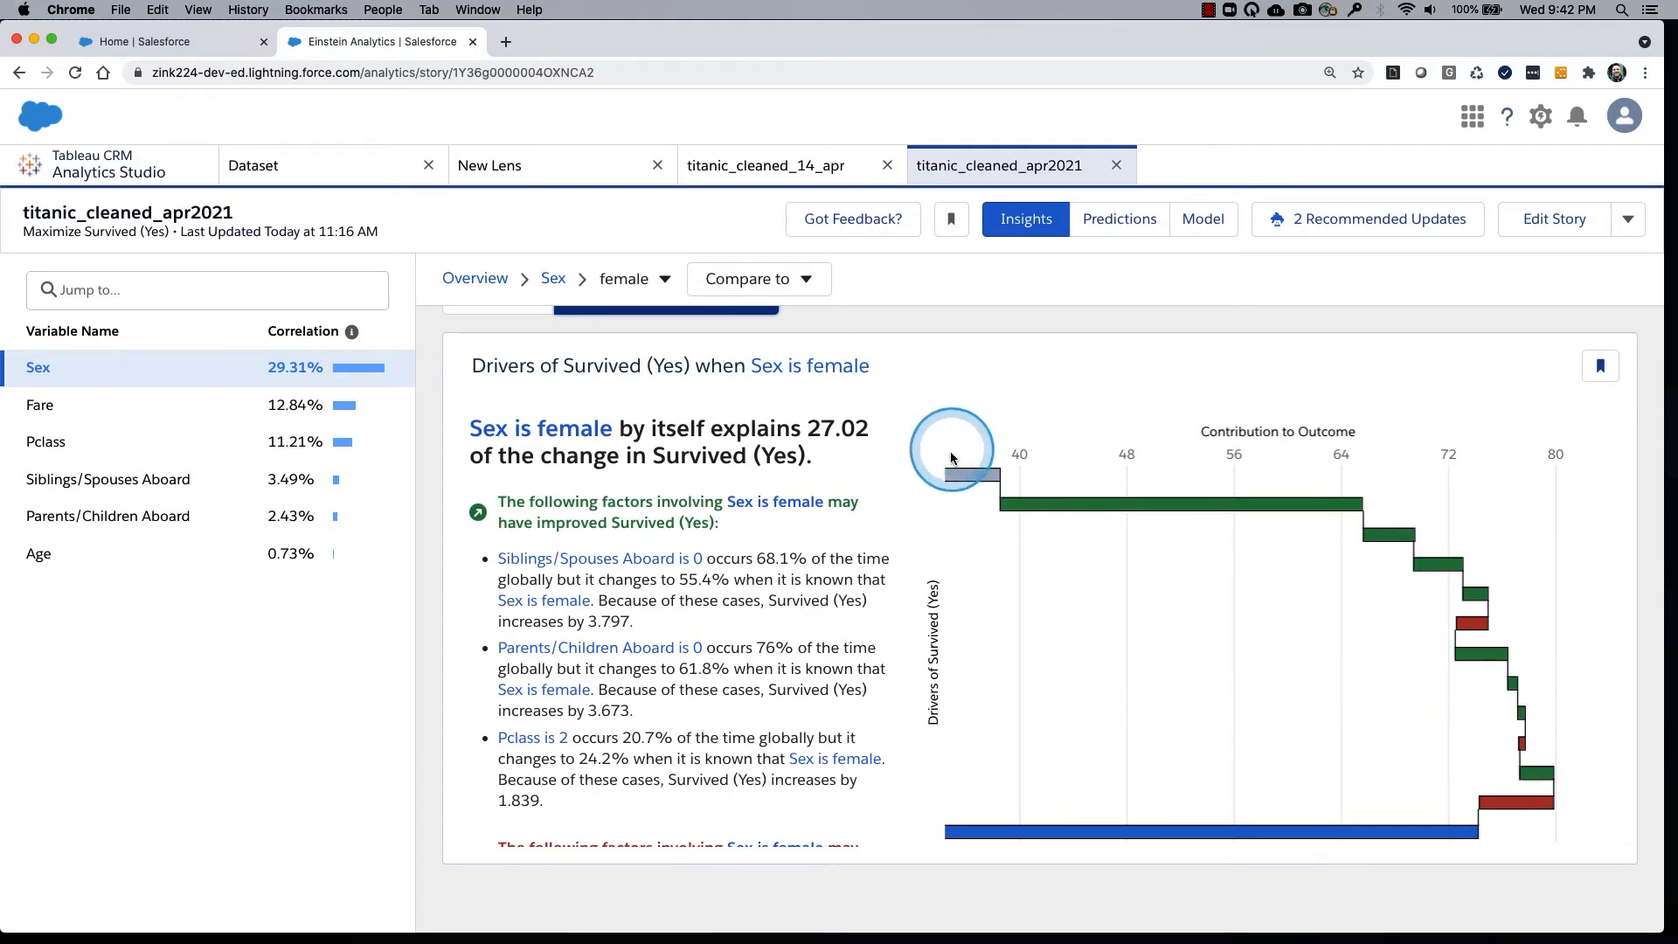
mouse_move(951, 442)
left_mouse_down()
mouse_move(931, 904)
mouse_move(953, 440)
left_mouse_up()
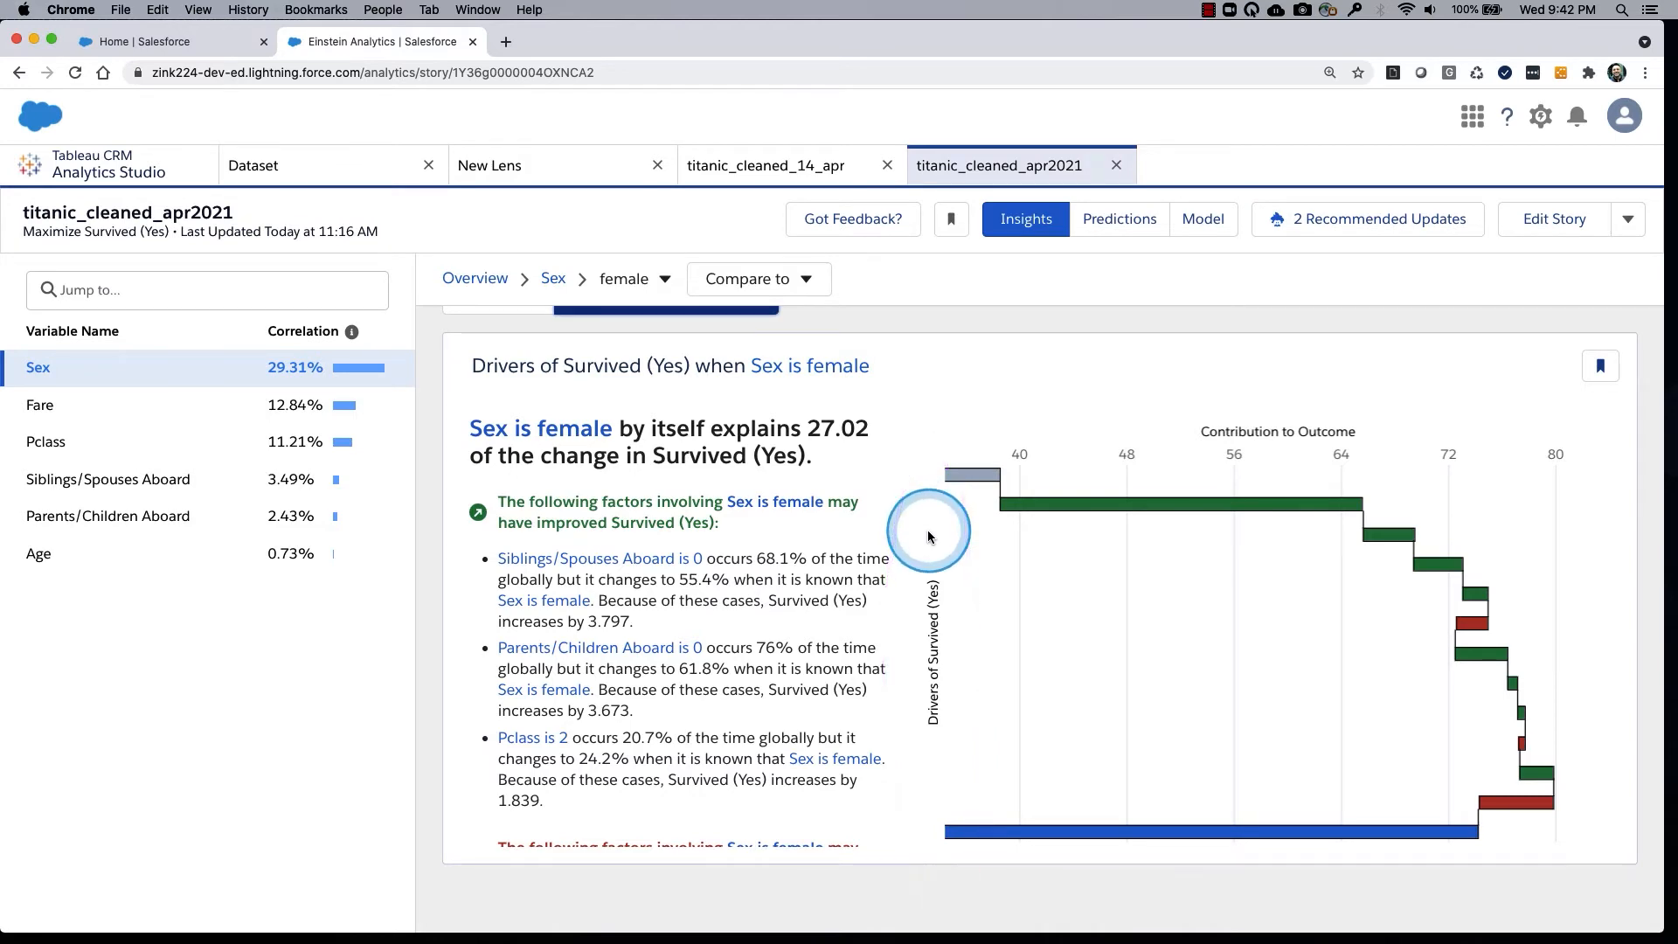
key("super+minus")
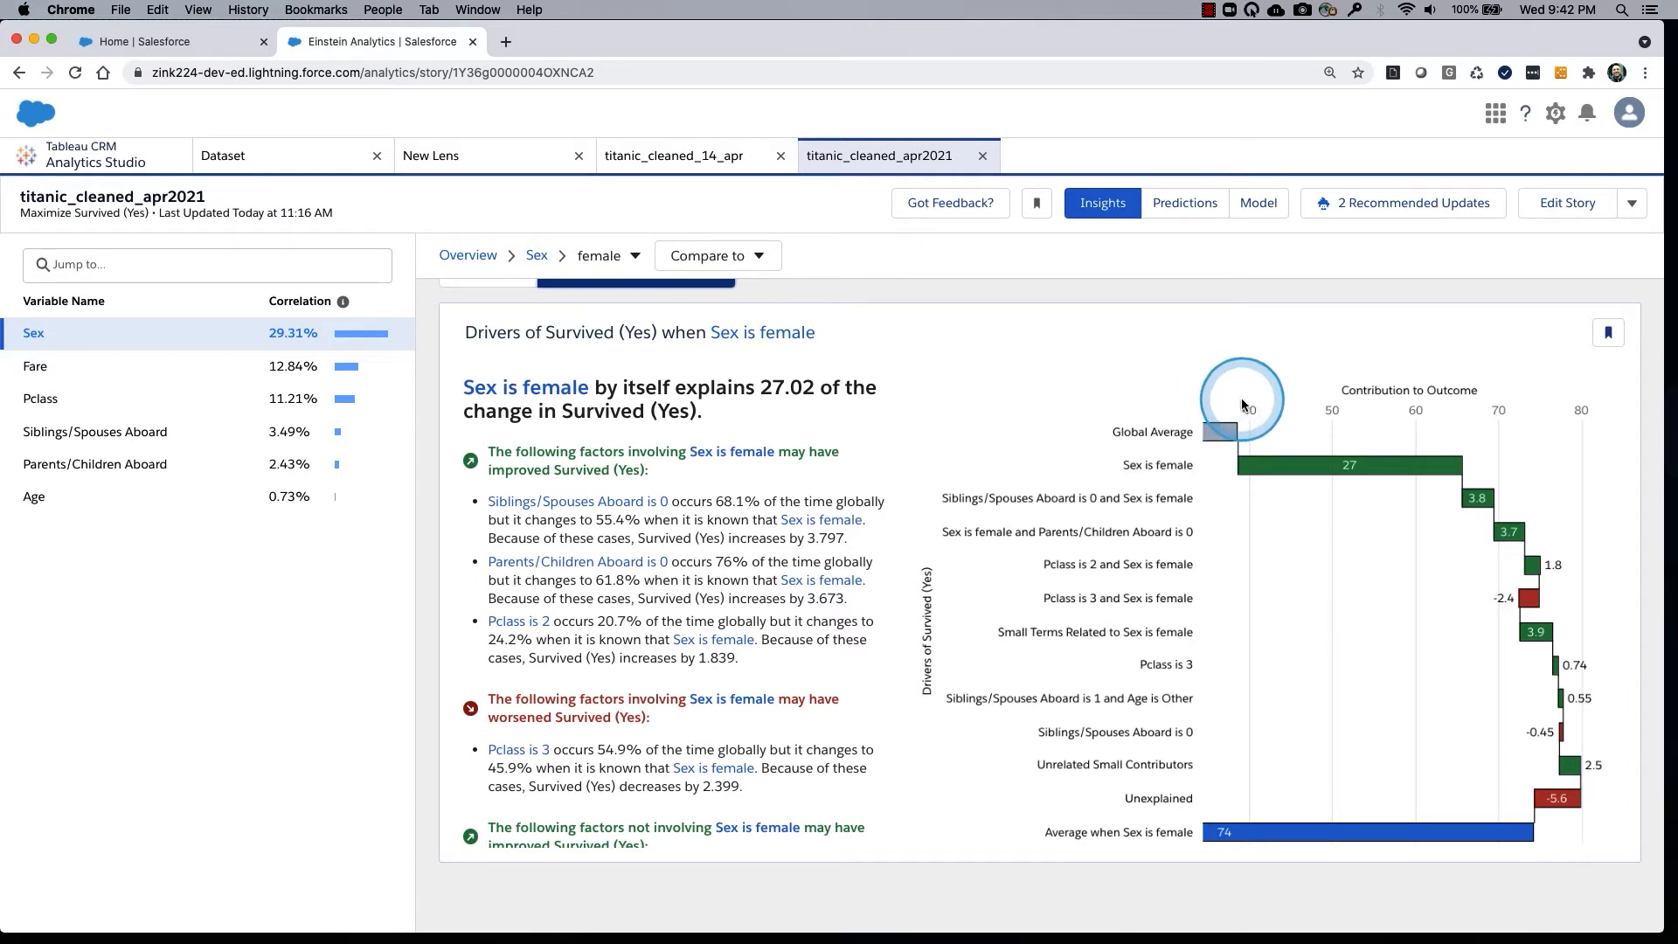
mouse_move(1241, 399)
left_mouse_down()
mouse_move(1094, 401)
mouse_move(1101, 460)
mouse_move(1248, 405)
left_mouse_up()
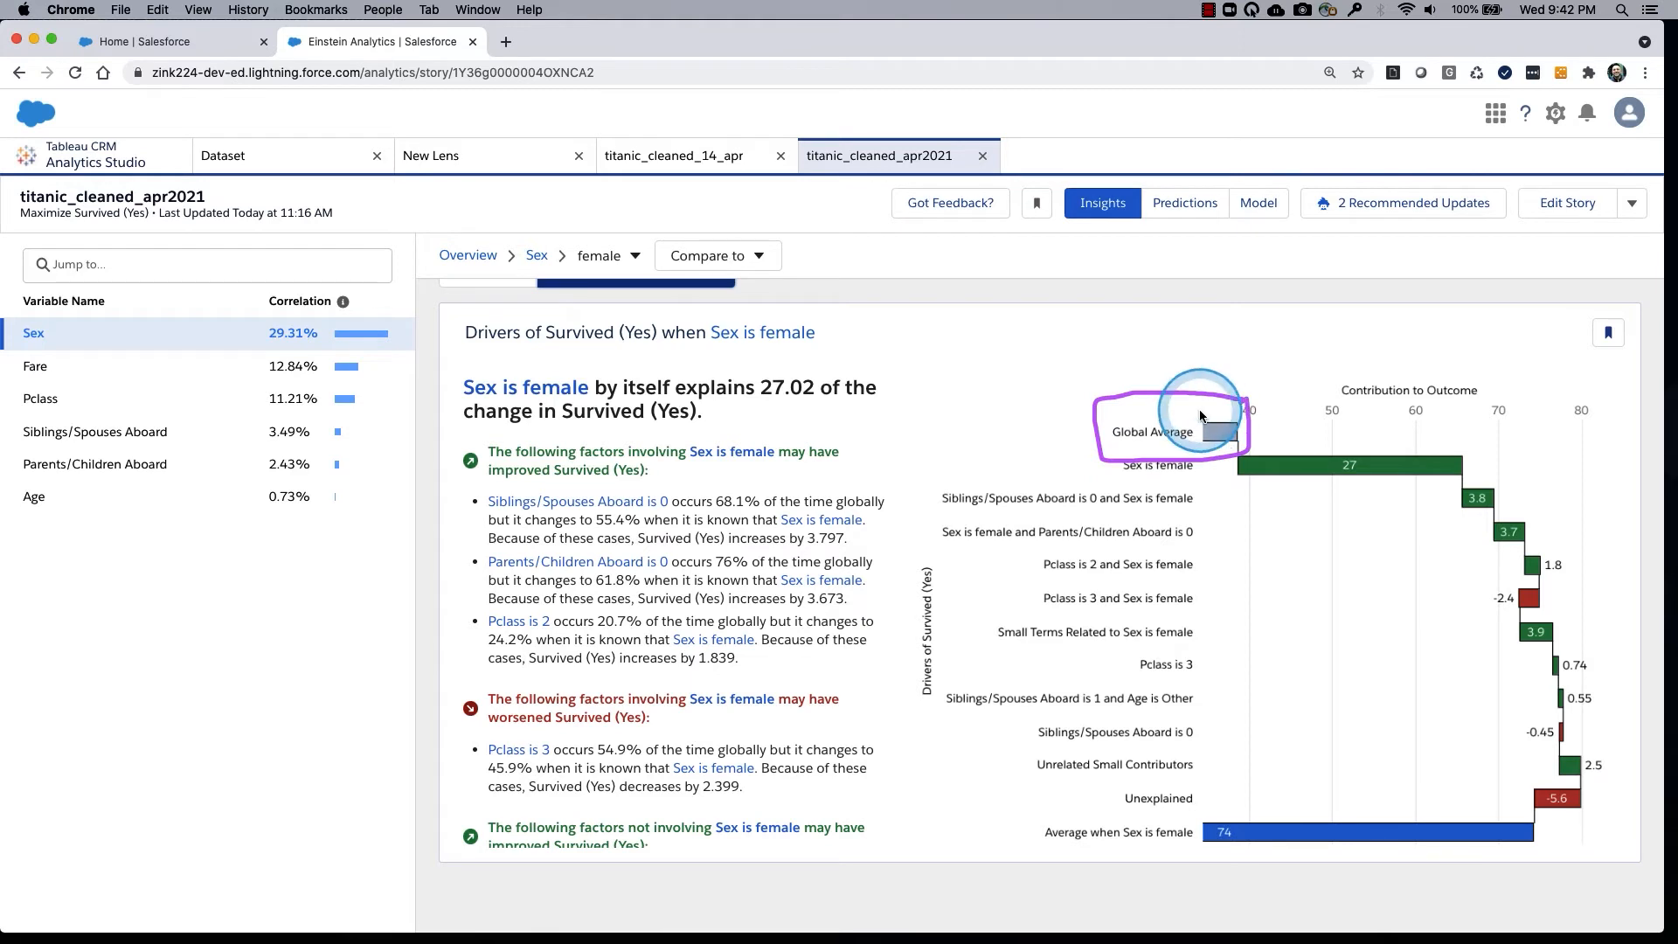
Compare the Global Average bar with the Average when Sex is female bar in the drivers waterfall chart.
mouse_move(1217, 433)
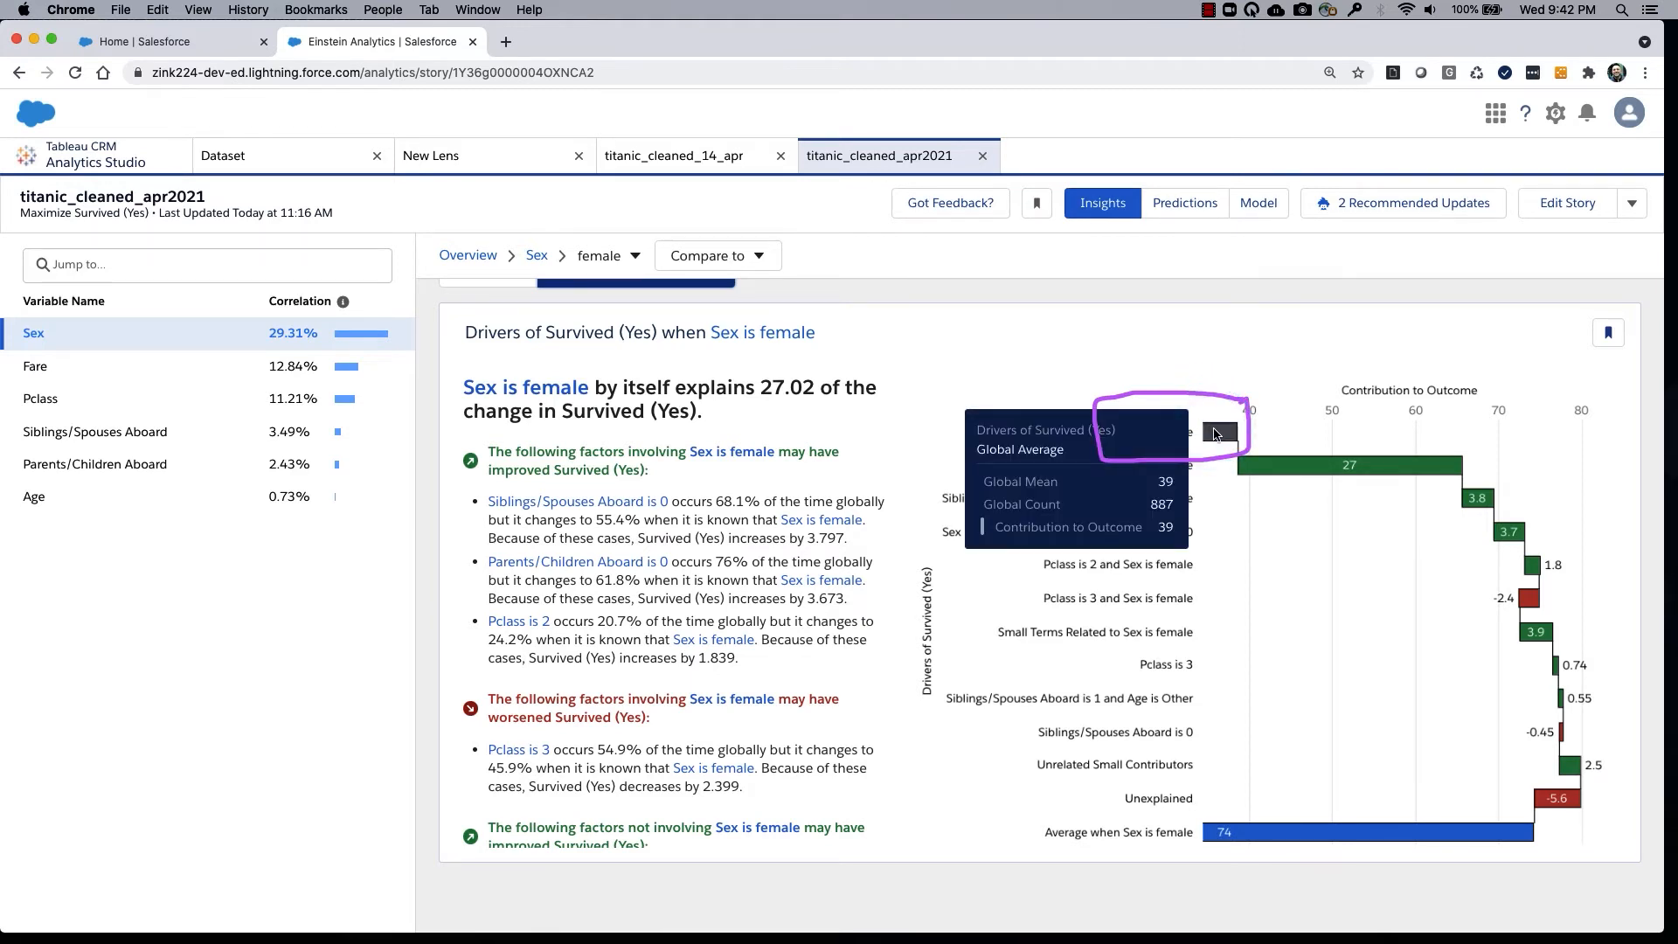
mouse_move(1233, 405)
left_mouse_down()
mouse_move(1105, 483)
mouse_move(1232, 395)
left_mouse_up()
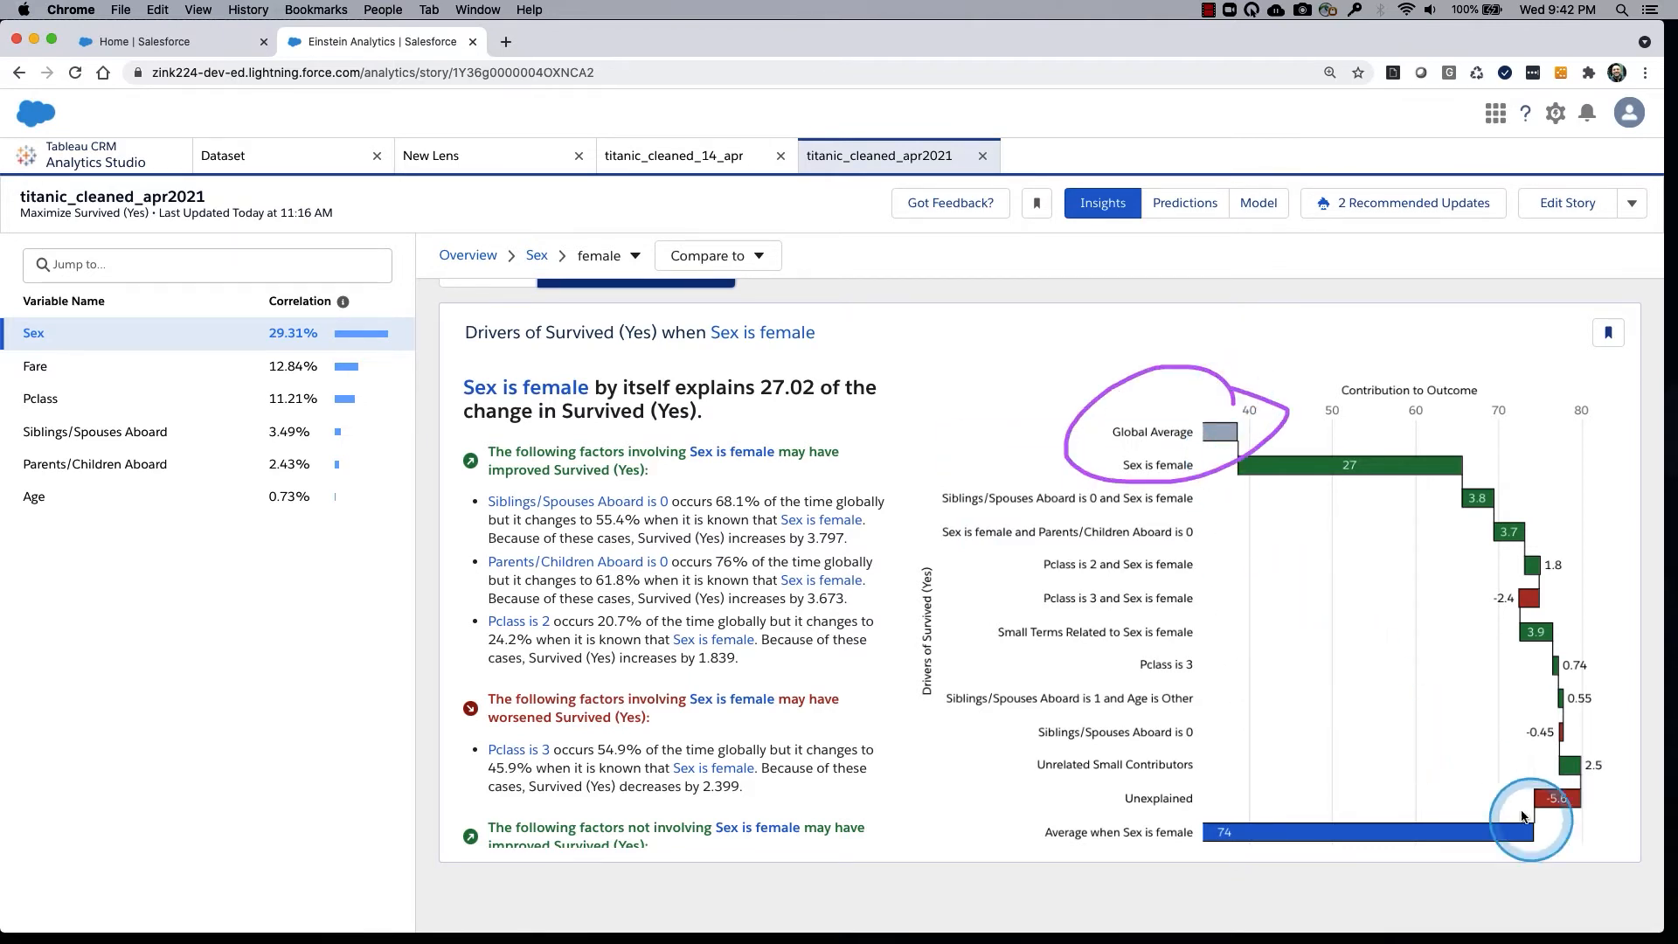
mouse_move(1565, 830)
left_mouse_down()
mouse_move(1009, 818)
mouse_move(1040, 874)
mouse_move(1554, 832)
left_mouse_up()
left_click_drag(893, 664, 1035, 580)
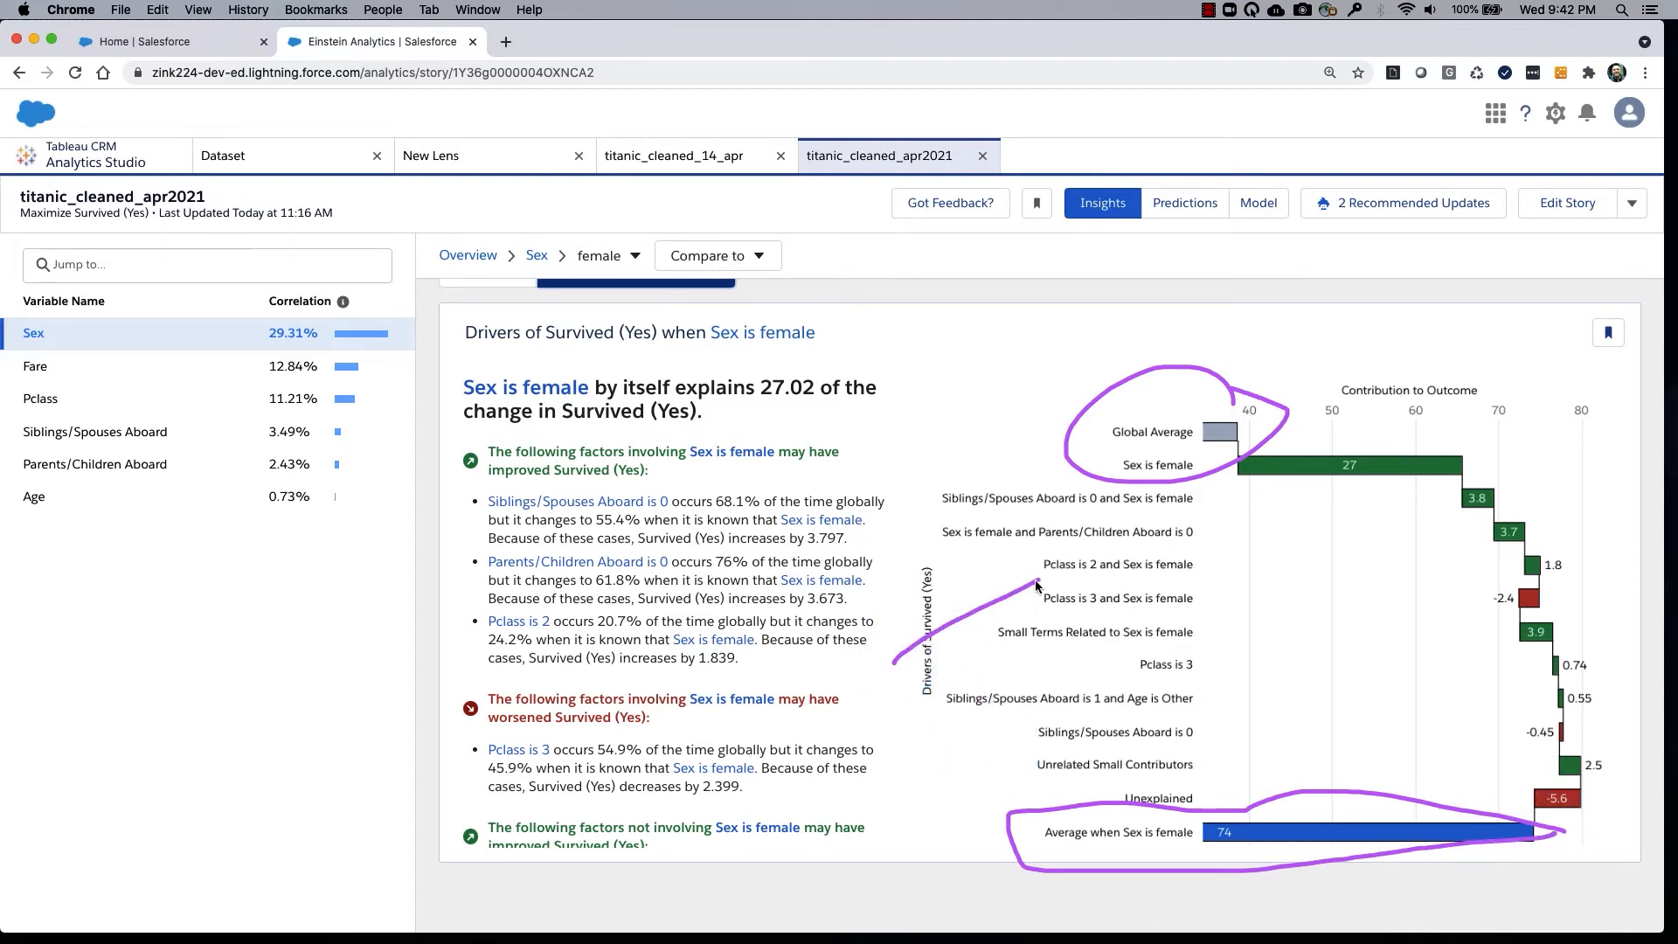
left_click_drag(898, 697, 993, 628)
left_click_drag(950, 687, 1008, 642)
mouse_move(983, 583)
left_mouse_down()
mouse_move(1021, 673)
mouse_move(1007, 705)
left_mouse_up()
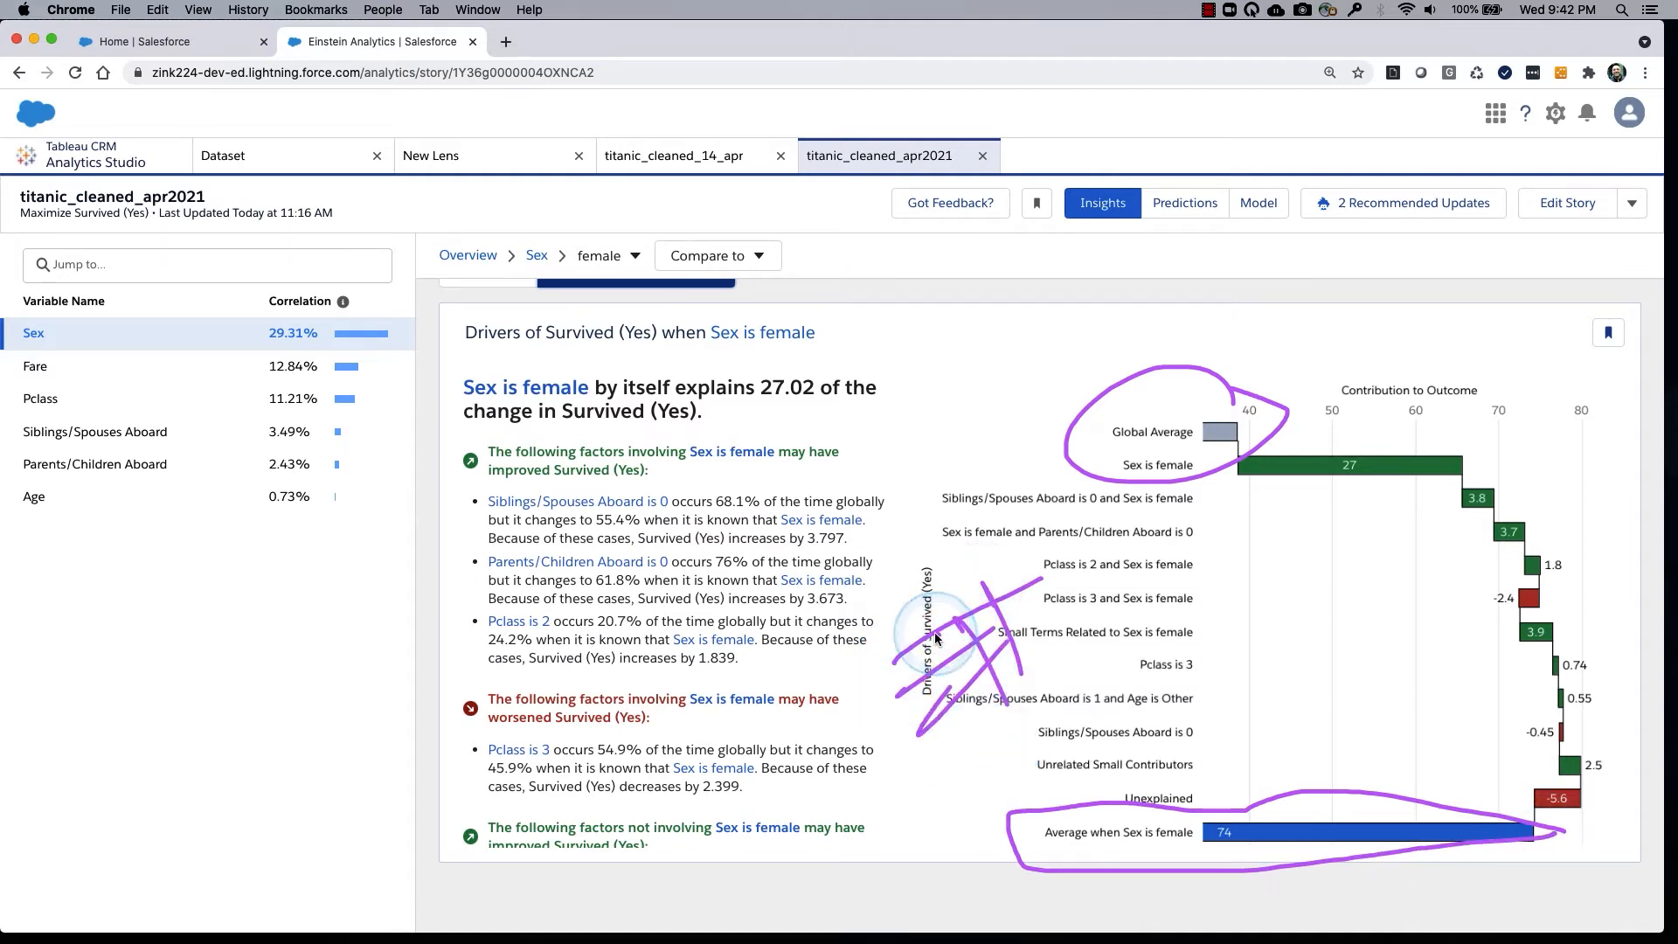
left_click_drag(936, 633, 985, 703)
mouse_move(921, 648)
left_mouse_down()
mouse_move(921, 673)
mouse_move(977, 739)
left_mouse_up()
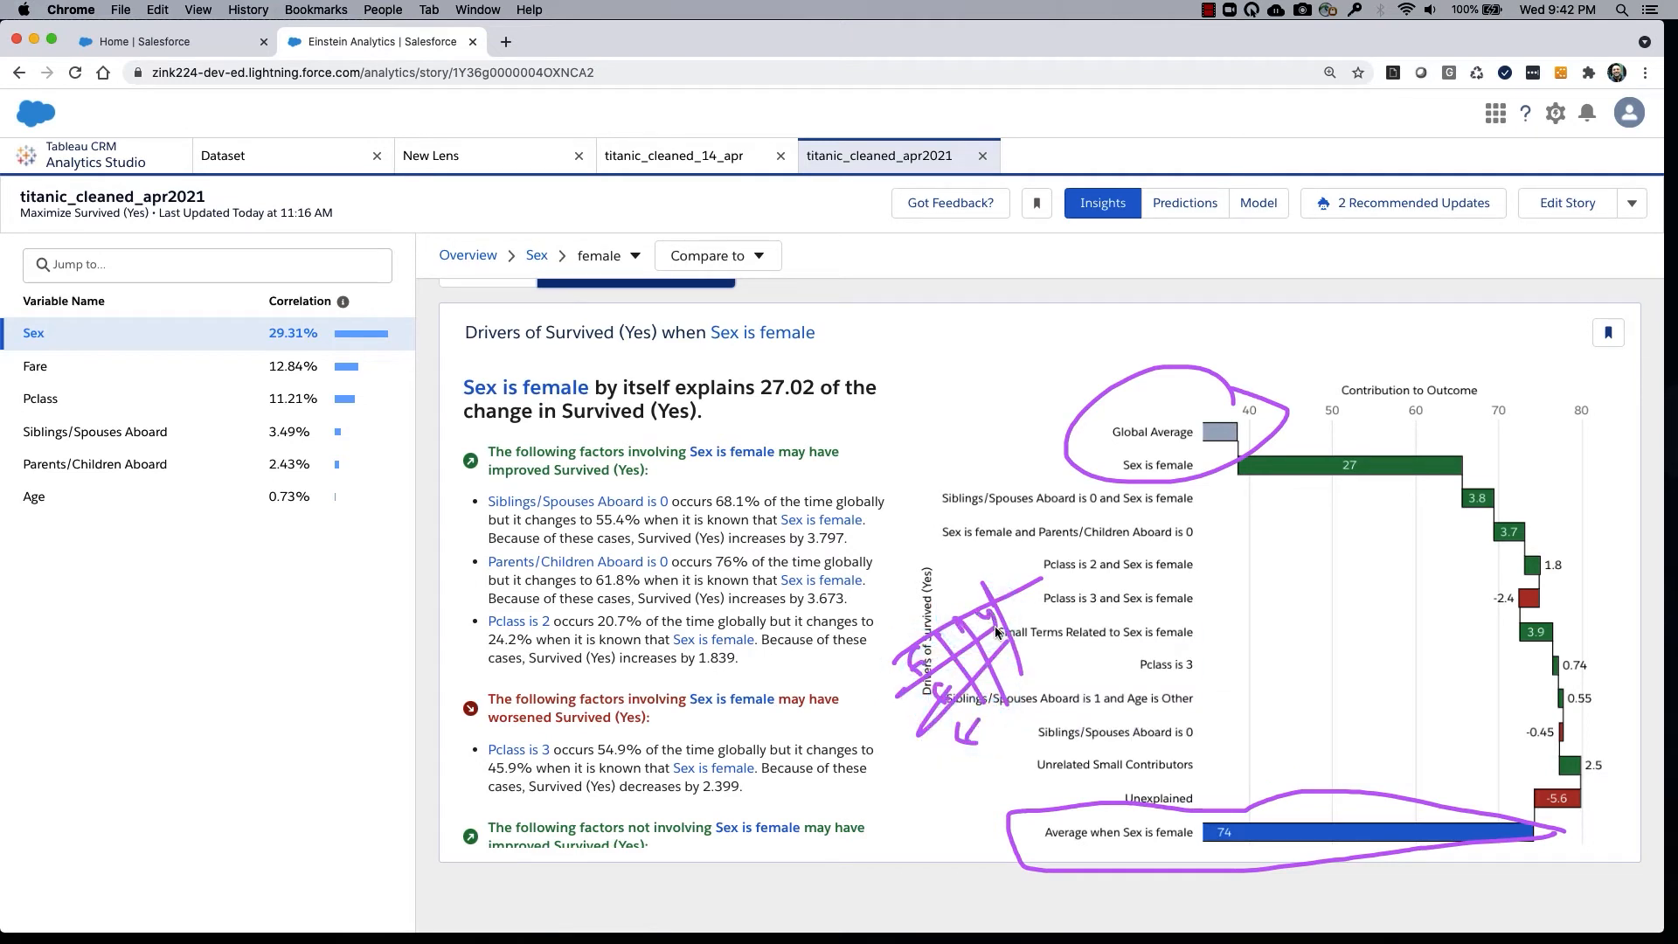
mouse_move(995, 625)
left_mouse_down()
mouse_move(1004, 607)
mouse_move(1019, 631)
left_mouse_up()
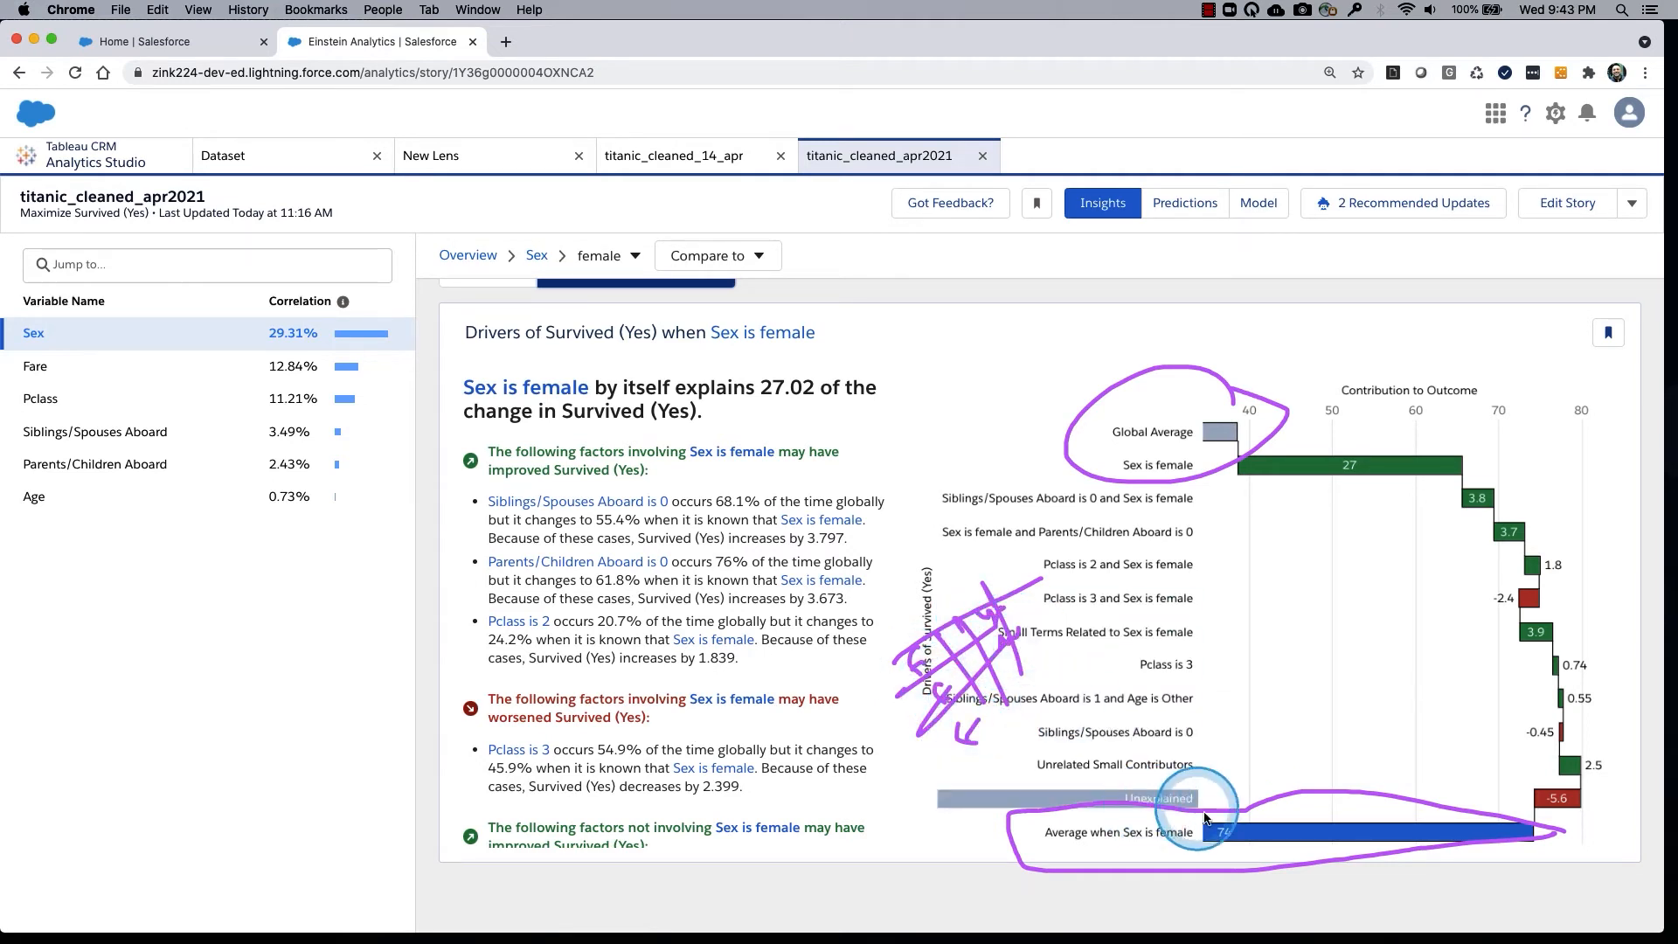
mouse_move(1228, 831)
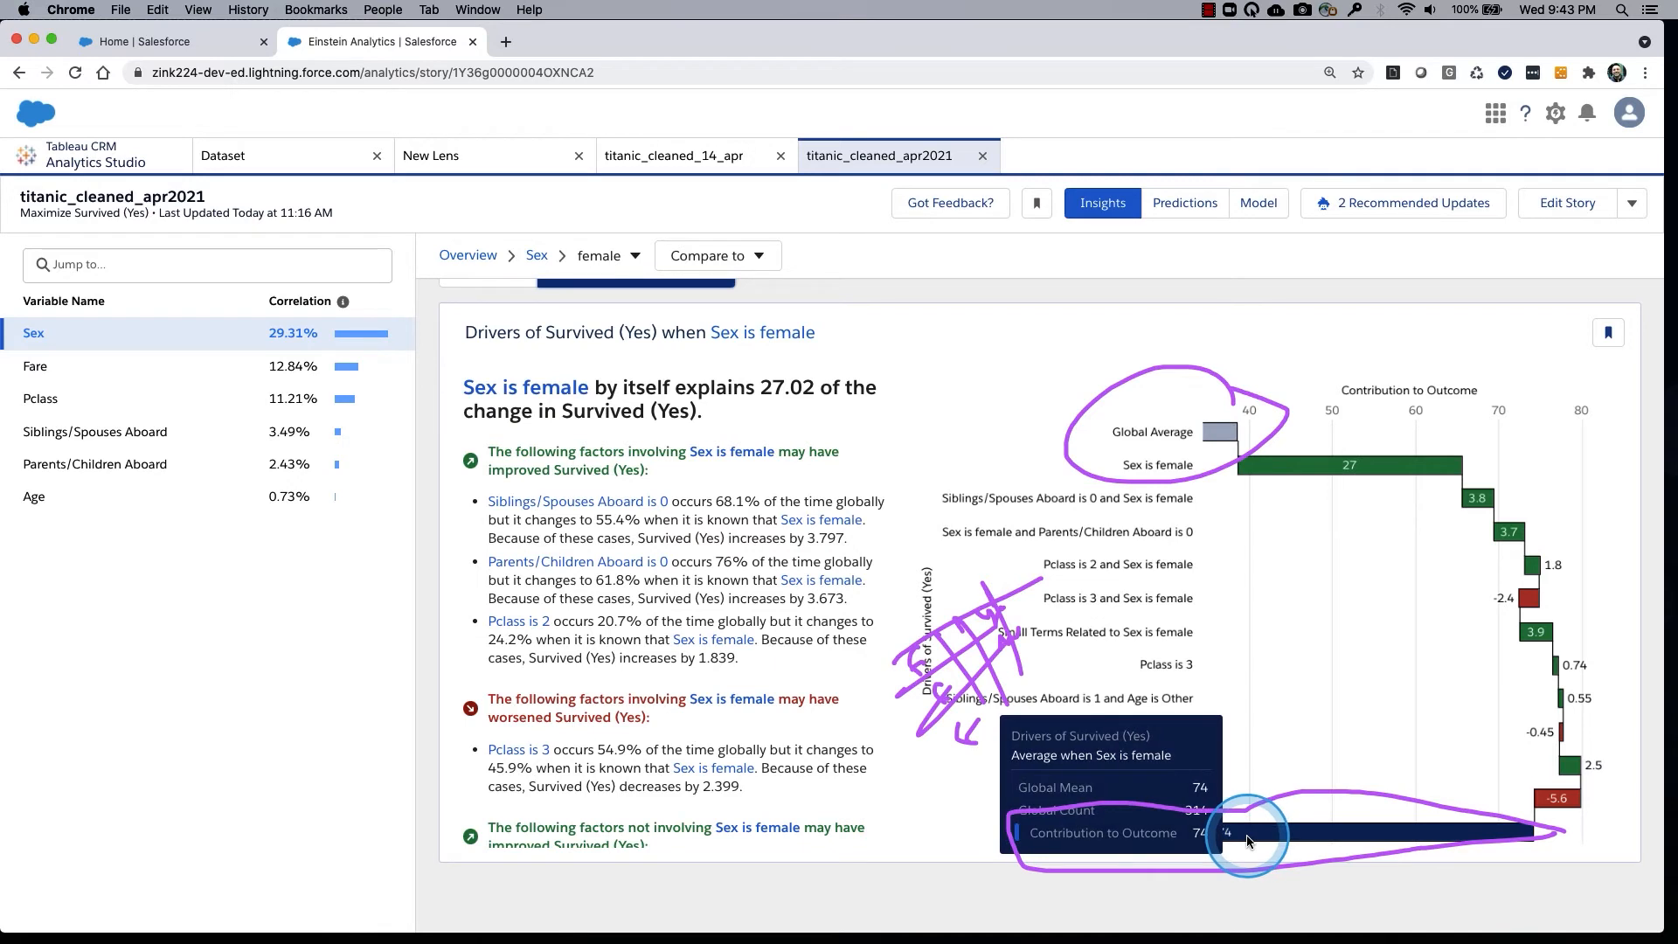
mouse_move(1341, 802)
left_mouse_down()
mouse_move(1307, 839)
mouse_move(1342, 809)
left_mouse_up()
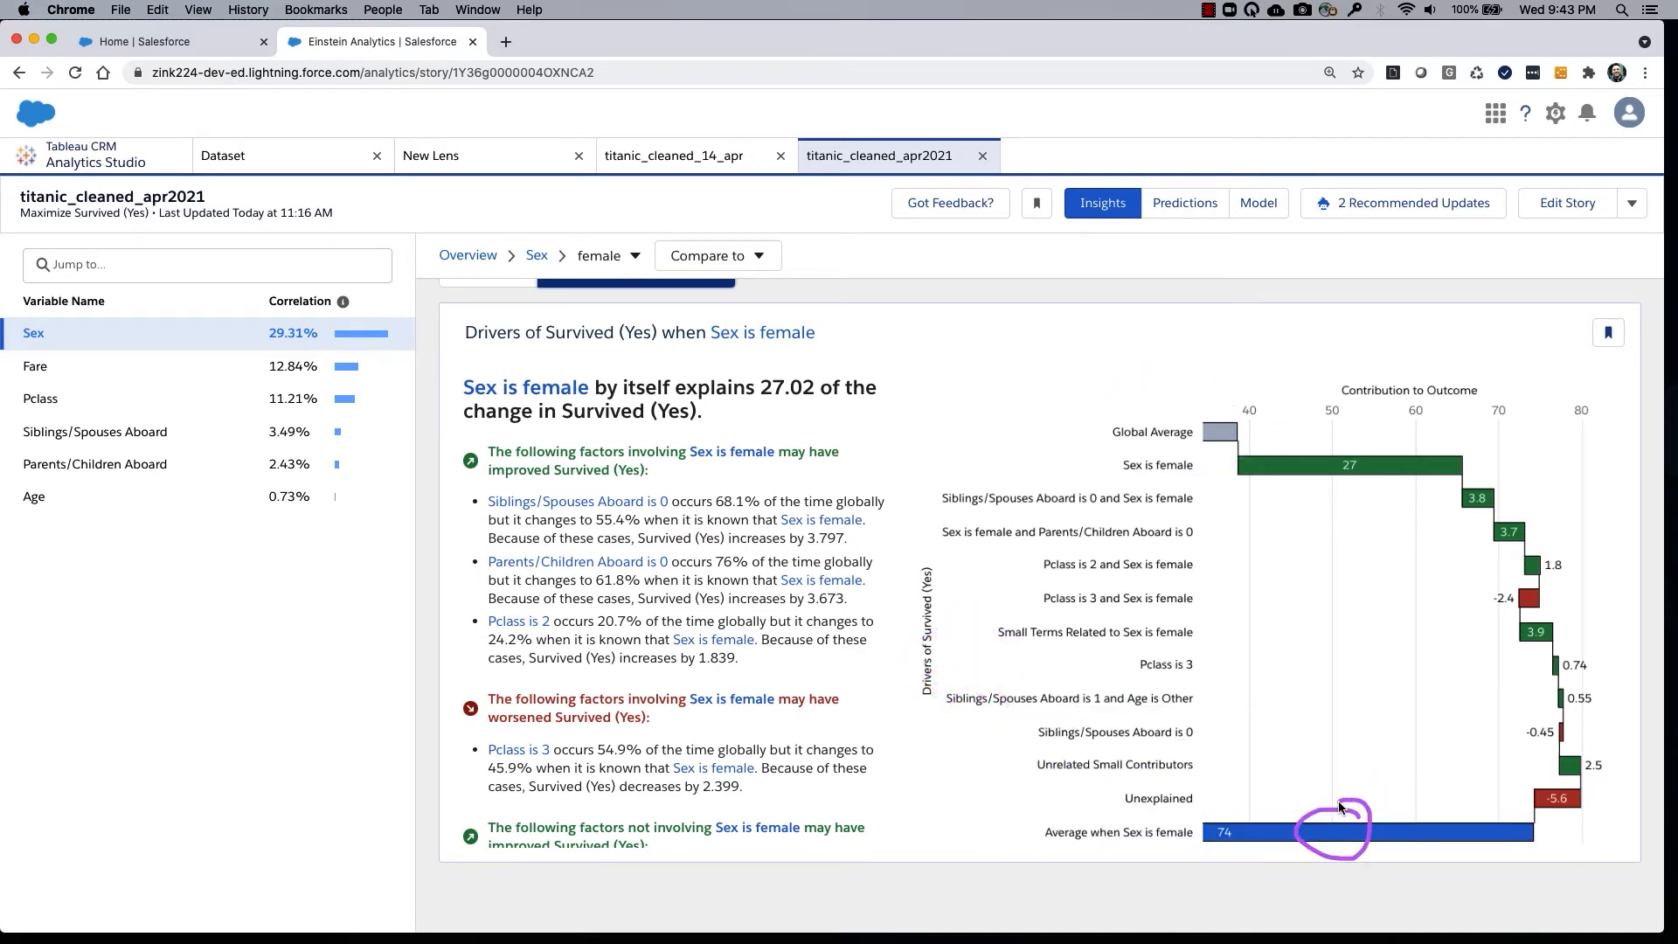
Trace the driver contributions from the Global Average to the female average and examine the Sex is female bar's details.
mouse_move(1220, 416)
left_mouse_down()
mouse_move(1227, 464)
mouse_move(1210, 405)
left_mouse_up()
mouse_move(1296, 456)
left_mouse_down()
mouse_move(1376, 455)
mouse_move(1457, 495)
mouse_move(1520, 577)
mouse_move(1571, 803)
left_mouse_up()
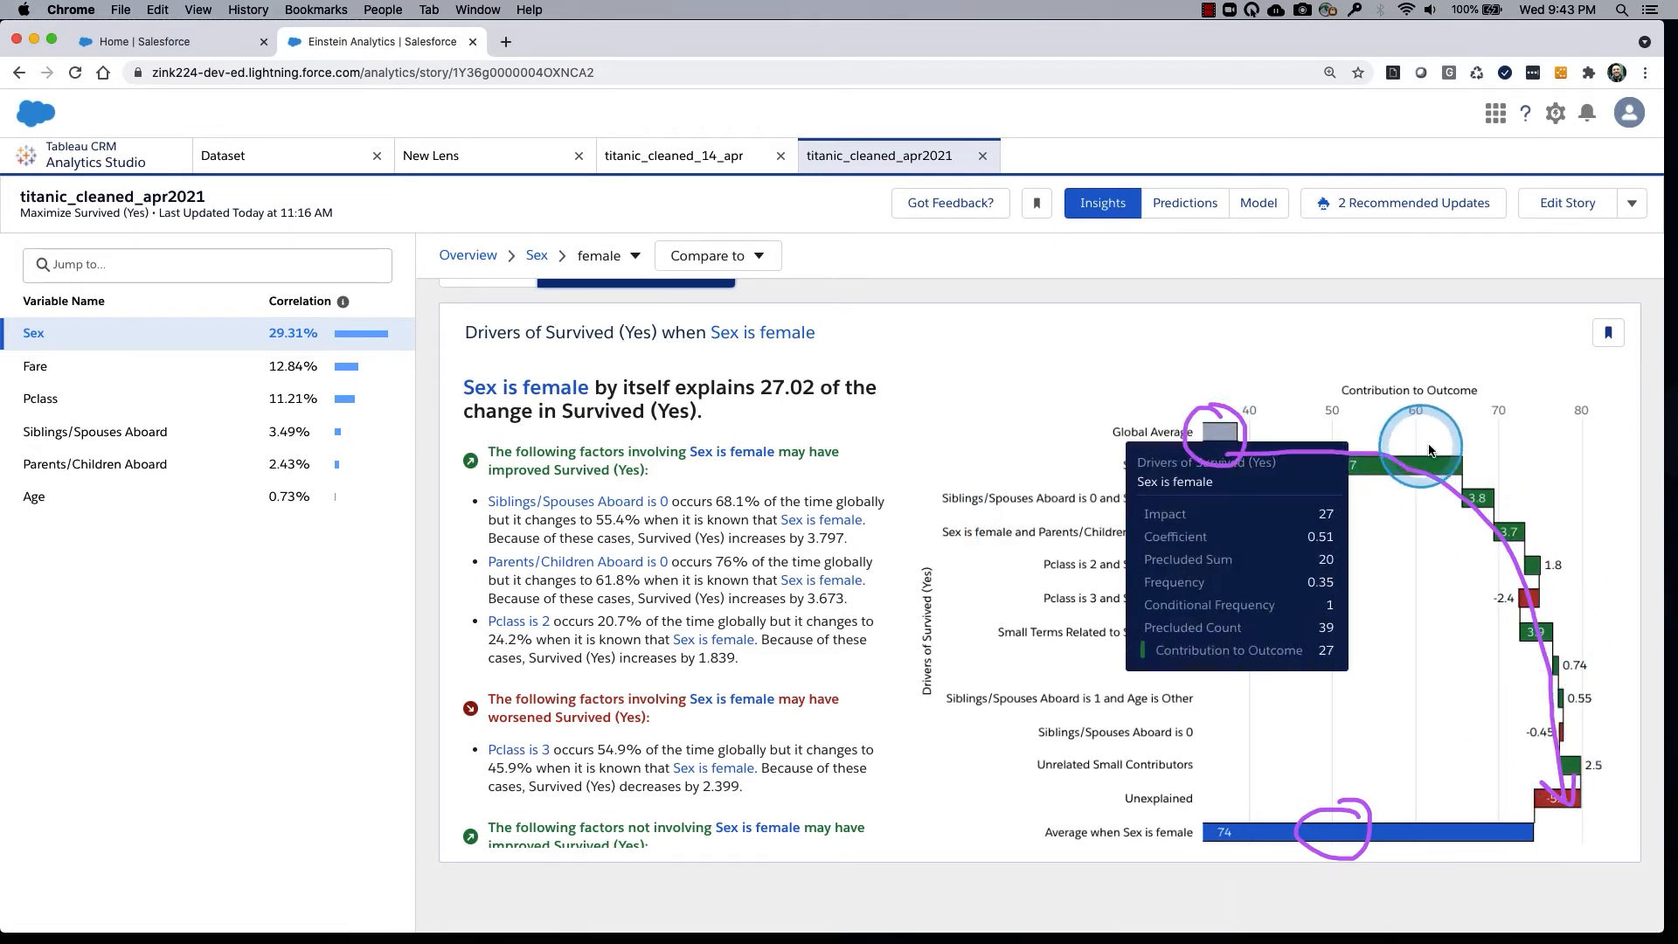
mouse_move(1436, 471)
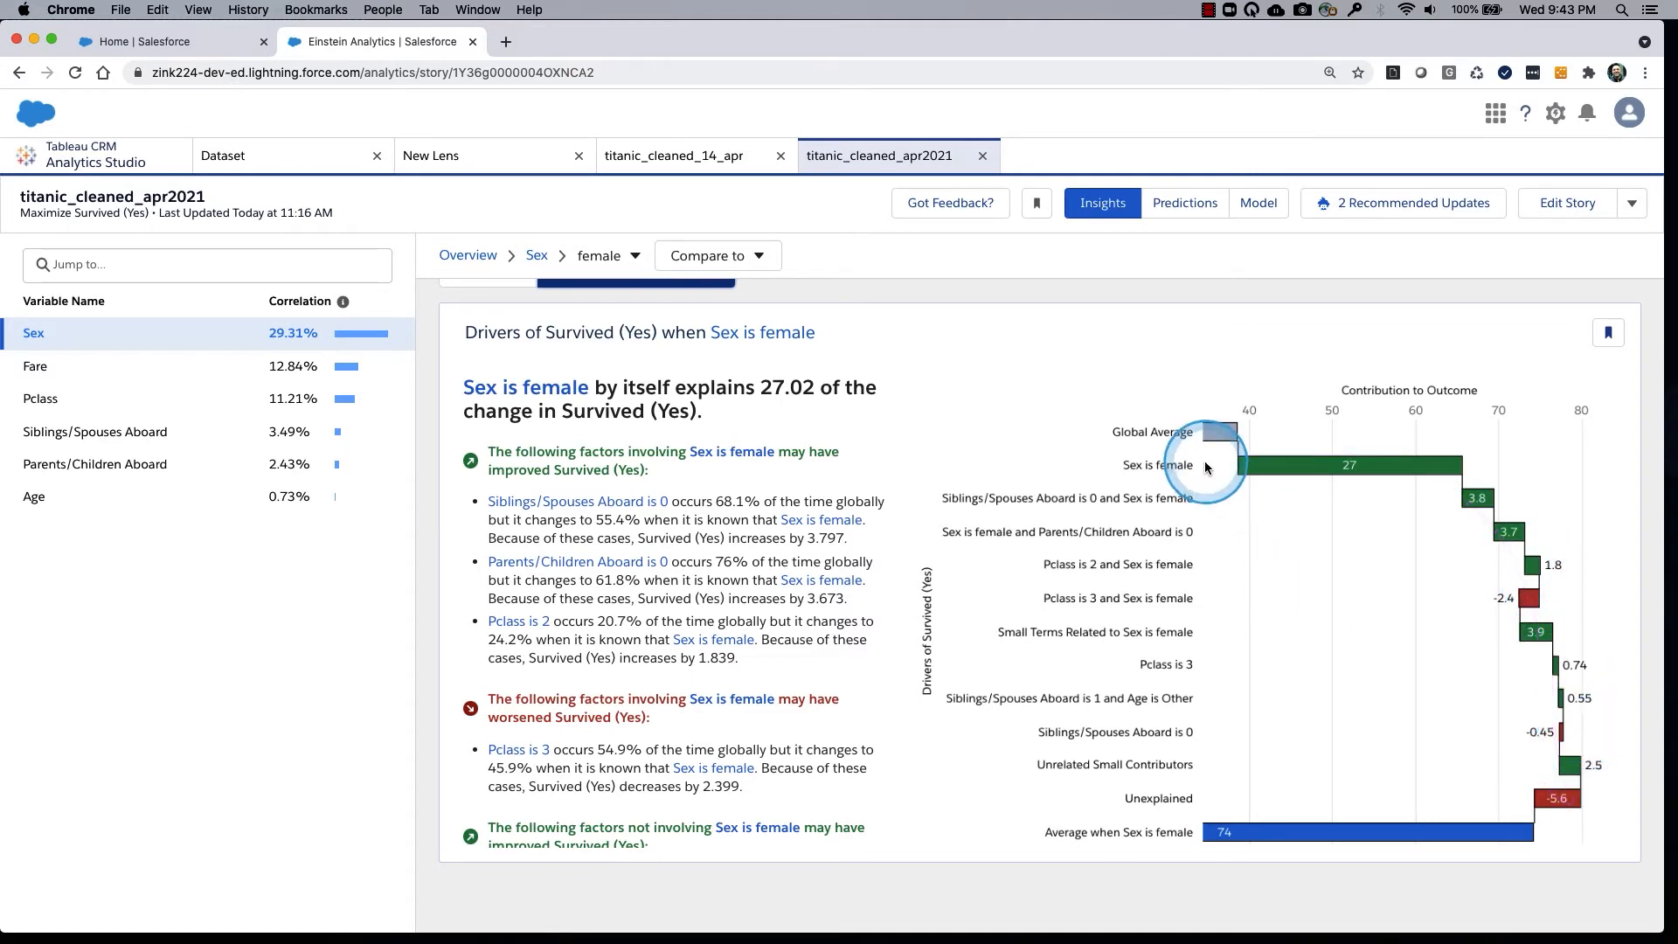
mouse_move(1207, 461)
left_mouse_down()
mouse_move(1099, 458)
mouse_move(1209, 455)
left_mouse_up()
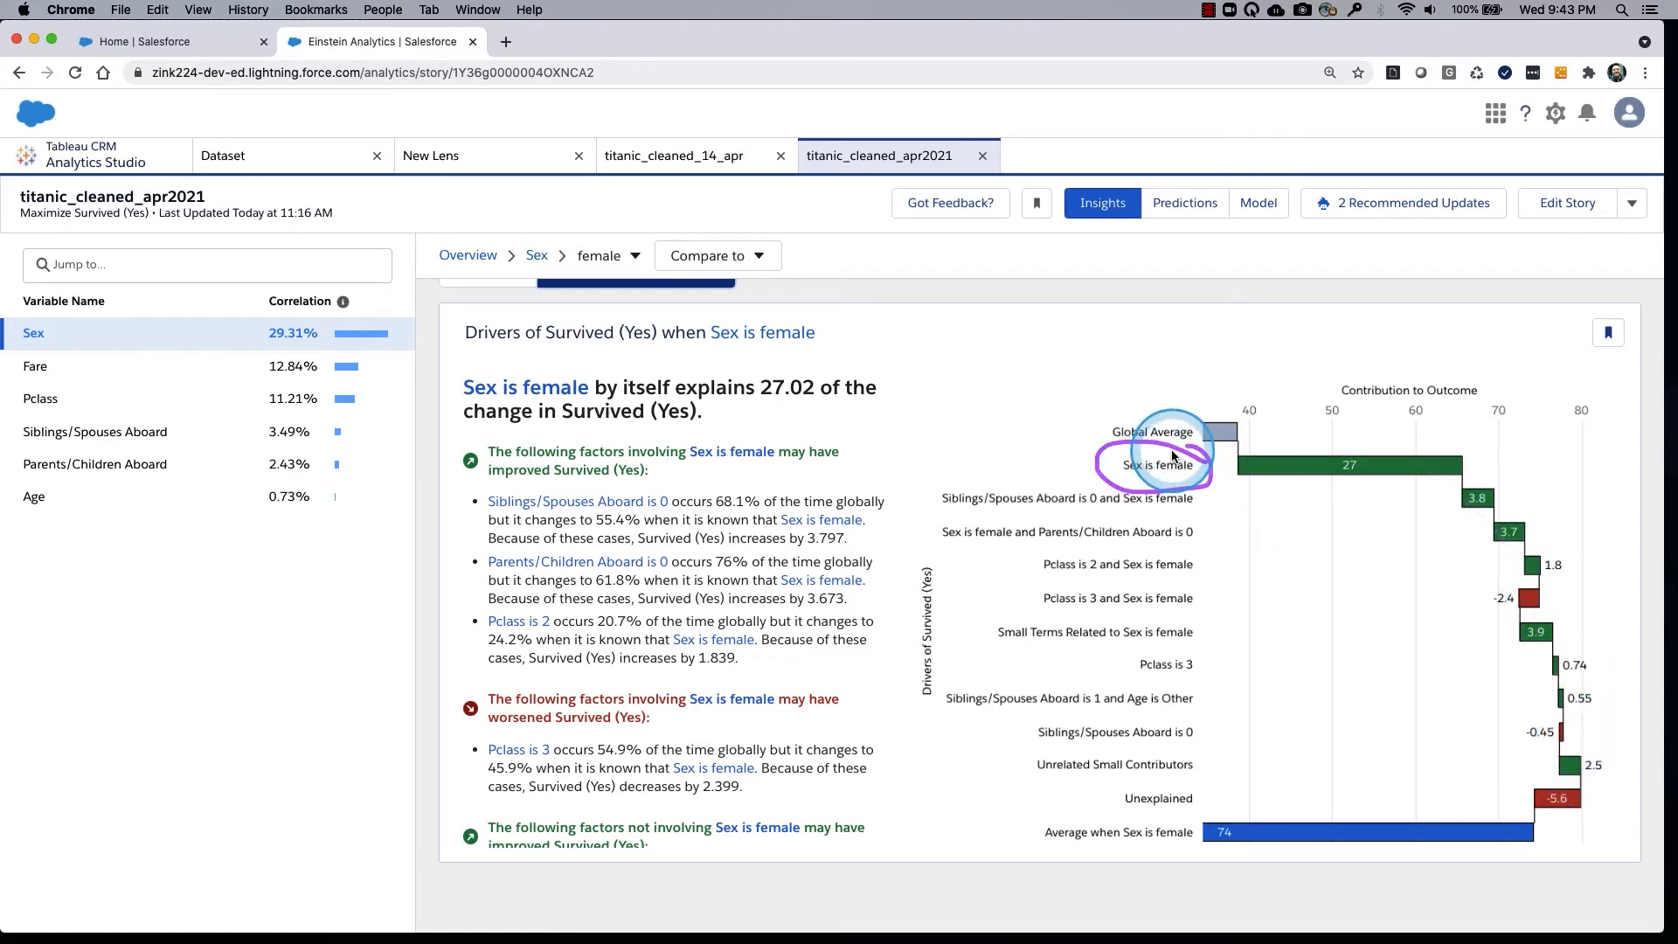
mouse_move(1093, 333)
left_mouse_down()
mouse_move(1183, 266)
mouse_move(1099, 366)
mouse_move(1136, 271)
mouse_move(1103, 292)
mouse_move(1152, 401)
left_mouse_up()
left_click_drag(1069, 298, 1118, 414)
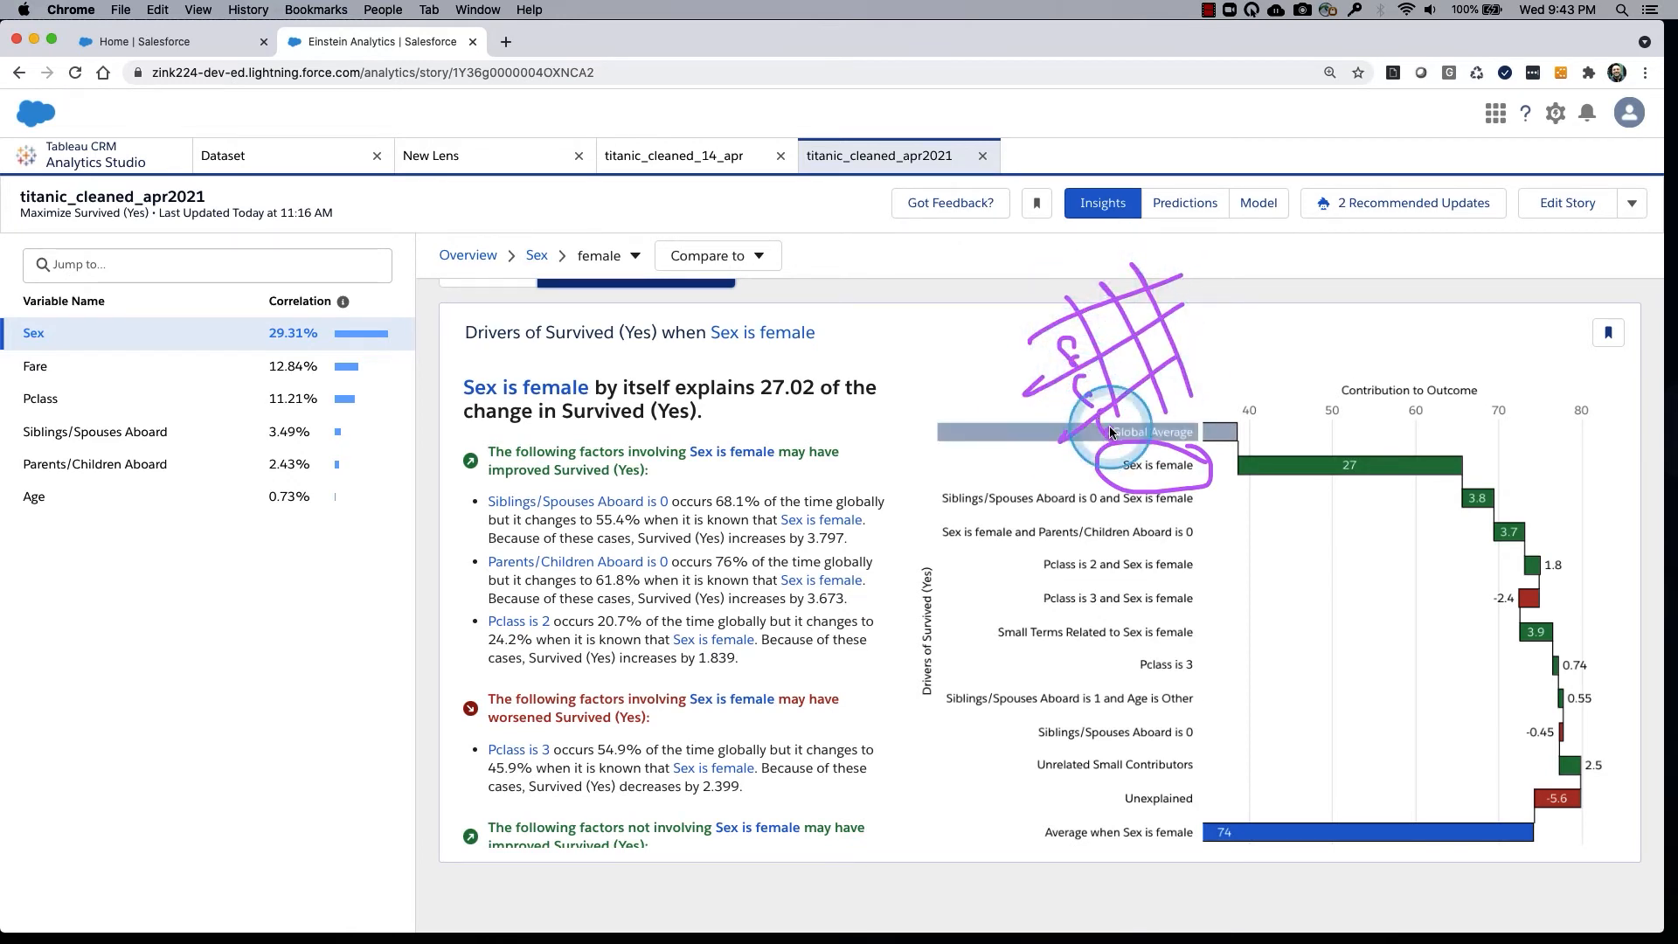
left_click_drag(1155, 306, 1161, 302)
left_click_drag(1148, 341, 1153, 345)
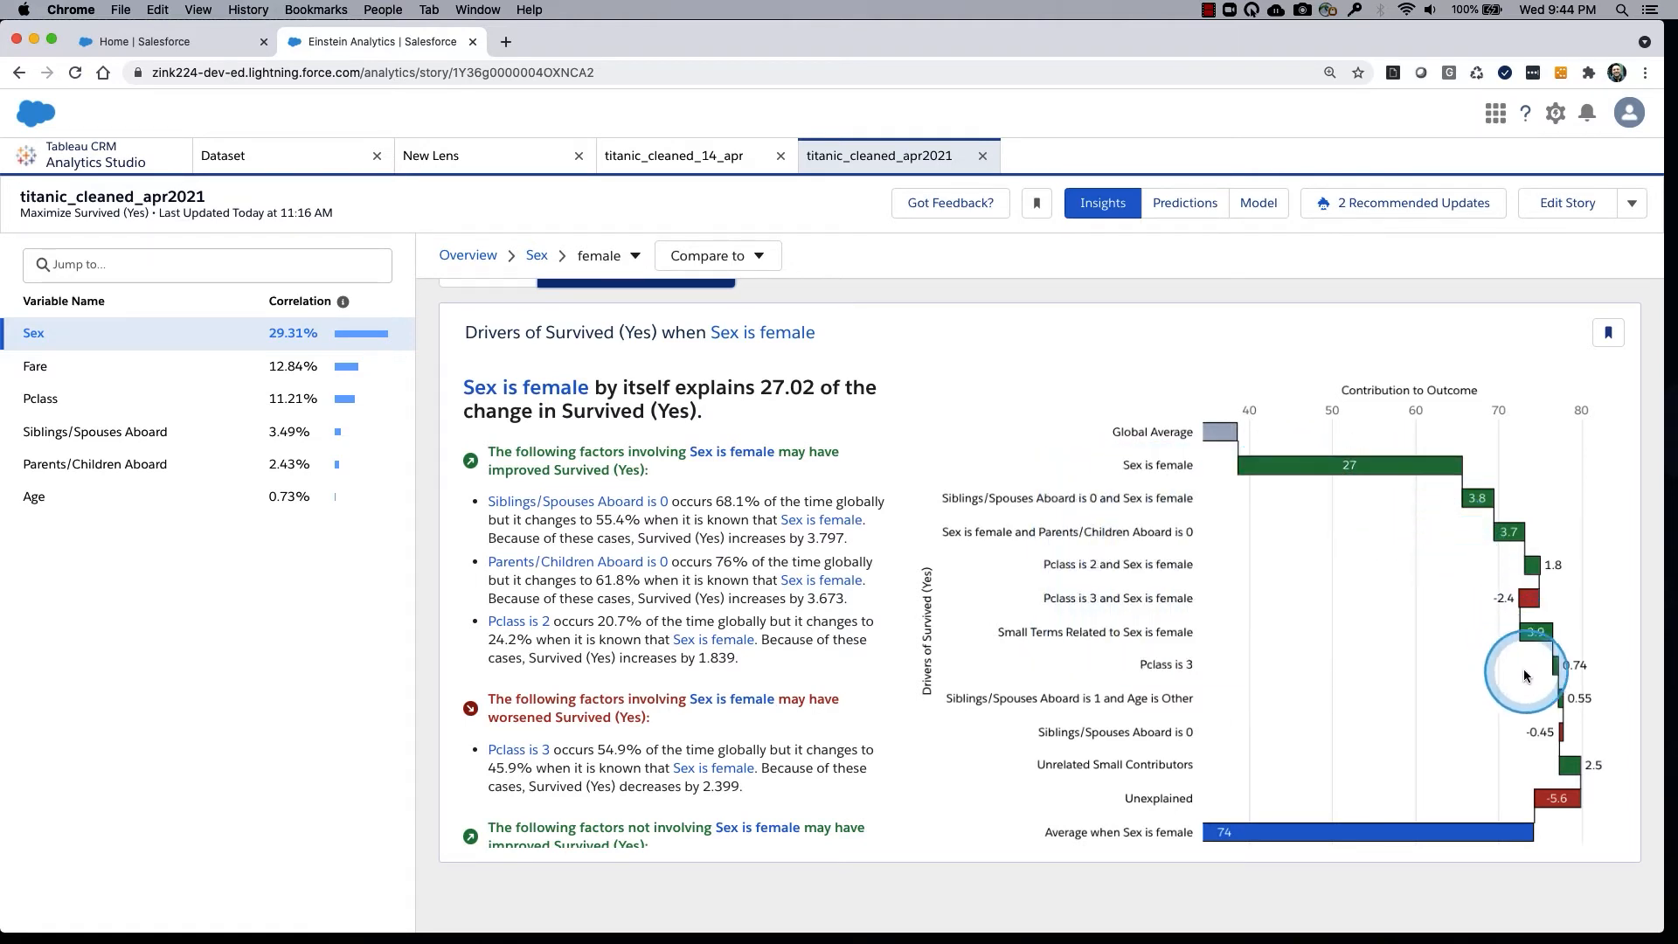
Examine how the Pclass 3 and Sex is female driver and the Unexplained portion contribute to the female average.
mouse_move(1352, 469)
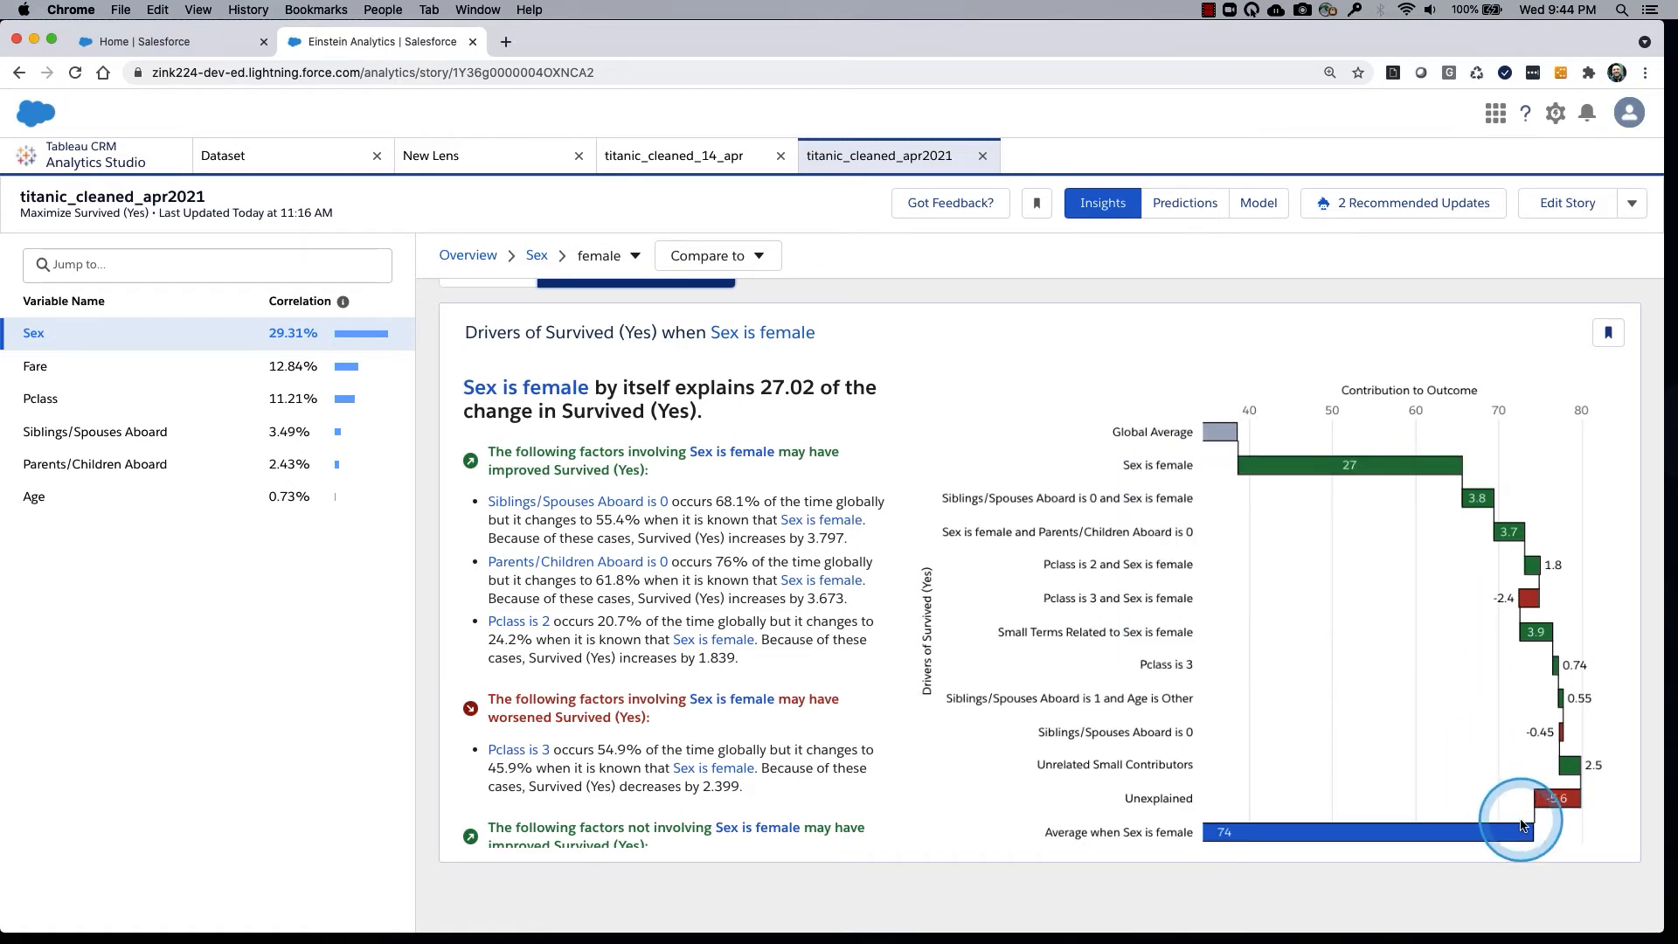
mouse_move(1529, 829)
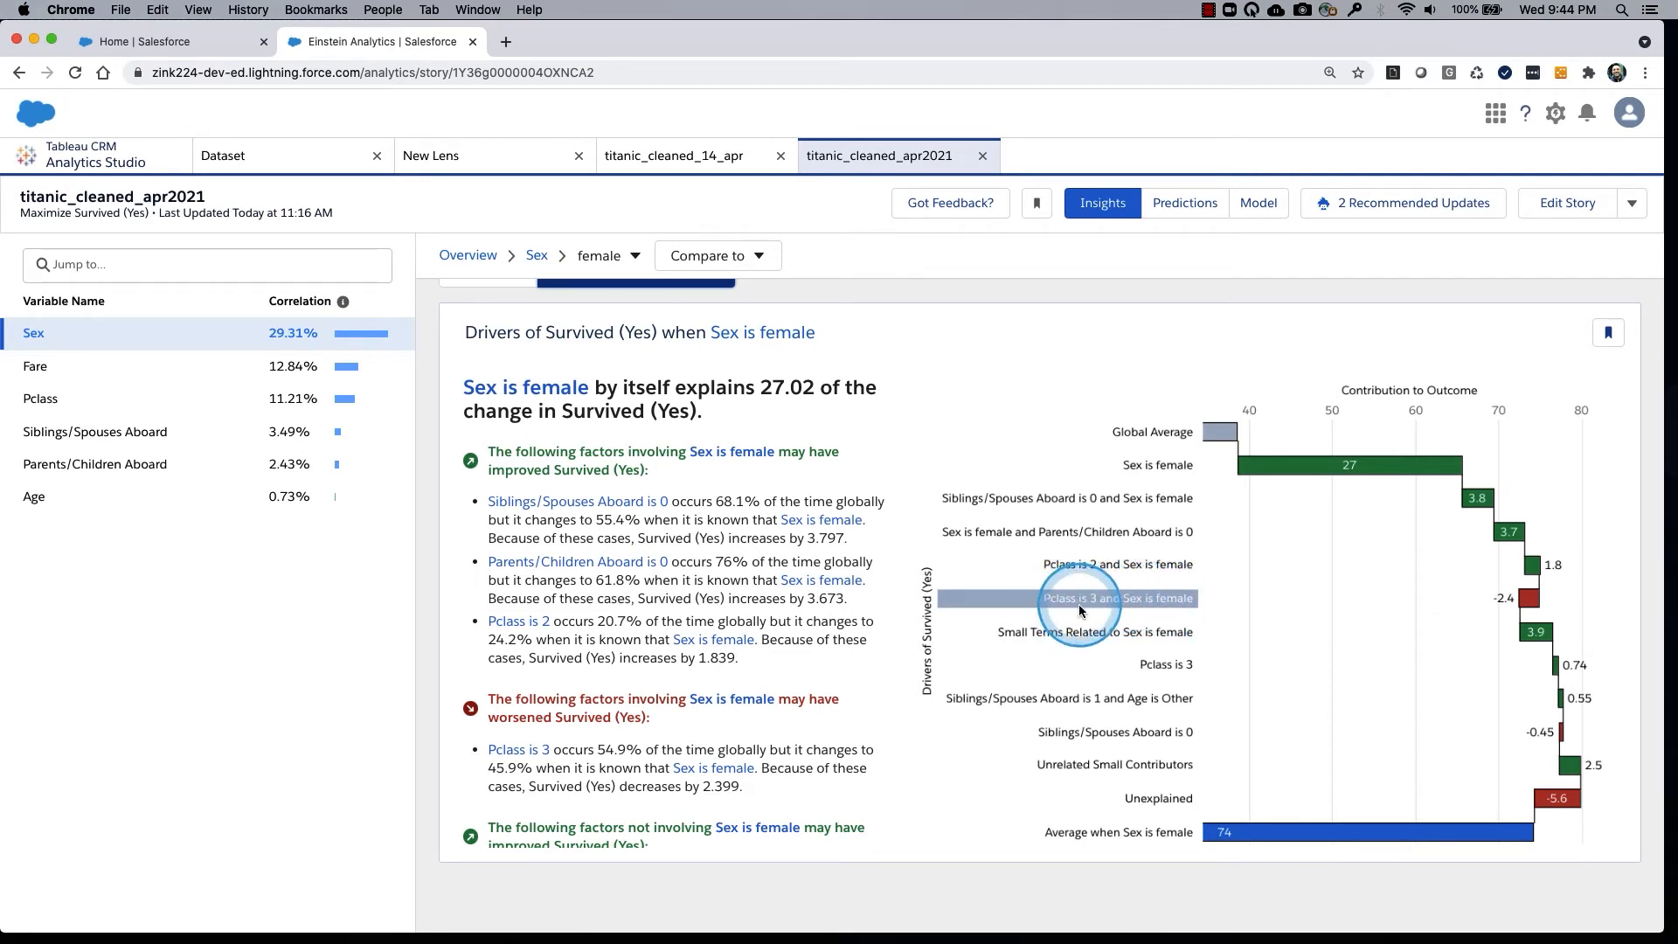
mouse_move(1531, 603)
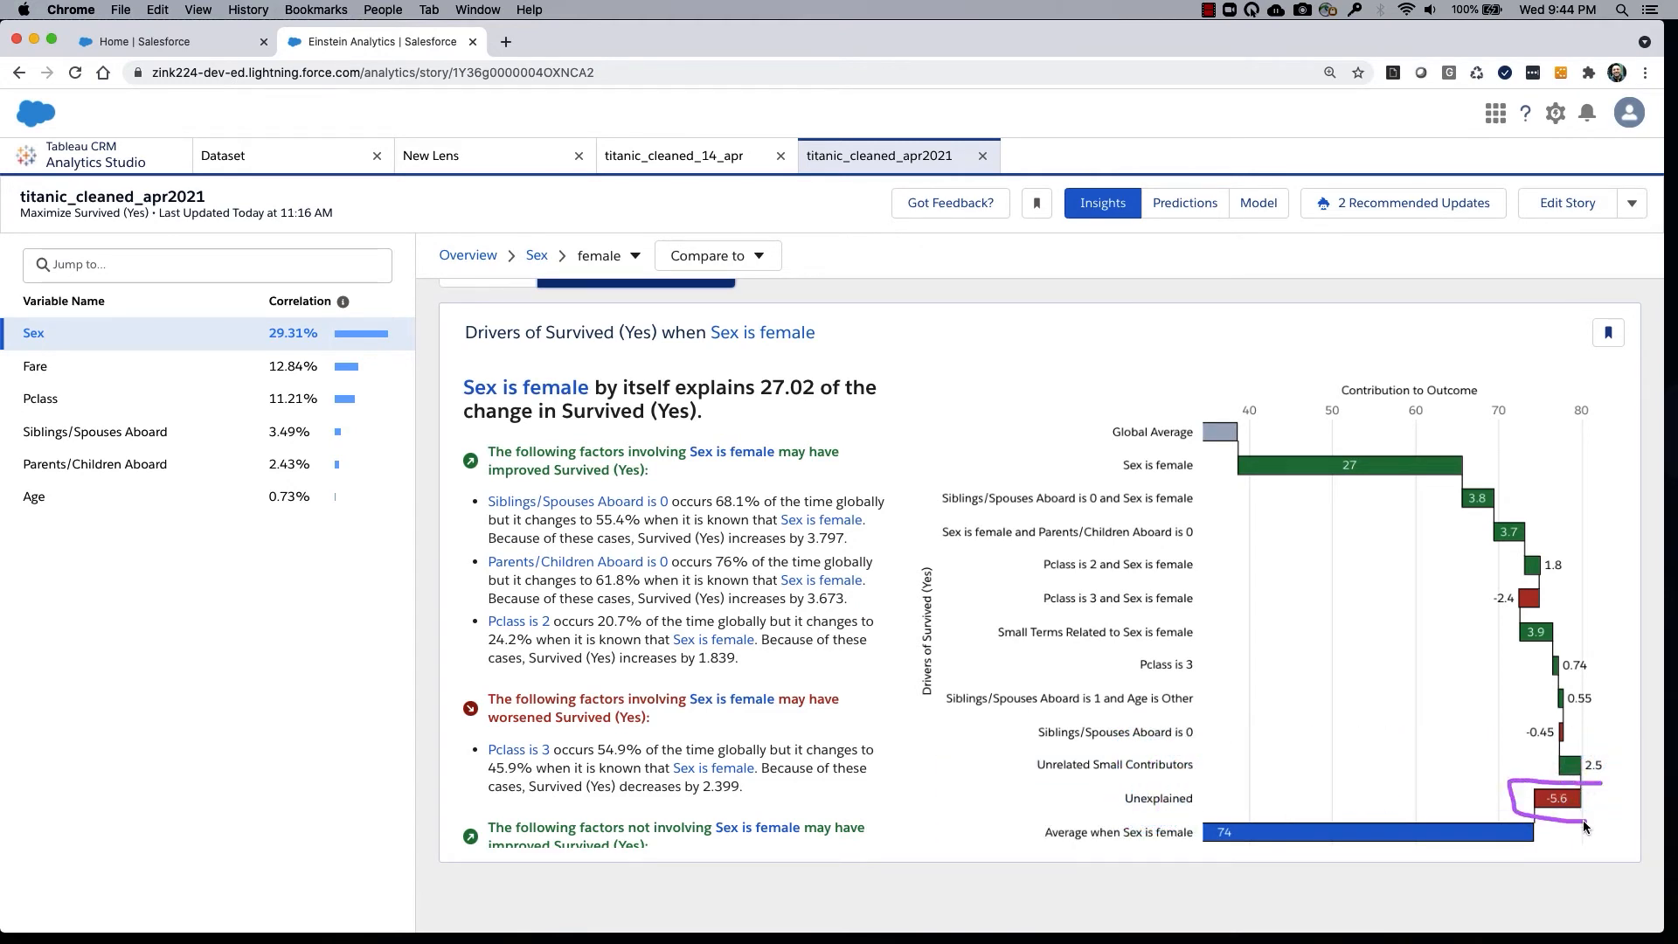
left_click_drag(1585, 826, 1592, 789)
mouse_move(1186, 778)
left_mouse_down()
mouse_move(1122, 823)
mouse_move(1204, 791)
mouse_move(1532, 787)
left_mouse_up()
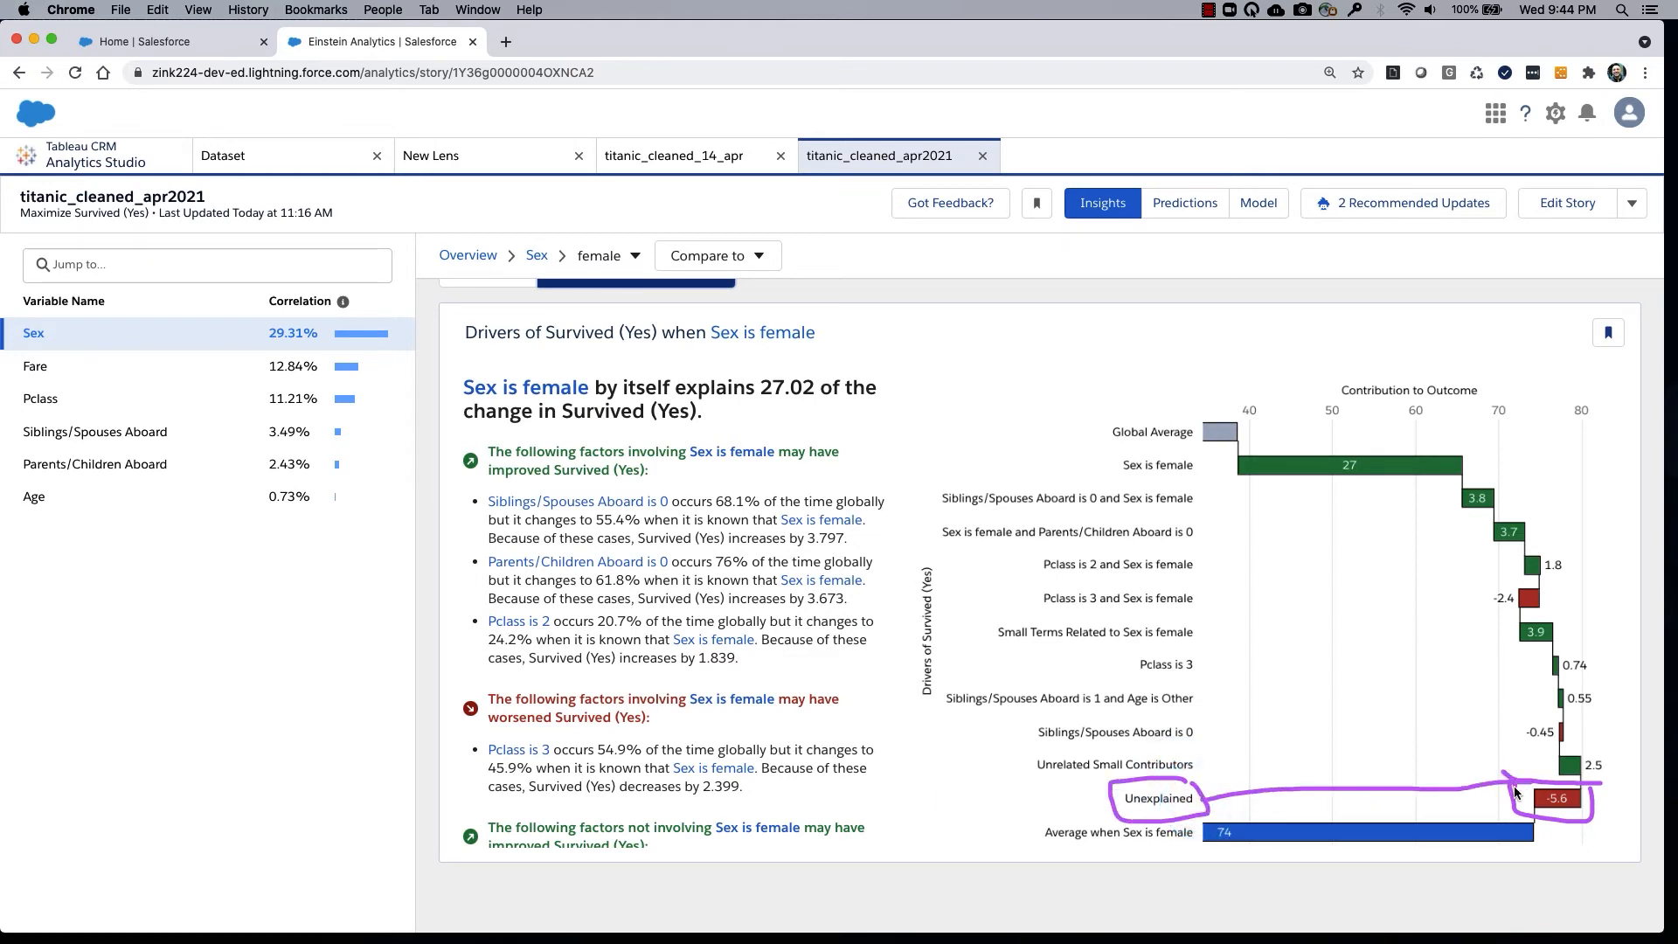
mouse_move(1236, 457)
left_mouse_down()
mouse_move(1297, 468)
mouse_move(1483, 580)
mouse_move(1549, 750)
left_mouse_up()
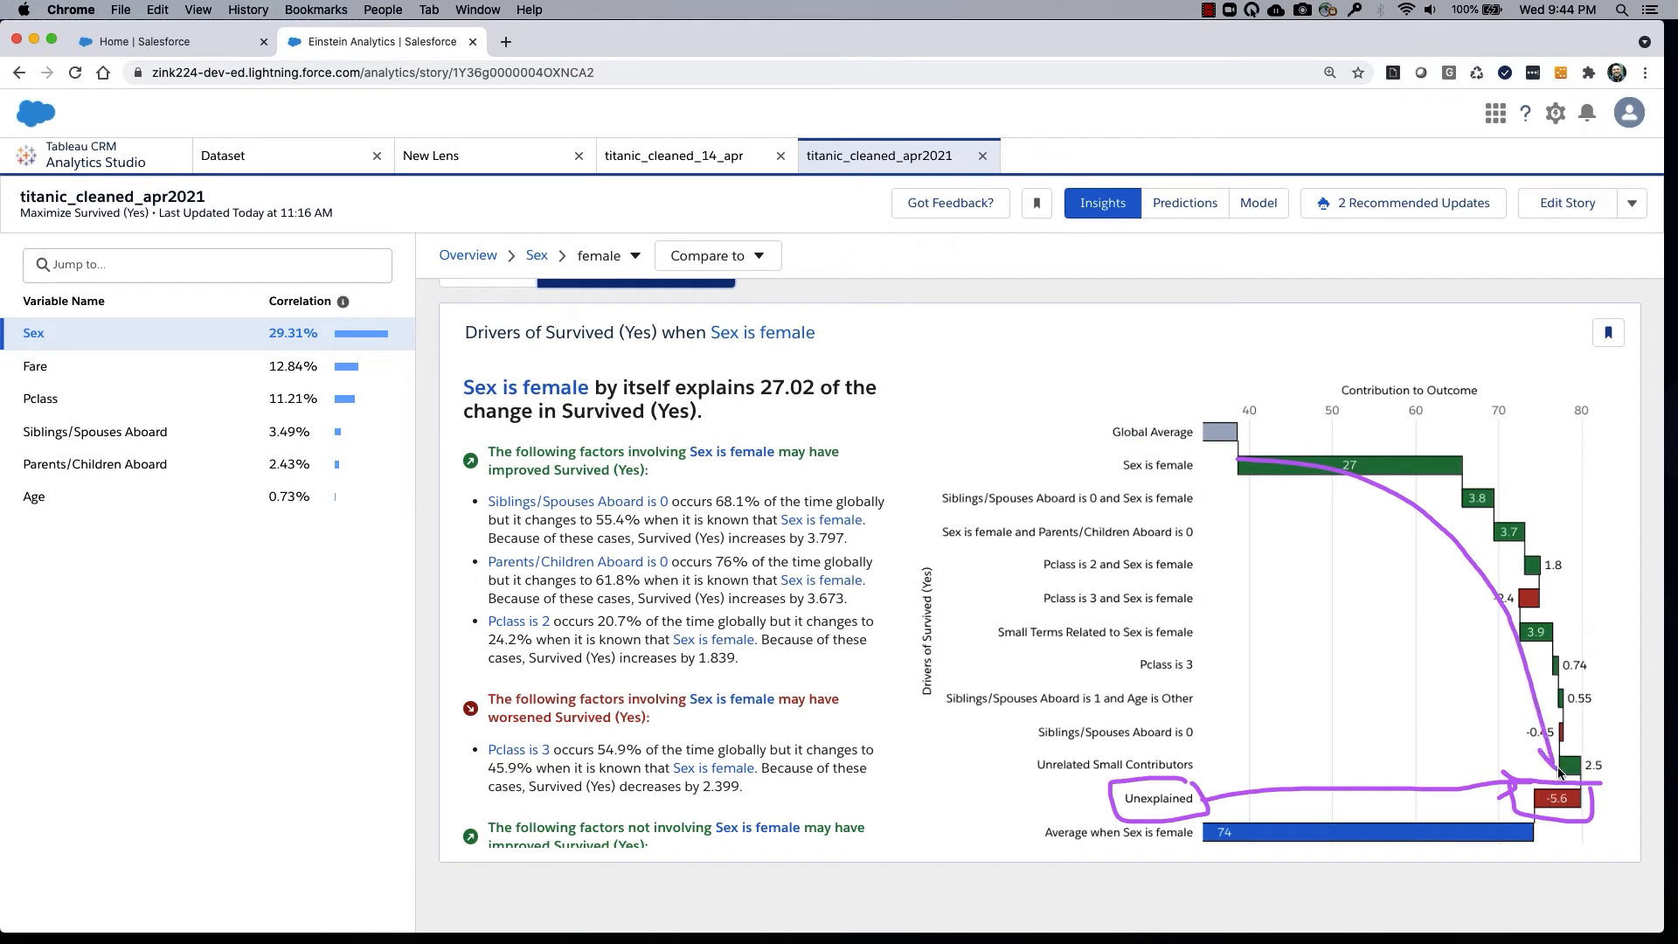
left_click(1559, 753)
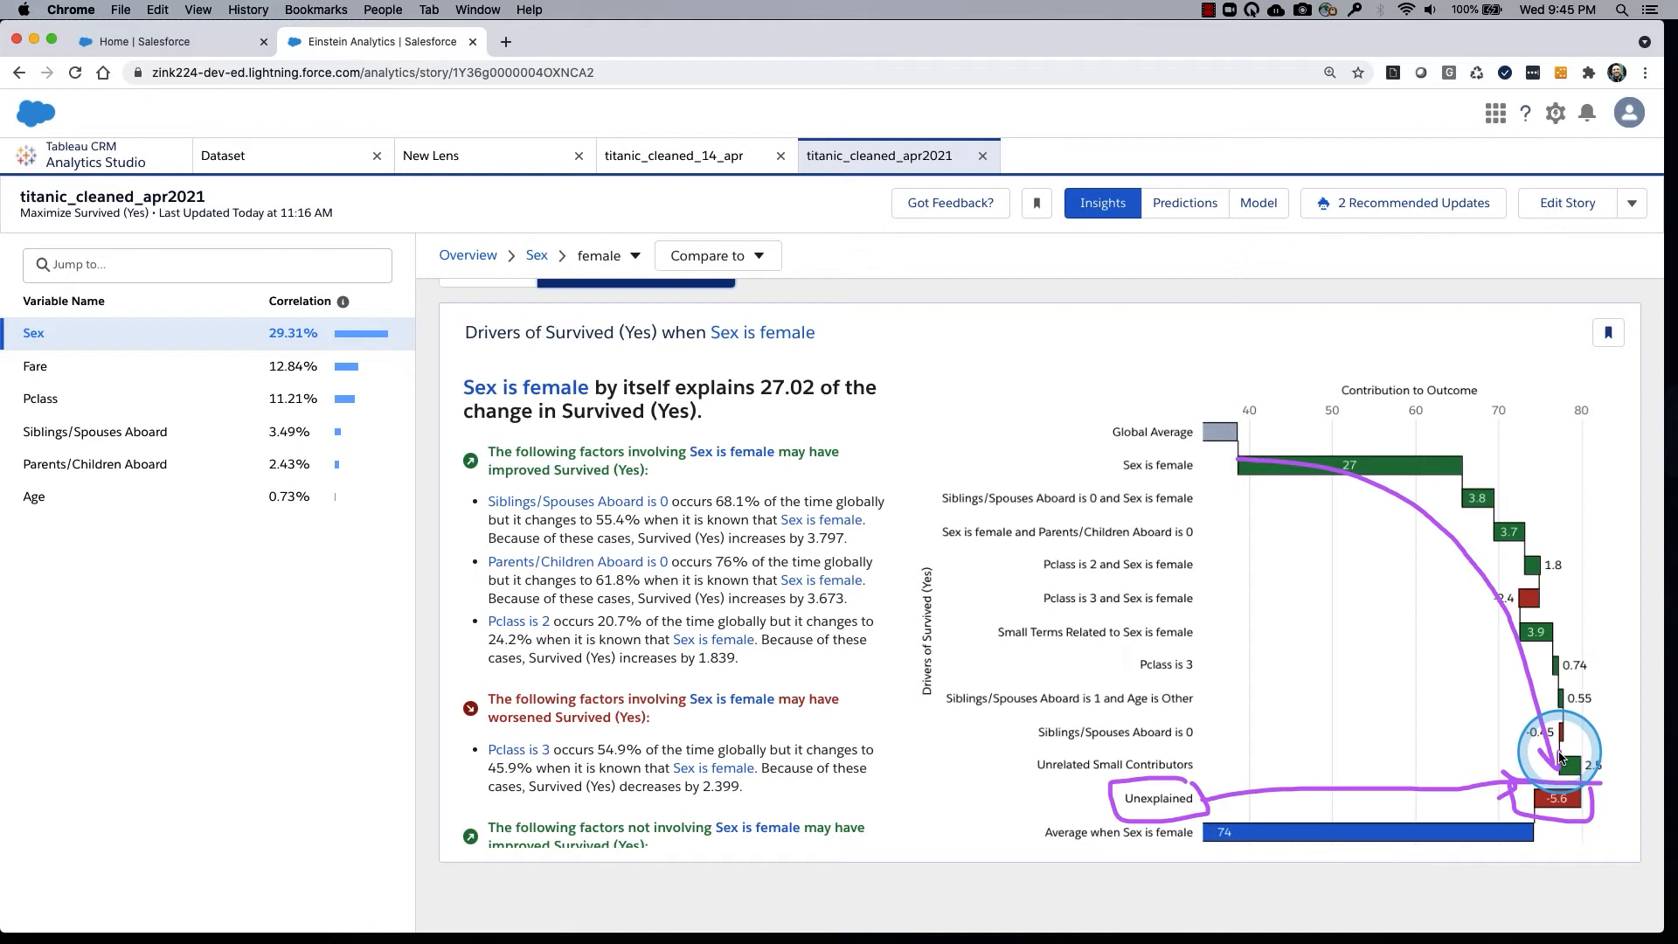
mouse_move(1579, 809)
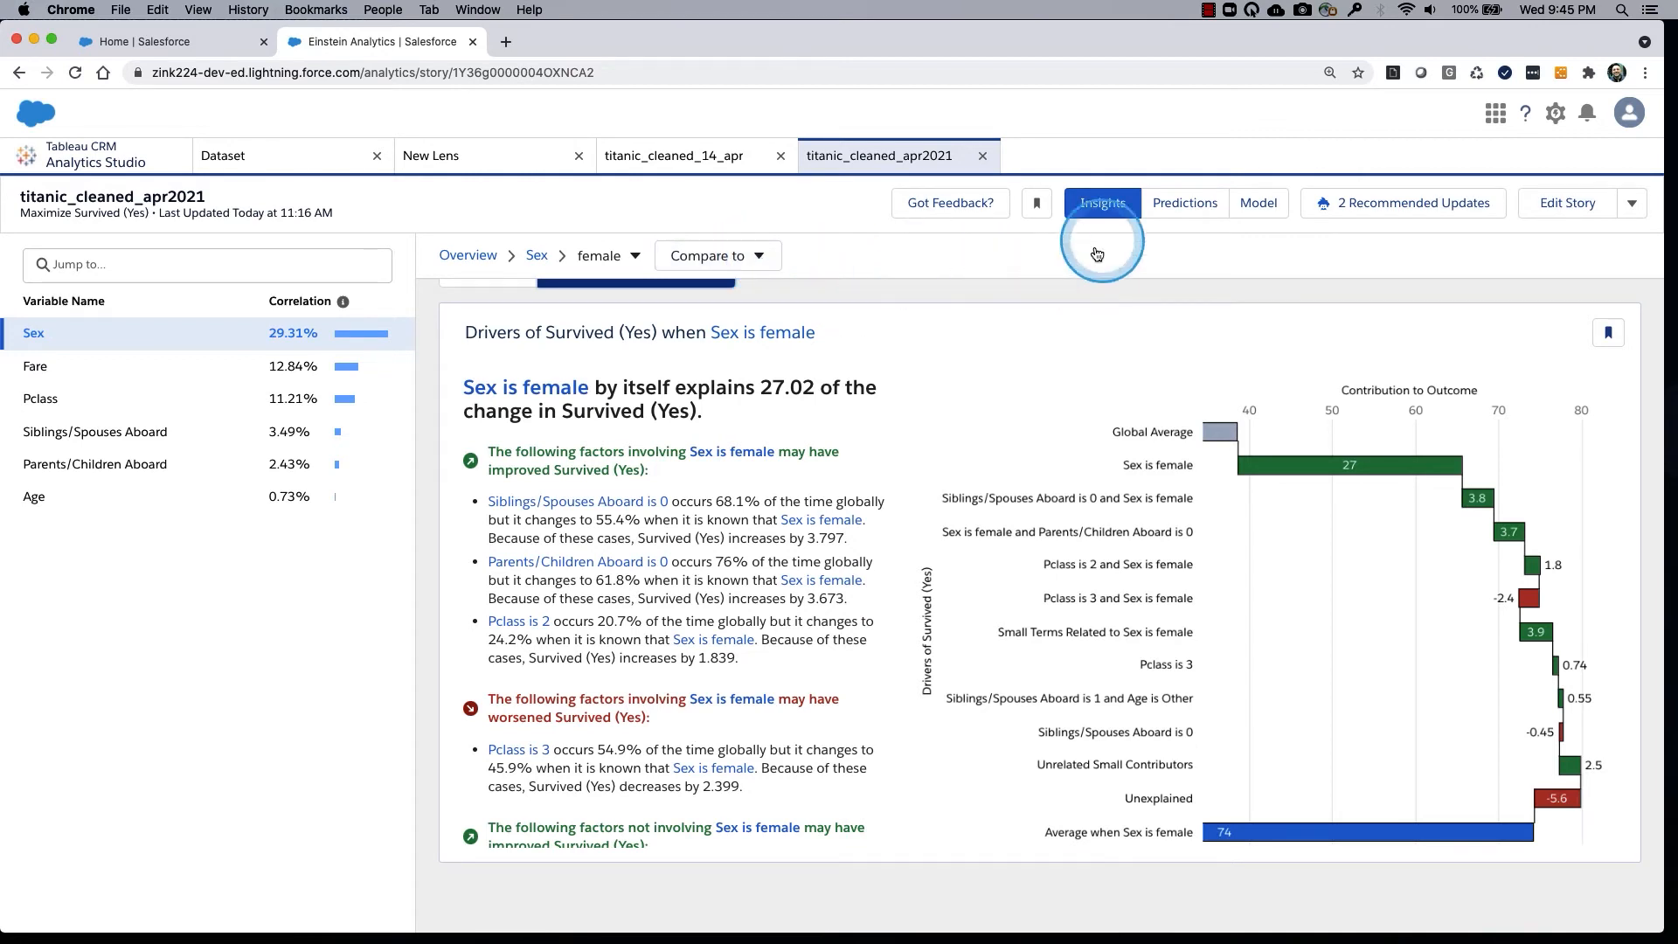
Open the story's predictions, set Sex to male and mark Fare as actionable.
left_click(1186, 204)
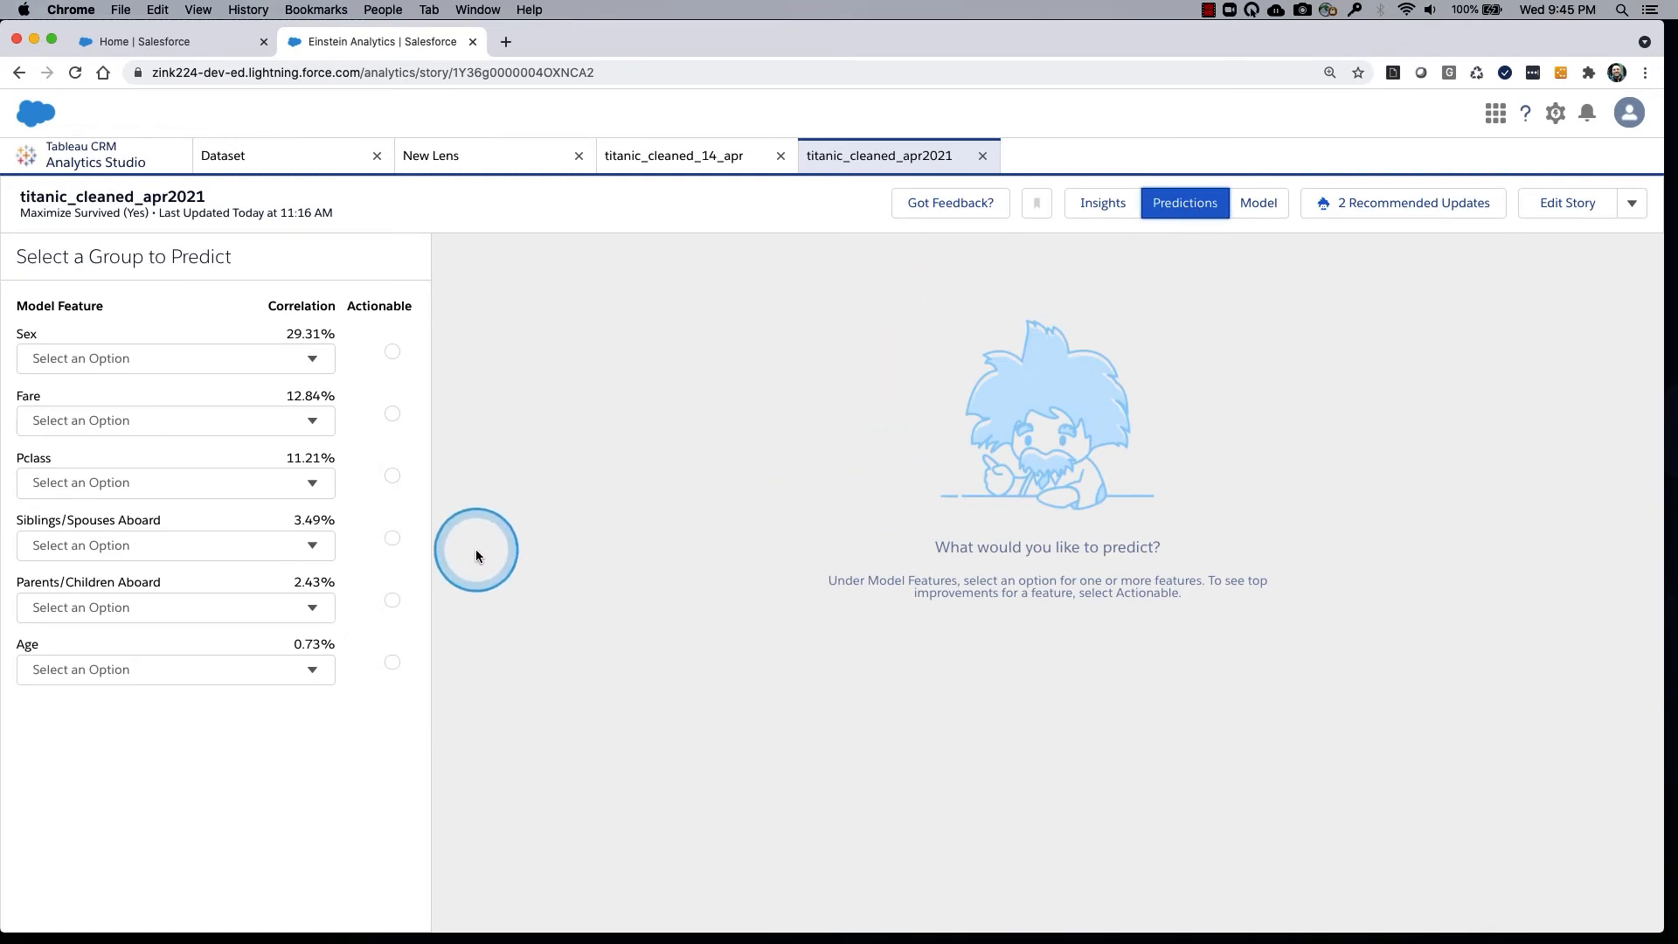
left_click(312, 358)
left_click(242, 425)
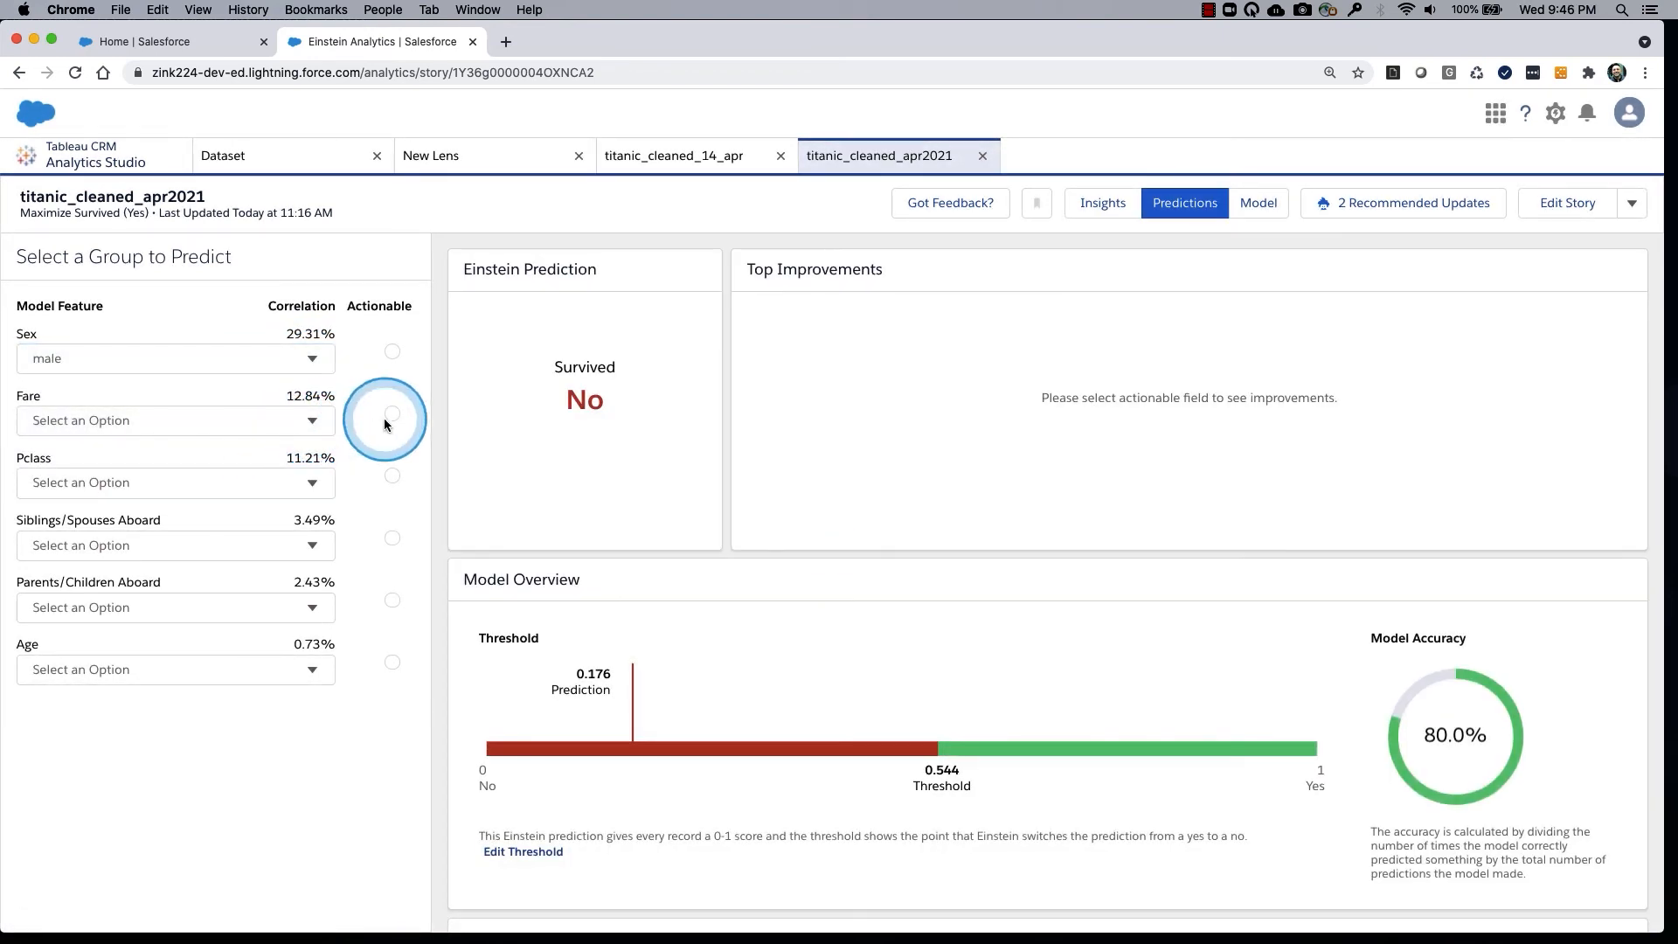
left_click(390, 419)
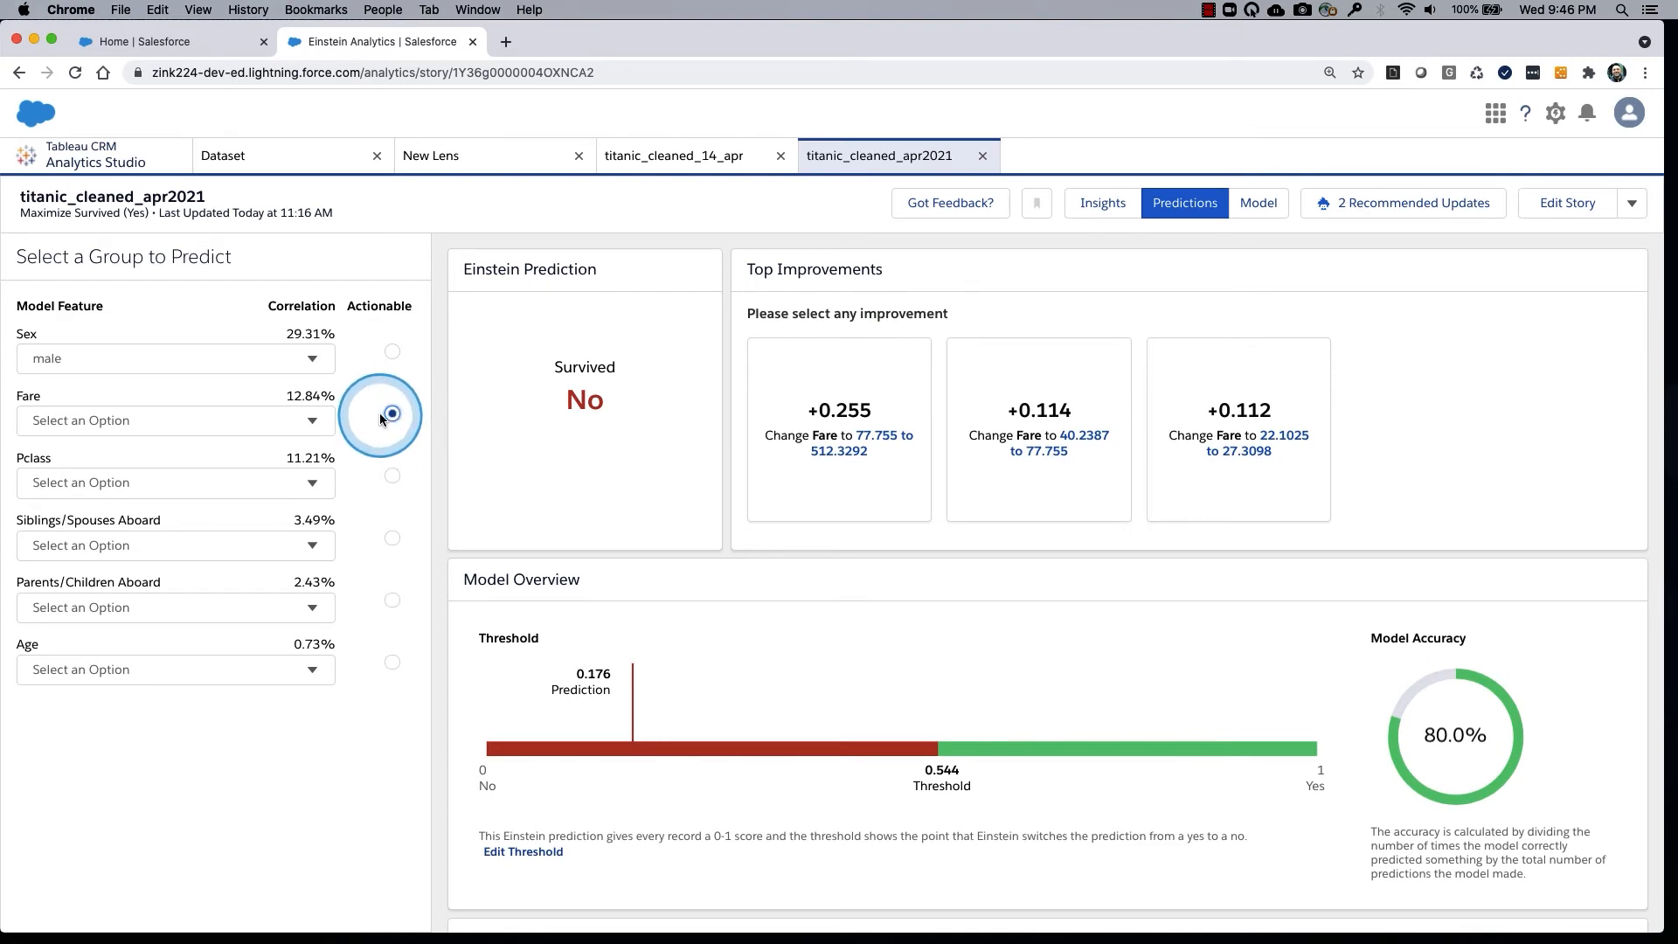
Set the group to predict to Pclass 2, Siblings/Spouses Aboard 0, Parents/Children Aboard 0 and Age 28.
left_click(312, 487)
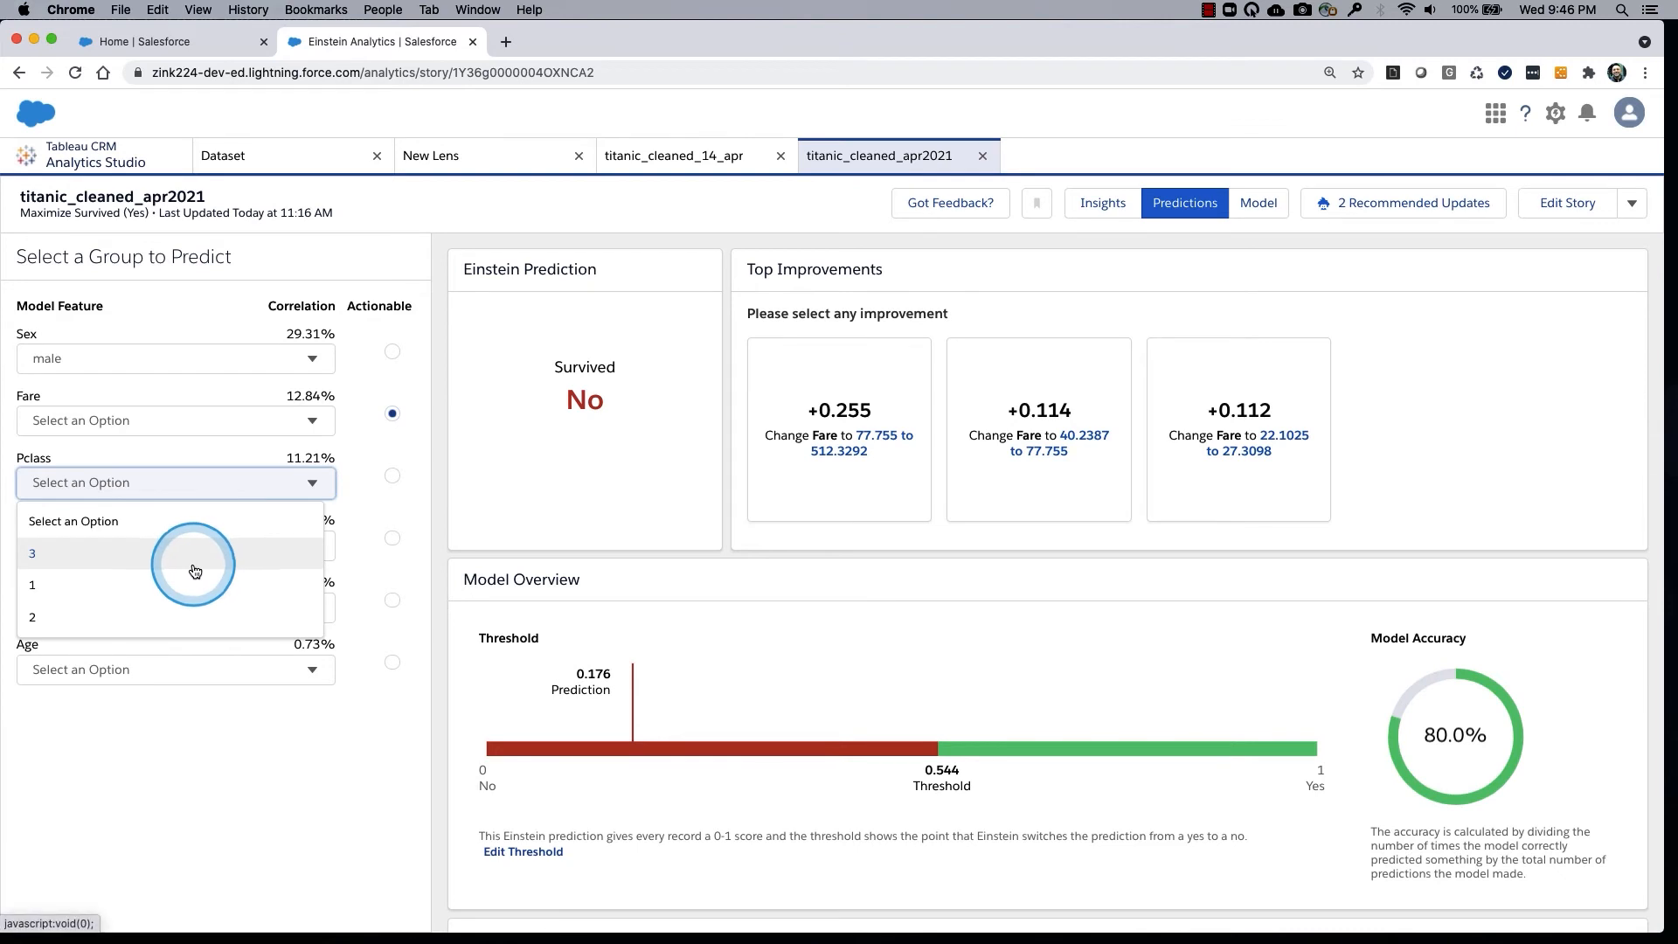
left_click(187, 617)
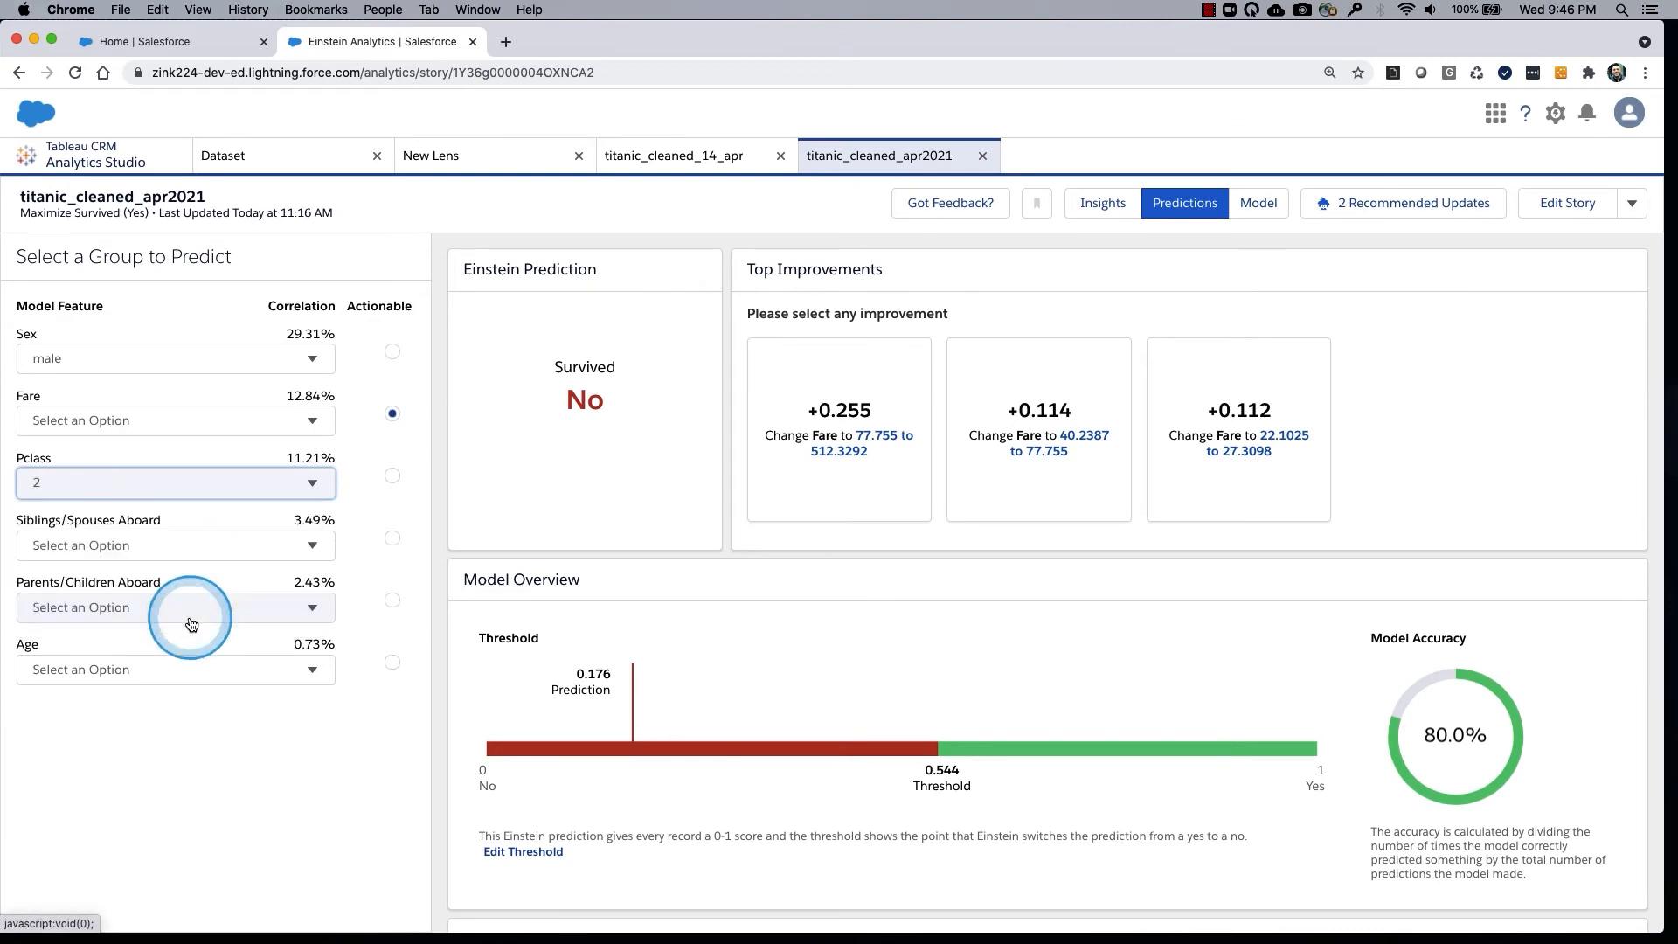
left_click(306, 556)
left_click(249, 612)
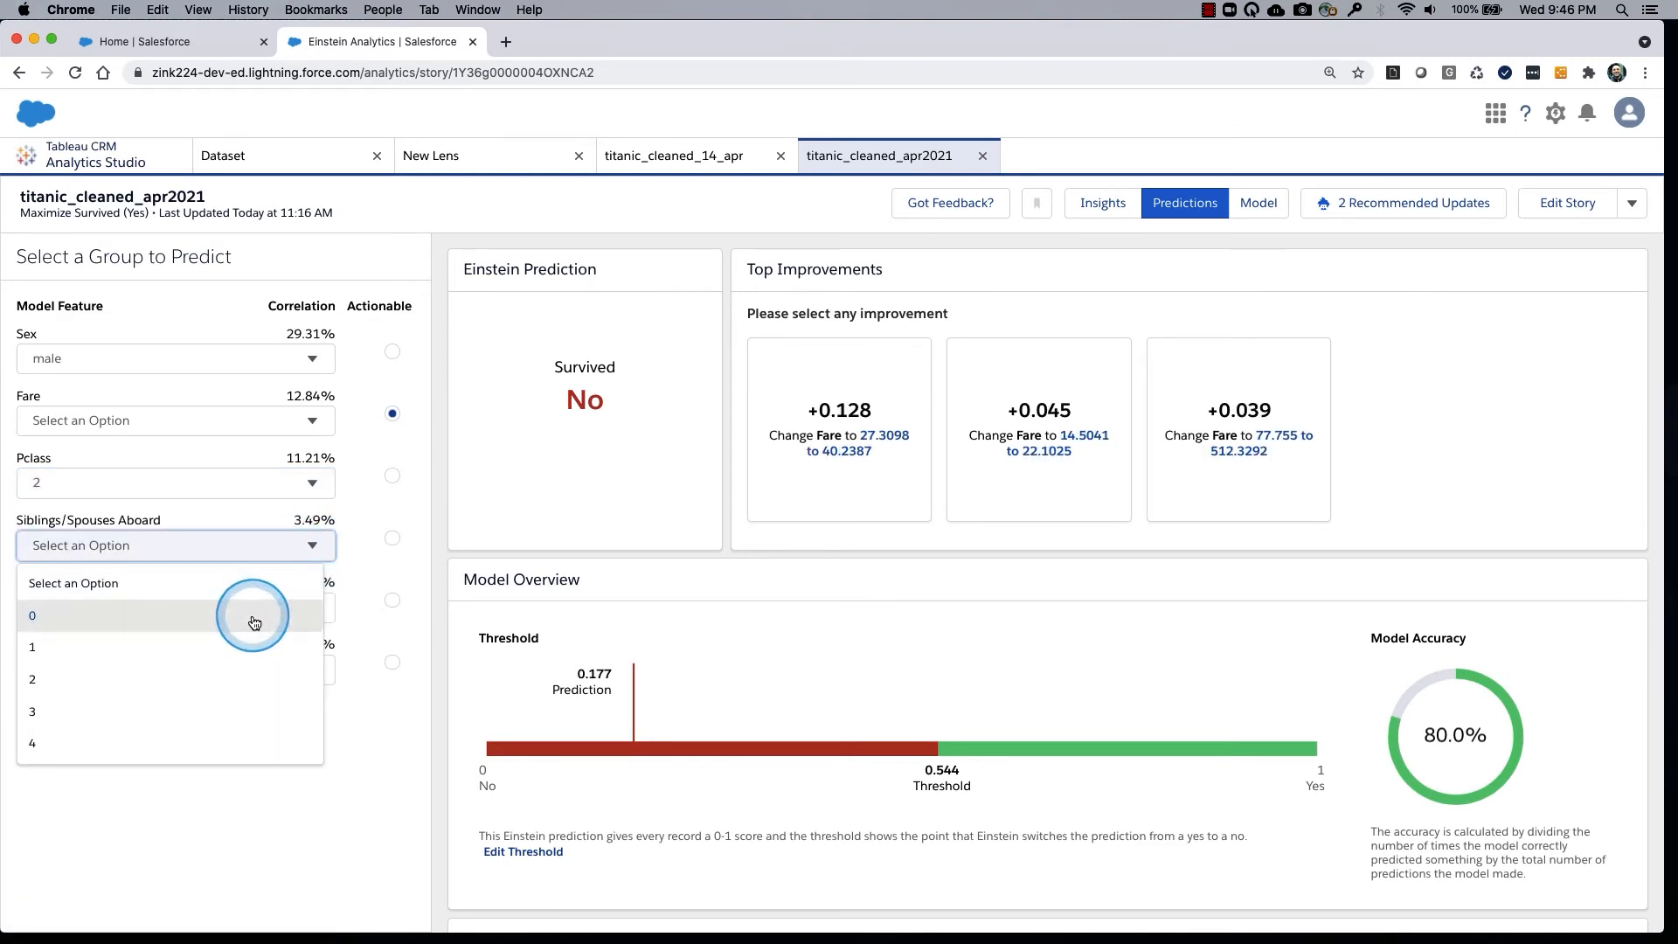
left_click(300, 606)
left_click(206, 675)
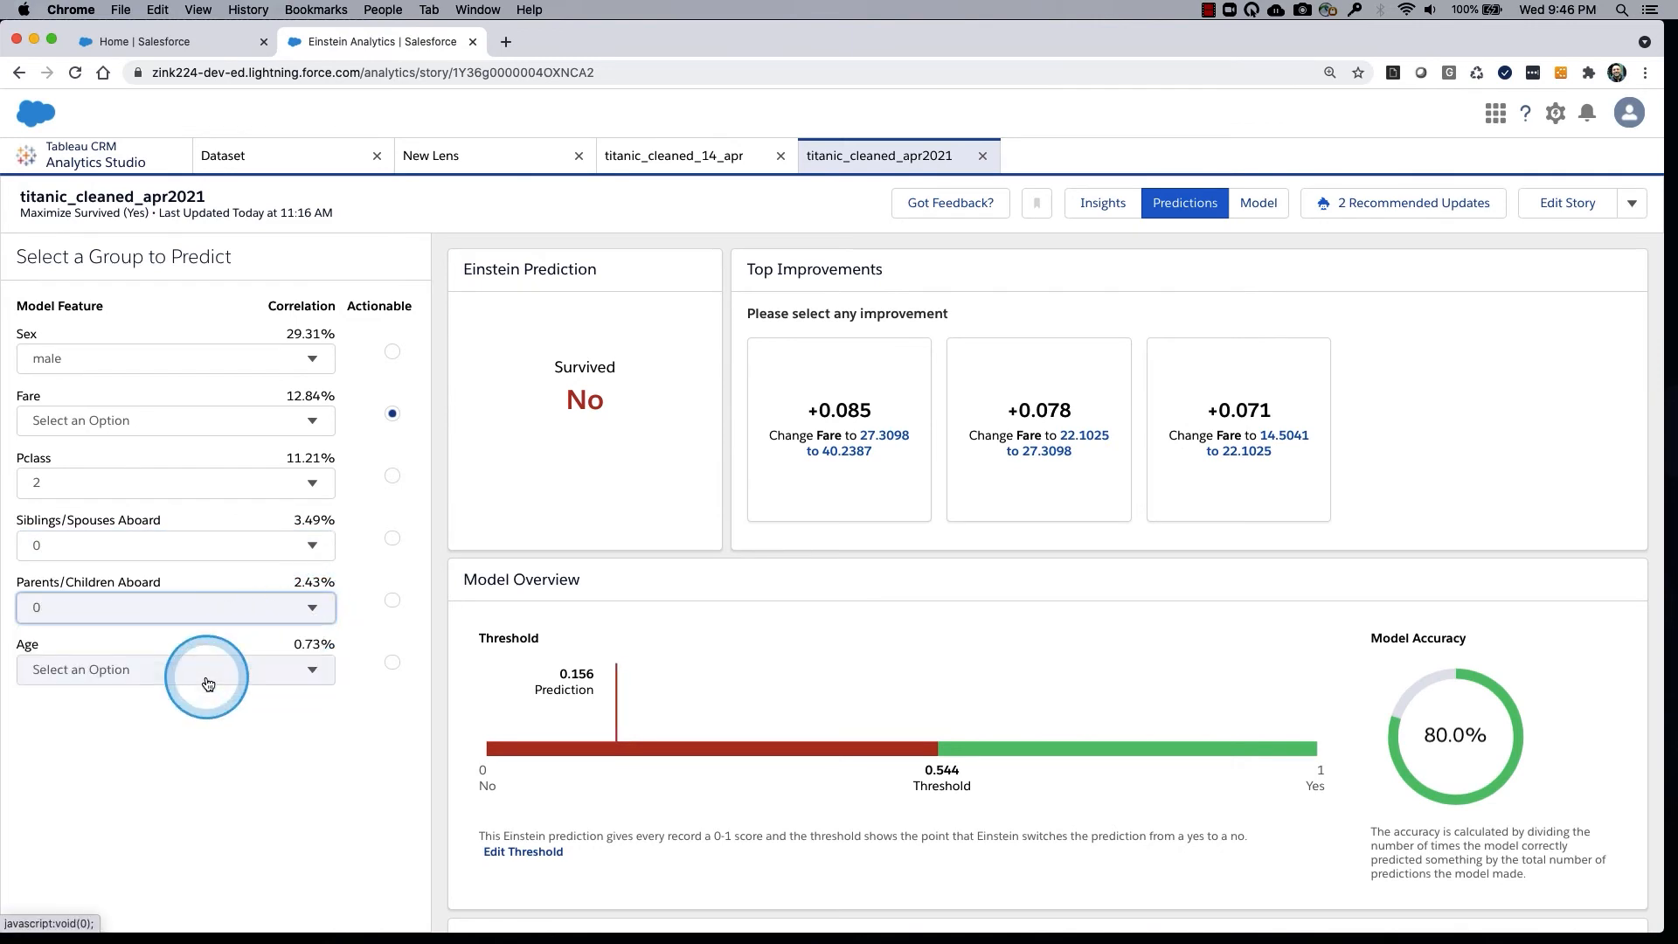
left_click(278, 674)
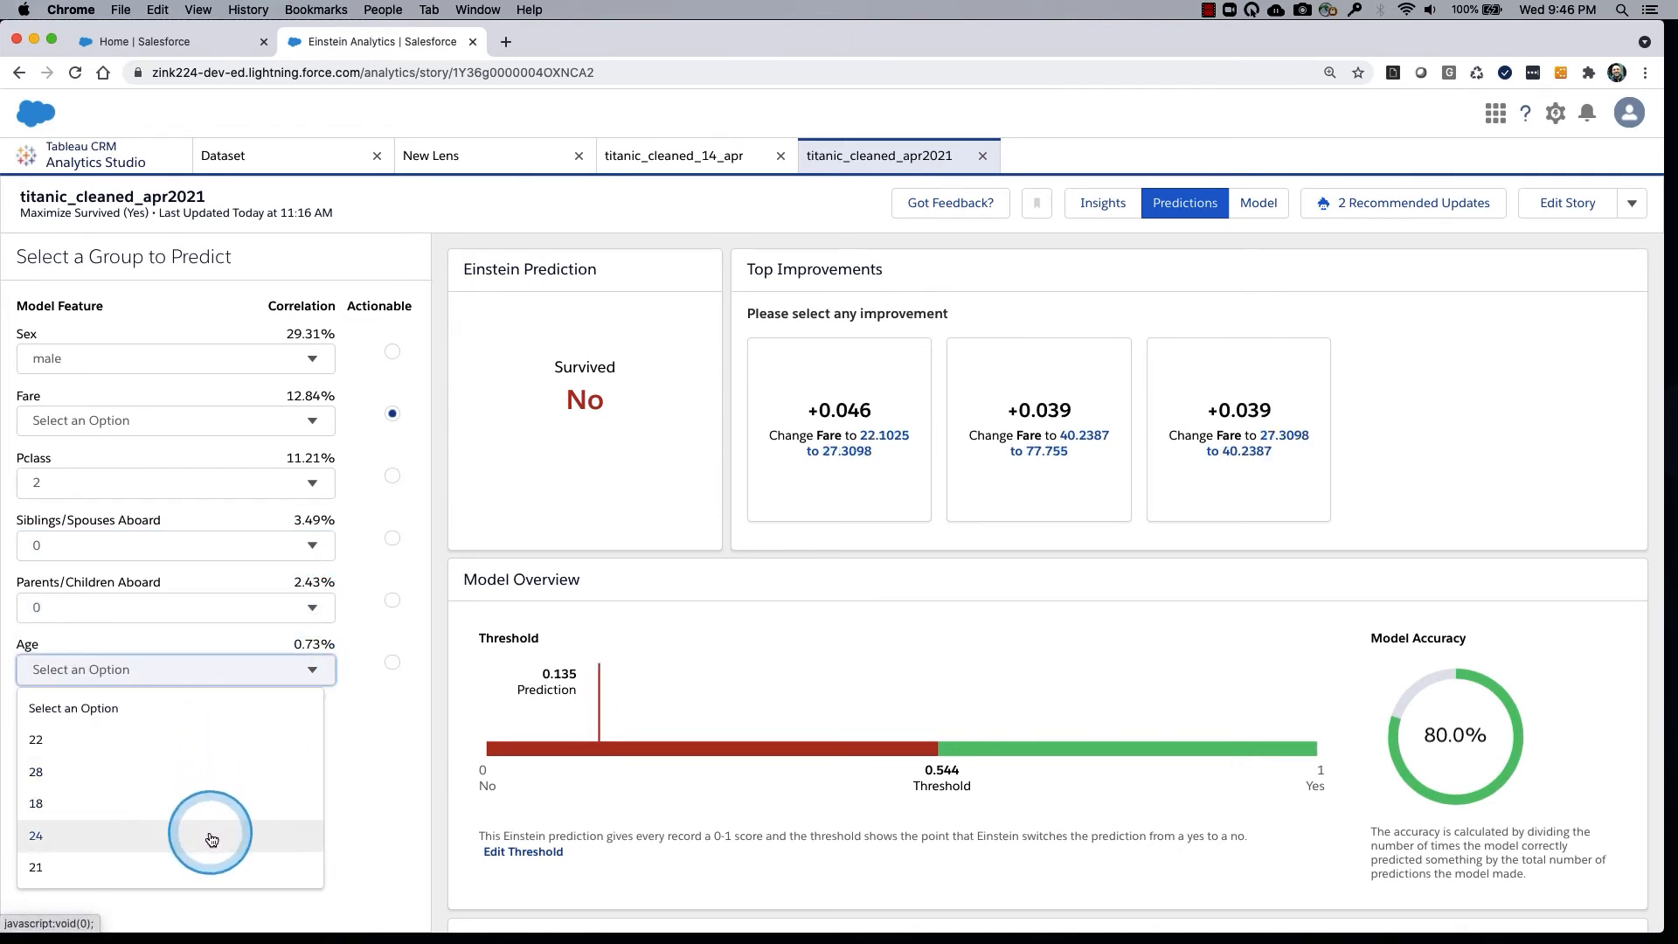
scroll(210, 830, "down", 2)
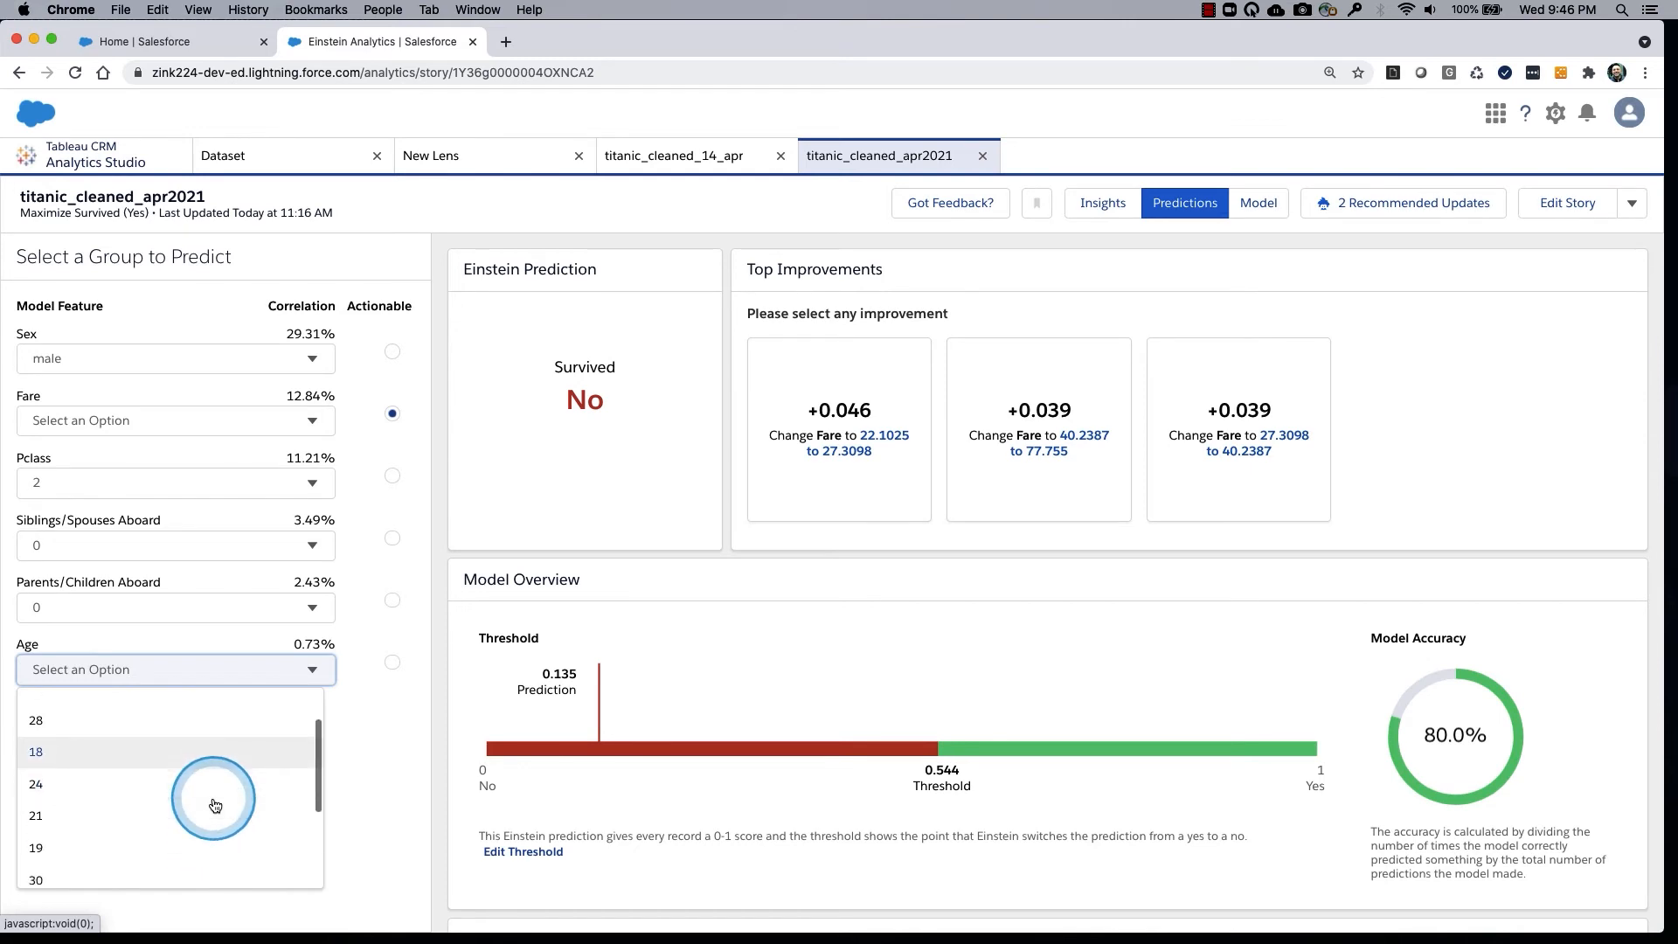
left_click(199, 737)
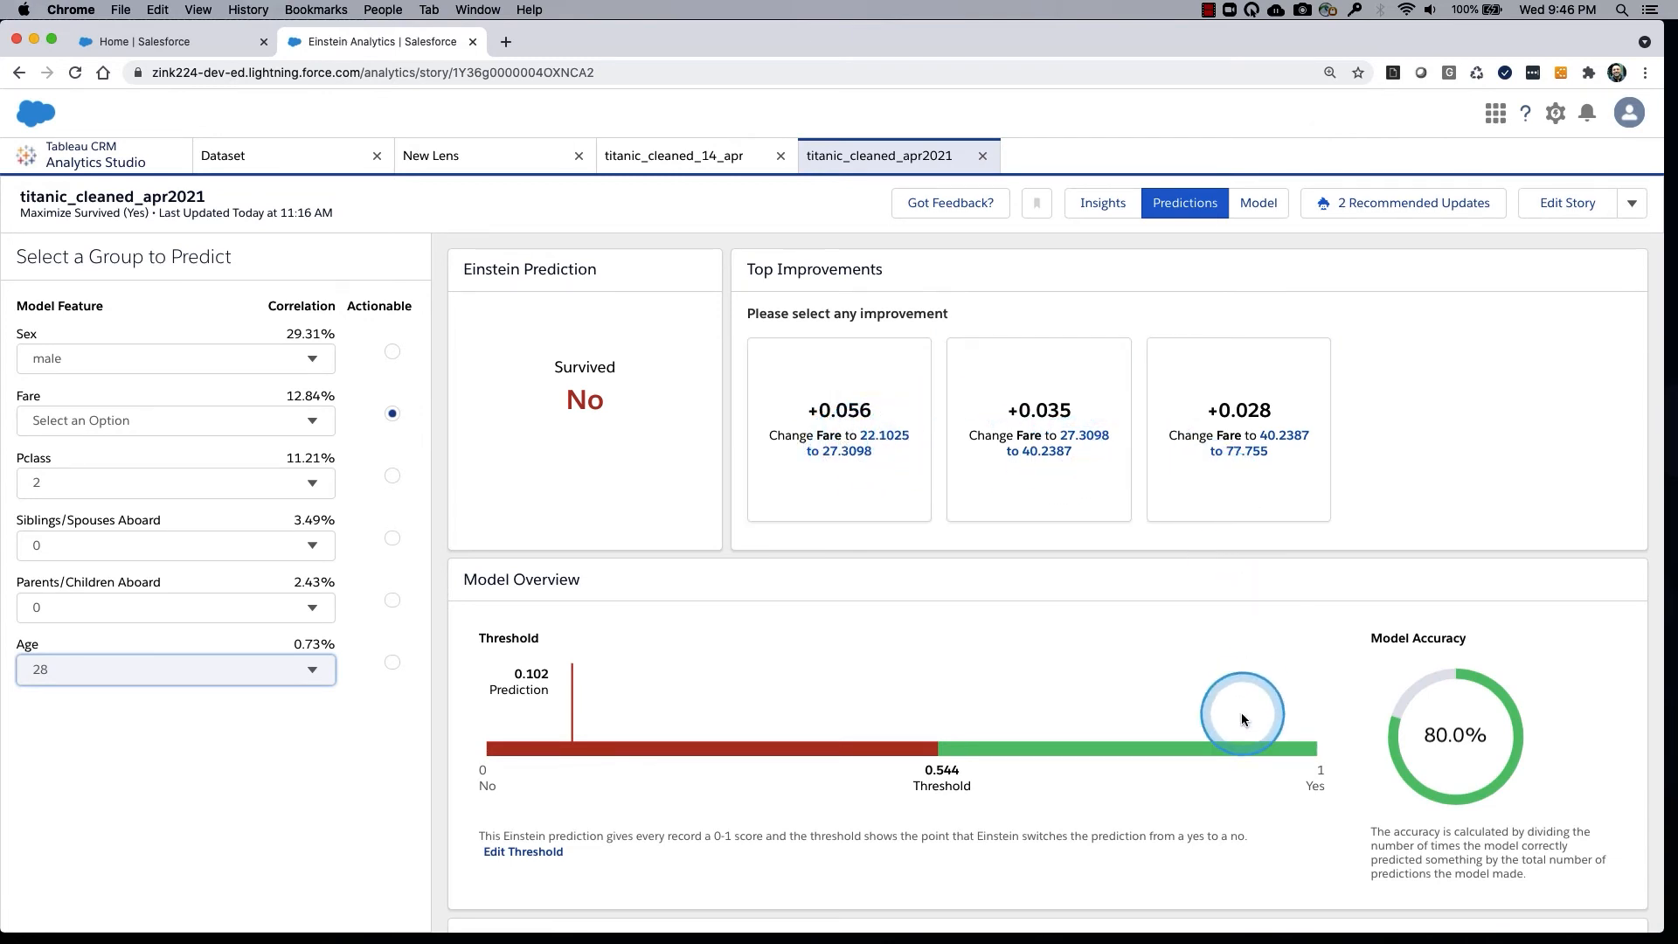
Review the top prediction factors and predicted survival breakdown for this group, and open the story's model metrics overview.
scroll(1241, 711, "down", 2)
scroll(1242, 711, "down", 3)
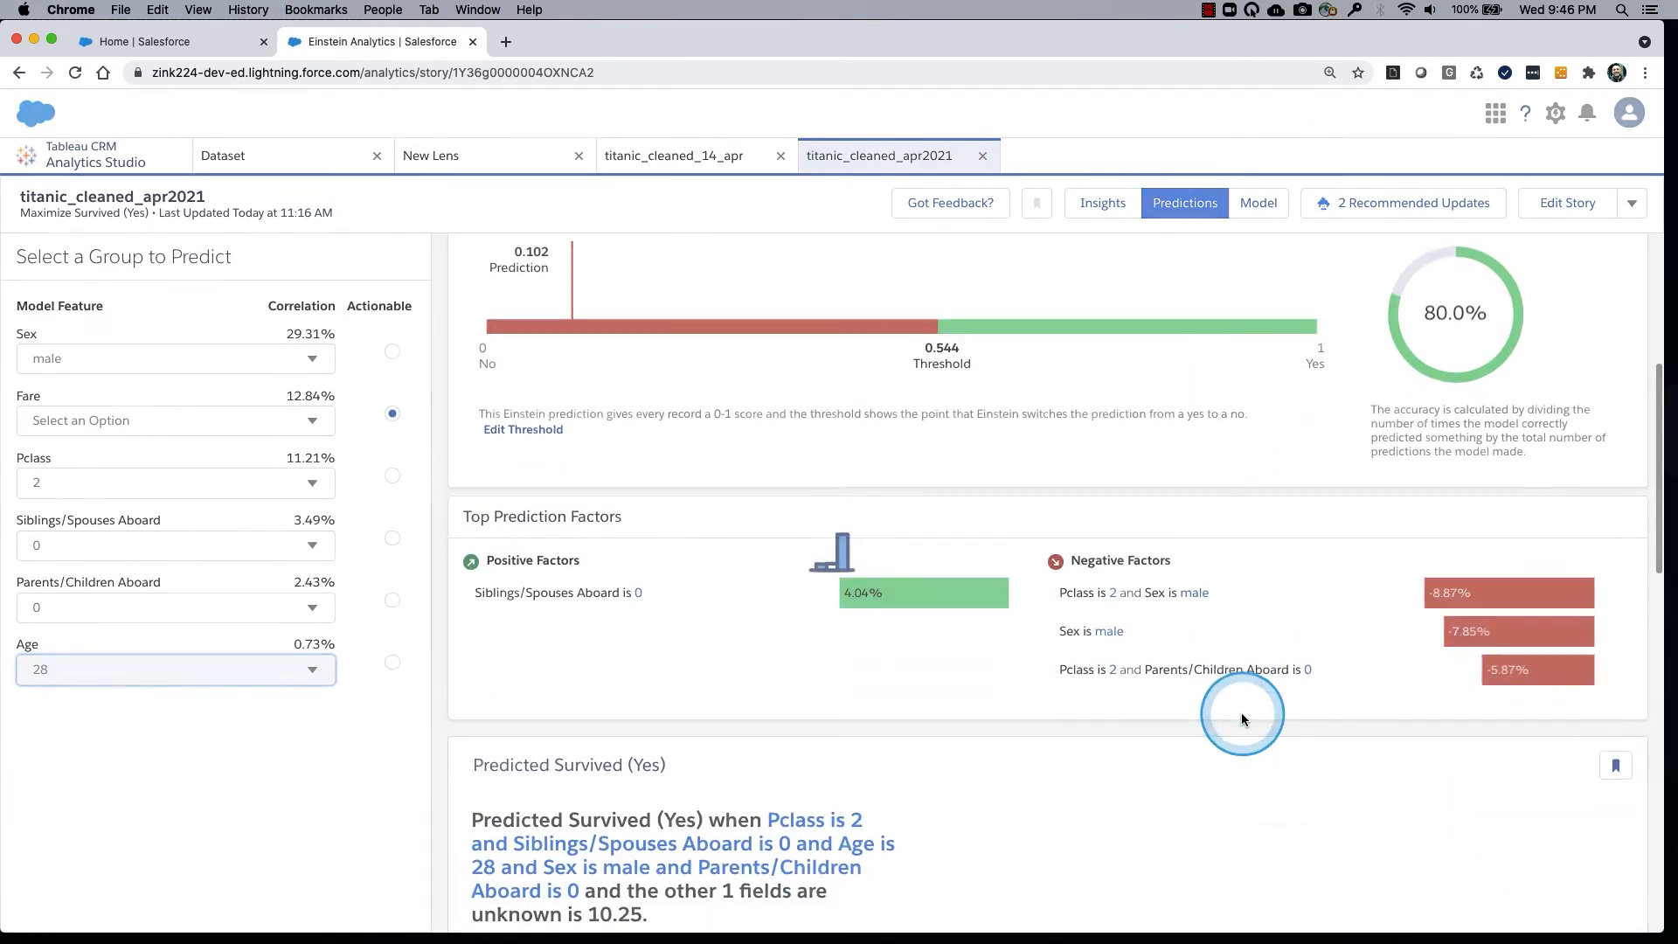
scroll(1241, 712, "down", 3)
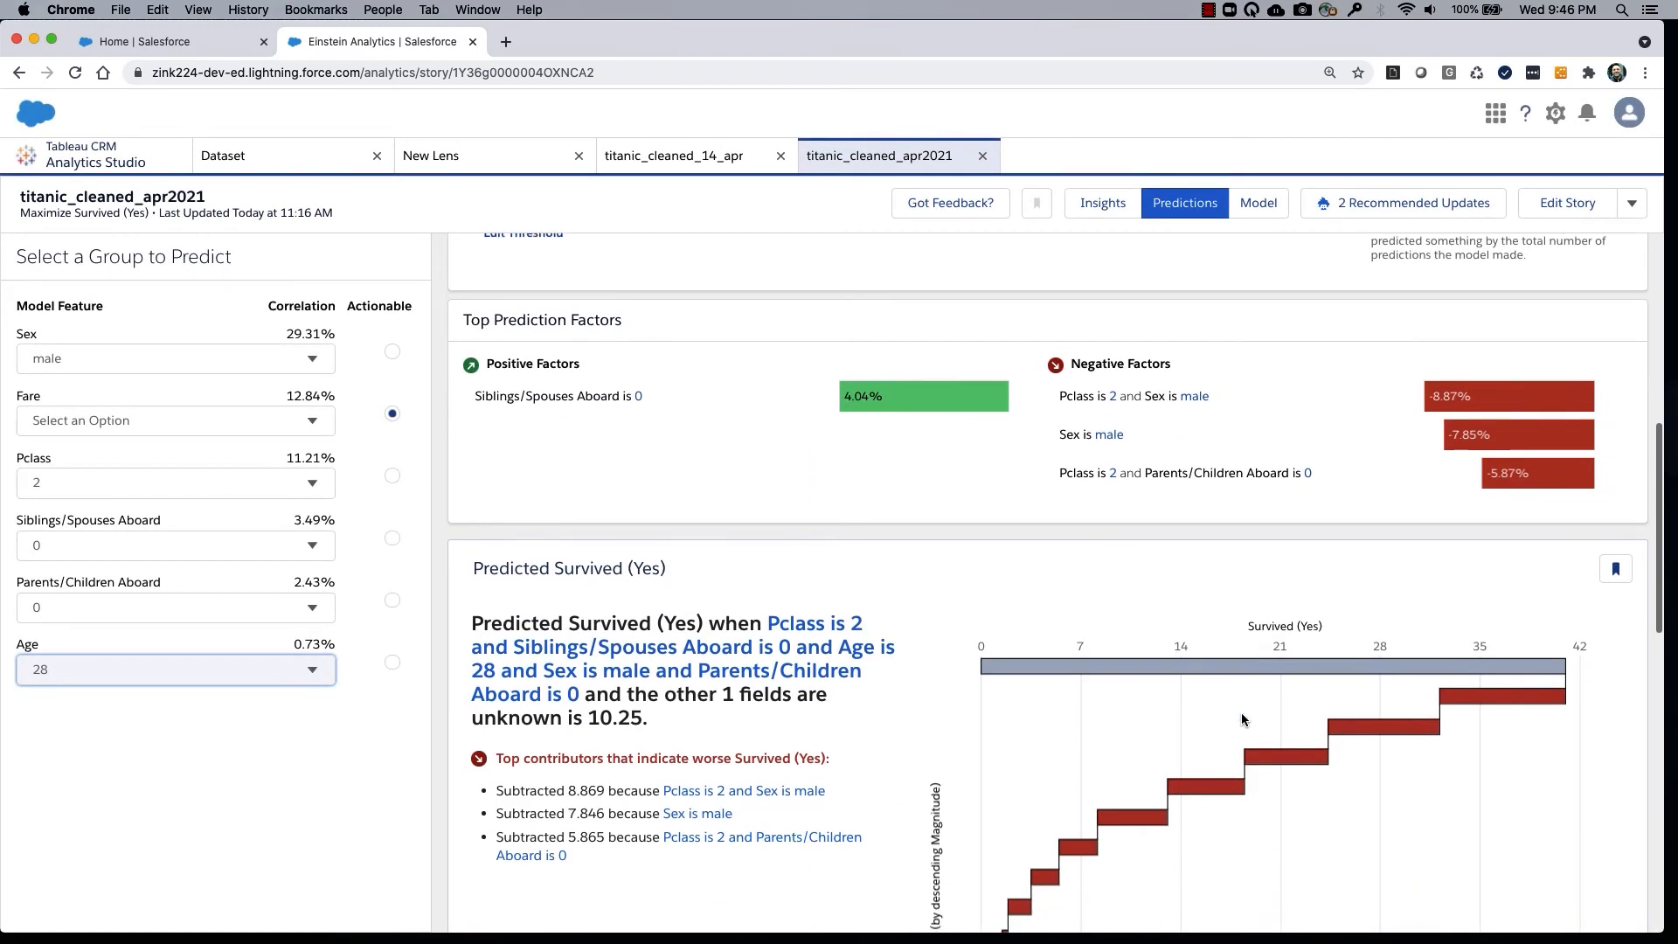
scroll(1241, 712, "up", 6)
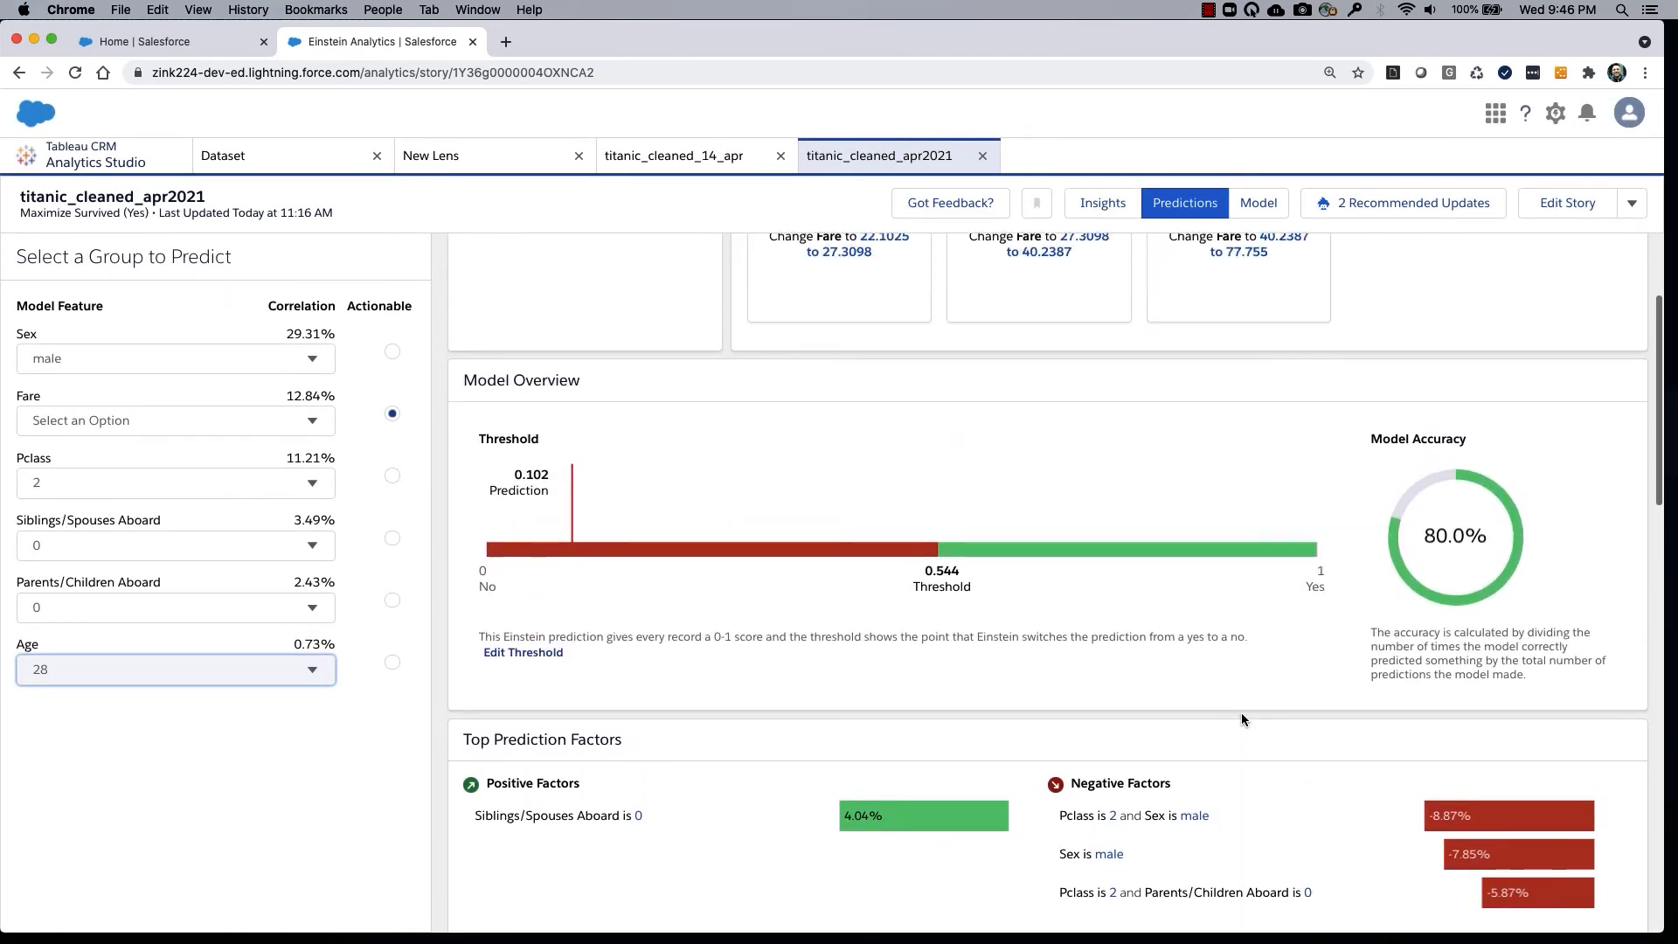
scroll(1241, 718, "up", 3)
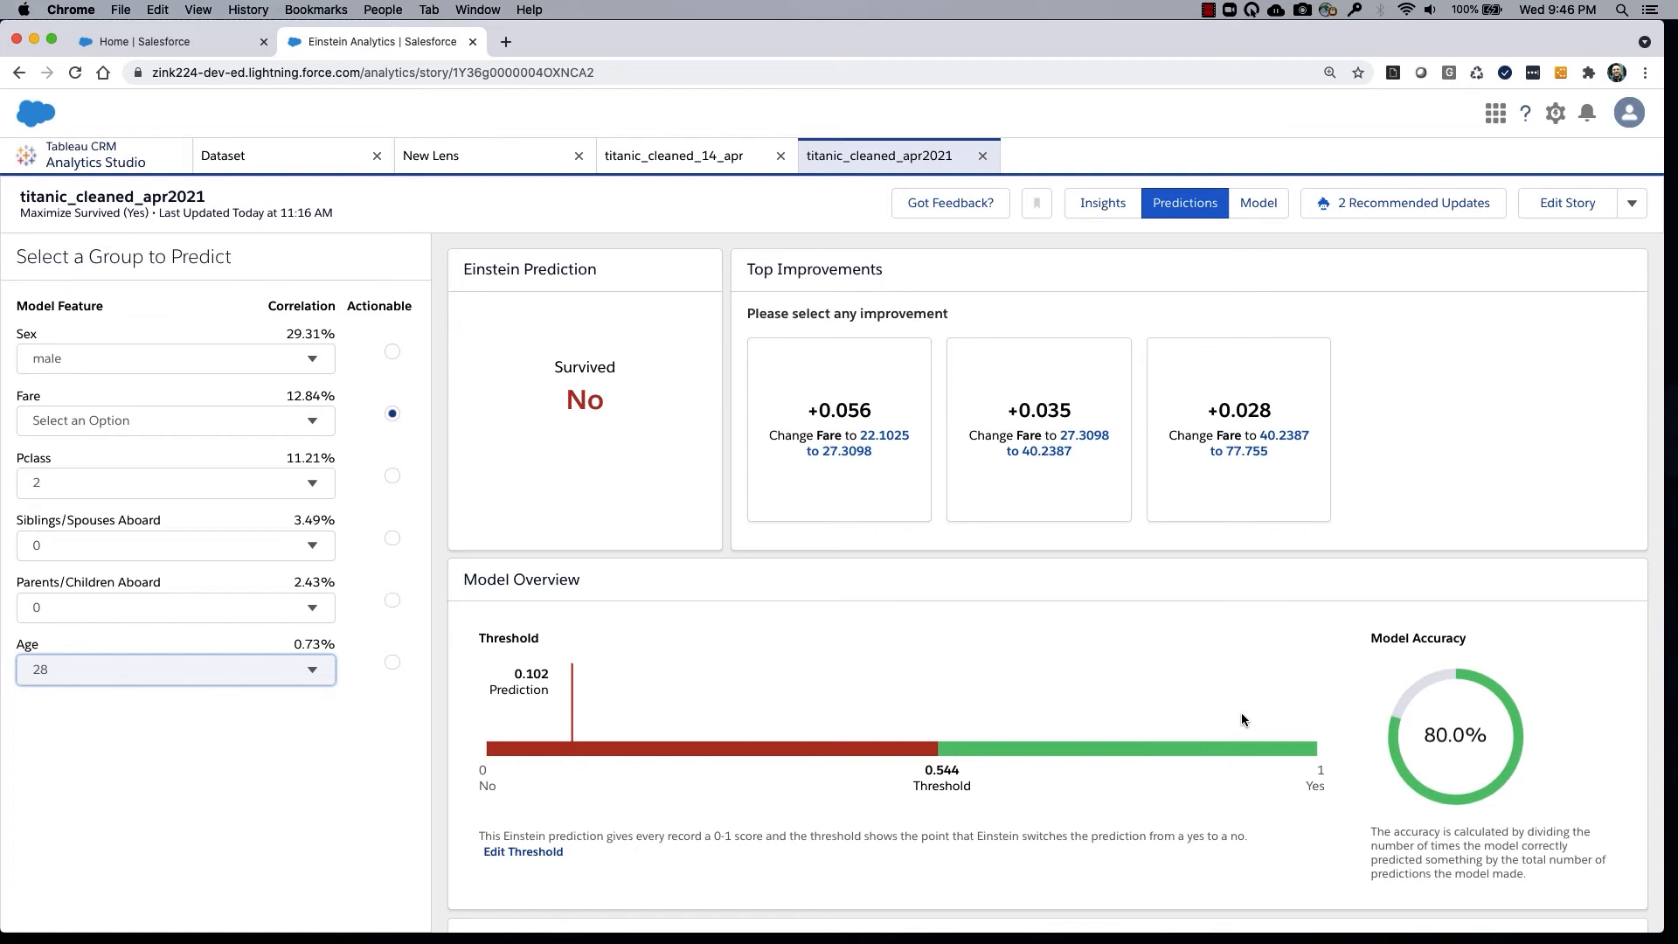
left_click(1259, 207)
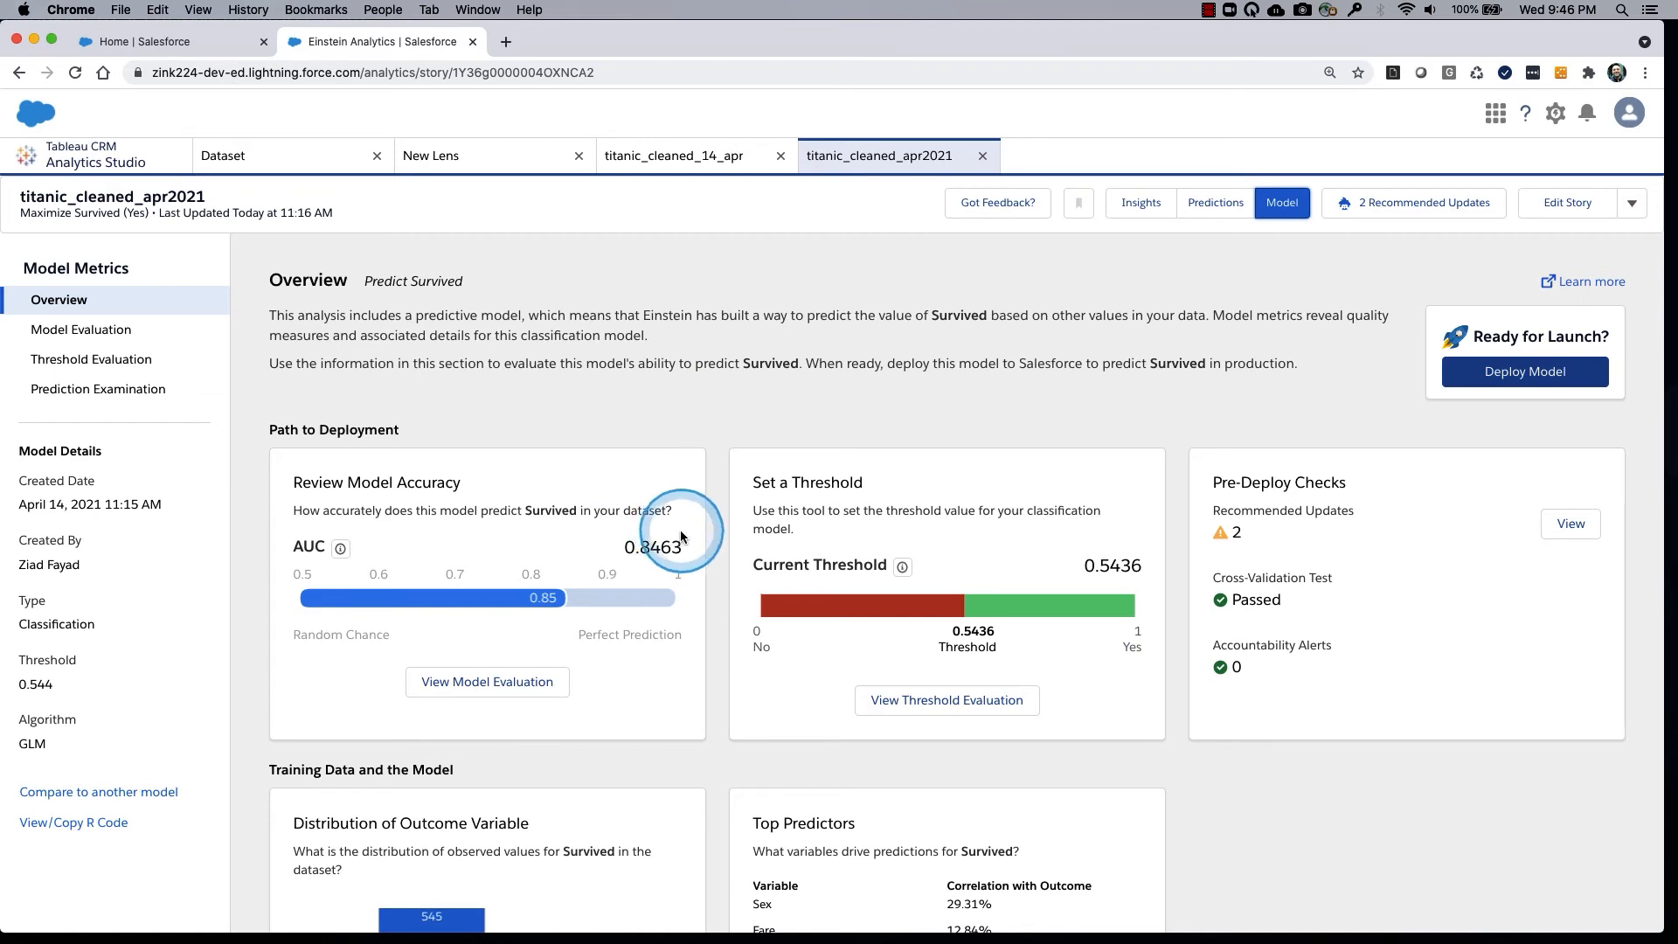
Examine the model overview's accuracy, threshold, pre-deploy checks, outcome distribution and top predictors.
left_click_drag(679, 527, 699, 516)
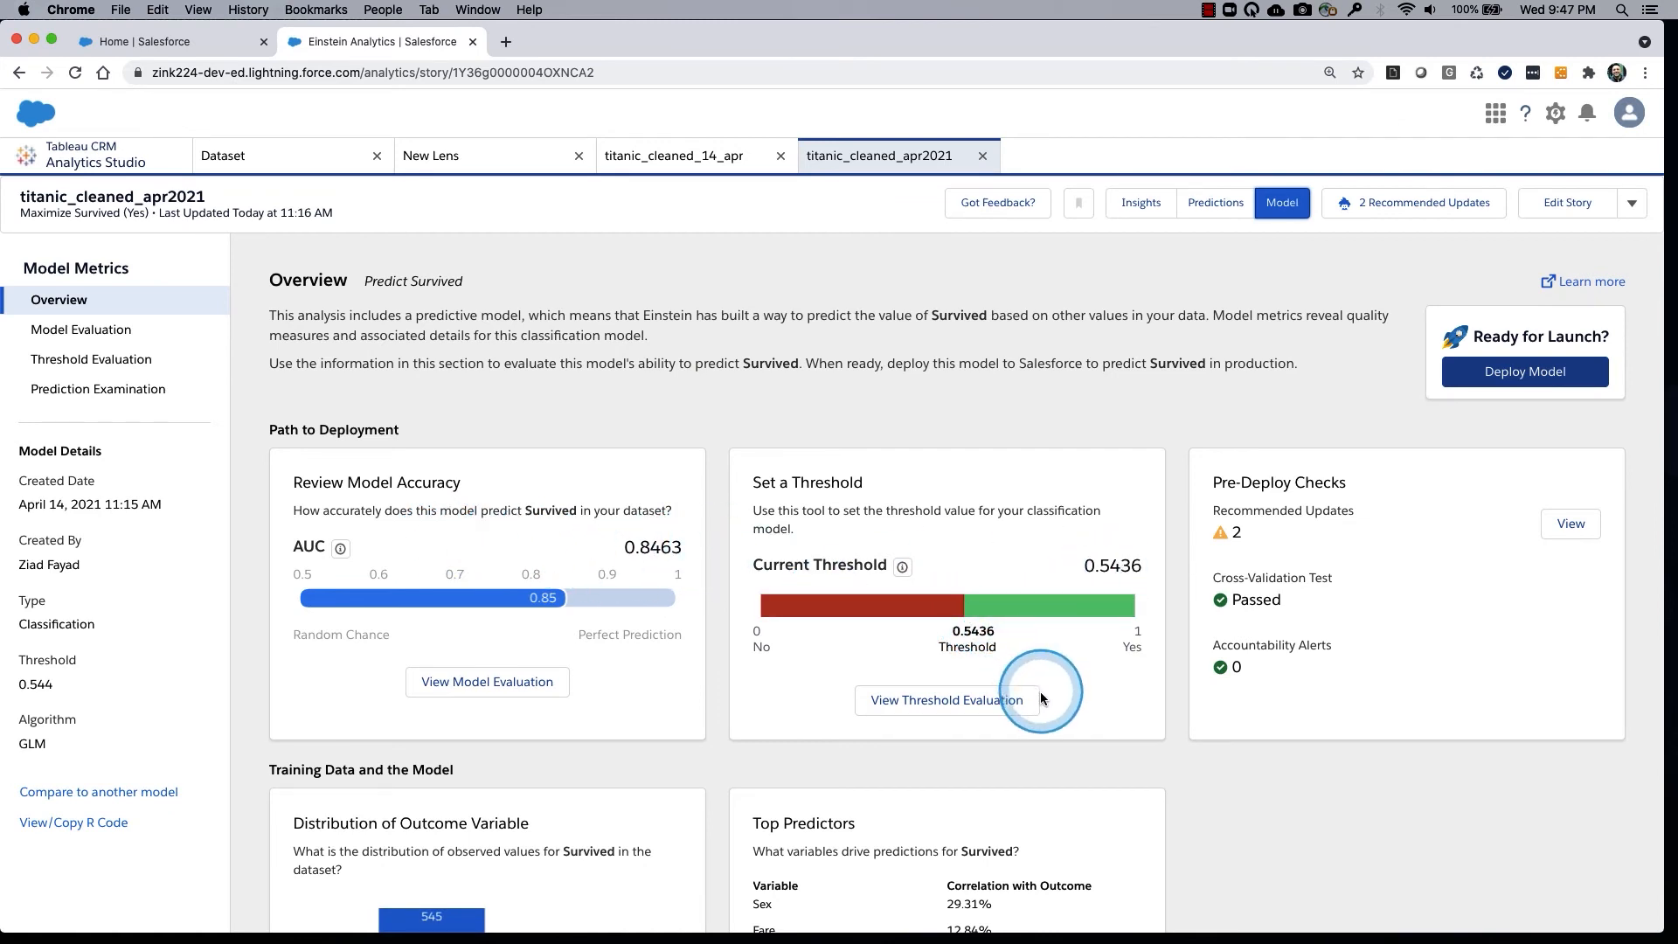
scroll(1058, 742, "down", 3)
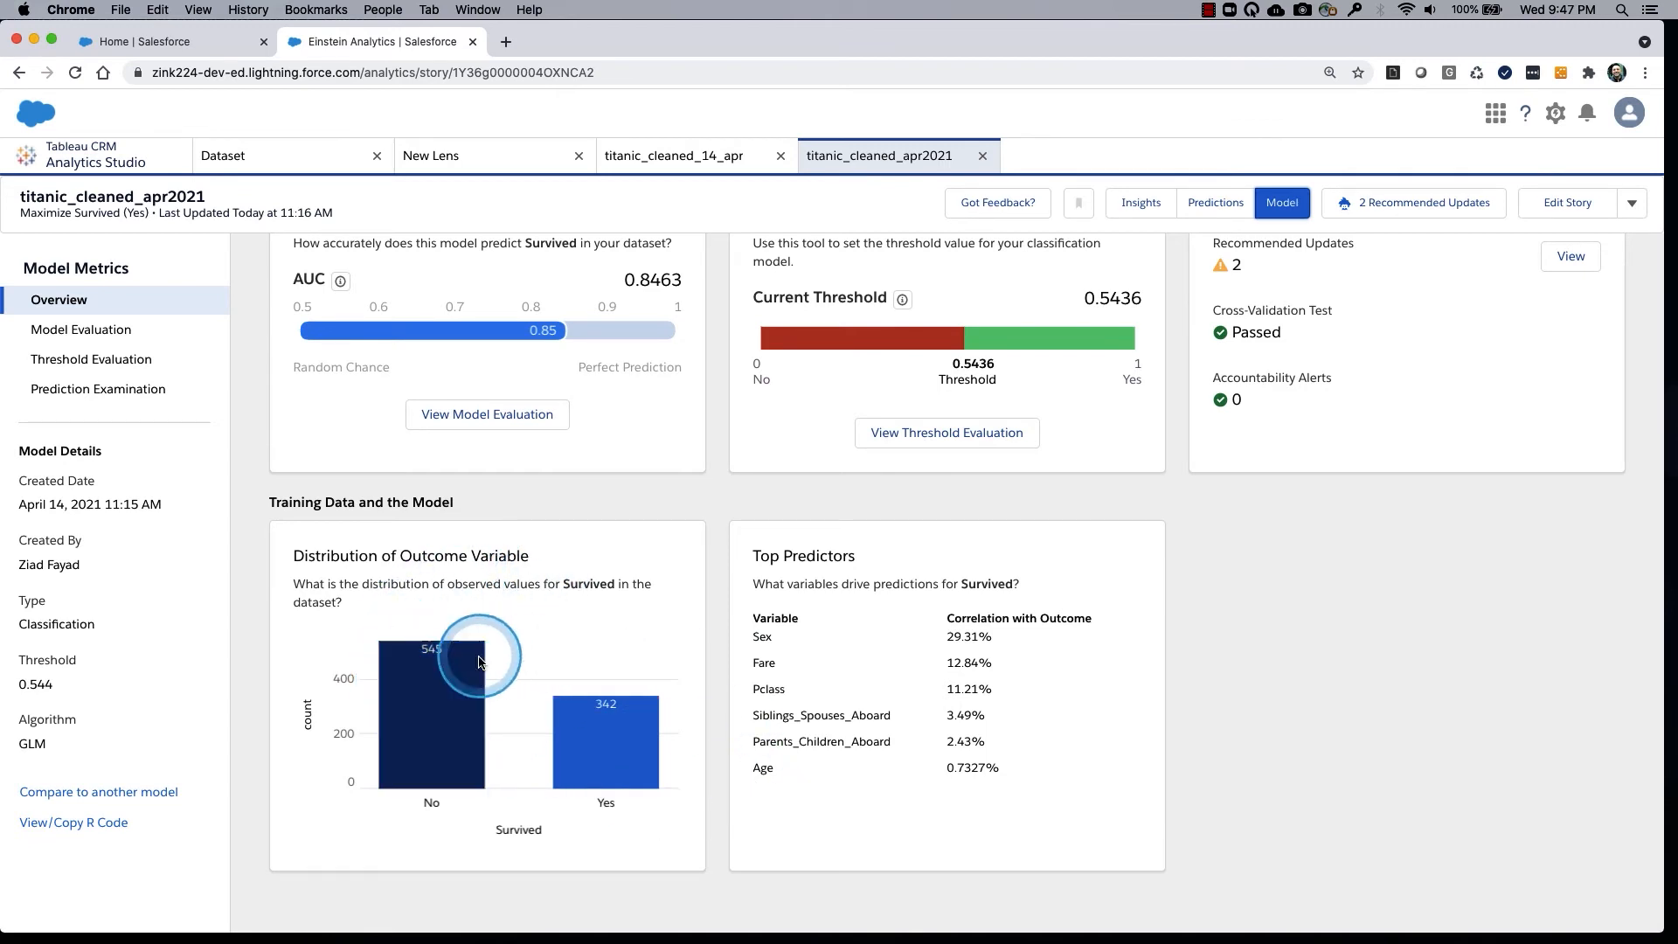
scroll(668, 631, "up", 2)
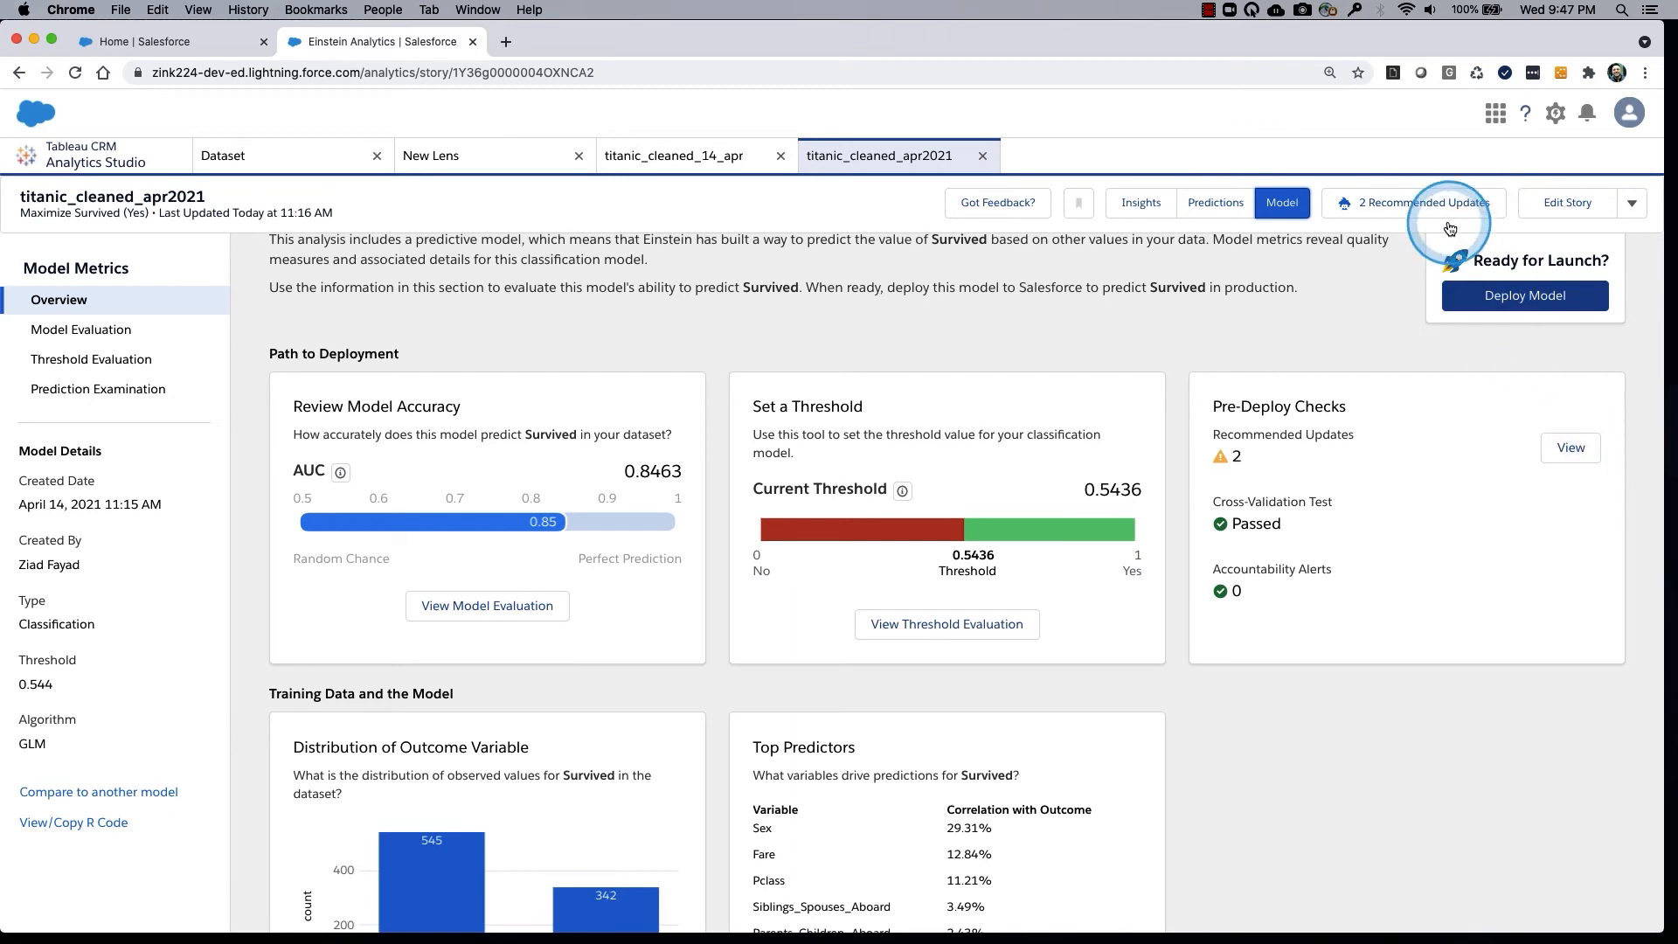
Review the model evaluation's overall performance, gains and lift chart, cross-validation results and coefficients.
left_click(105, 341)
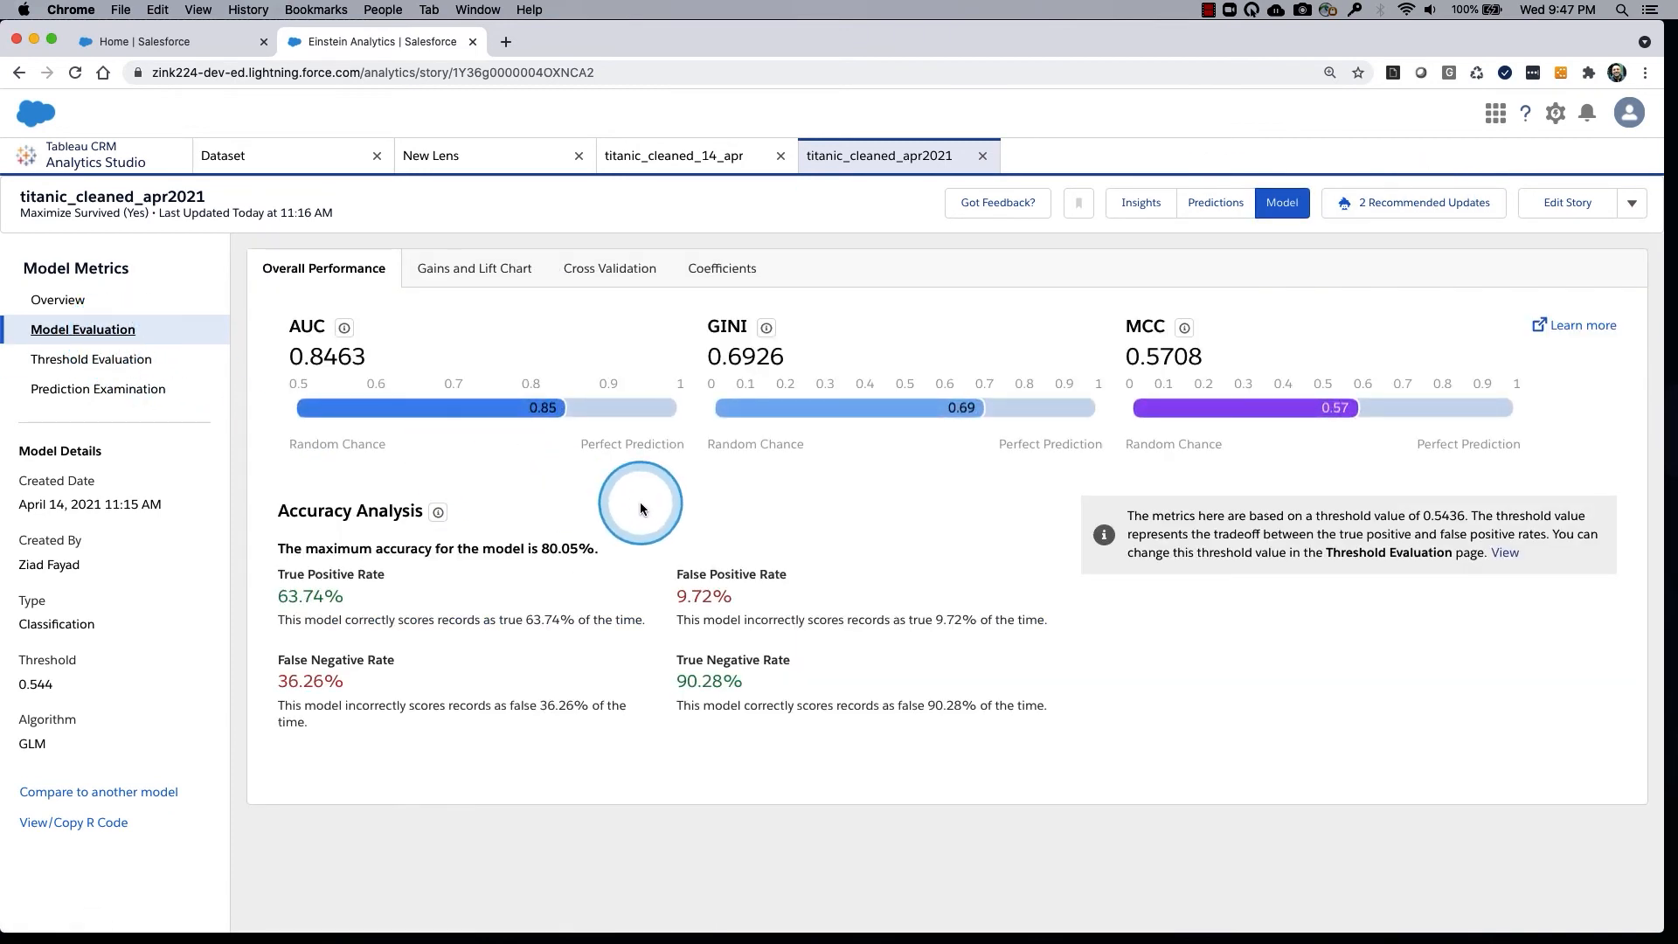
left_click(494, 269)
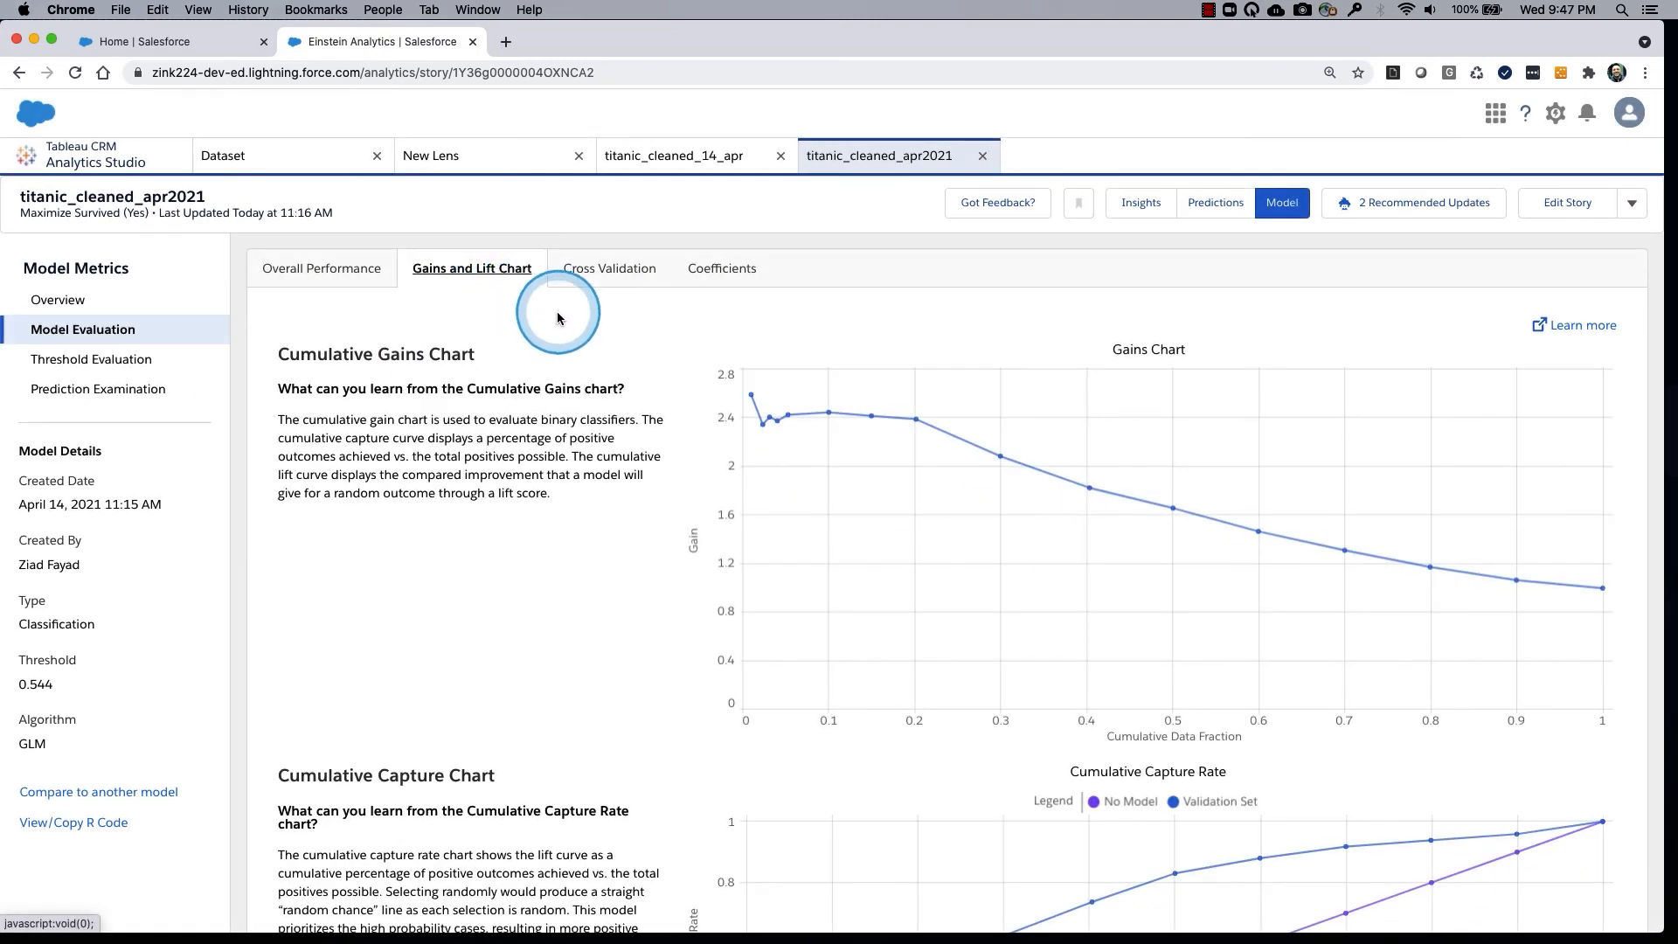
left_click(598, 278)
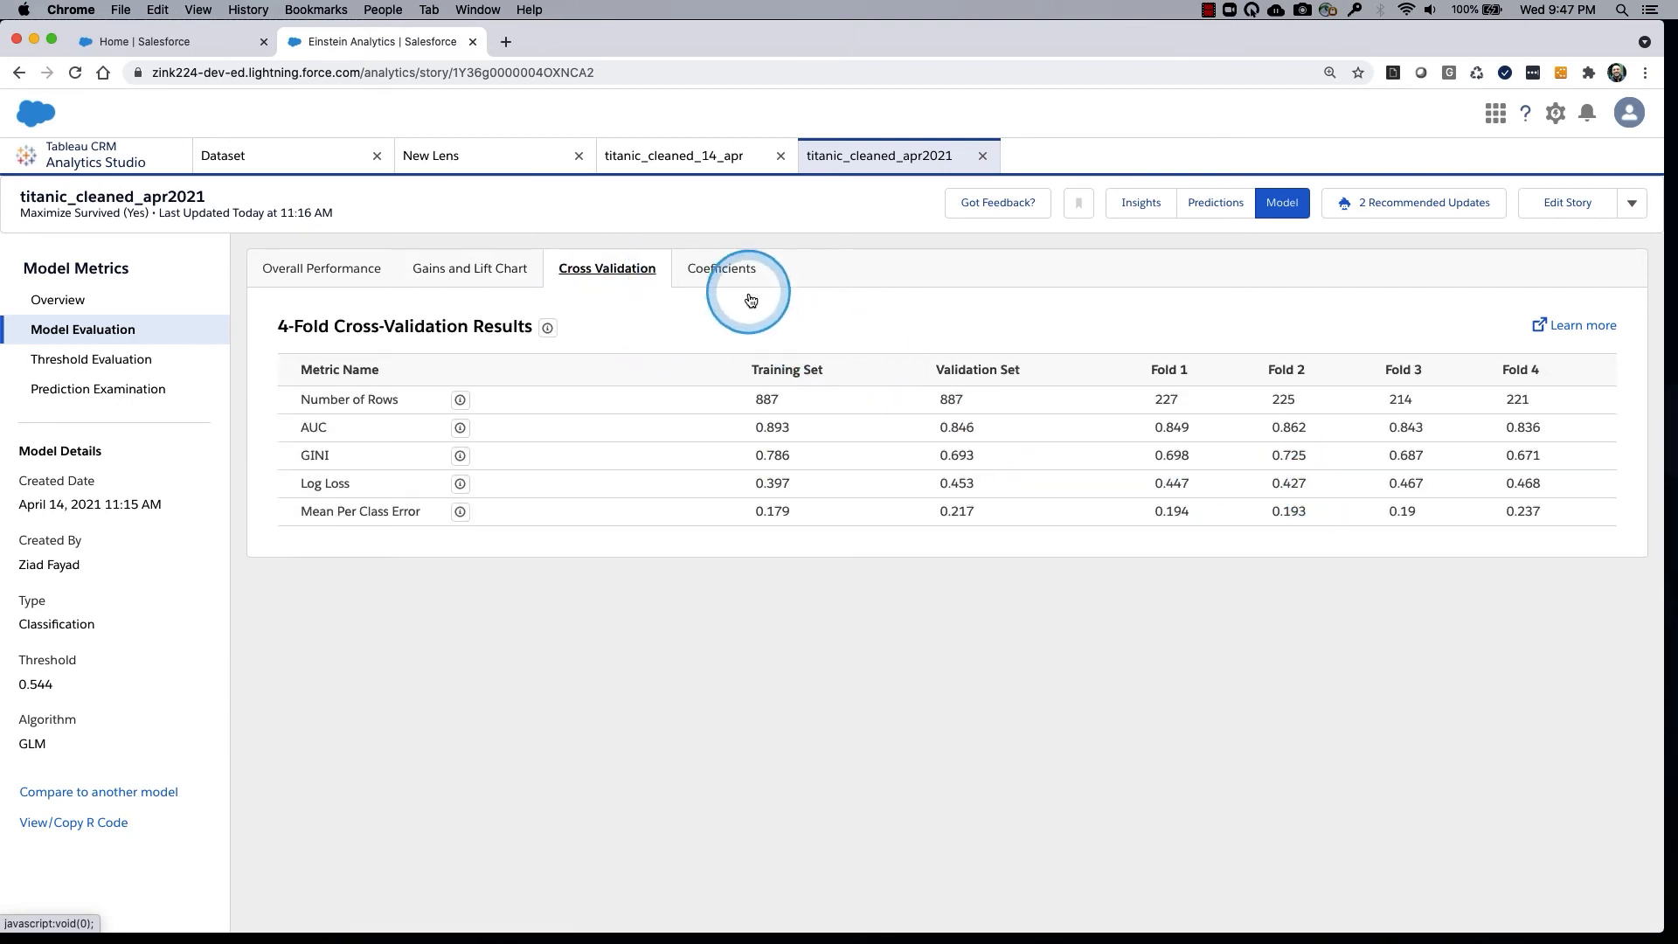
left_click(733, 273)
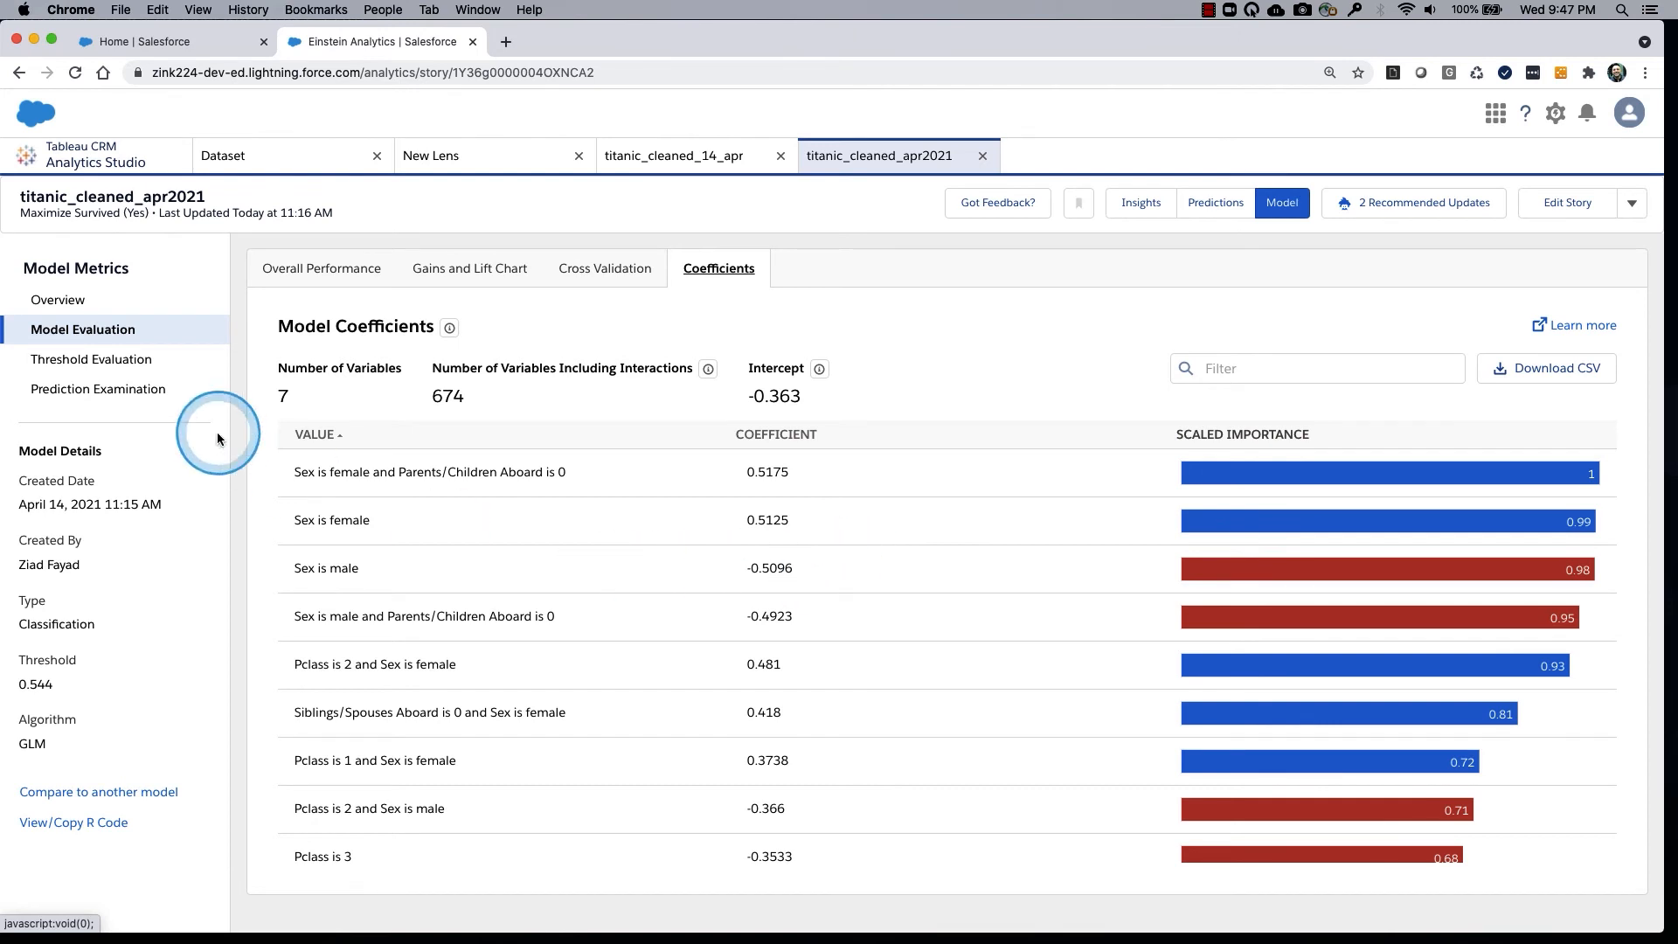
Review the threshold evaluation and compare predicted with actual outcomes across the sampled training observations.
left_click(112, 361)
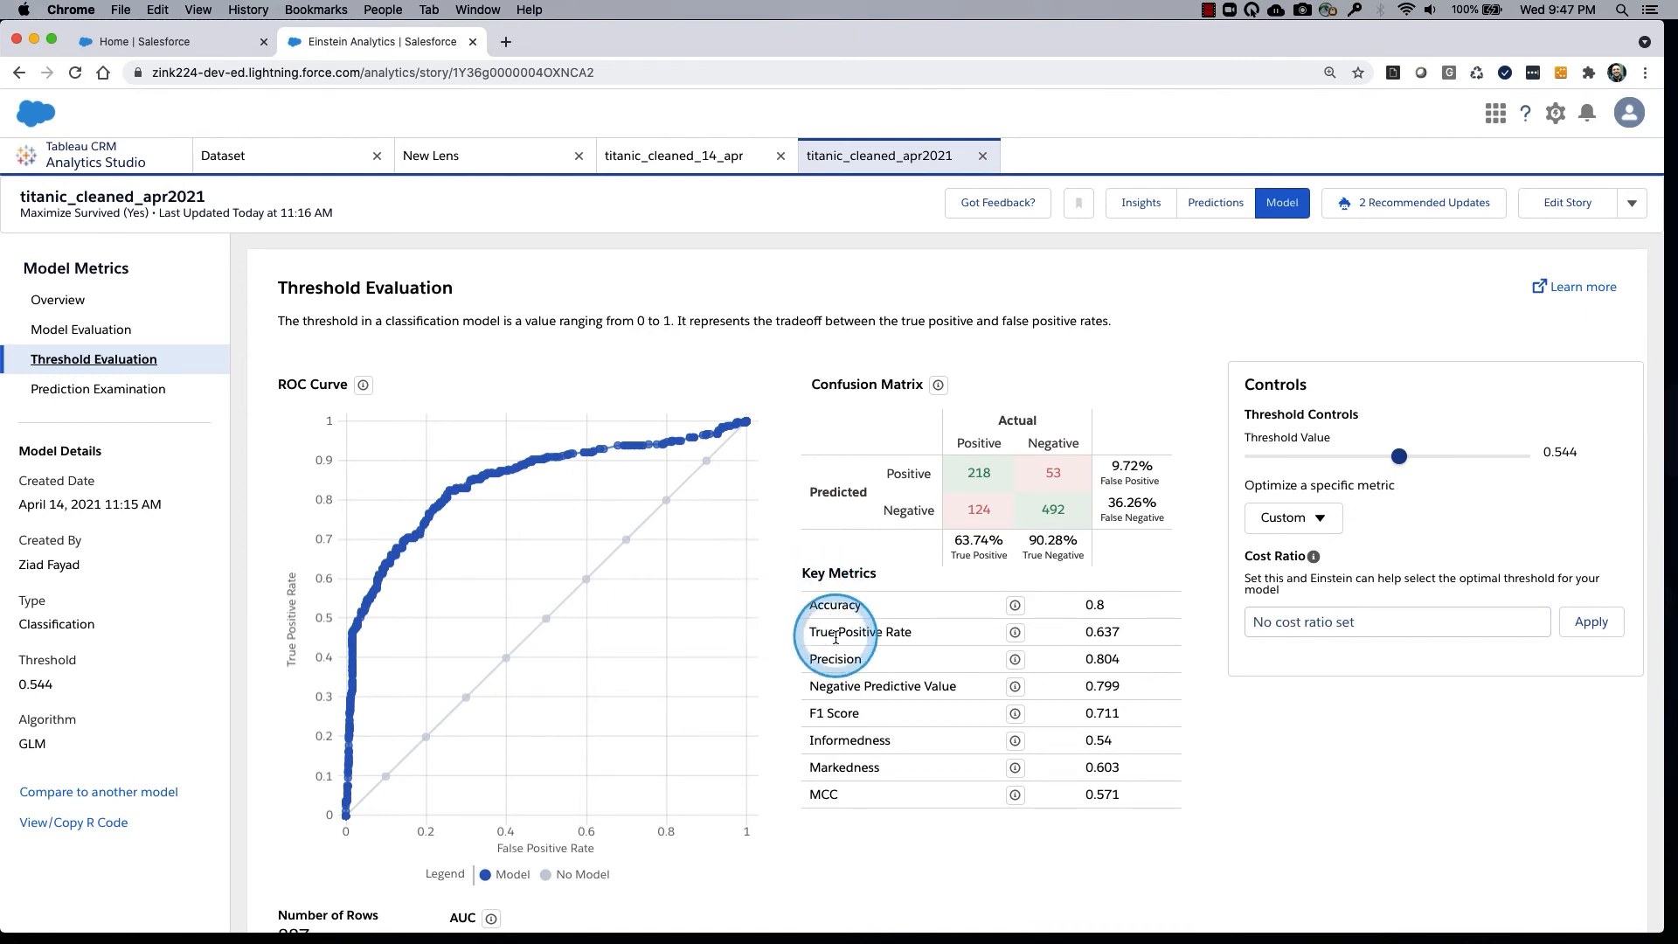
left_click(136, 391)
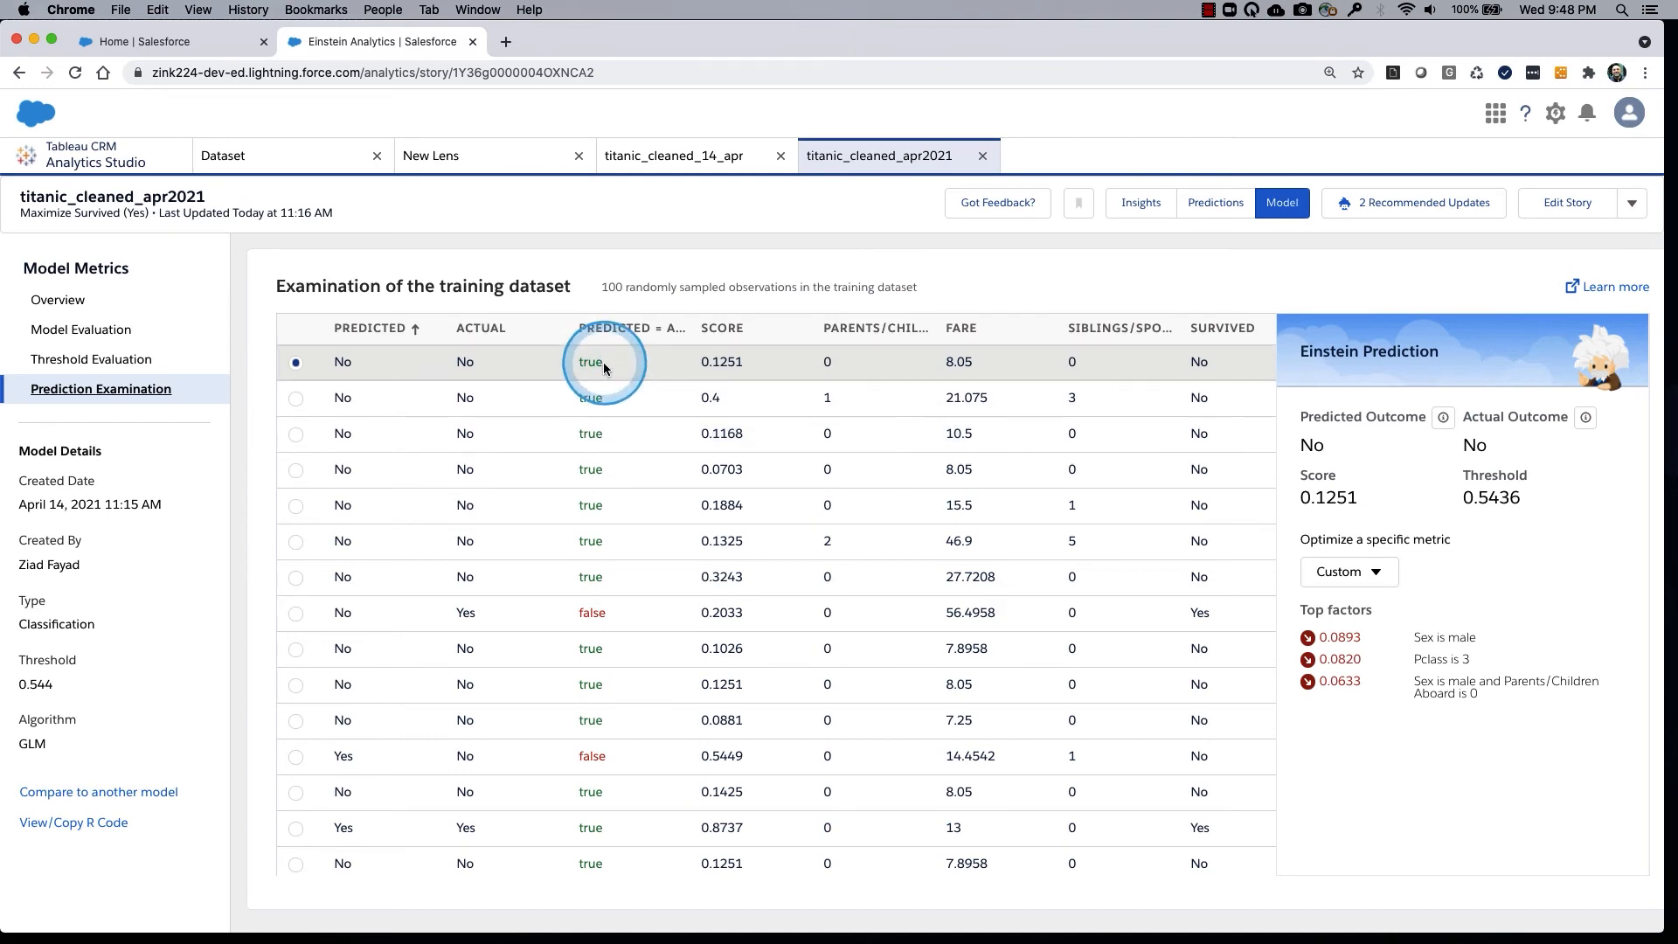
scroll(626, 707, "down", 5)
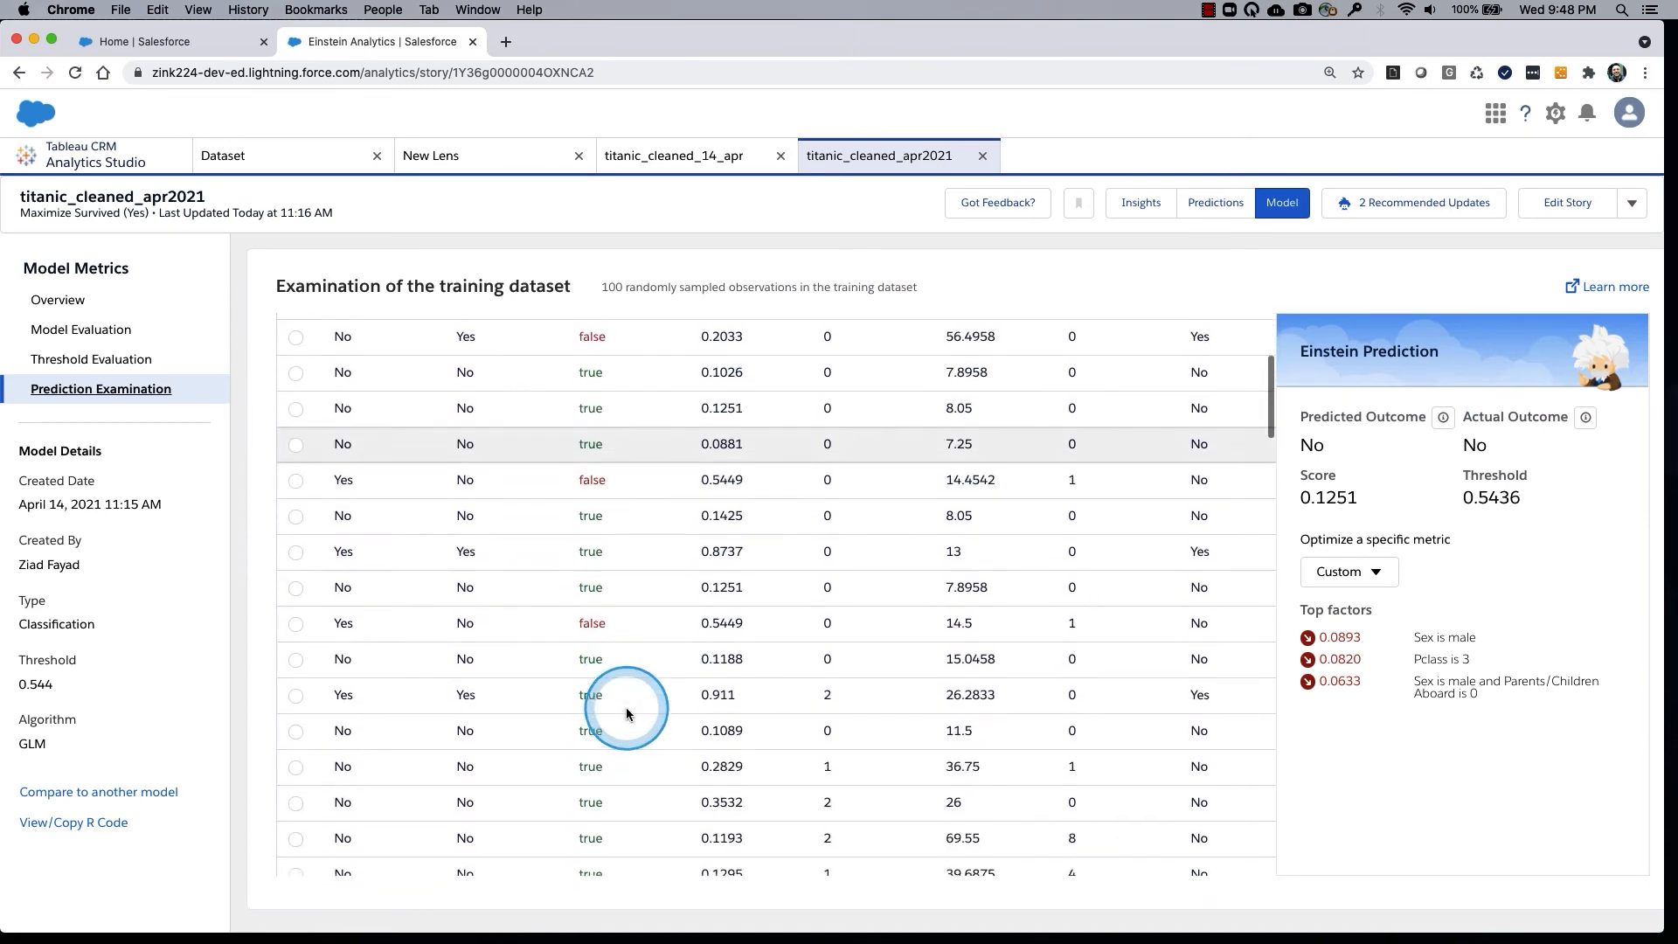
scroll(626, 706, "down", 15)
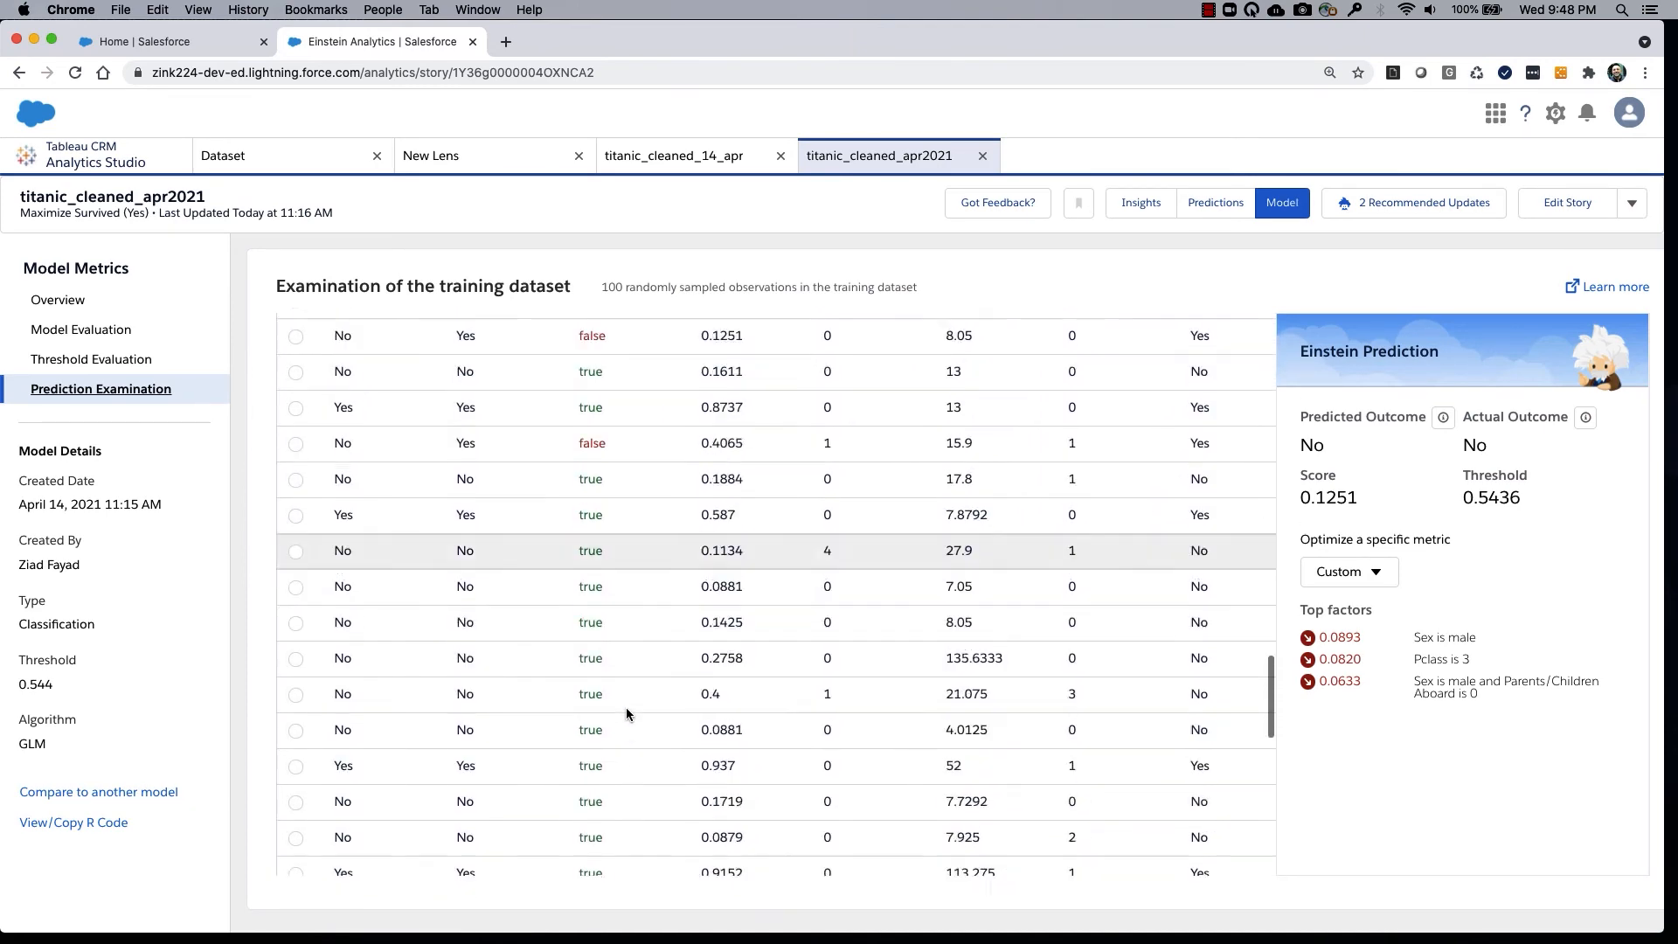
scroll(625, 708, "down", 5)
scroll(856, 678, "down", 6)
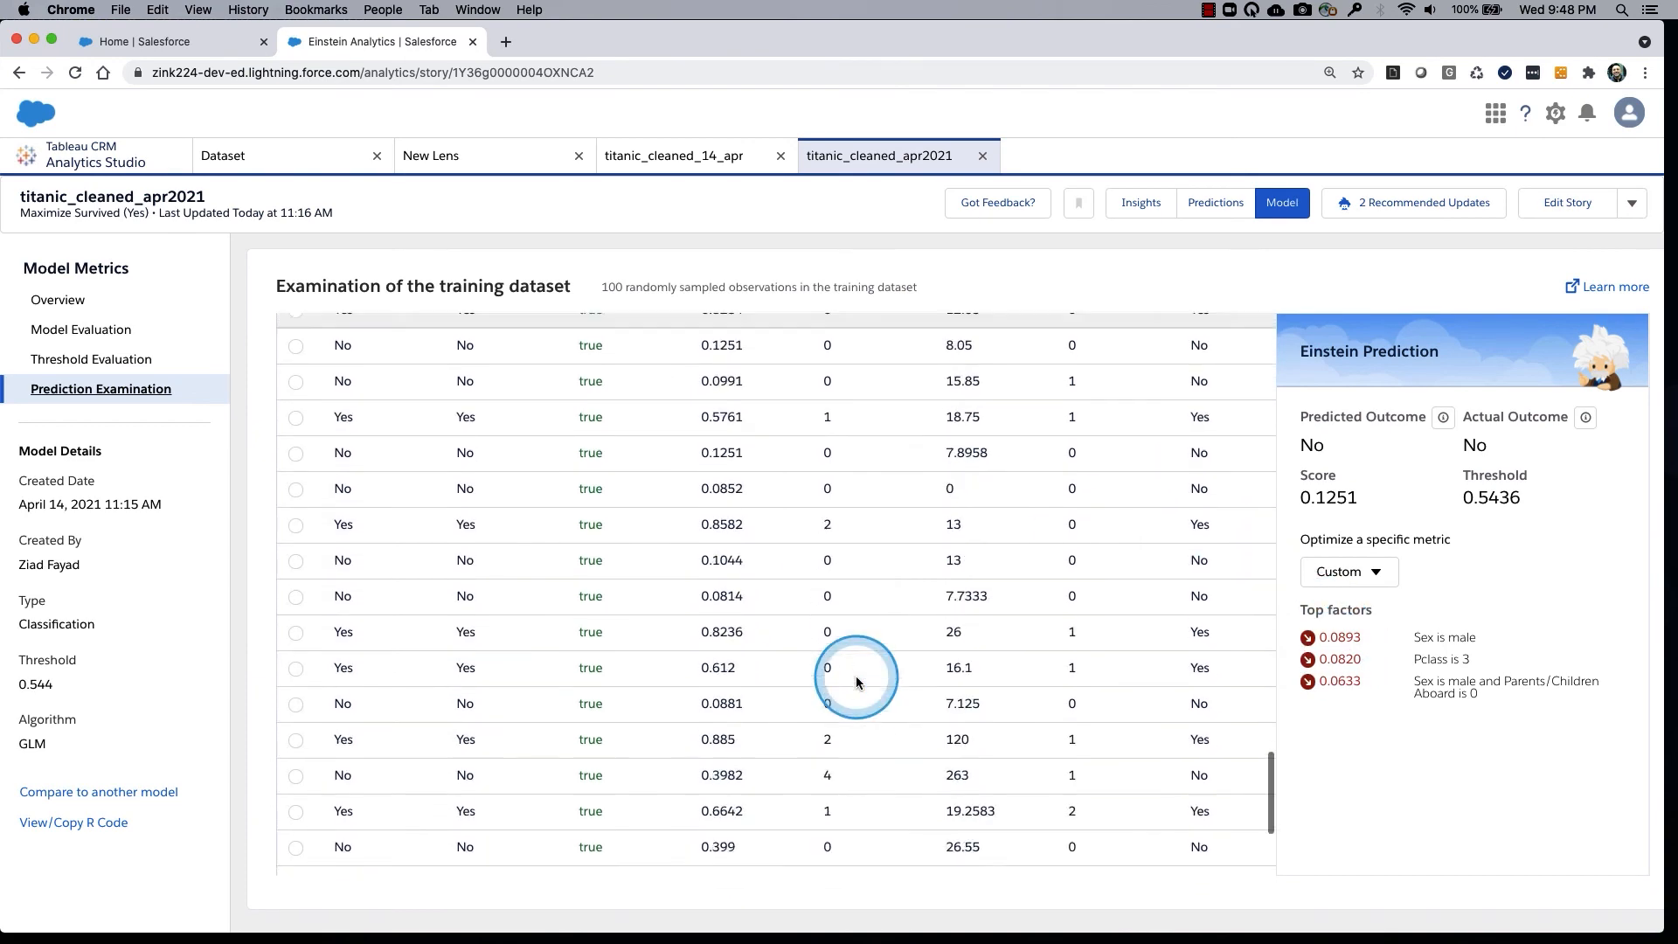
scroll(857, 675, "down", 3)
scroll(599, 603, "up", 20)
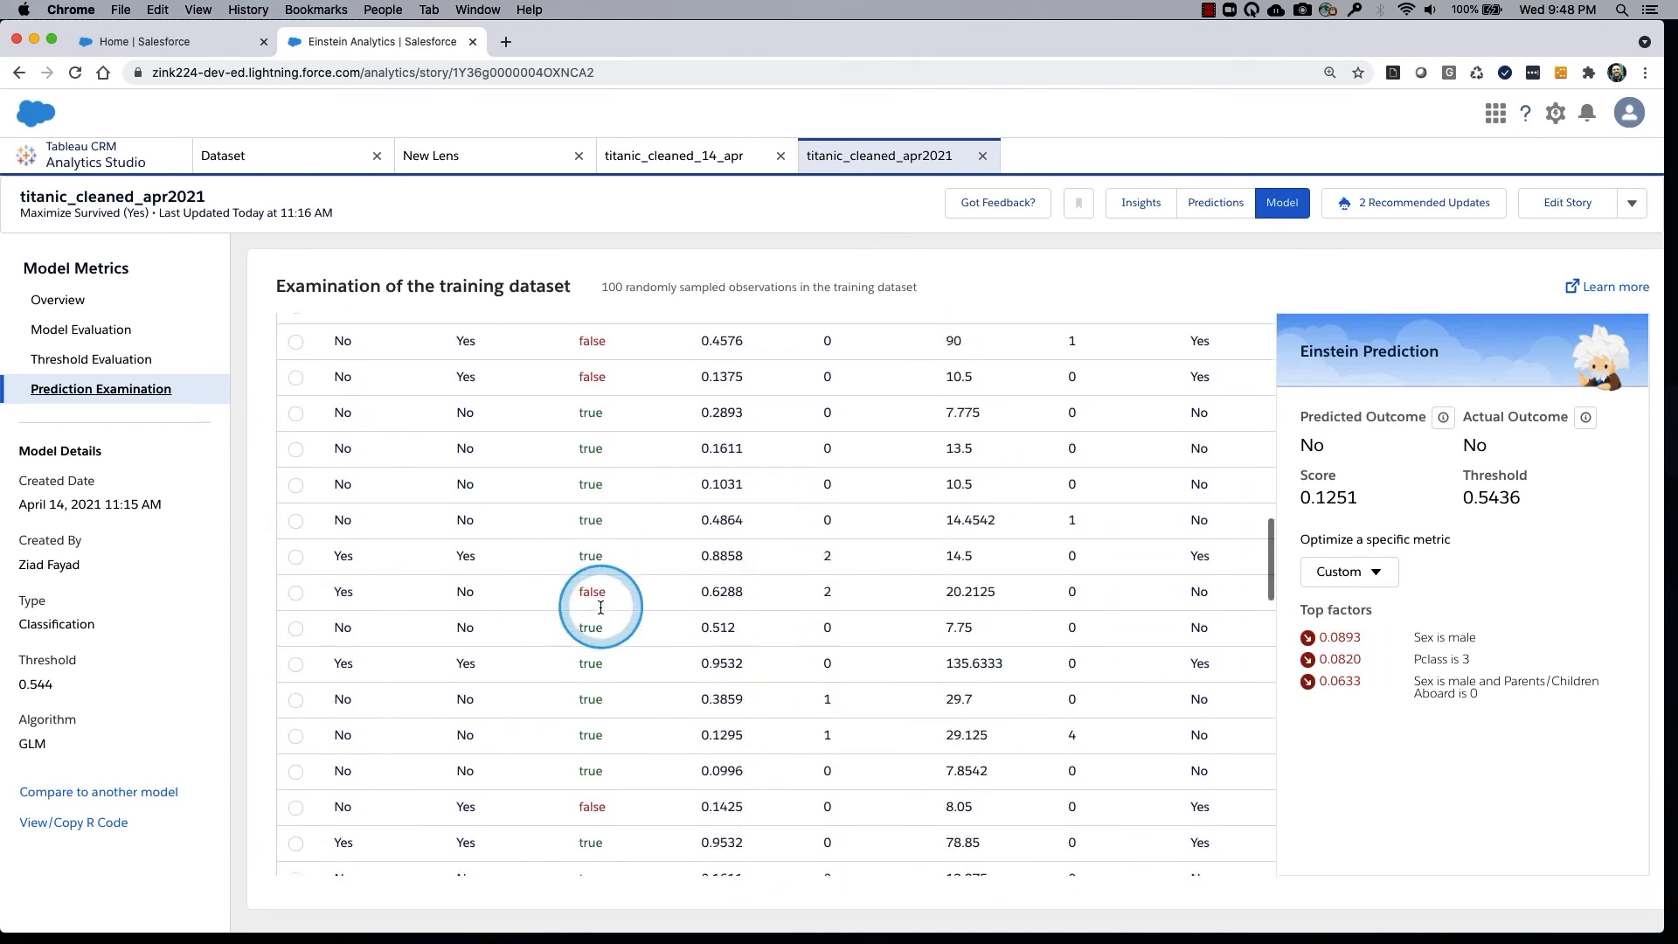
scroll(600, 607, "up", 10)
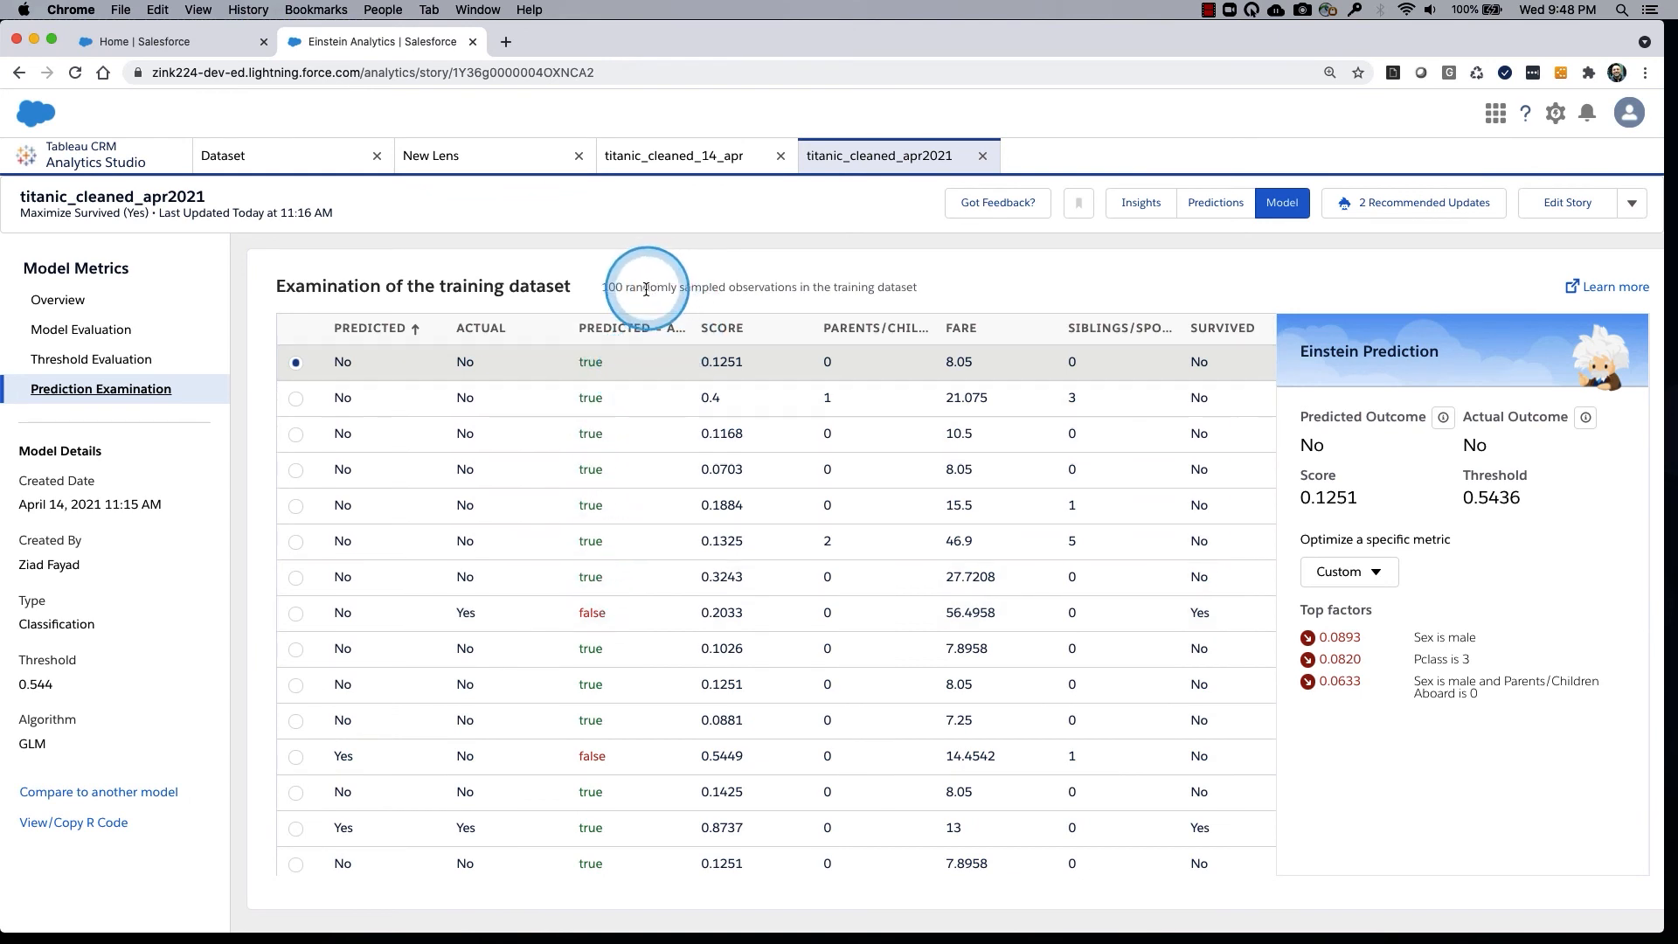
Return to the overall performance metrics in the model evaluation.
left_click(102, 338)
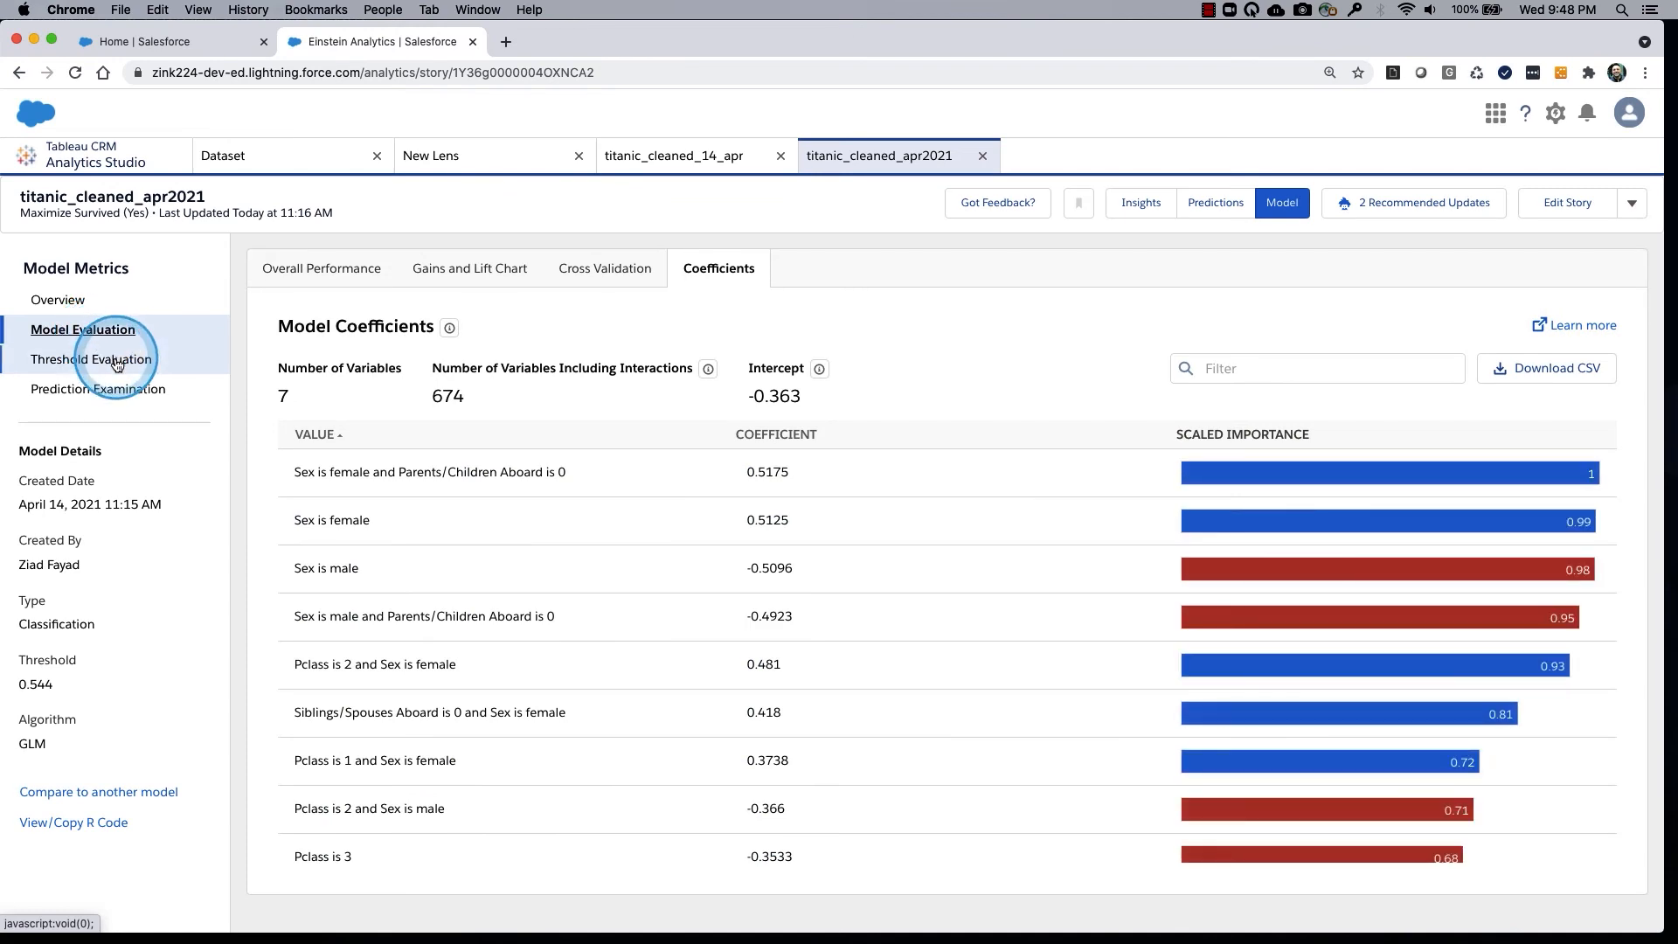
left_click(346, 262)
left_click(616, 340)
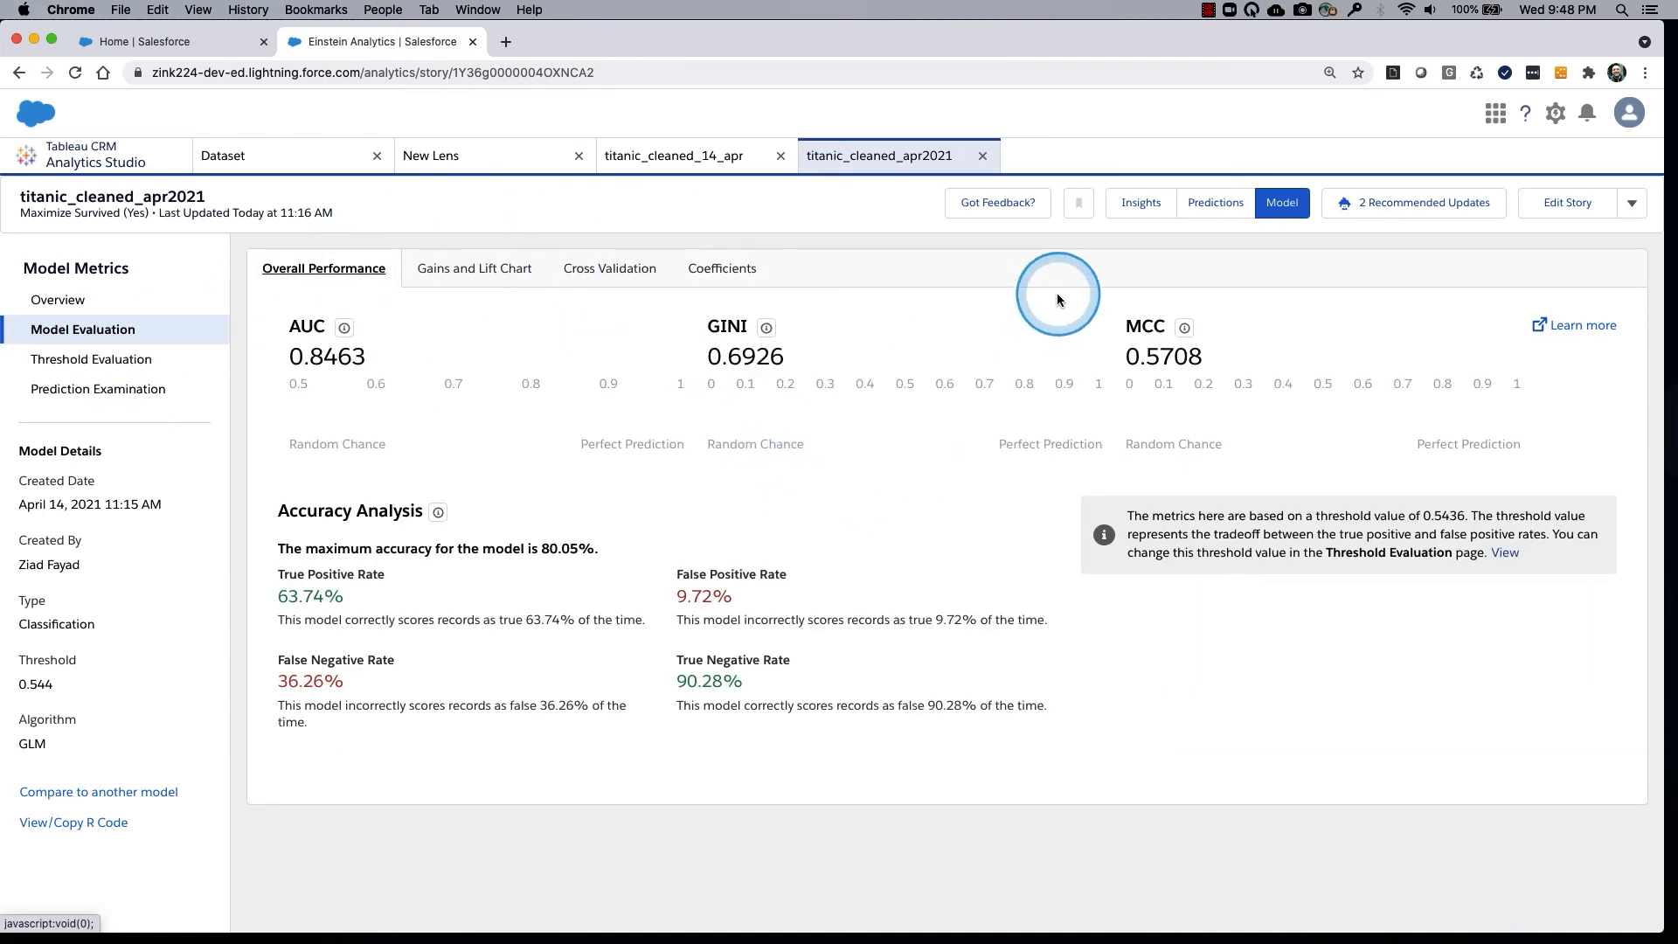
Review the story's recommended updates for duplicates and Fare buckets, and close them without applying any change.
left_click(1455, 206)
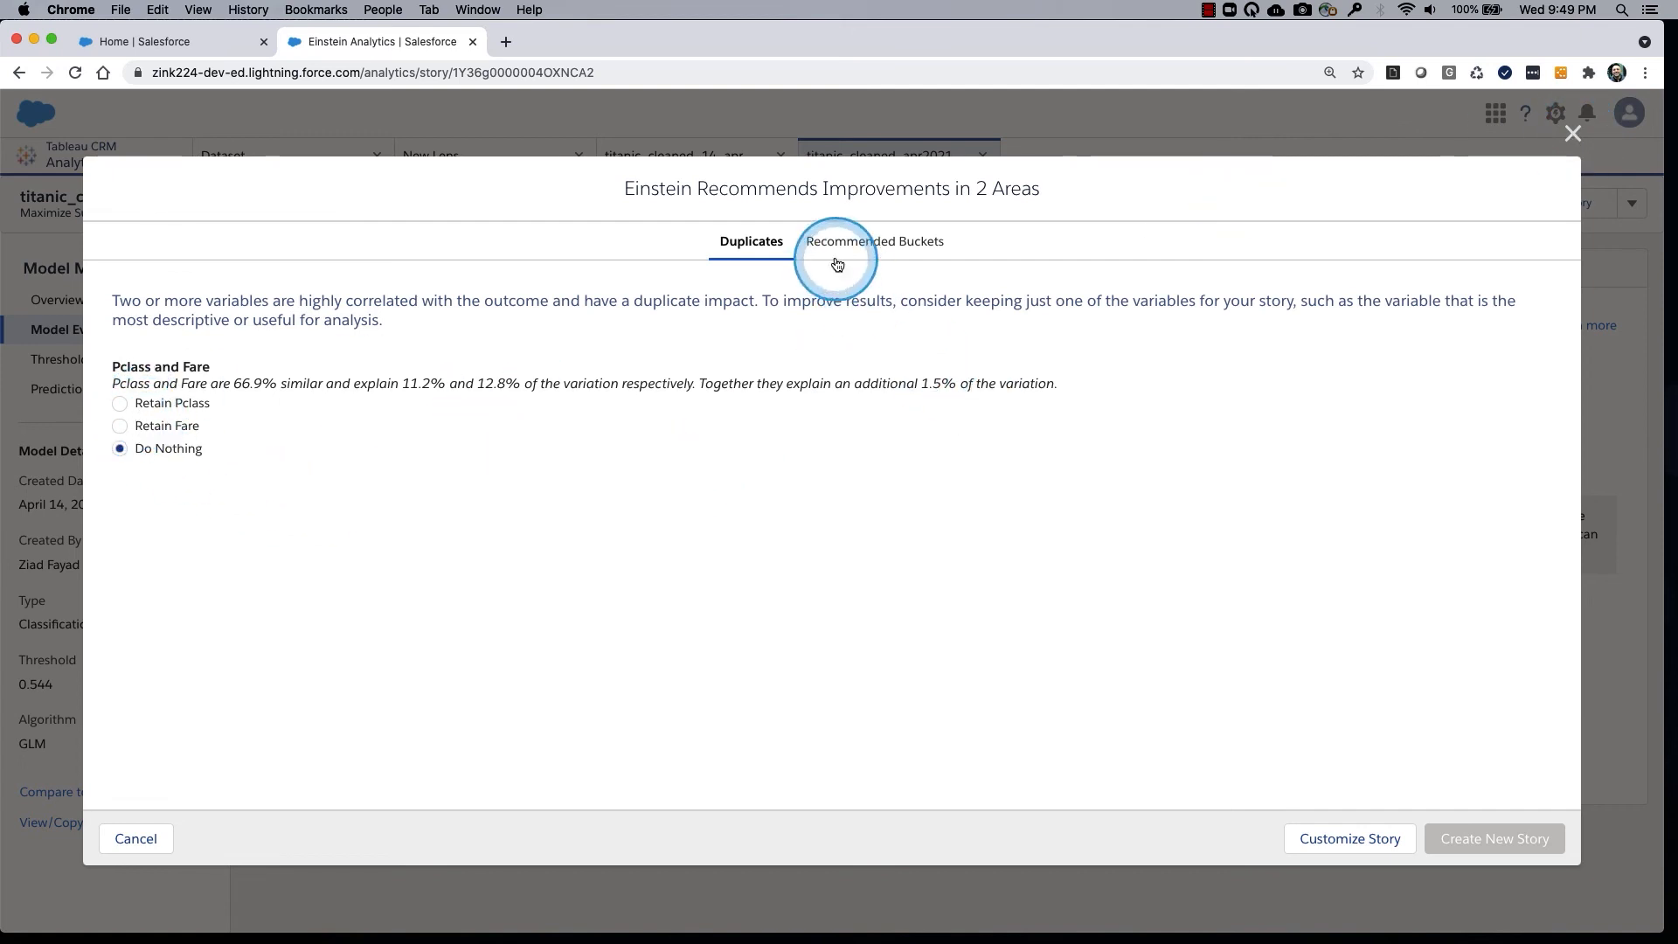
left_click(869, 242)
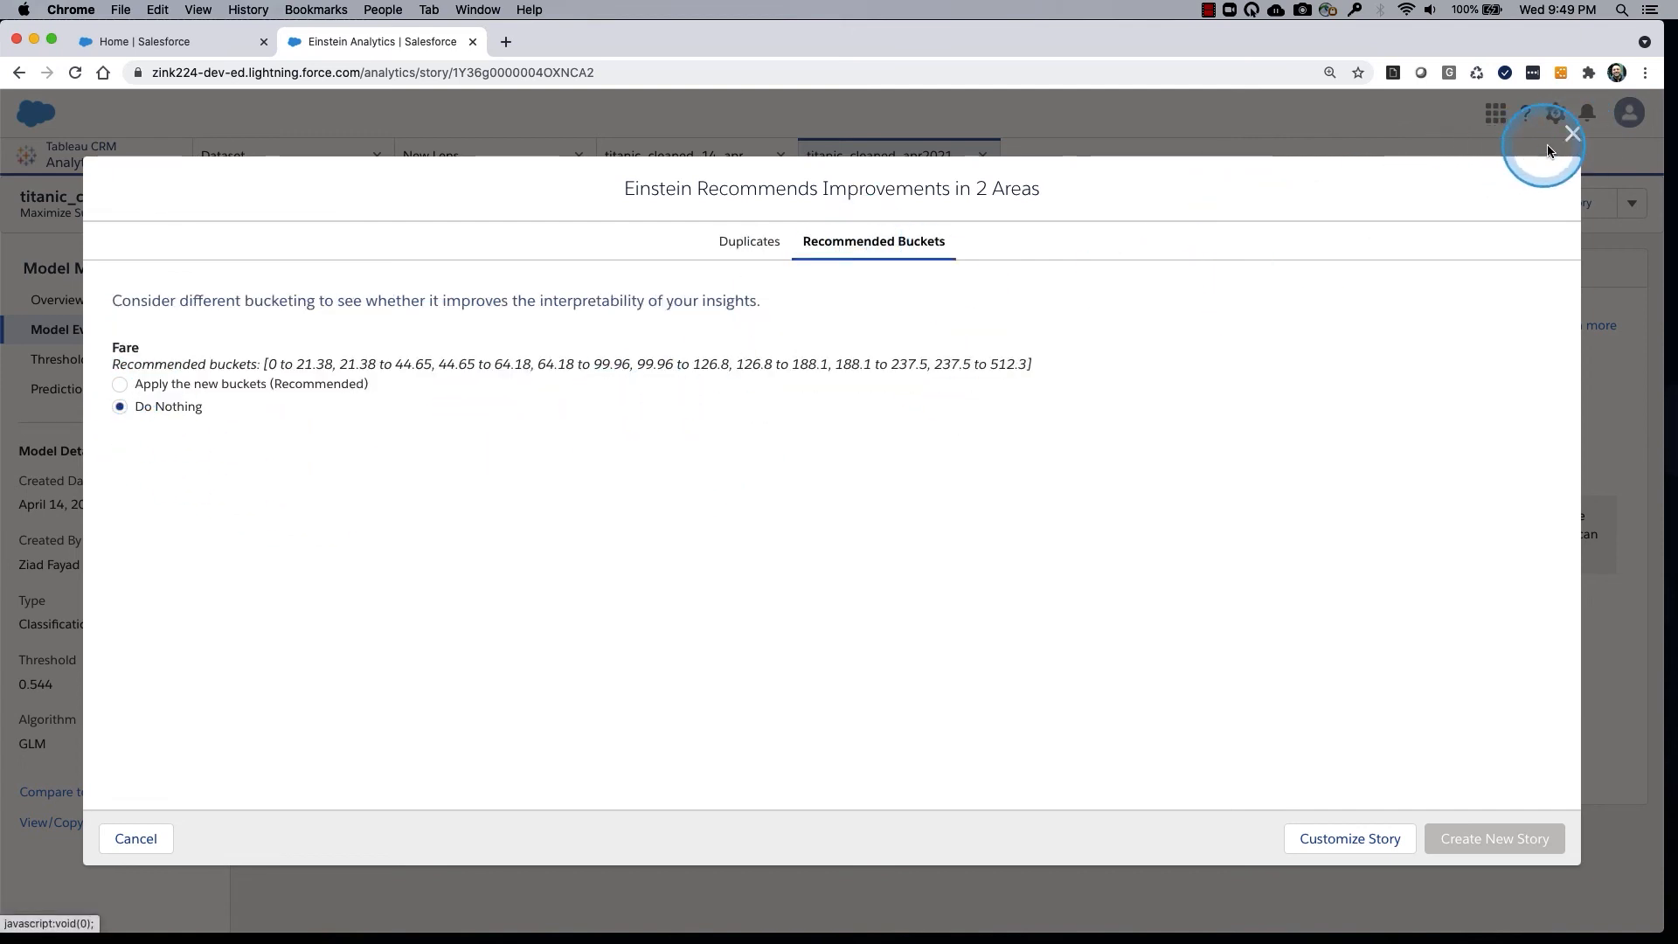
left_click(1572, 134)
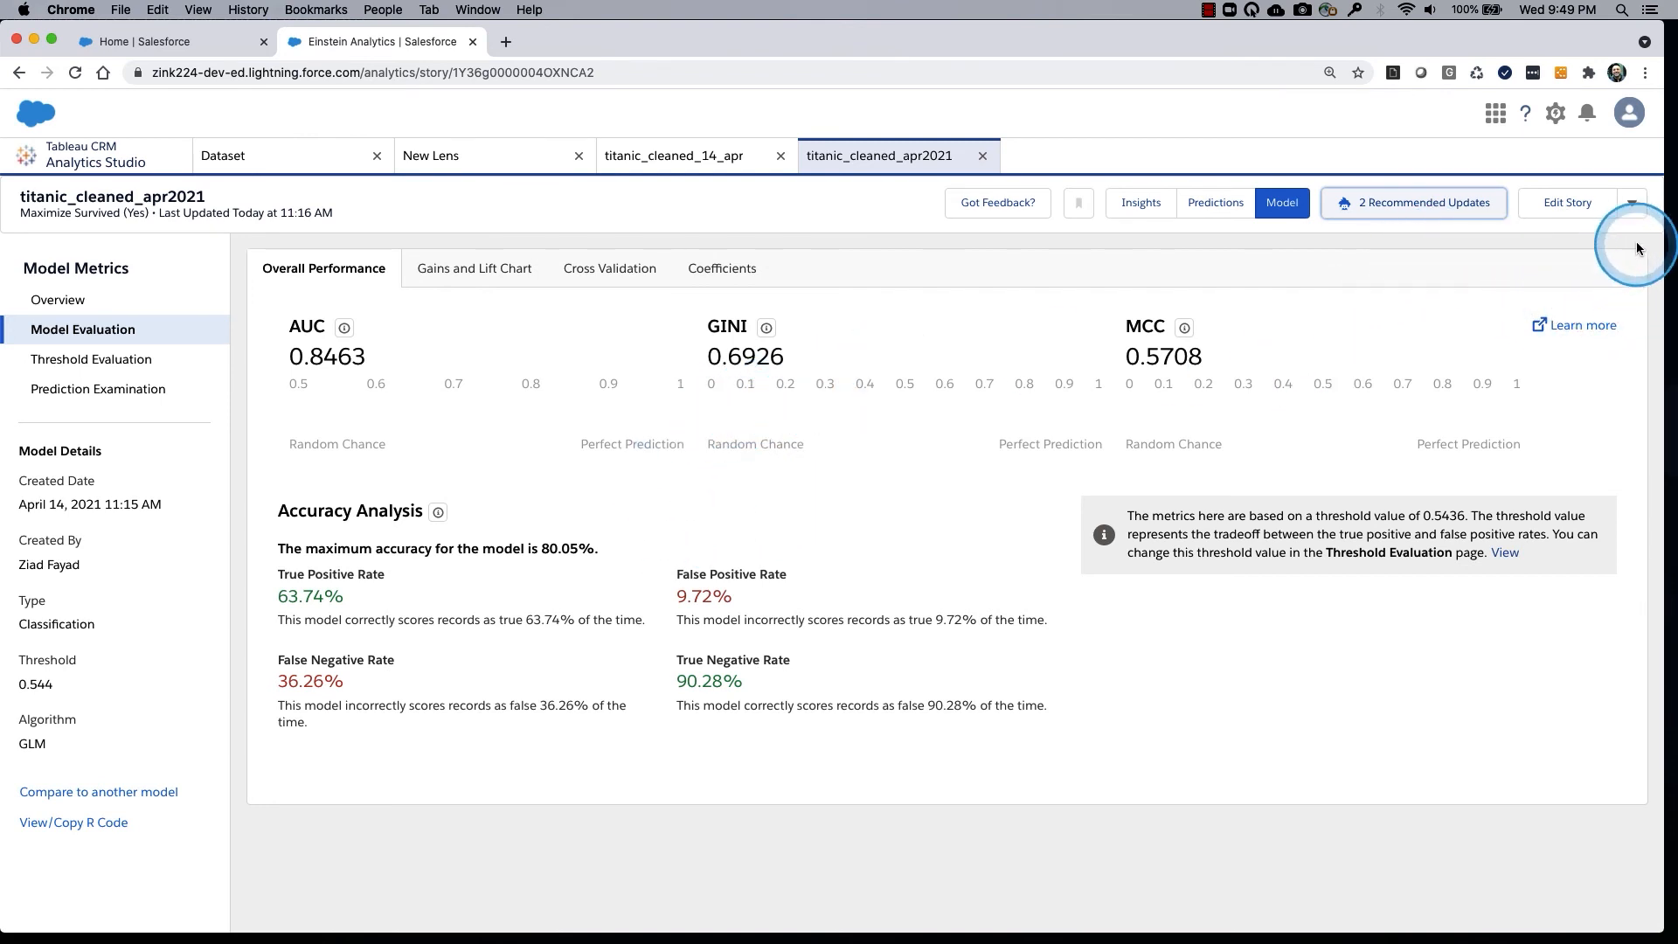
Show the additional actions available for the story, and look through its top insights again.
left_click(1631, 203)
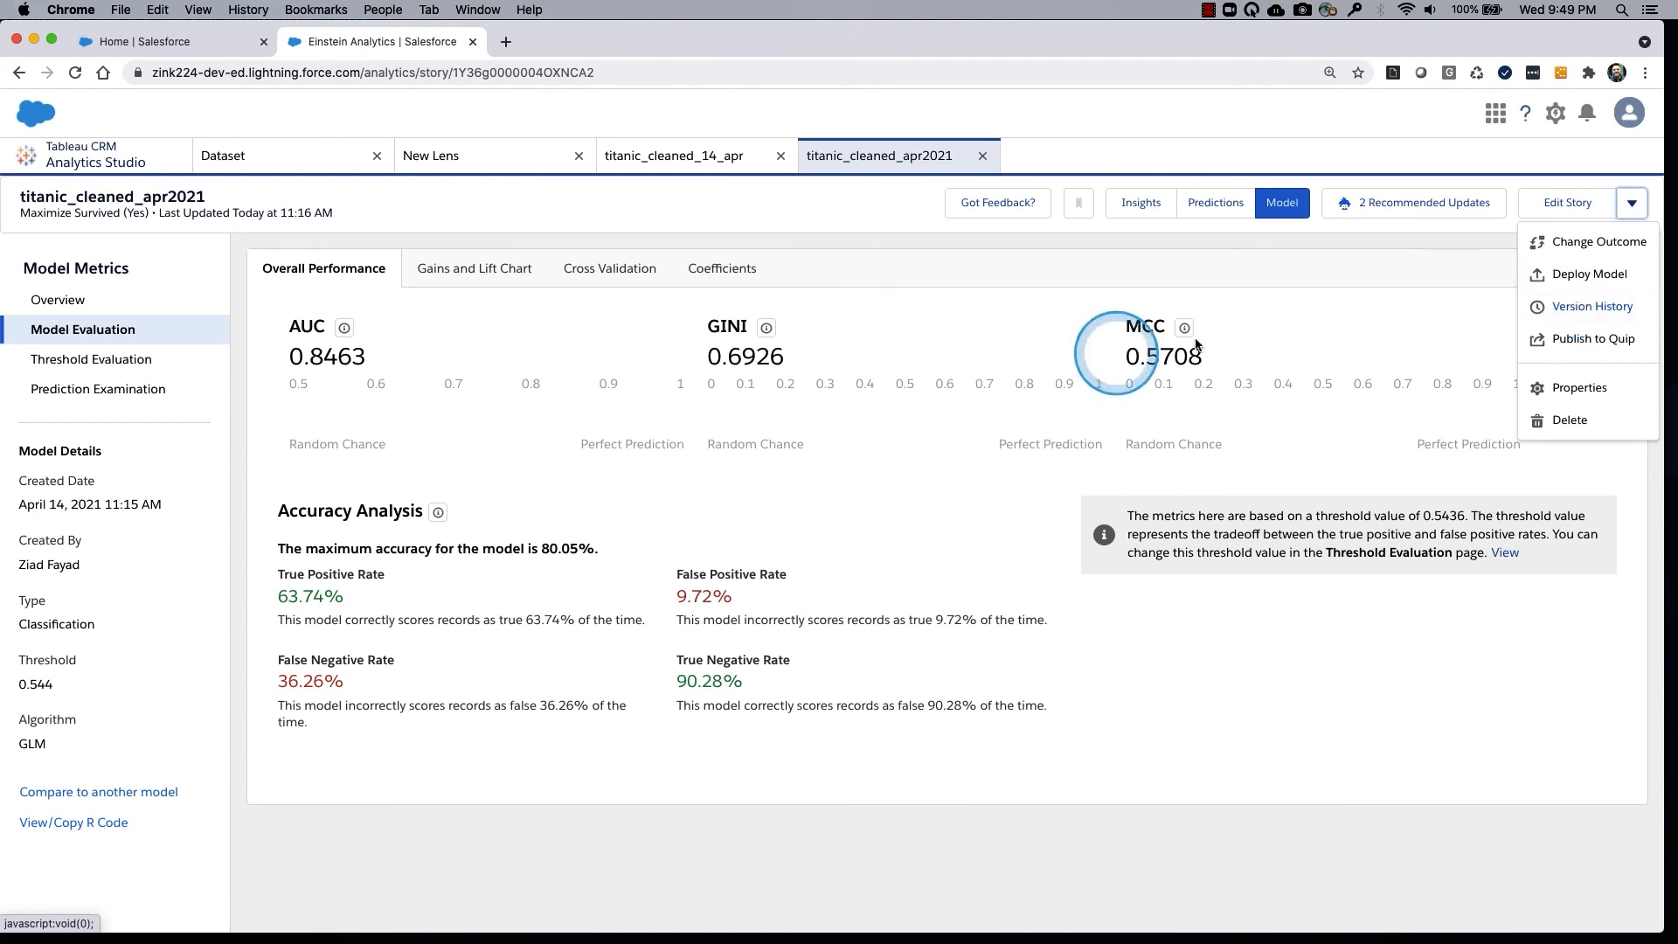
left_click(1115, 204)
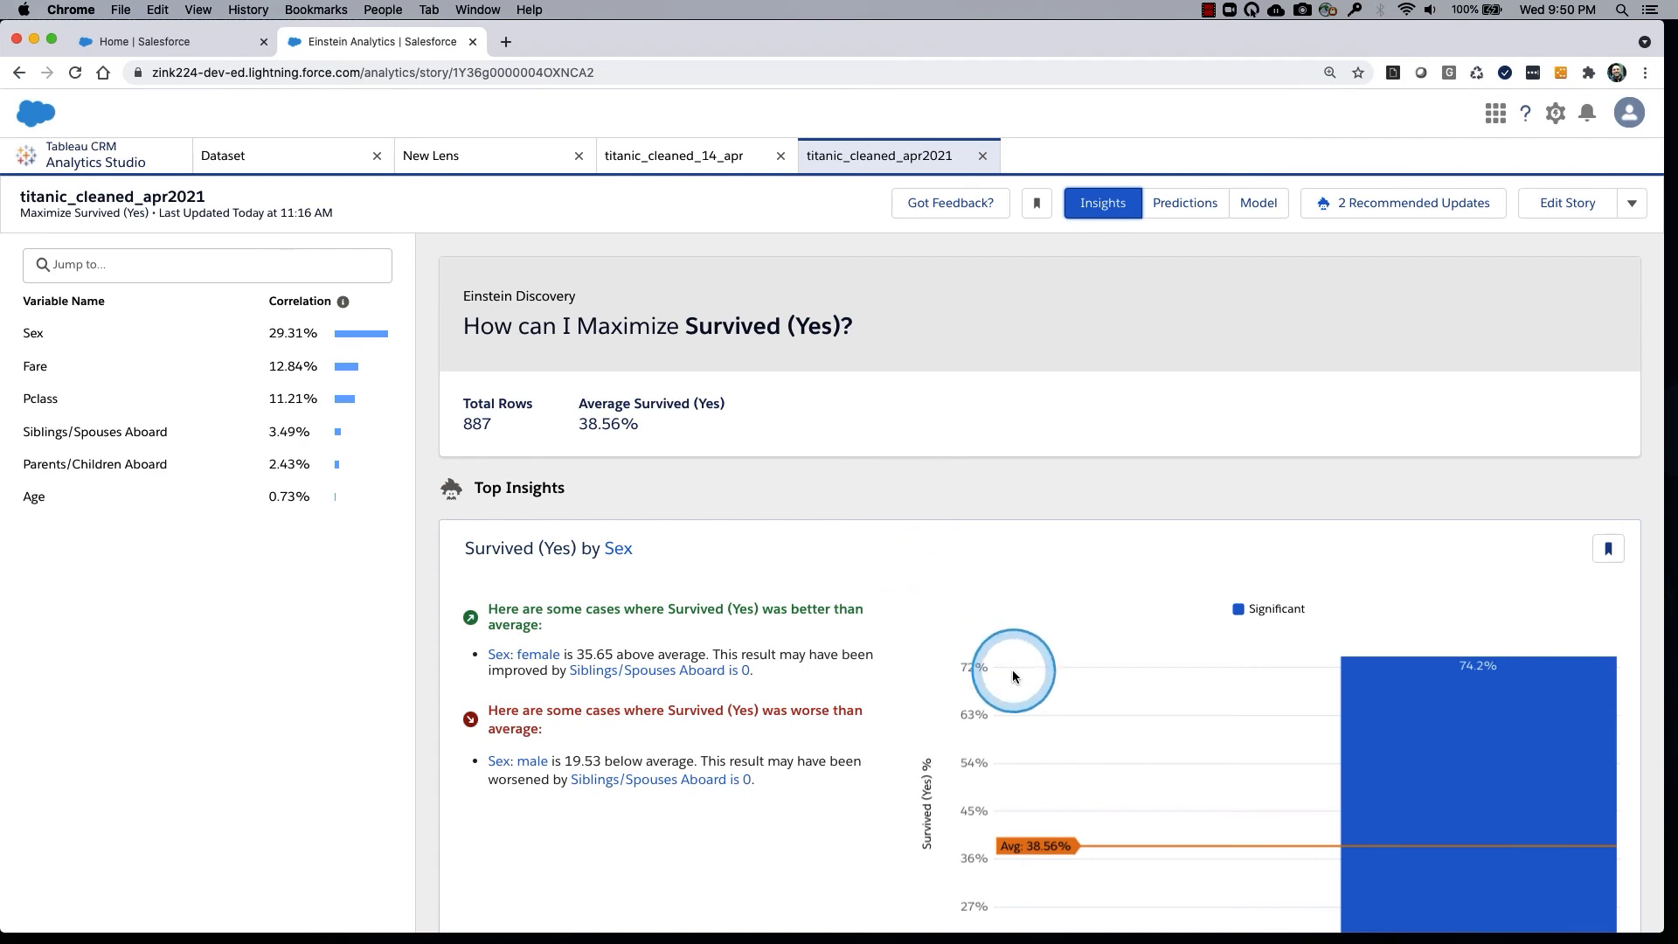
scroll(1013, 671, "down", 10)
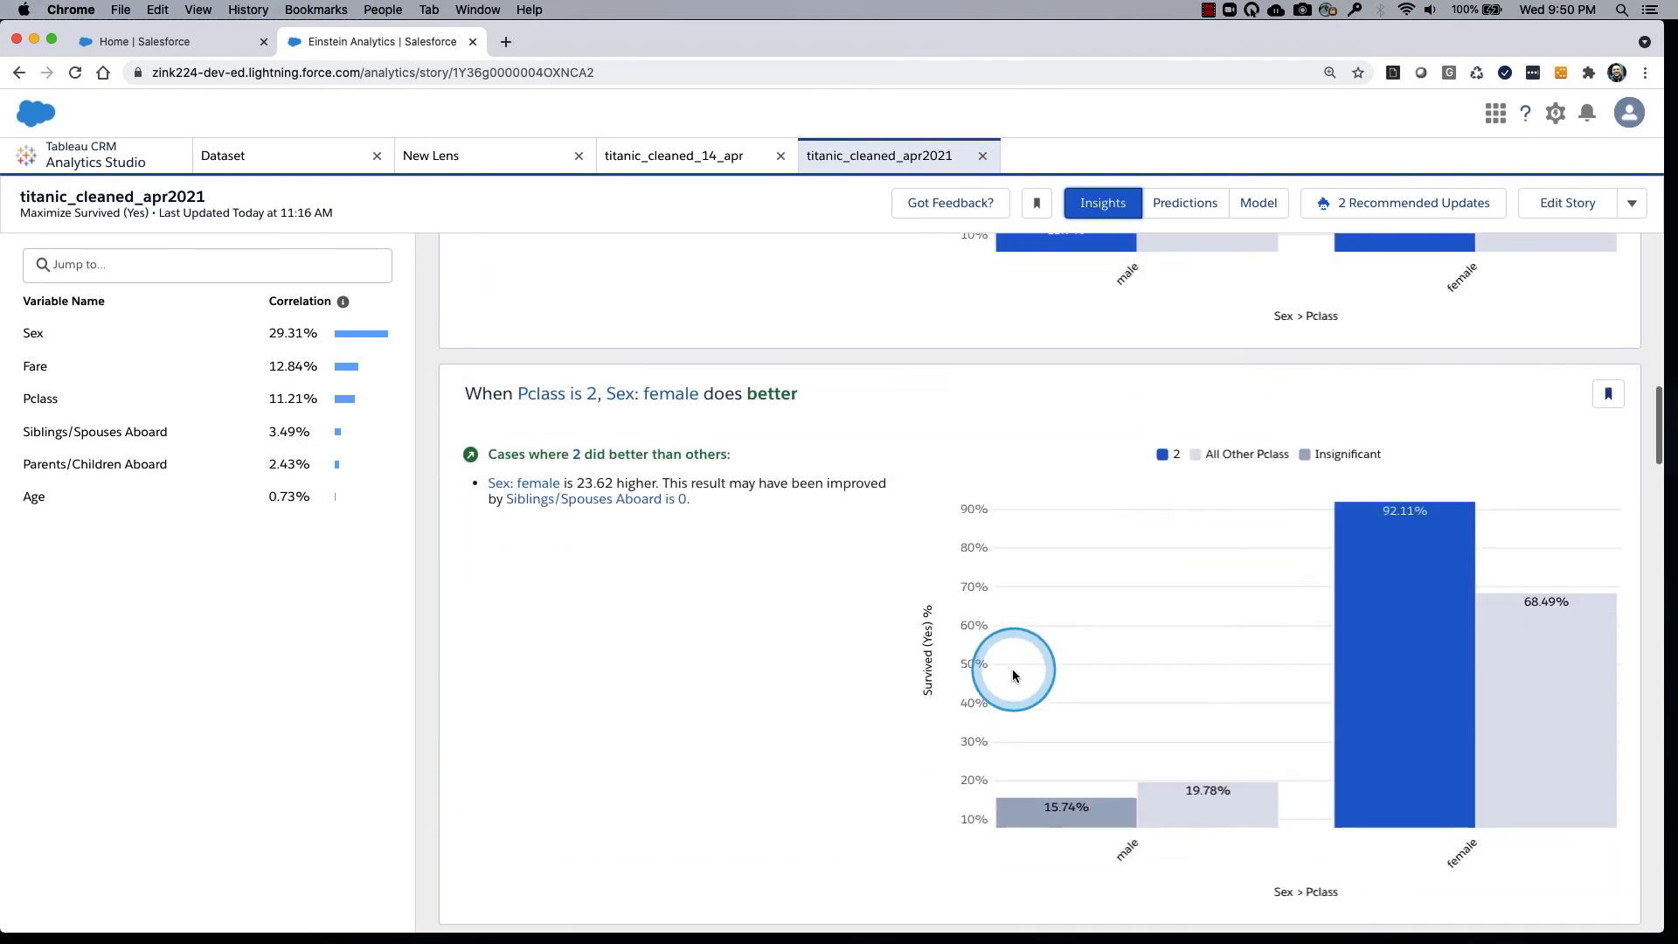
scroll(1013, 675, "up", 15)
scroll(1013, 675, "up", 2)
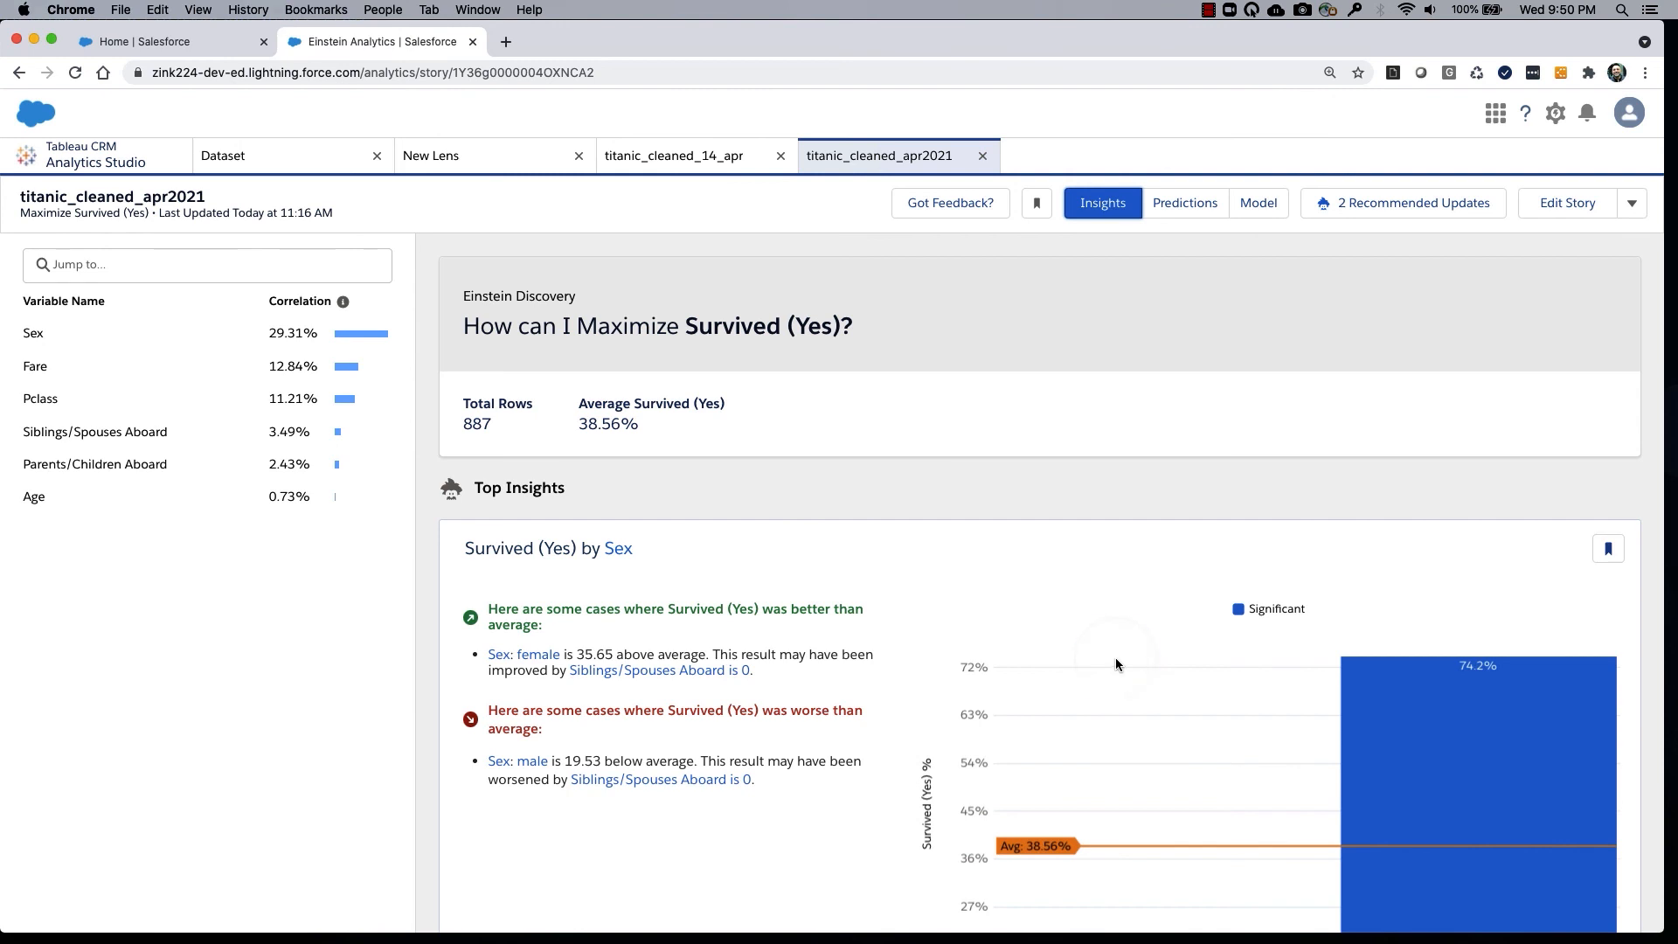
Switch to the Einstein Discovery Limits help article and browse the Tableau CRM and Einstein Discovery topics in its contents.
key("ctrl+Right")
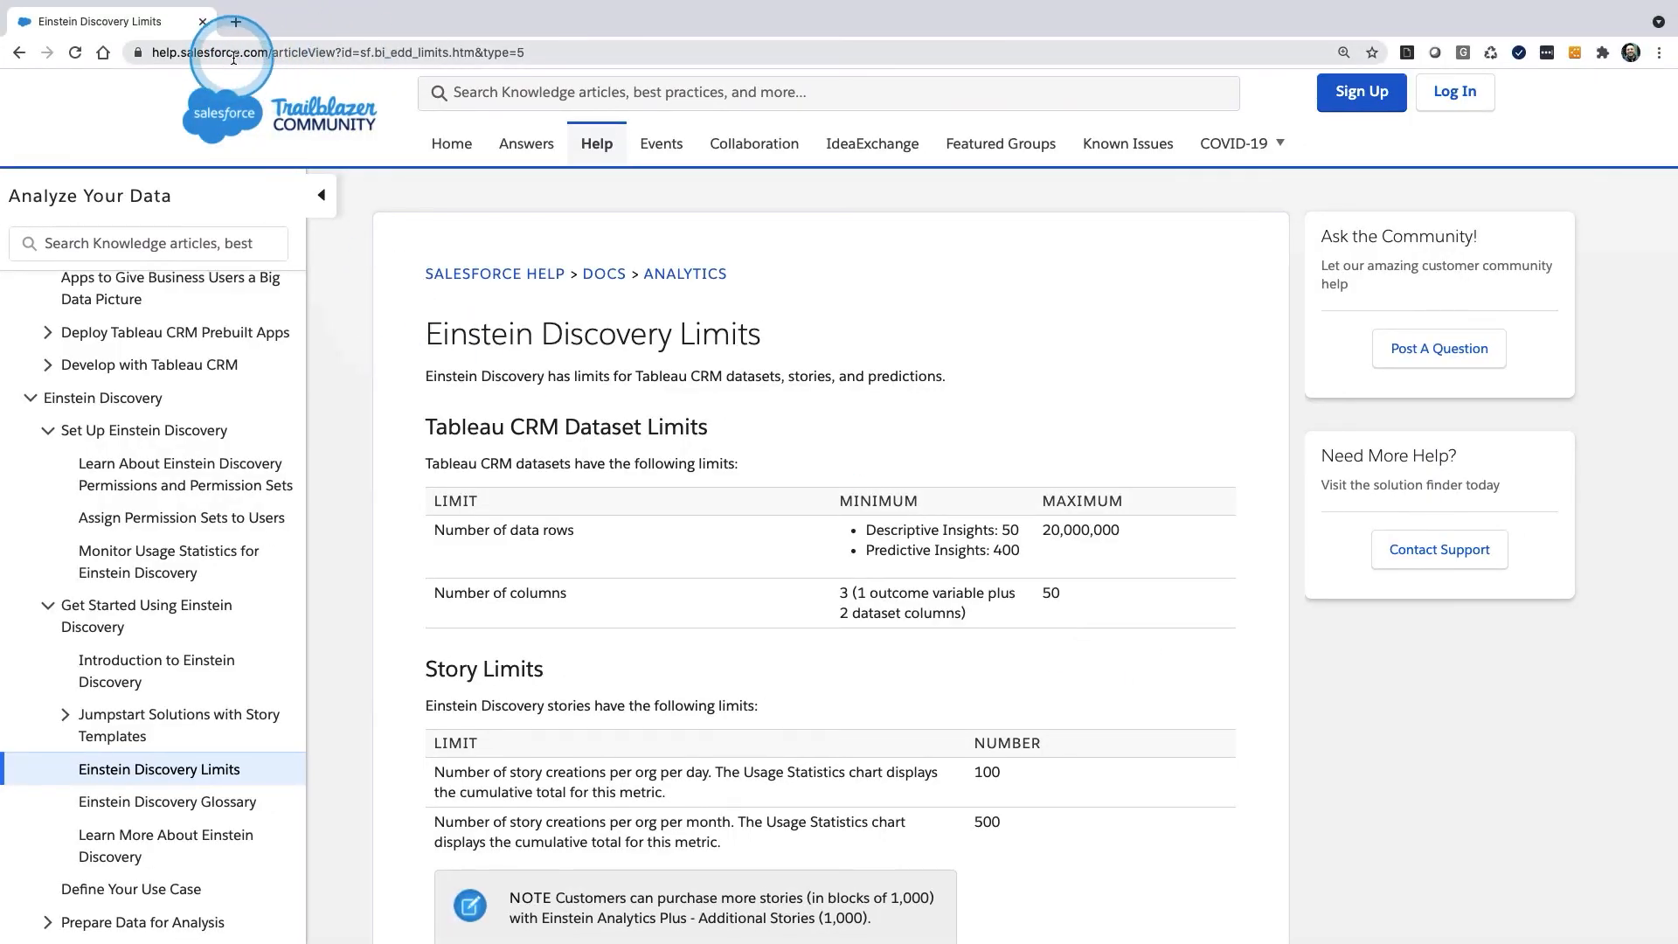
scroll(179, 414, "up", 5)
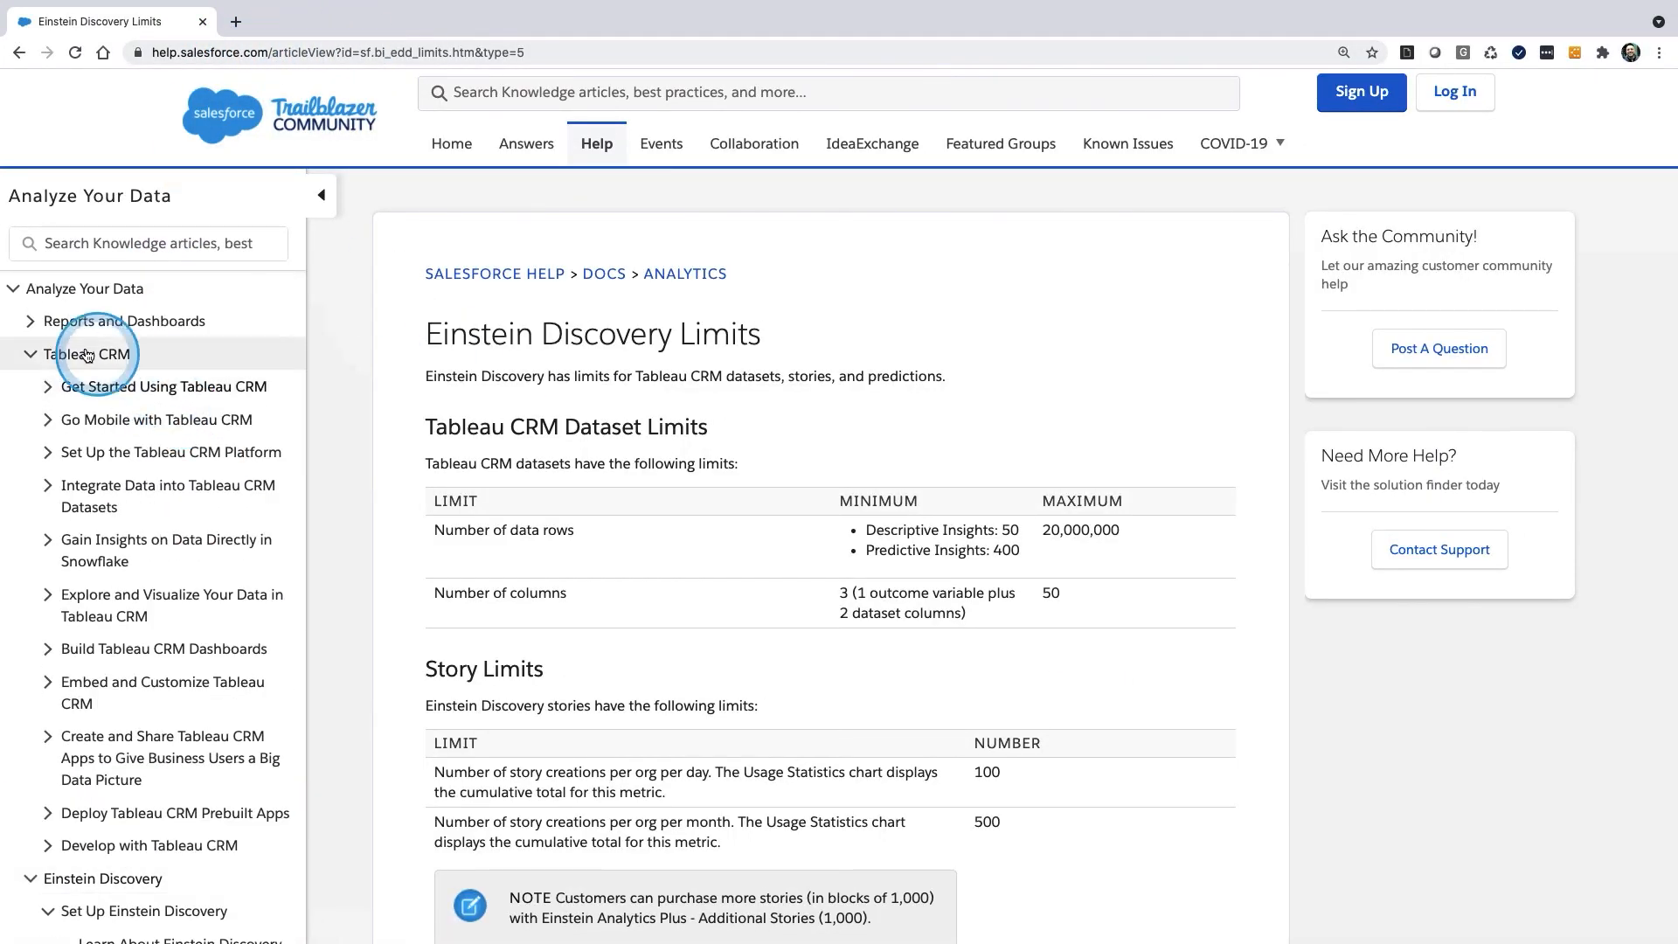
scroll(123, 454, "down", 5)
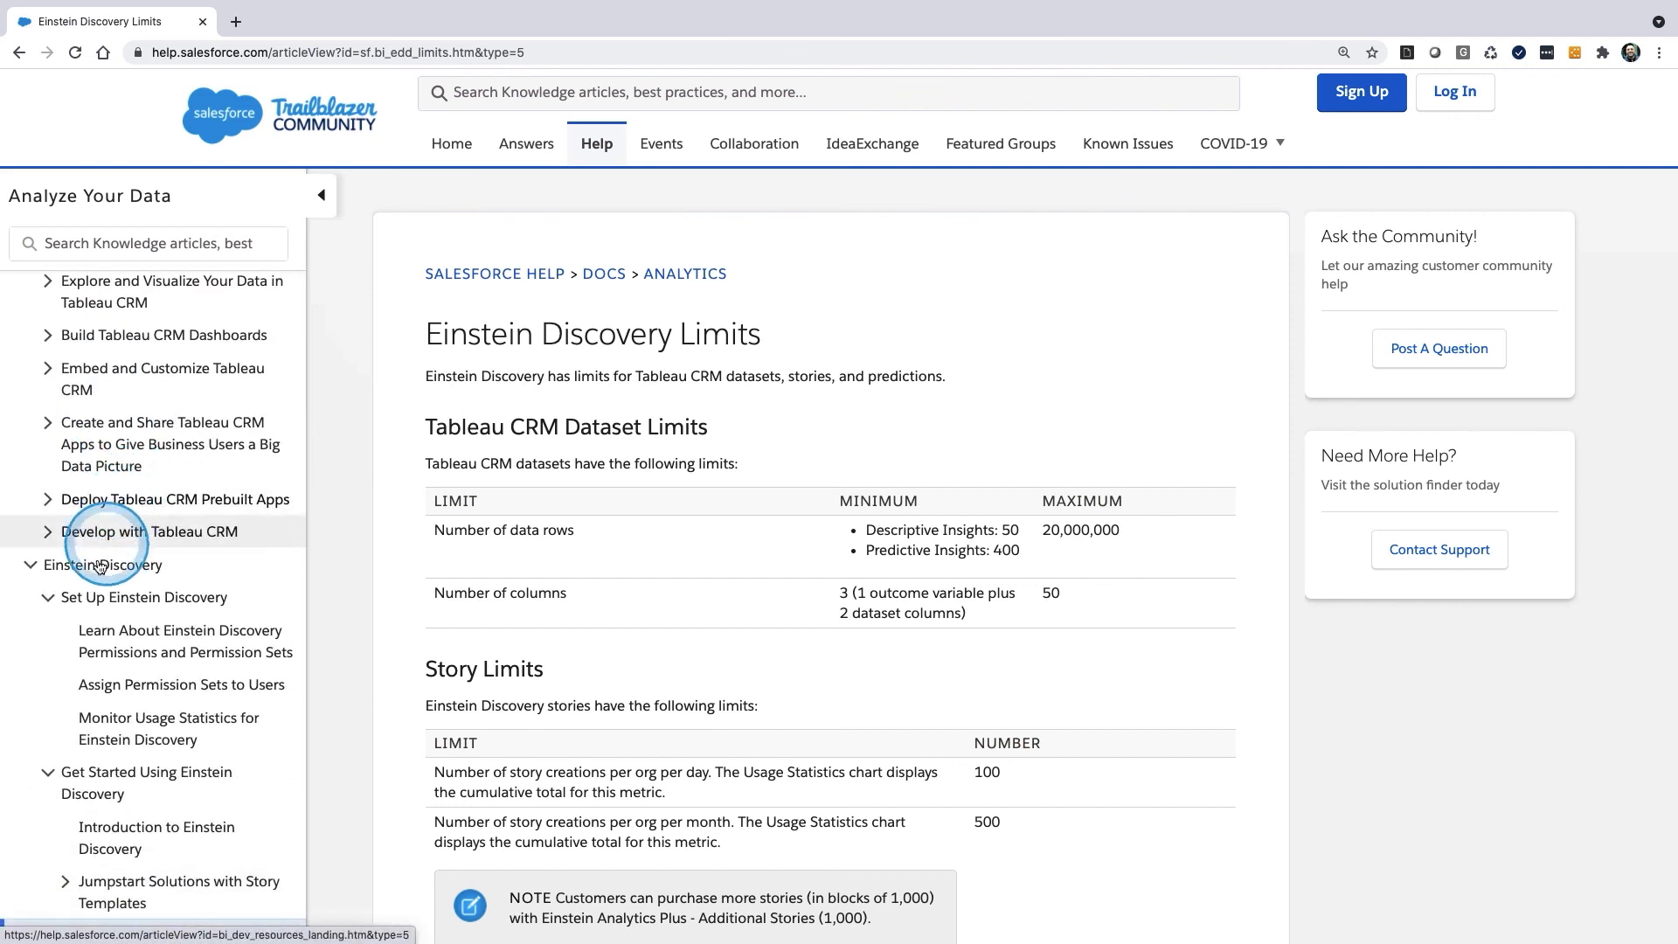
scroll(140, 584, "down", 3)
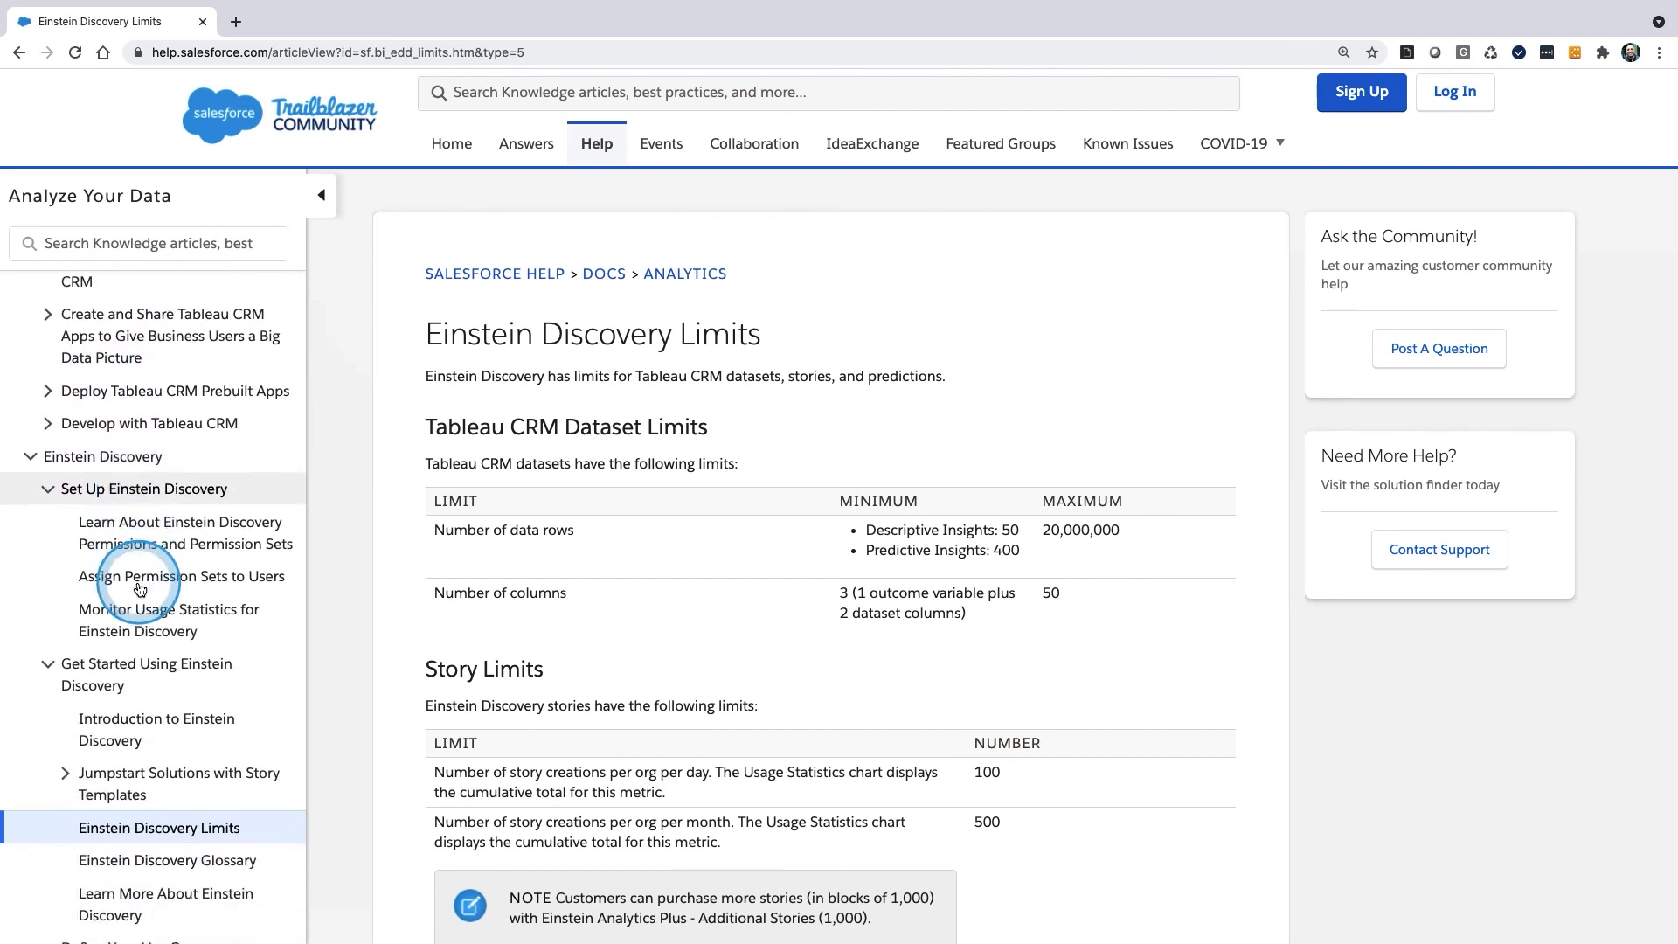
mouse_move(156, 581)
left_mouse_down()
mouse_move(36, 583)
mouse_move(214, 622)
mouse_move(180, 574)
left_mouse_up()
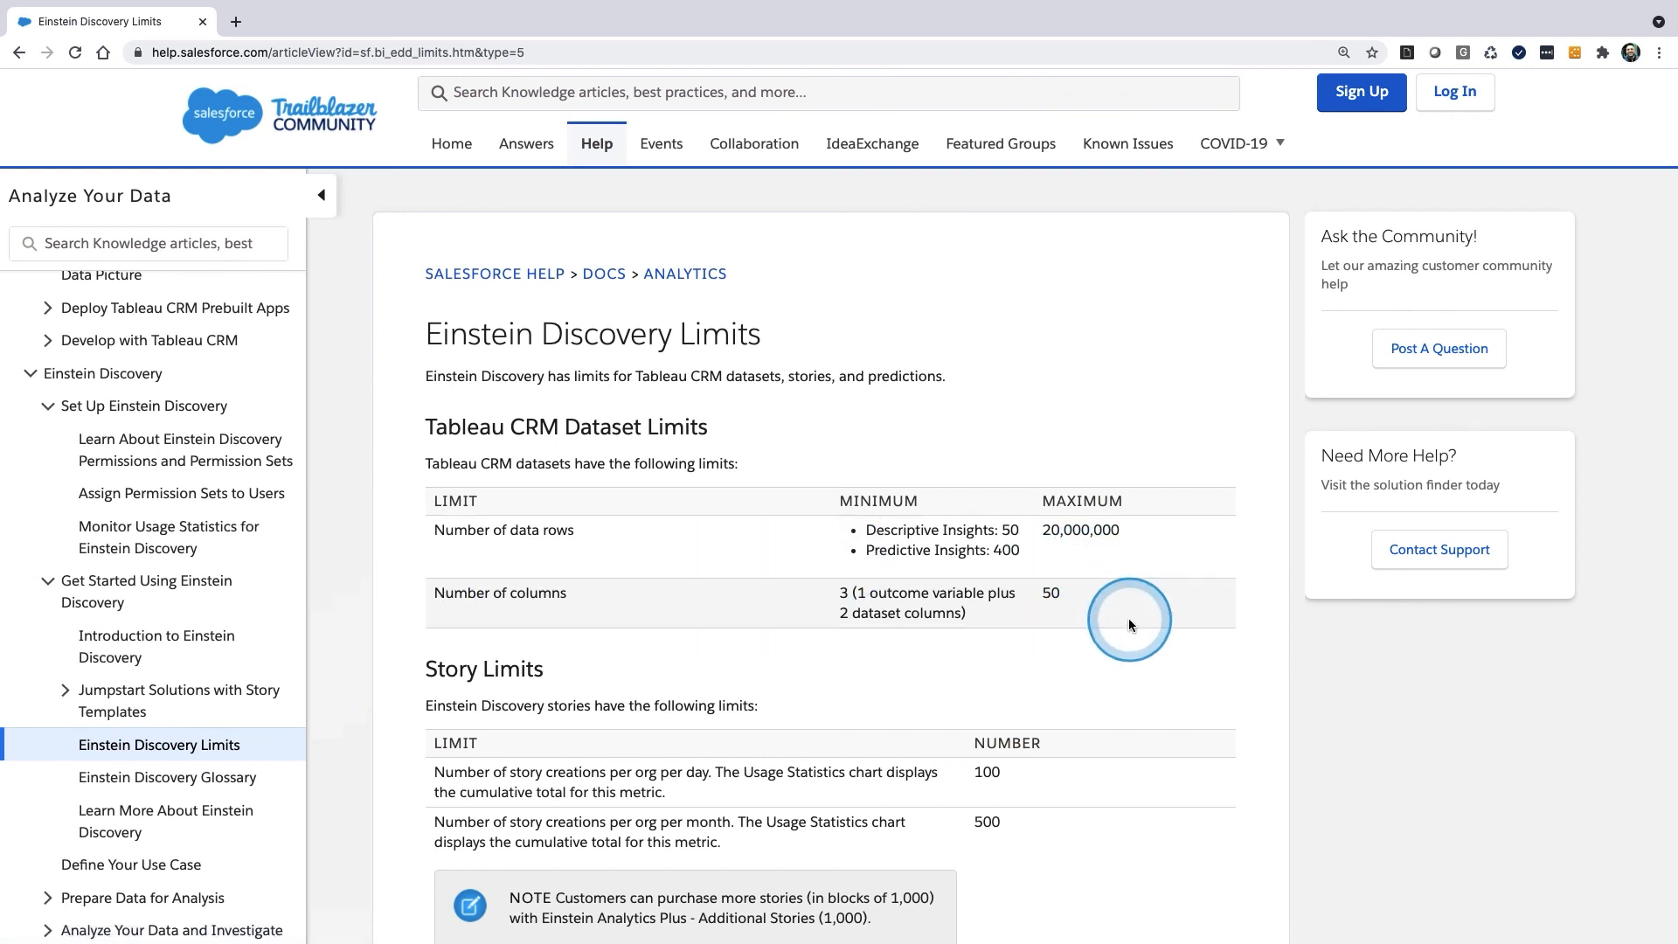
Read the article's dataset, story, prediction and other limitations for Einstein Discovery.
scroll(1129, 617, "down", 1)
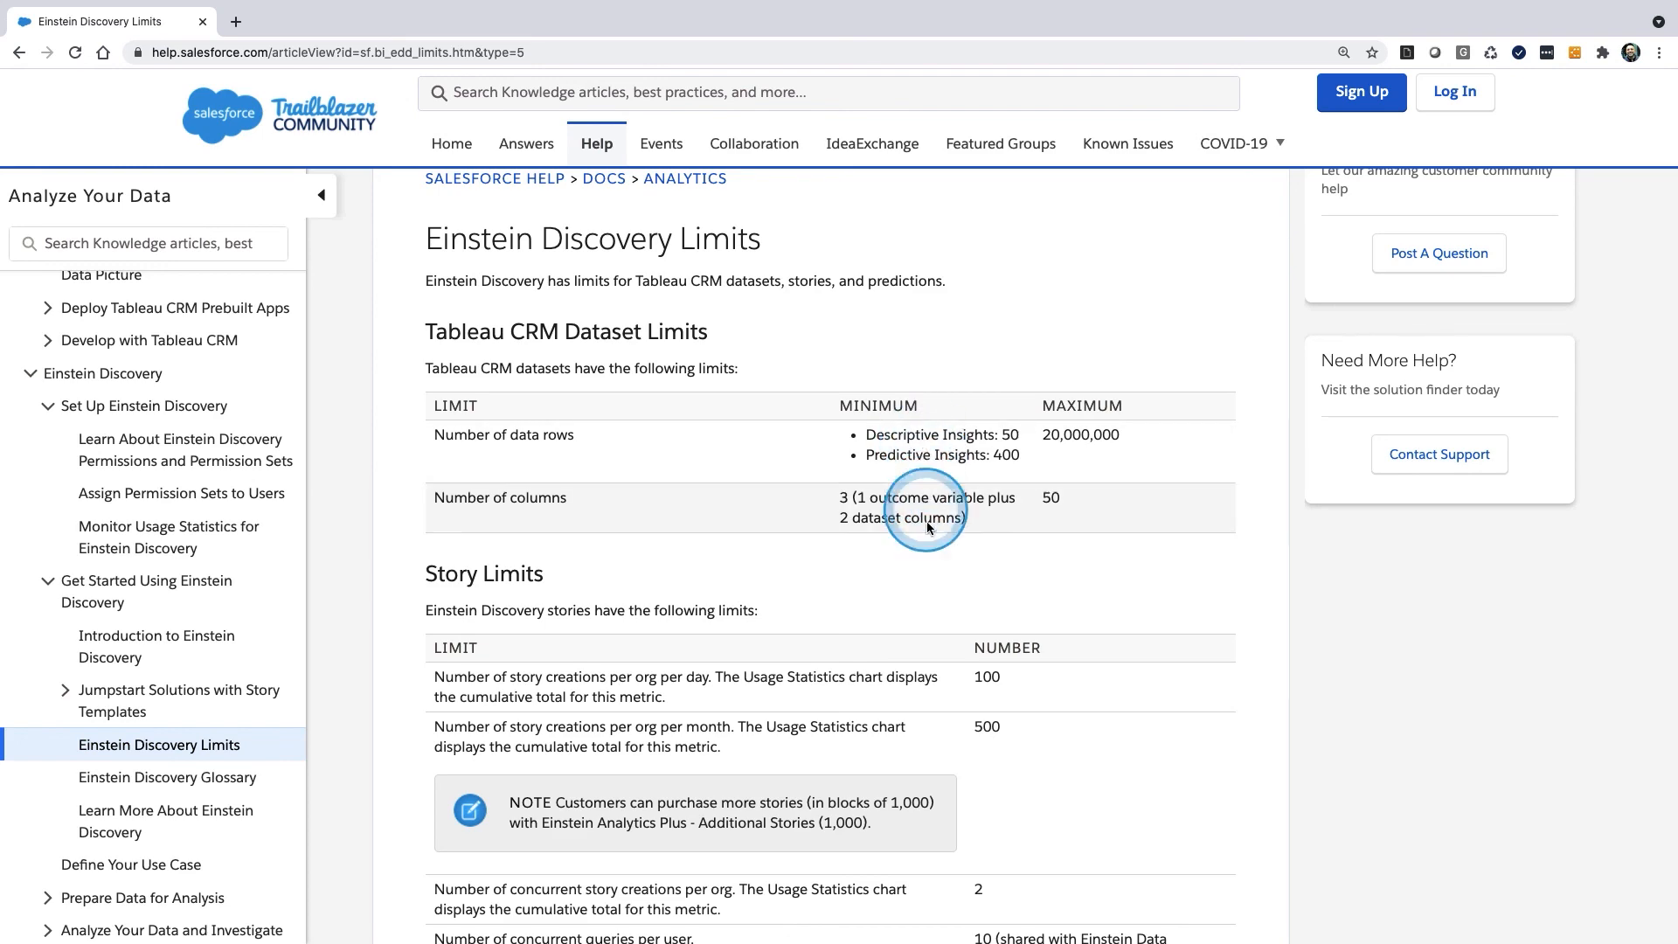
scroll(961, 628, "down", 1)
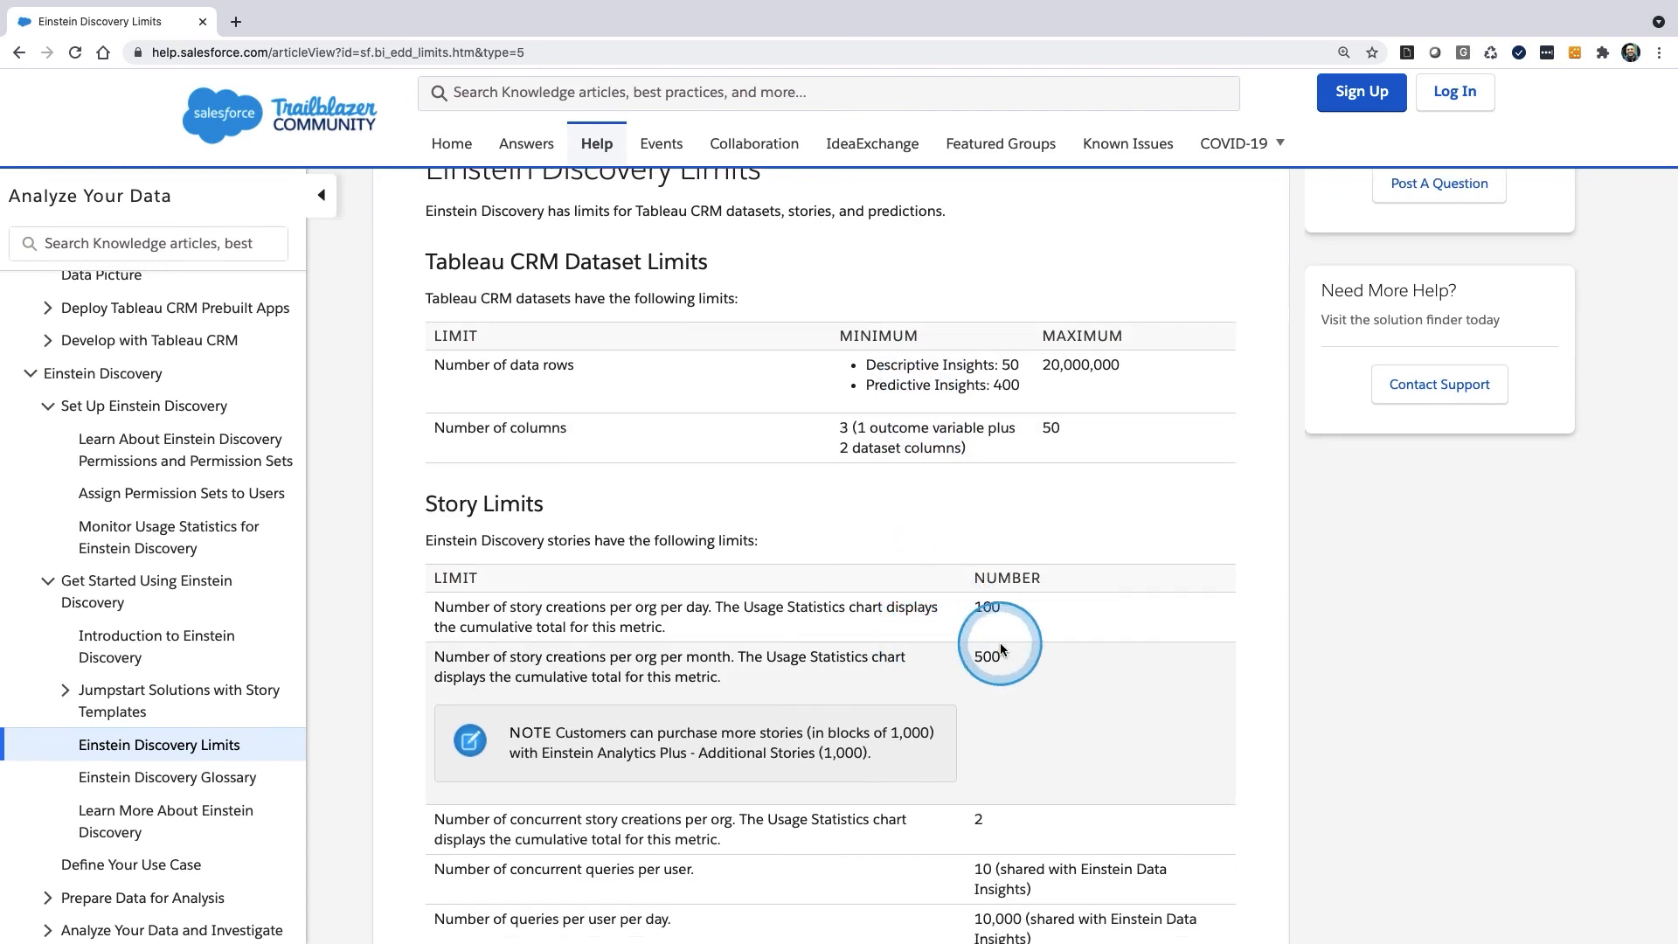
scroll(1008, 674, "down", 4)
scroll(1008, 680, "down", 5)
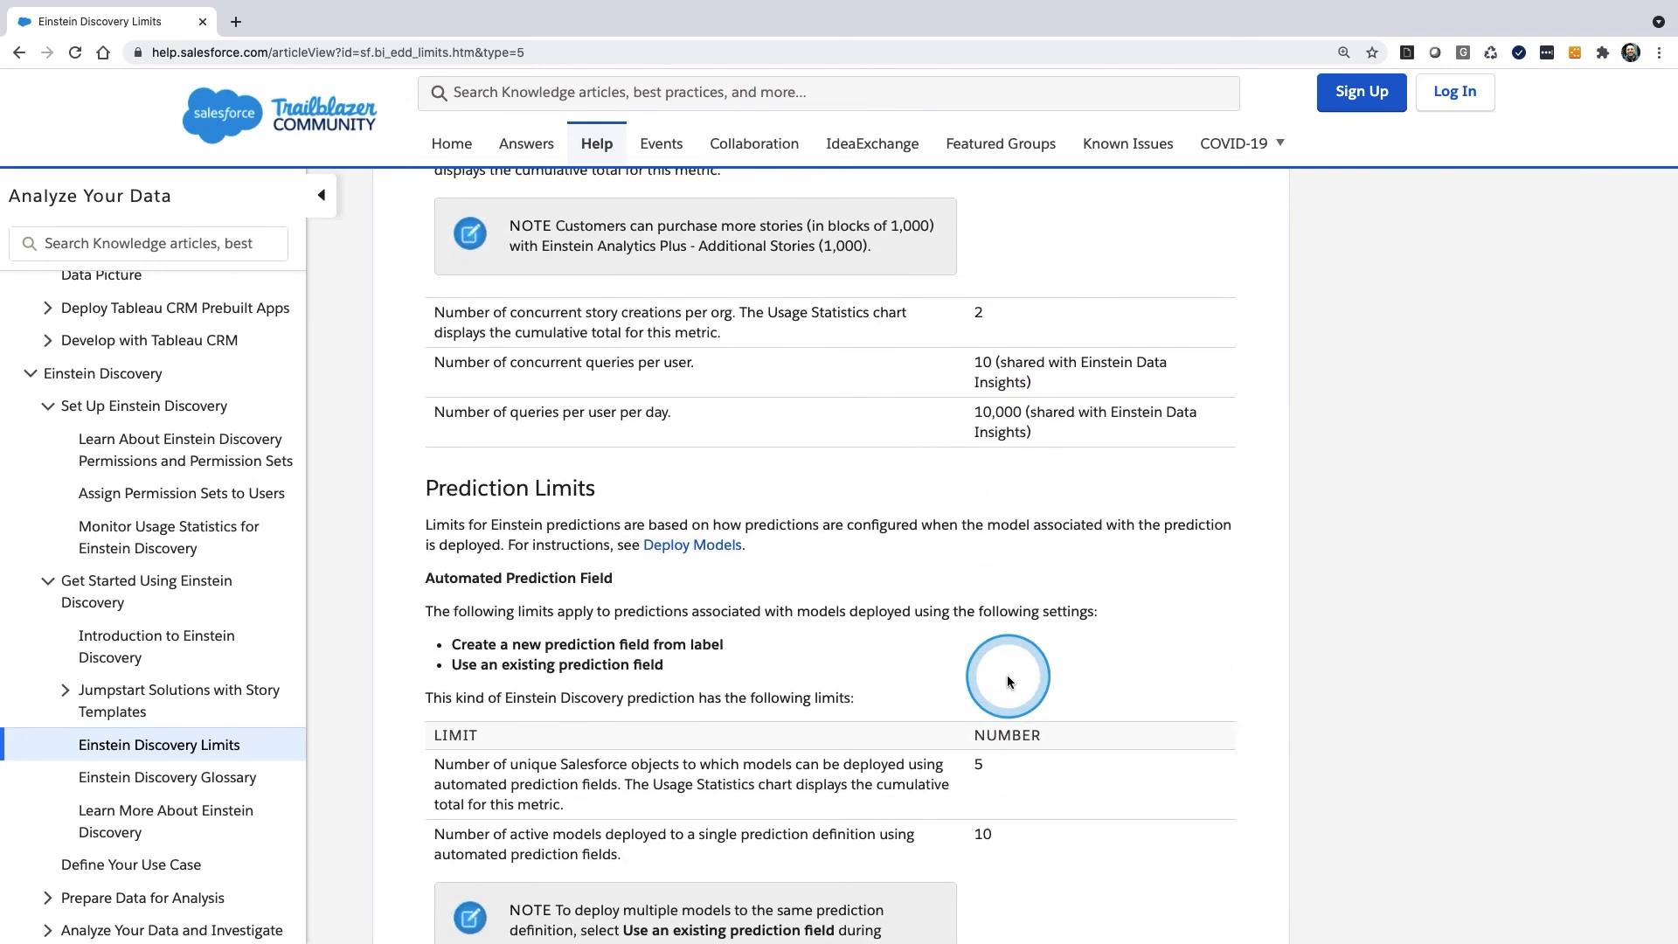
scroll(1007, 681, "down", 2)
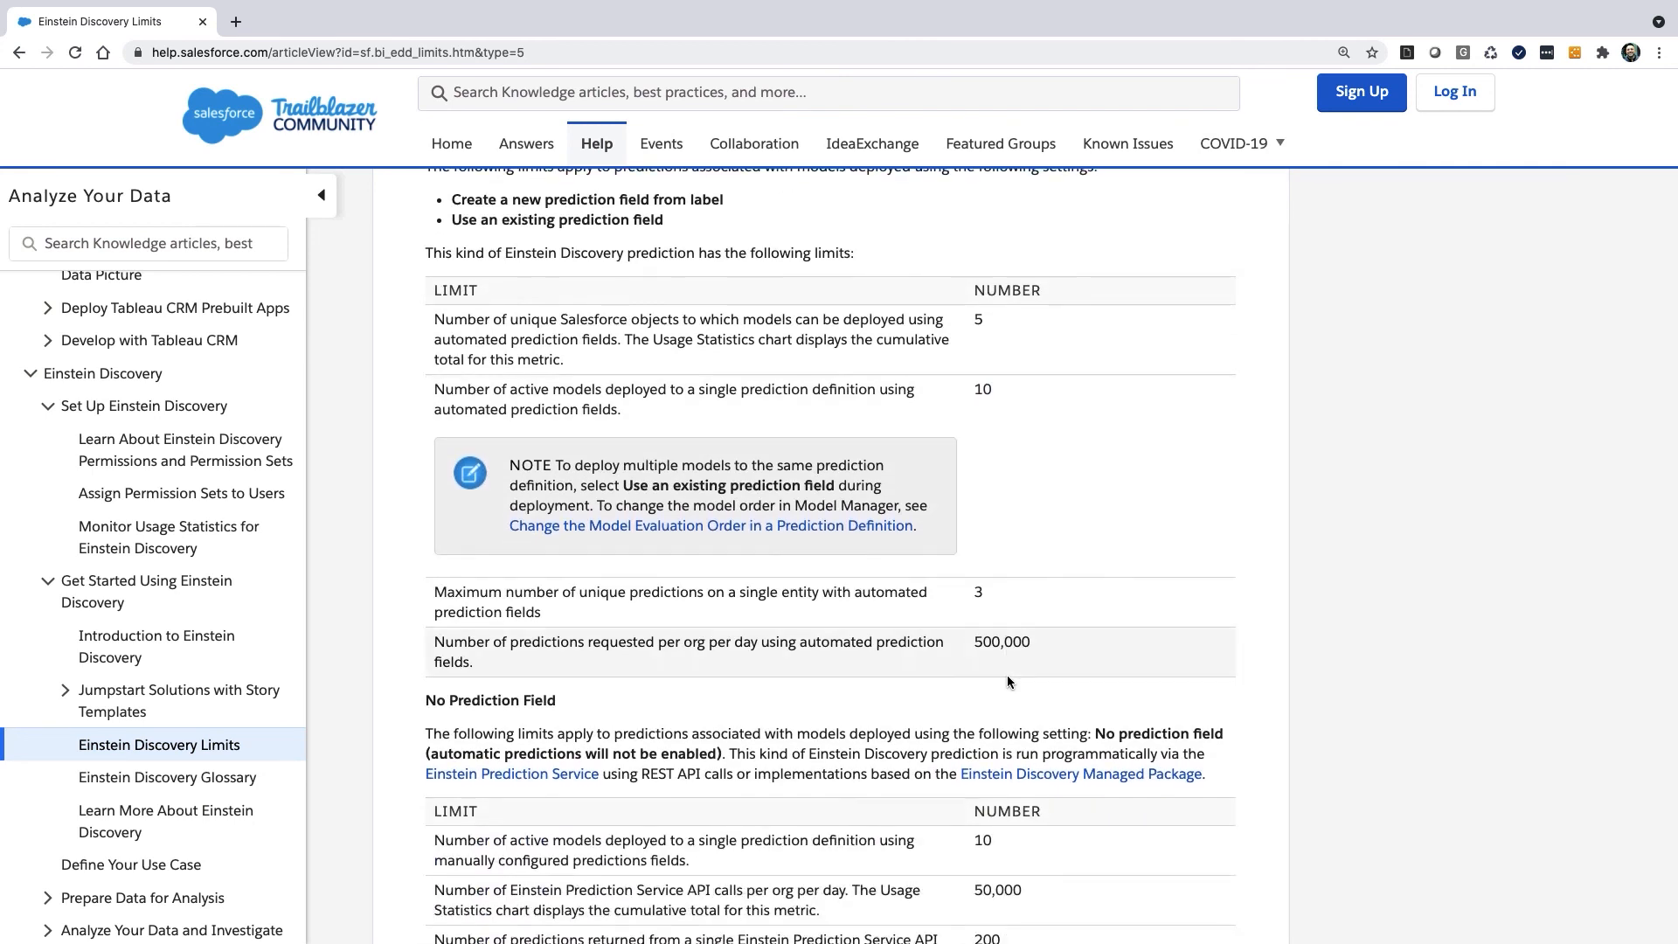
scroll(1027, 699, "down", 1)
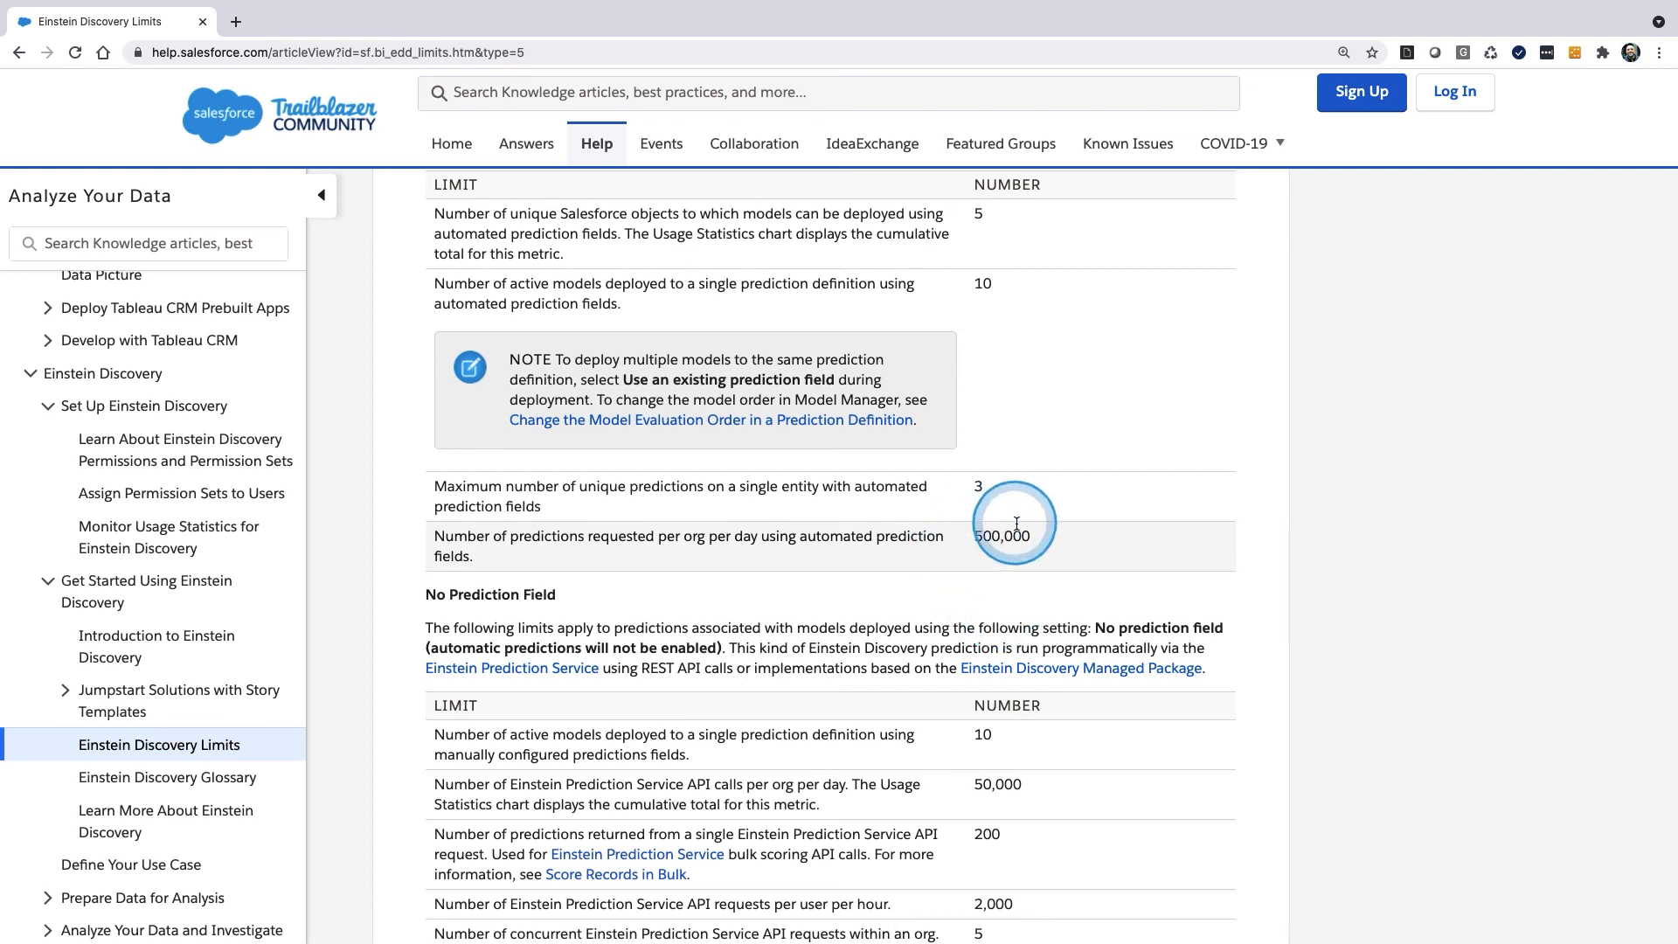
scroll(1041, 626, "down", 2)
scroll(1040, 626, "down", 1)
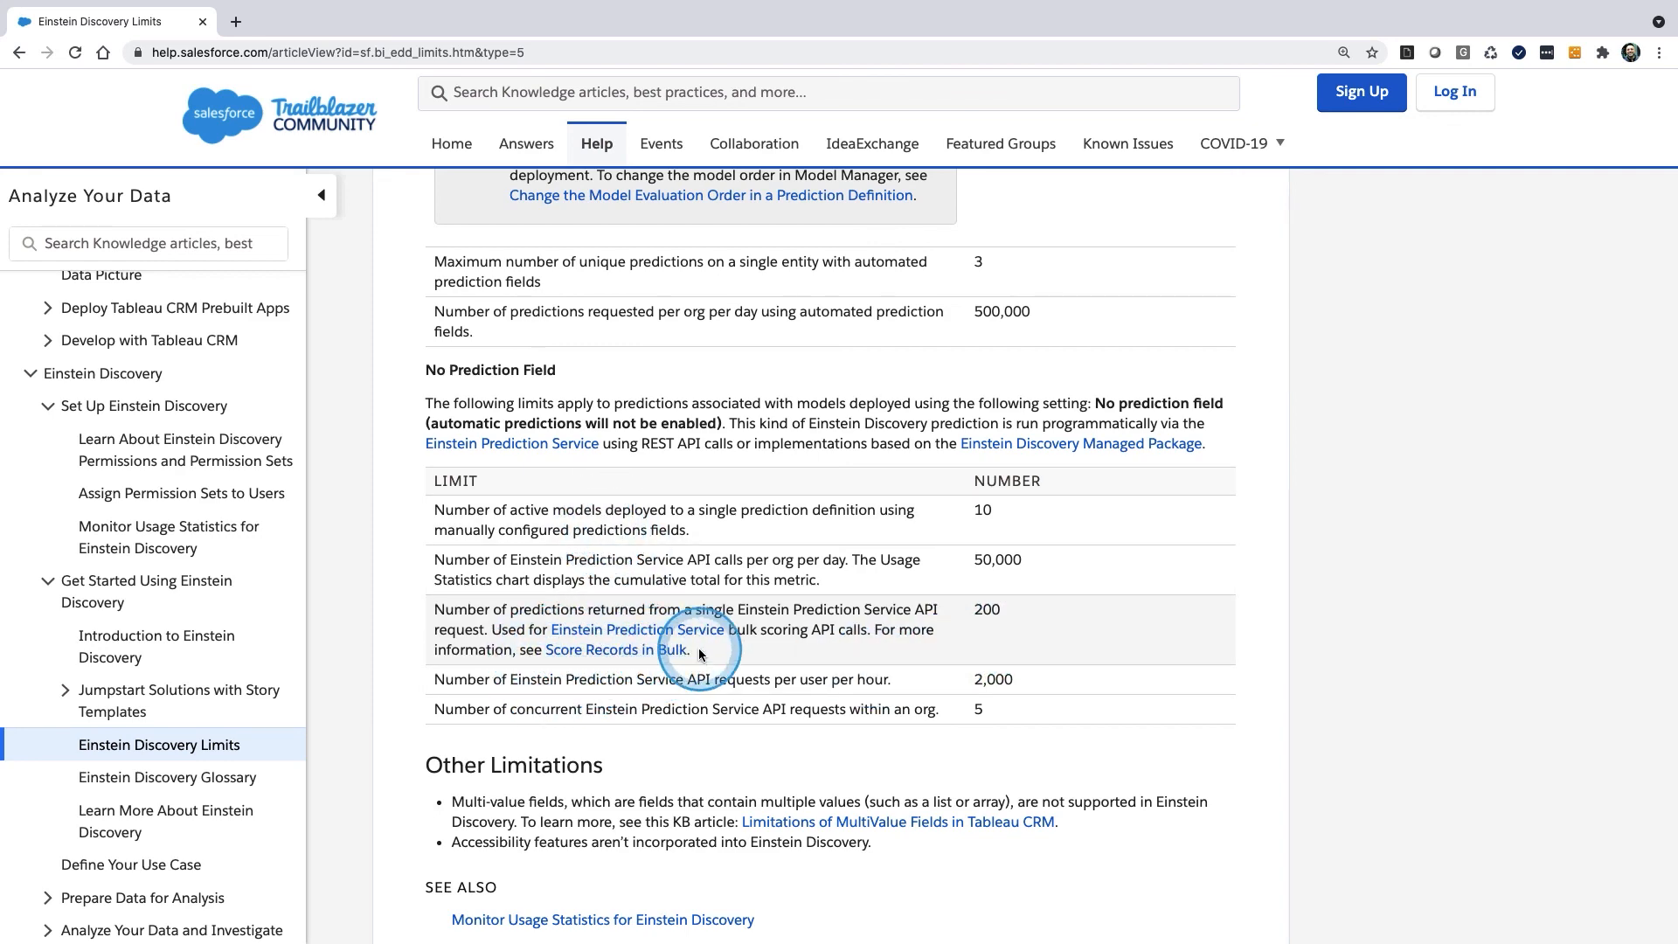
Switch back to Analytics Studio, inspect the feb24_DailySalesDS prediction in Model Manager, and return to the titanic_cleaned_apr2021 story.
key("ctrl+Left")
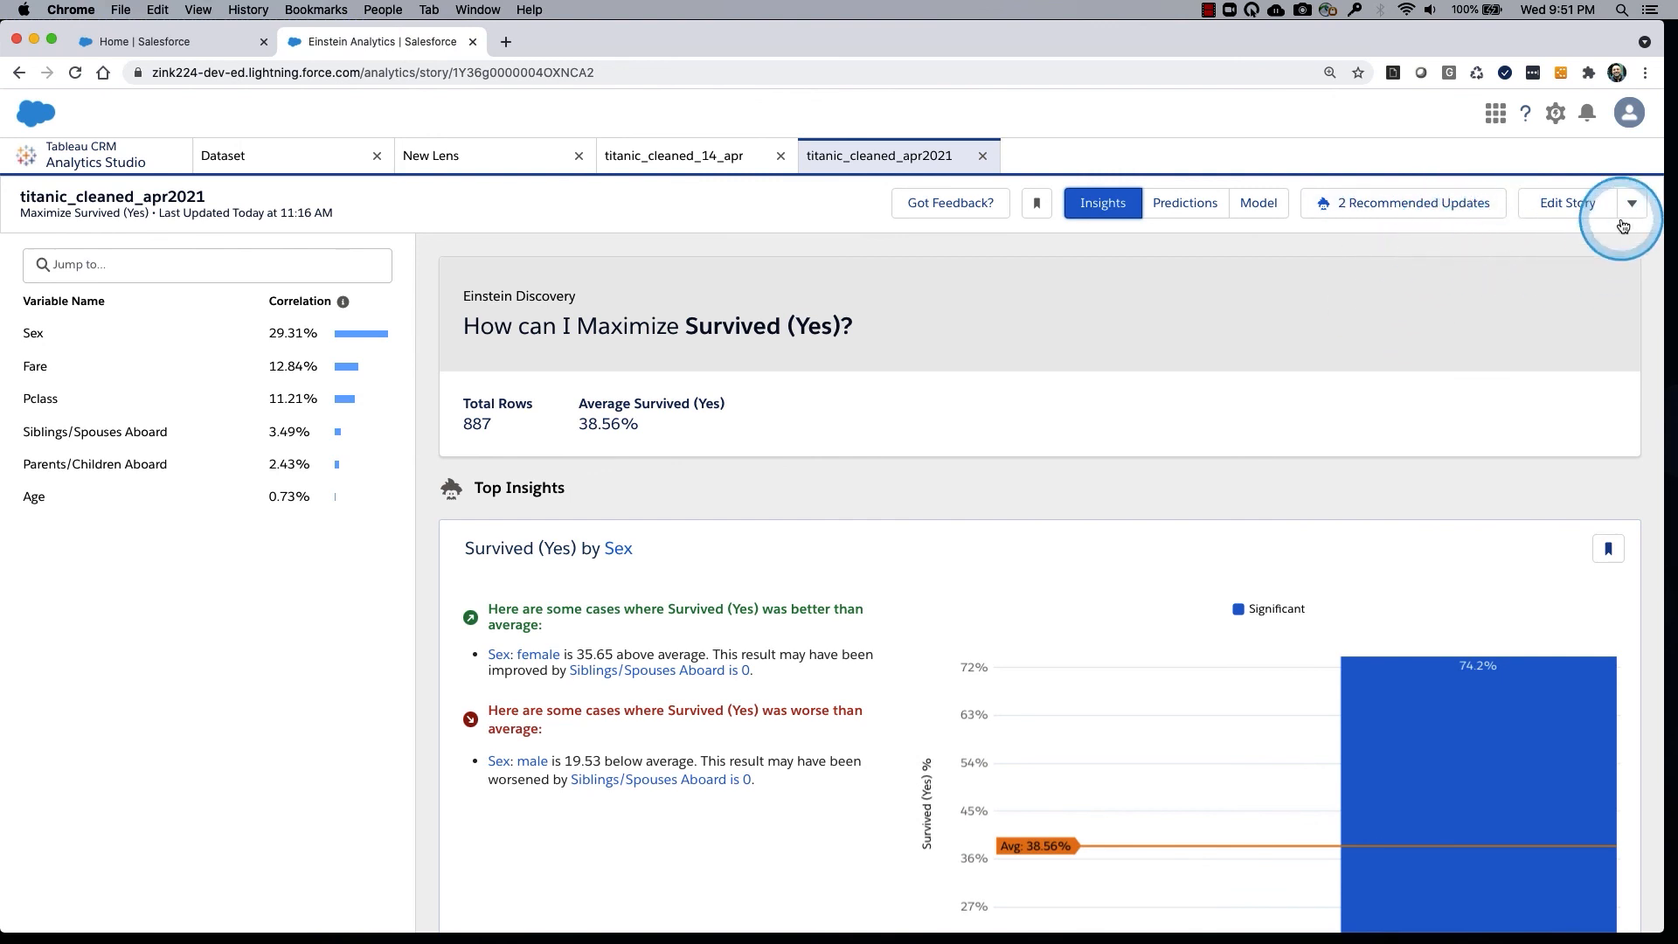
left_click(61, 153)
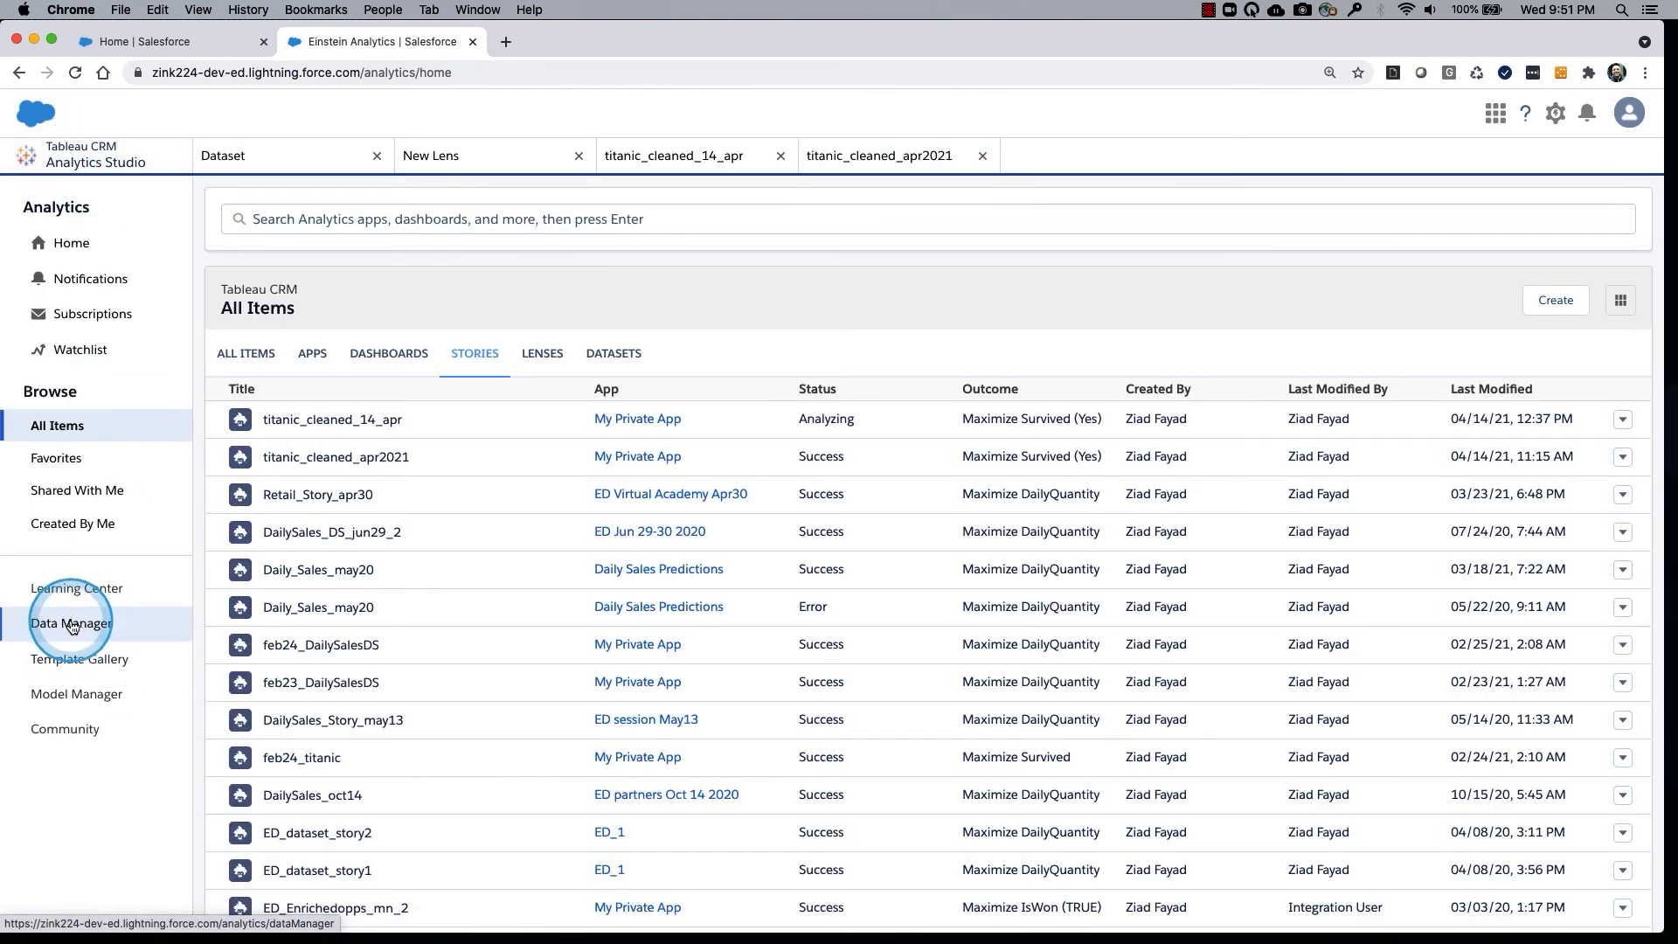
left_click(64, 698)
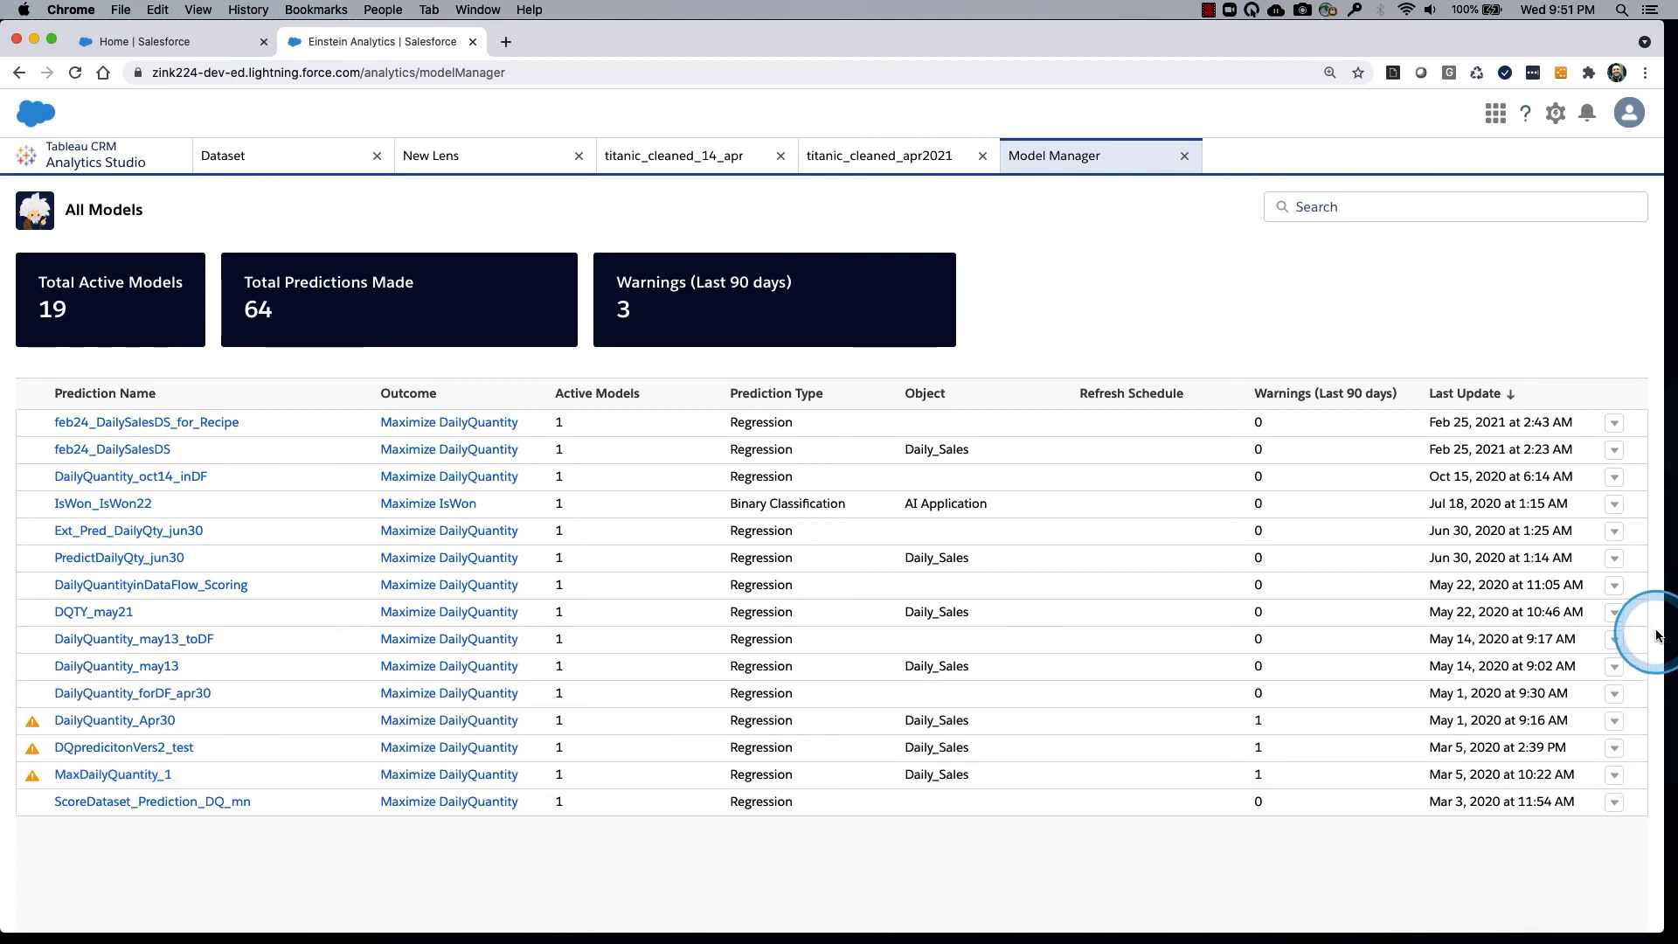
left_click(1615, 450)
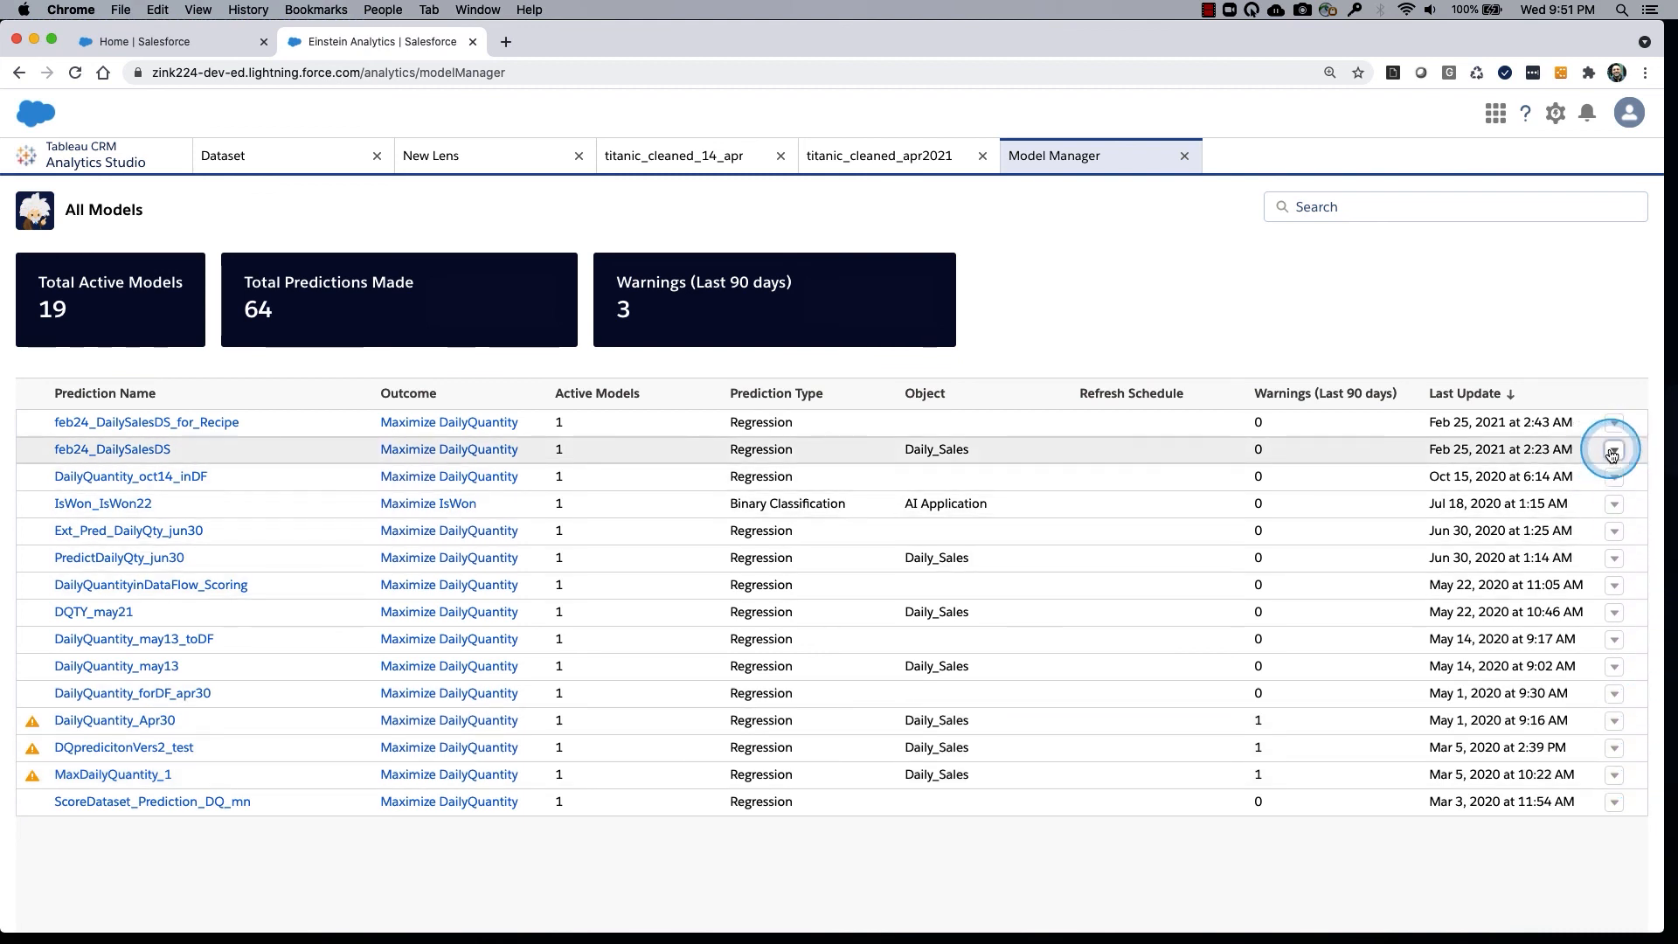
left_click(1591, 483)
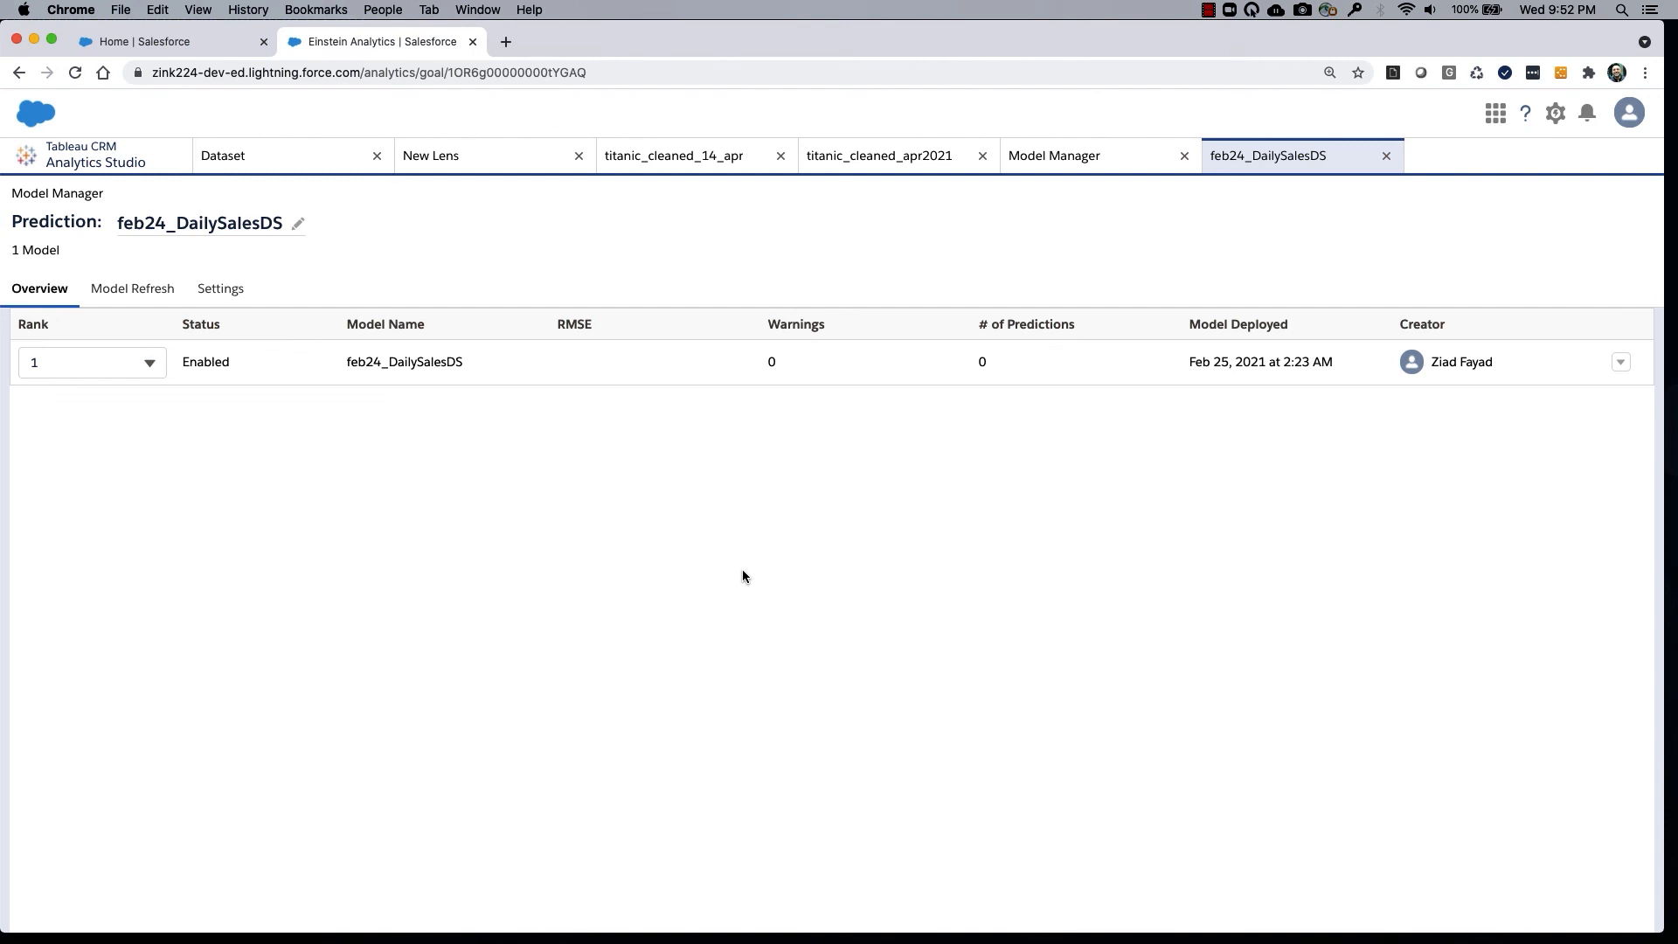
left_click(911, 165)
left_click(854, 430)
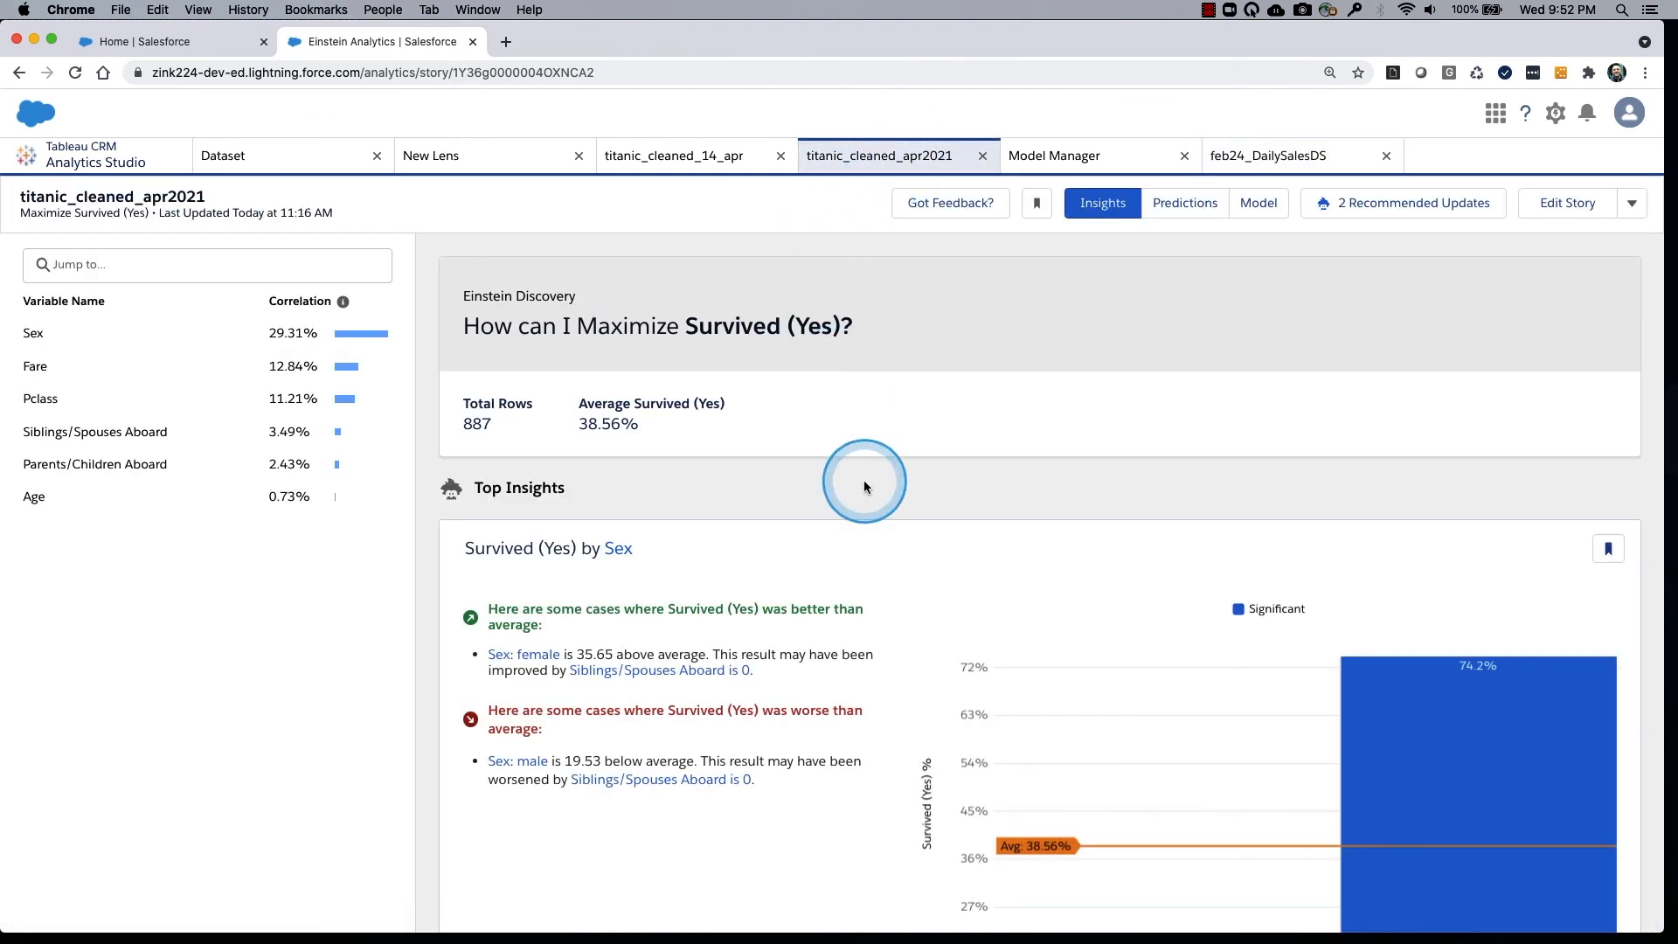